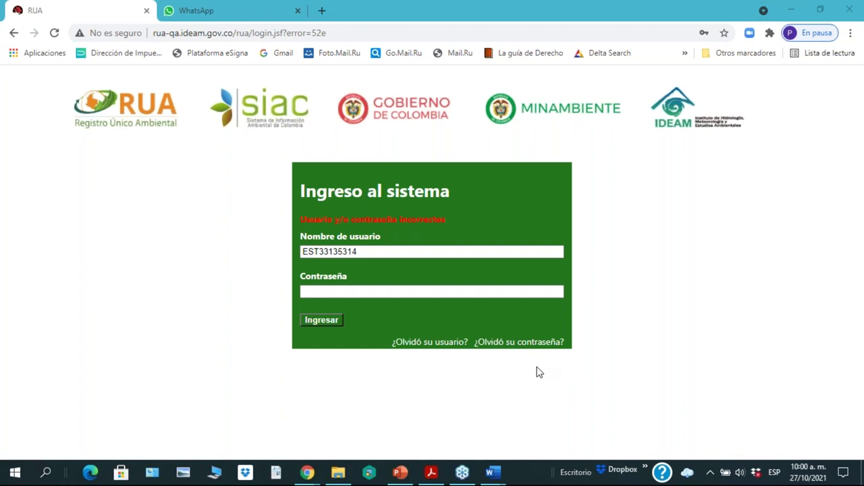
Step: Paste the stored account password into Contraseña and log in to the RUA portal
left_click(365, 295)
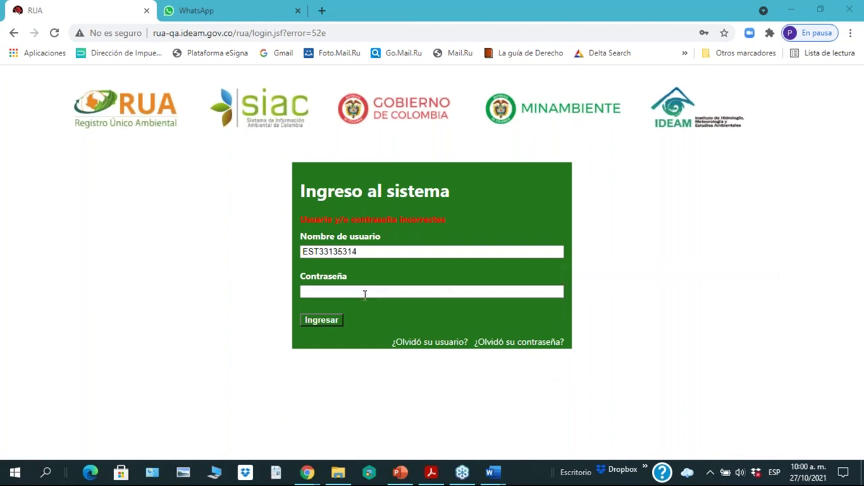
right_click(344, 294)
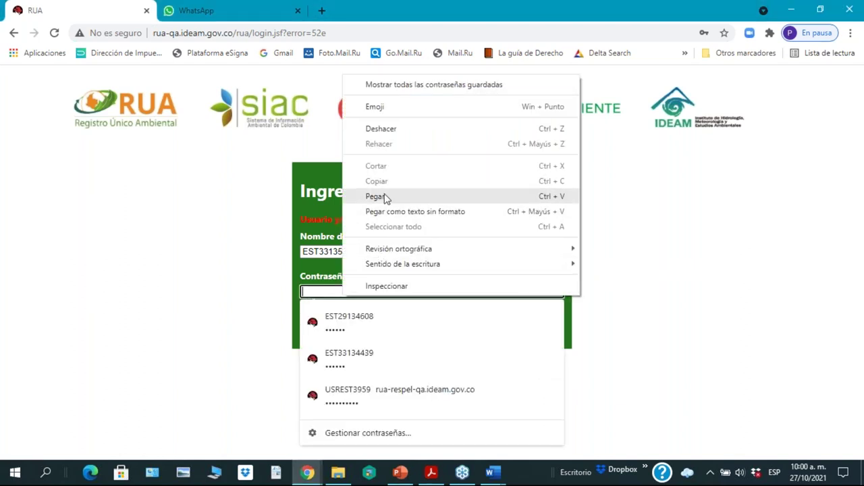
left_click(385, 195)
left_click(283, 332)
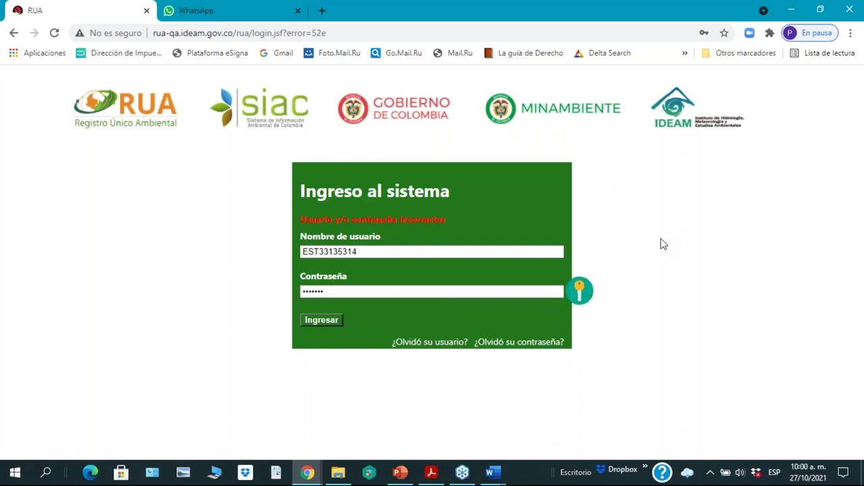
left_click(324, 320)
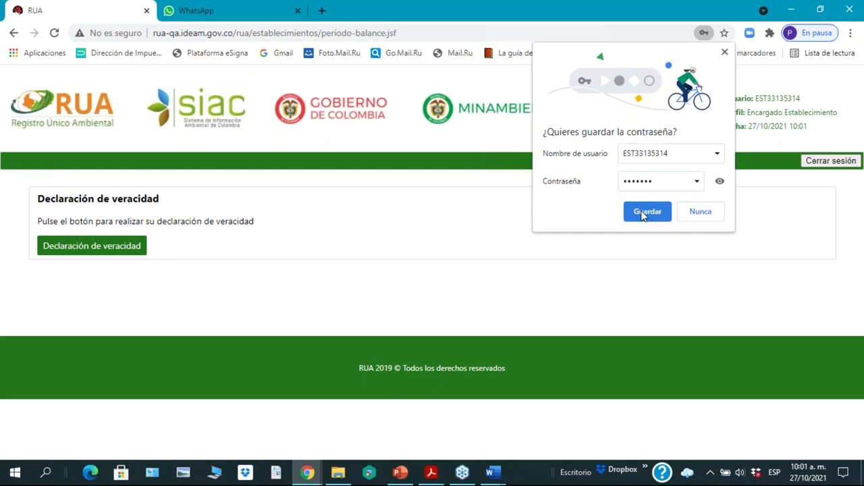
Step: Save the password in Chrome and confirm the Declaración de veracidad with Sí
left_click(645, 212)
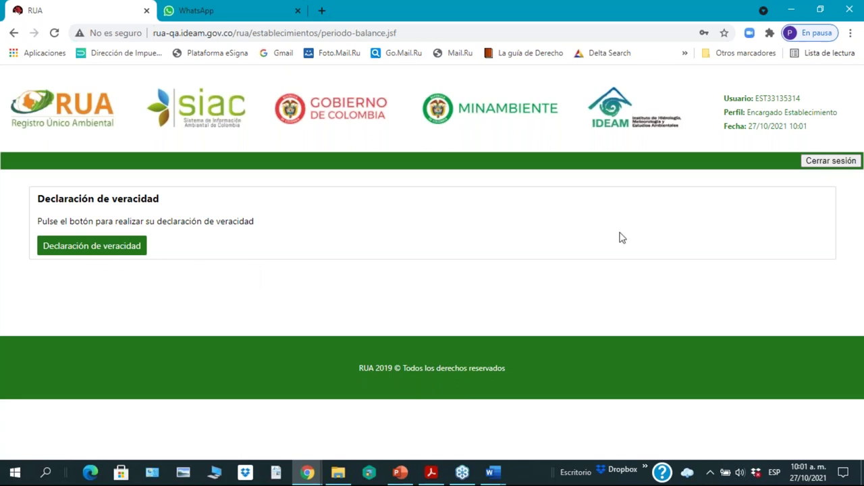
left_click(70, 250)
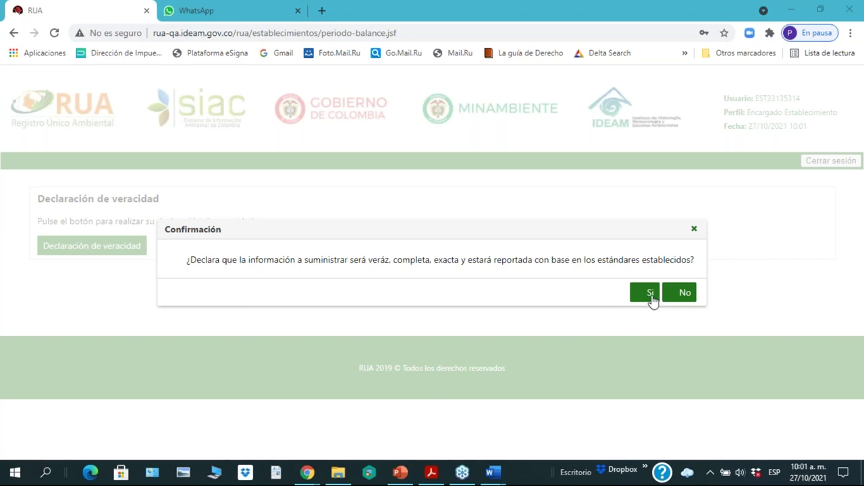
left_click(651, 297)
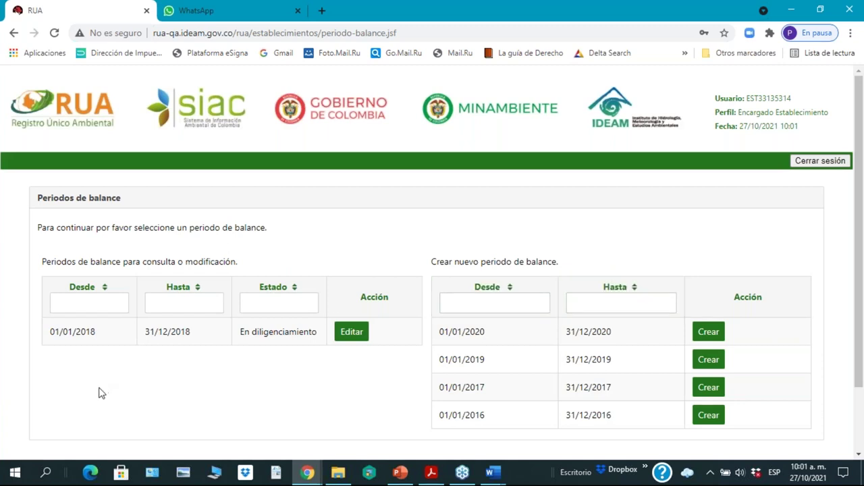
Step: Create the balance period from 01/01/2017 to 31/12/2017 in the Crear nuevo periodo de balance table
left_click_drag(859, 368, 860, 399)
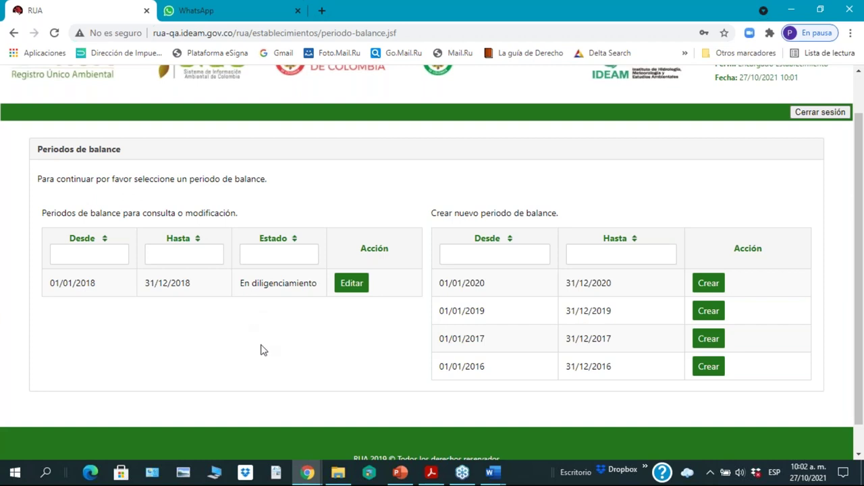
scroll(264, 350, "up", 1)
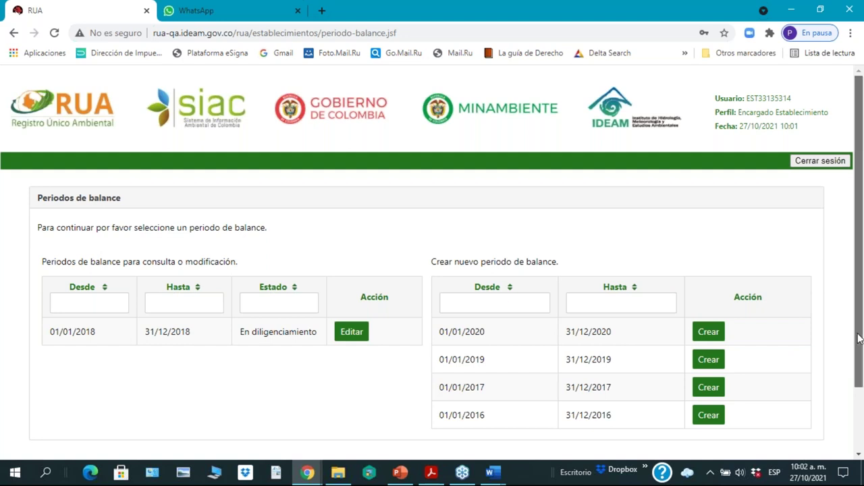
left_click_drag(859, 339, 861, 365)
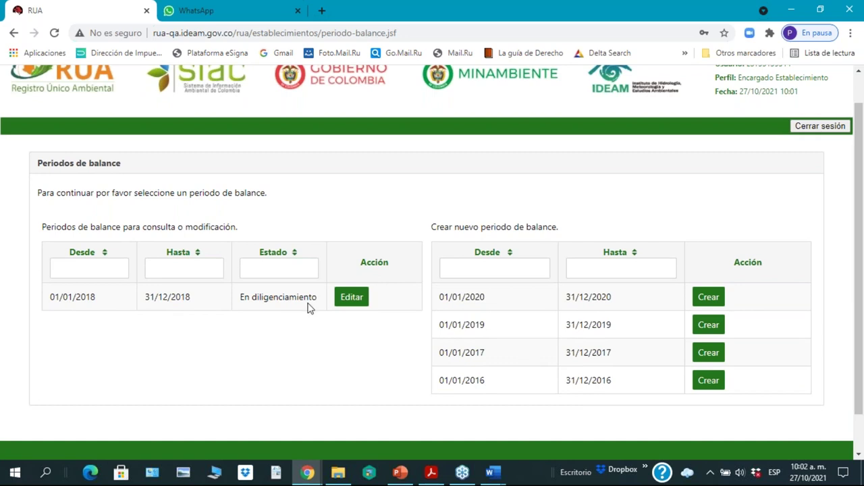
left_click(278, 273)
left_click(709, 360)
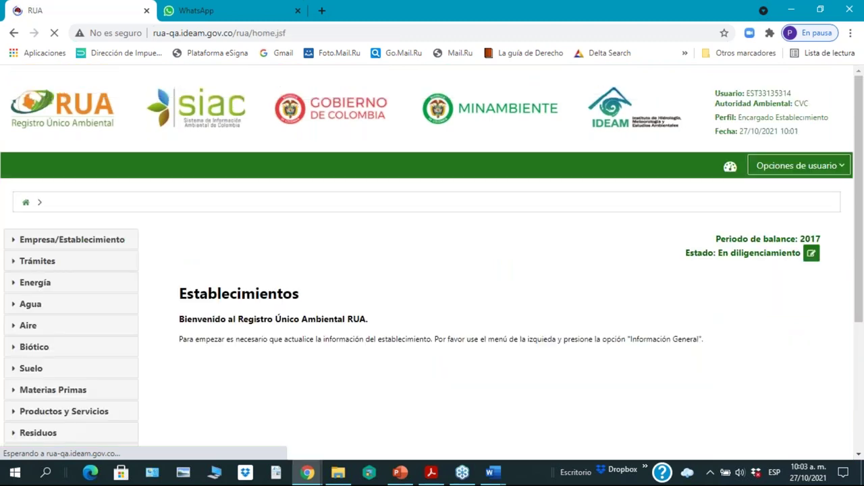
Step: Expand Empresa/Establecimiento in the sidebar and bring up the Opciones de usuario list for period 2017
scroll(536, 295, "down", 2)
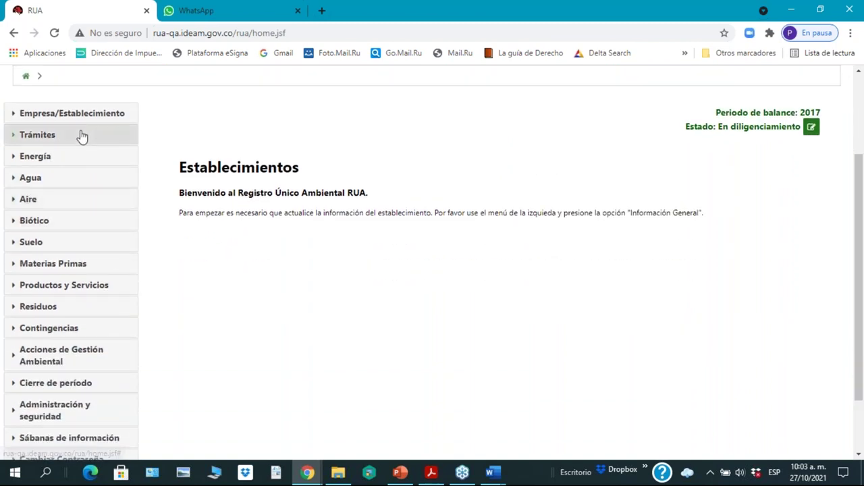
left_click_drag(859, 338, 862, 333)
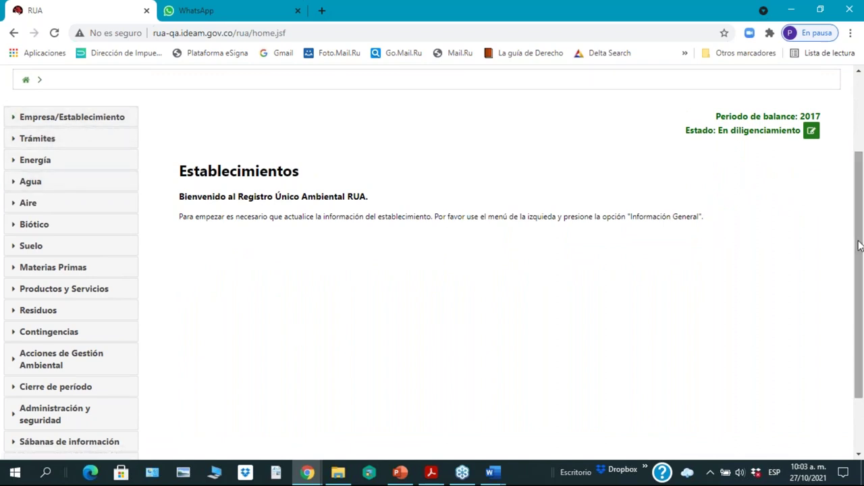
left_click_drag(858, 241, 860, 162)
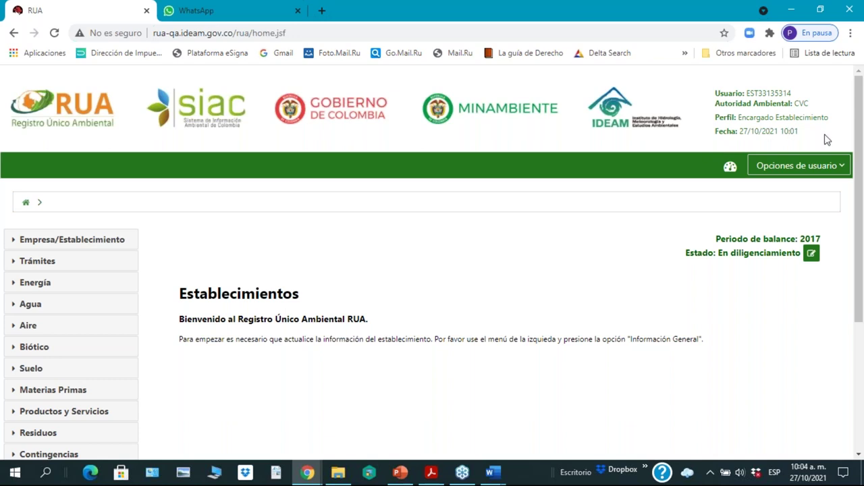
left_click(841, 174)
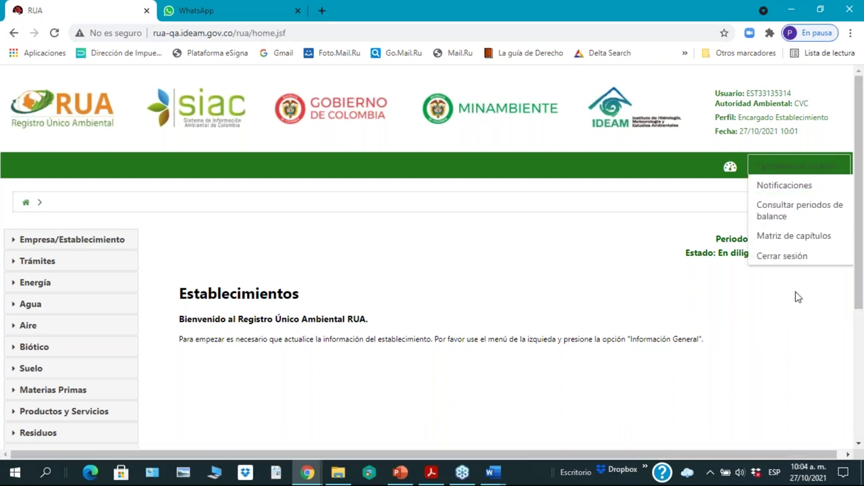
left_click(634, 251)
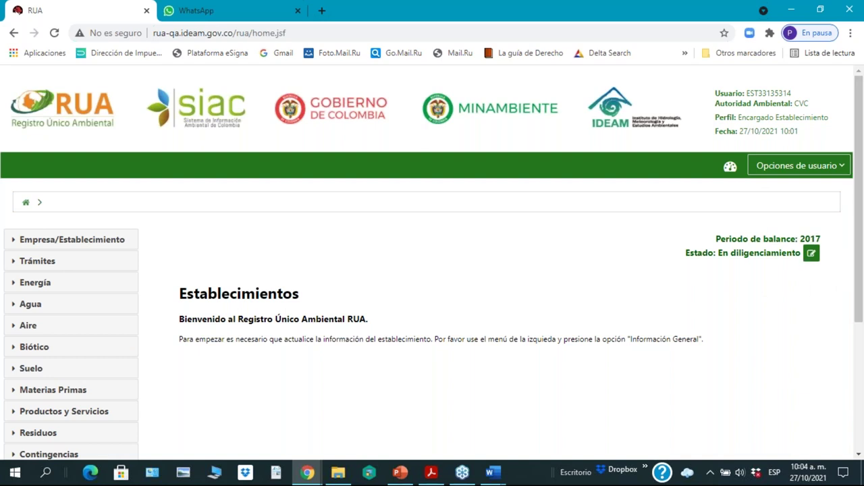
left_click(840, 167)
mouse_move(842, 171)
left_click(46, 243)
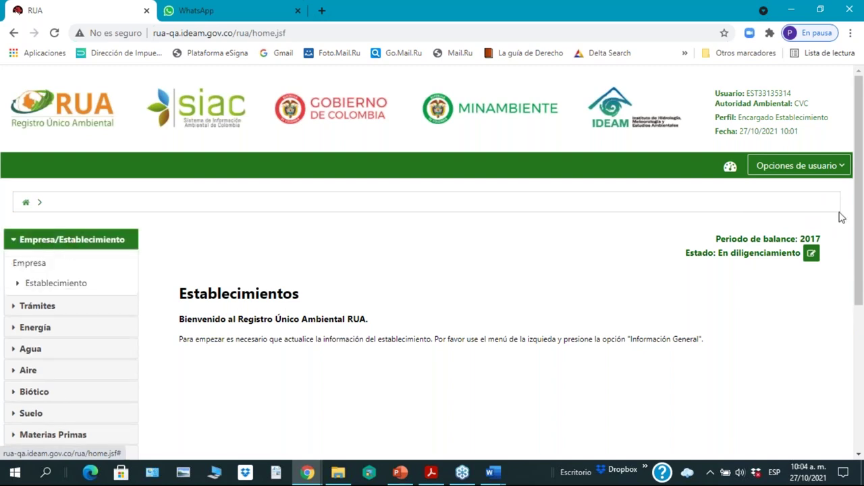
left_click(848, 164)
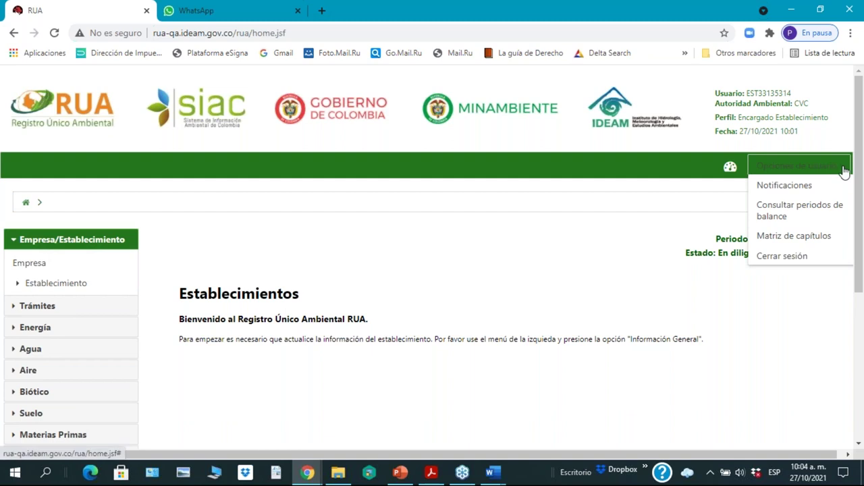
Step: Go to Matriz de capítulos and expand Empresa/Establecimiento > Establecimiento in the sidebar
left_click(784, 243)
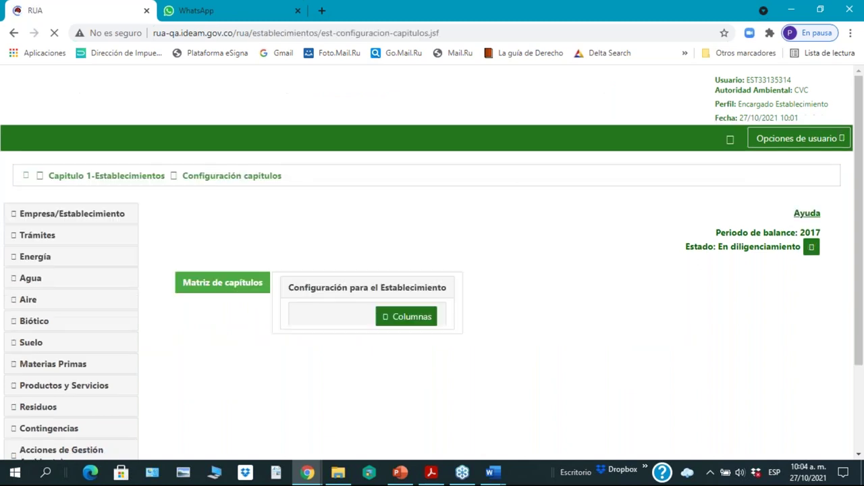
left_click(840, 171)
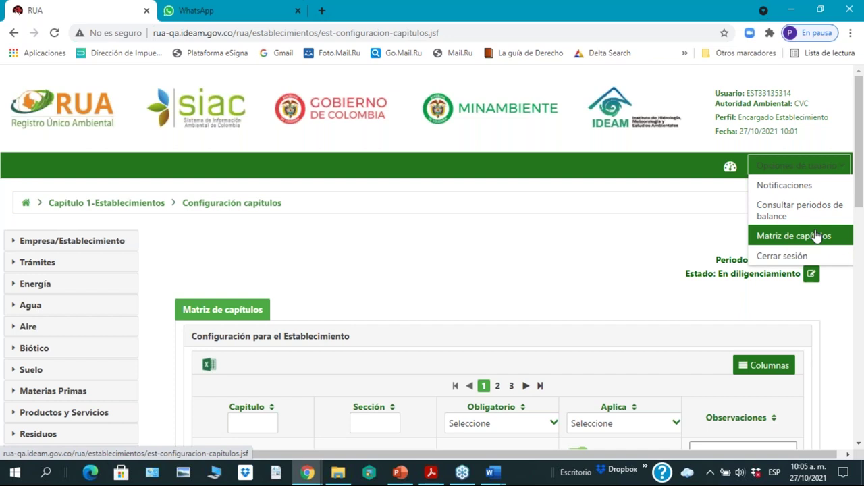
left_click_drag(861, 203, 859, 279)
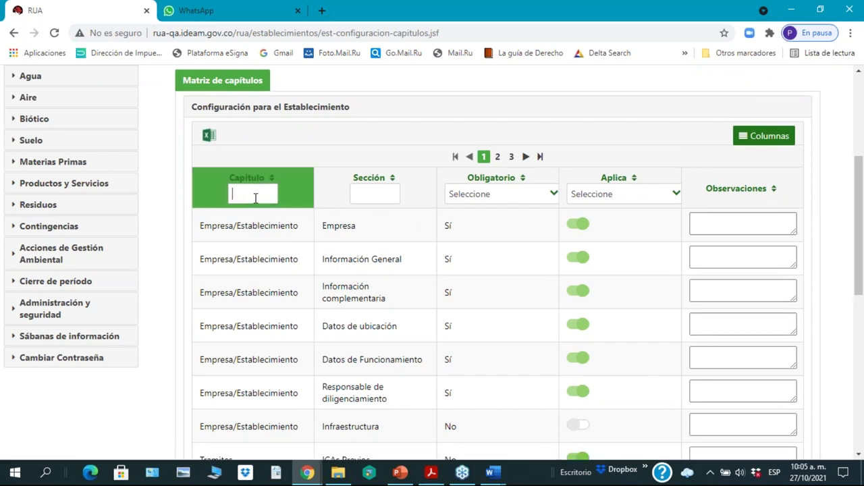
scroll(116, 245, "up", 2)
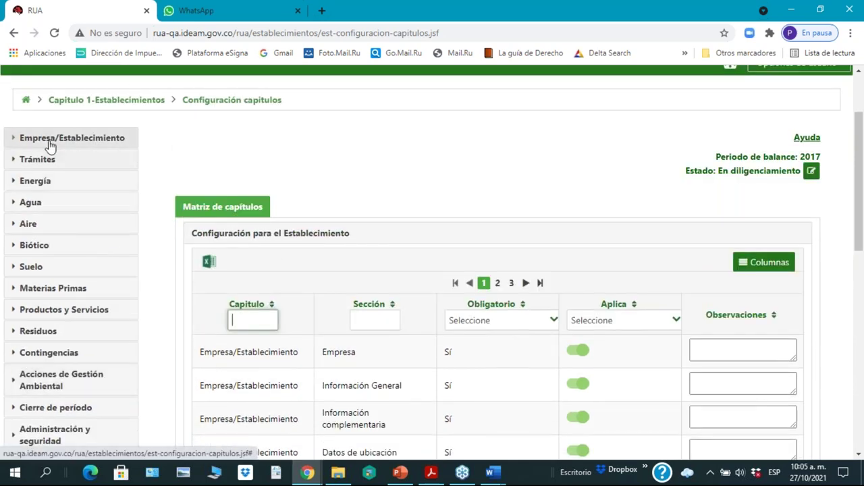
left_click(49, 140)
left_click(54, 183)
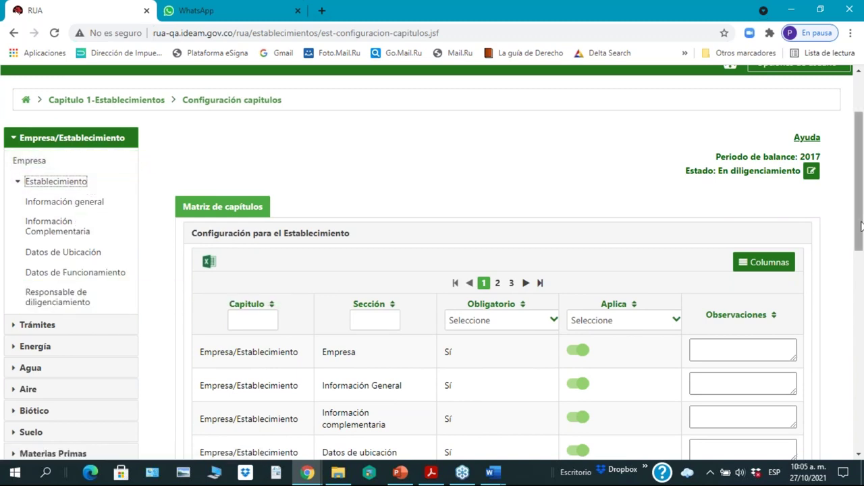
left_click_drag(861, 228, 861, 355)
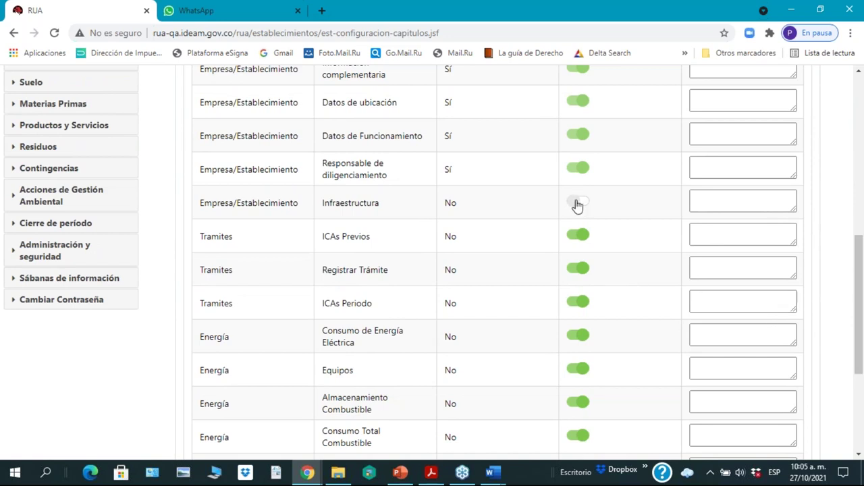
left_click(577, 206)
left_click(587, 210)
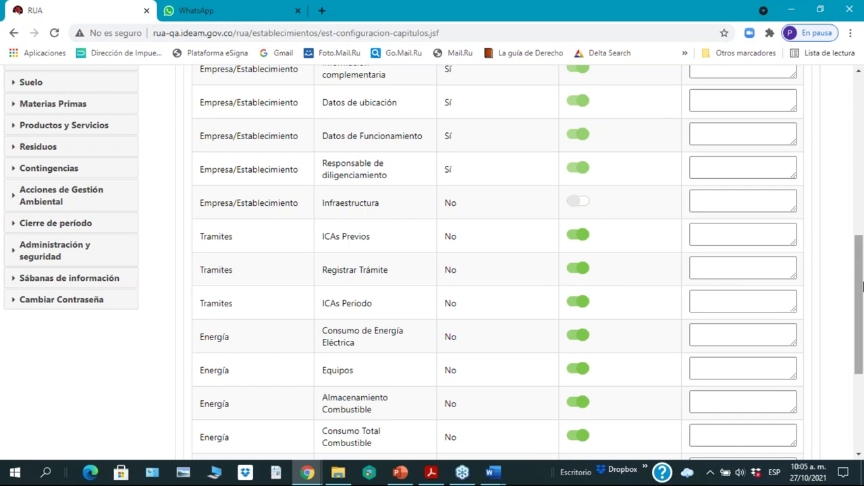
left_click_drag(861, 292, 862, 213)
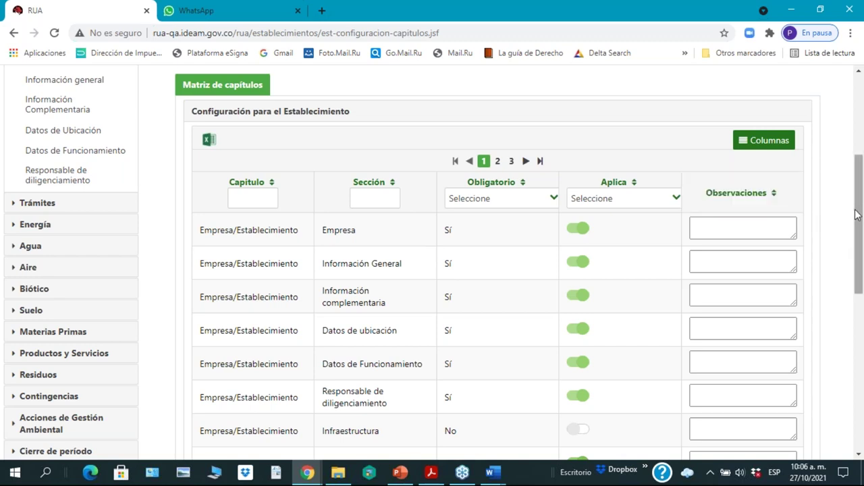
left_click_drag(858, 238, 862, 299)
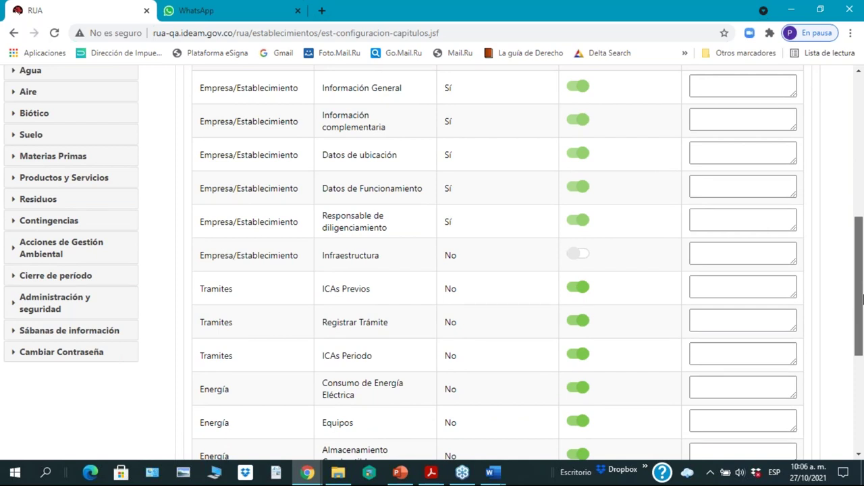
left_click_drag(862, 300, 861, 251)
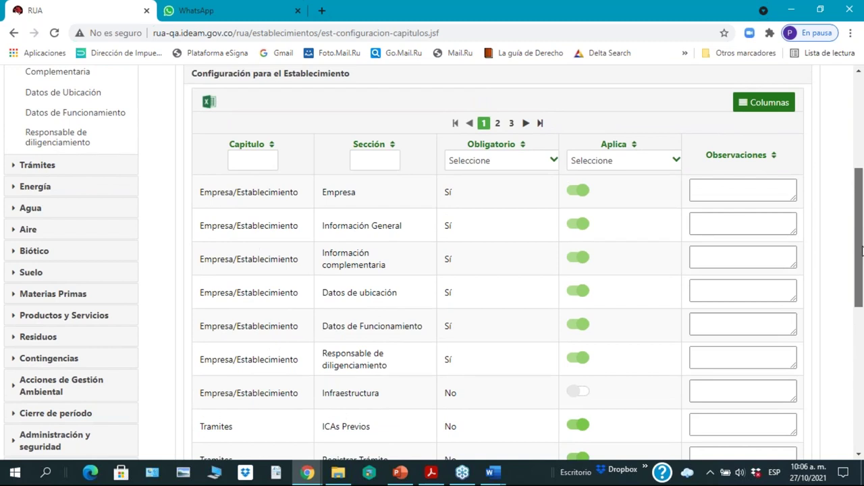
left_click_drag(862, 250, 862, 251)
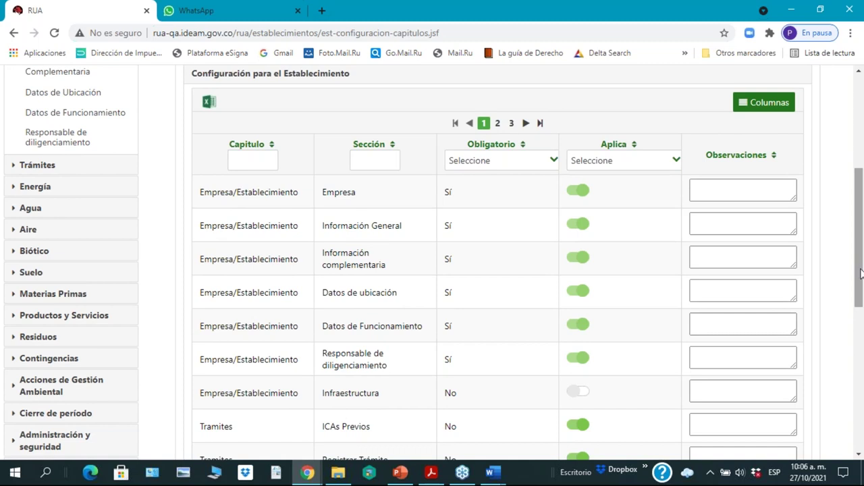
left_click_drag(861, 272, 862, 323)
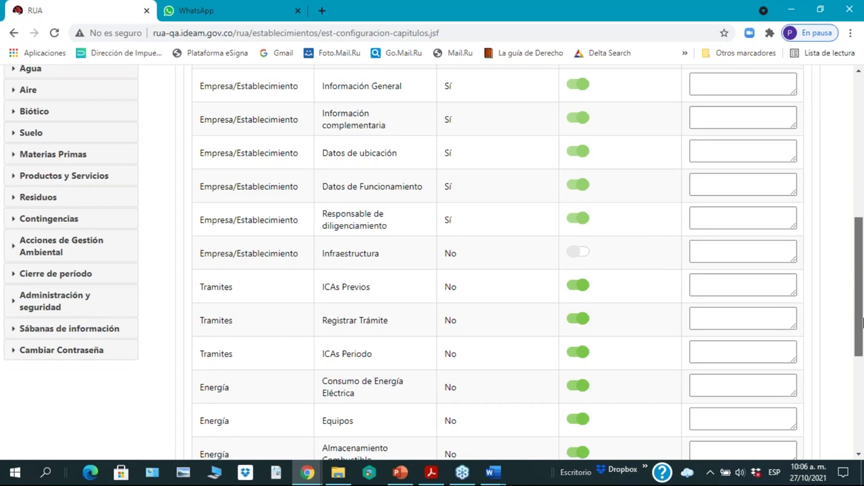
Step: Filter the chapter table by 'agua' and expand the Agua chapter in the sidebar
scroll(862, 323, "up", 3)
left_click(244, 118)
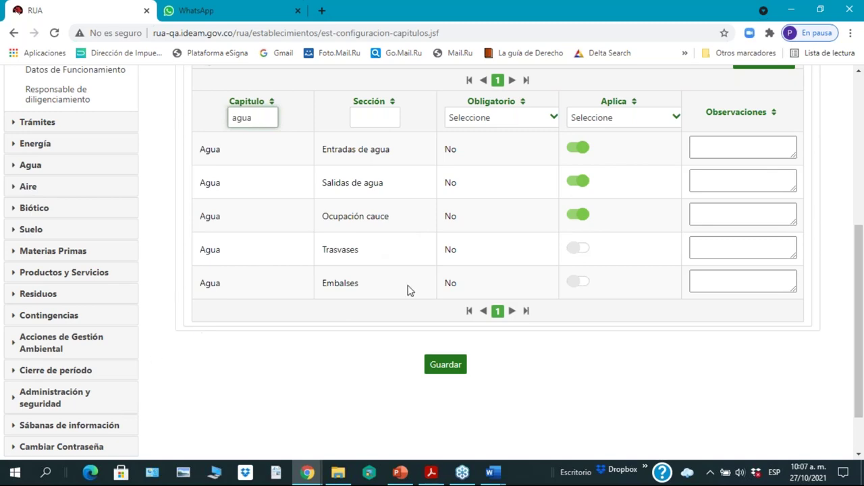
scroll(266, 332, "up", 3)
scroll(266, 332, "down", 2)
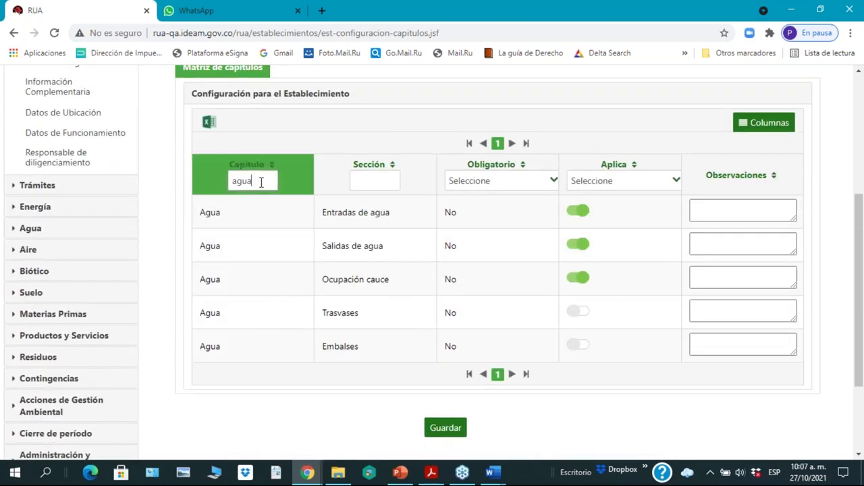
scroll(254, 251, "up", 2)
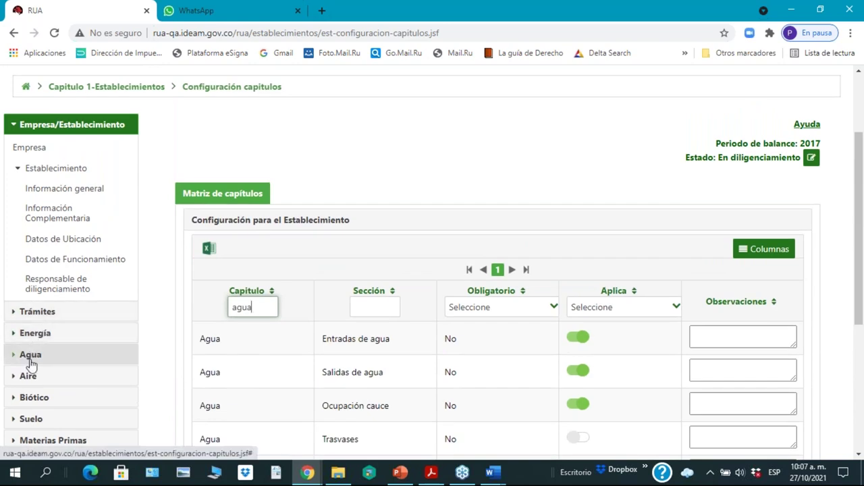
left_click(31, 361)
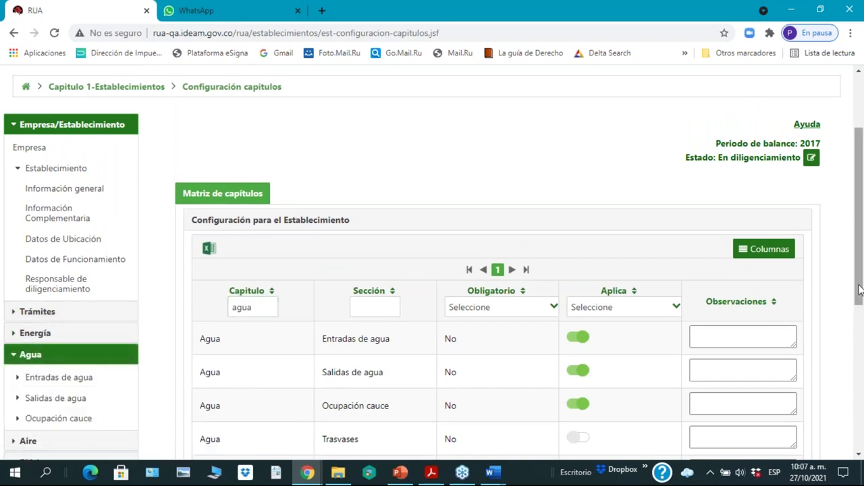
left_click_drag(860, 289, 858, 353)
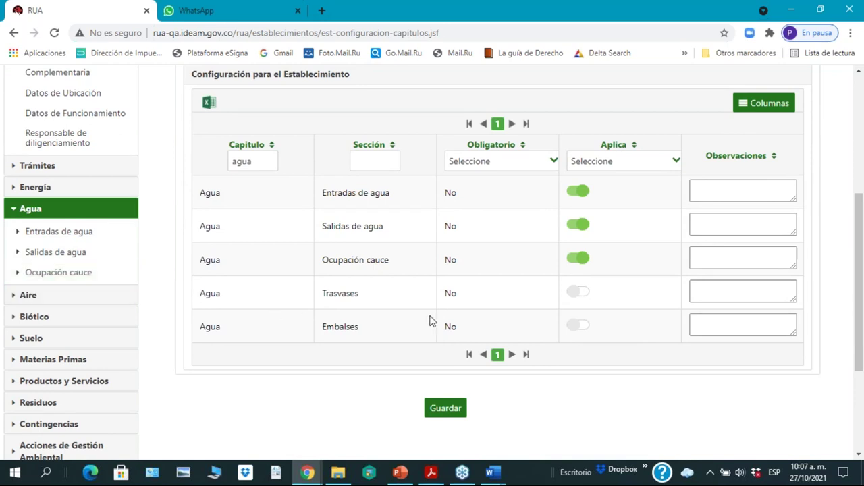
Step: Make Trasvases and Embalses applicable, save the chapter matrix, and review the Agua sections
left_click(578, 301)
left_click(581, 328)
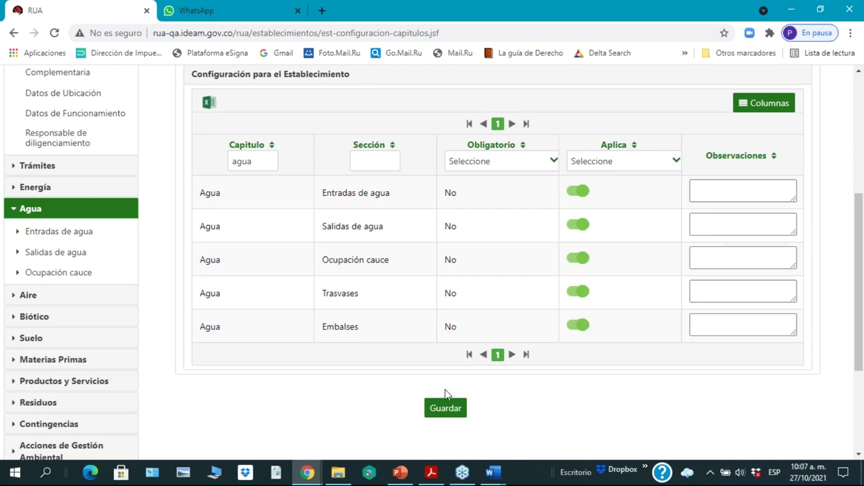
left_click(448, 410)
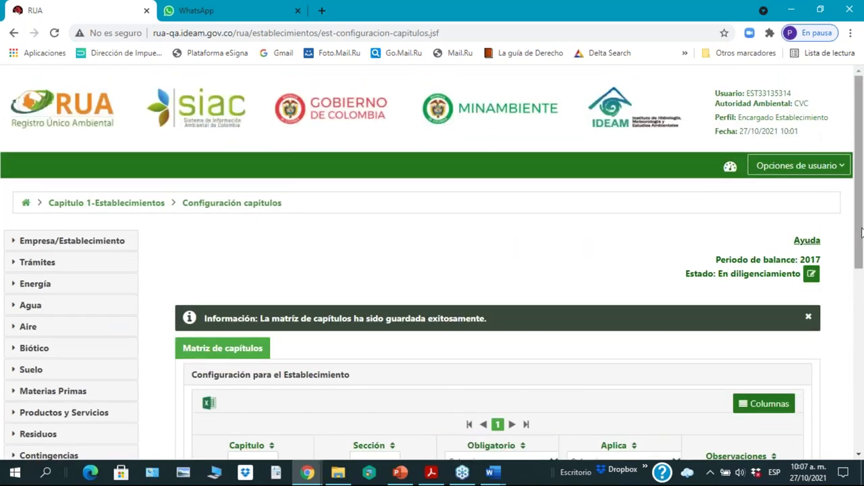
left_click_drag(861, 188, 849, 218)
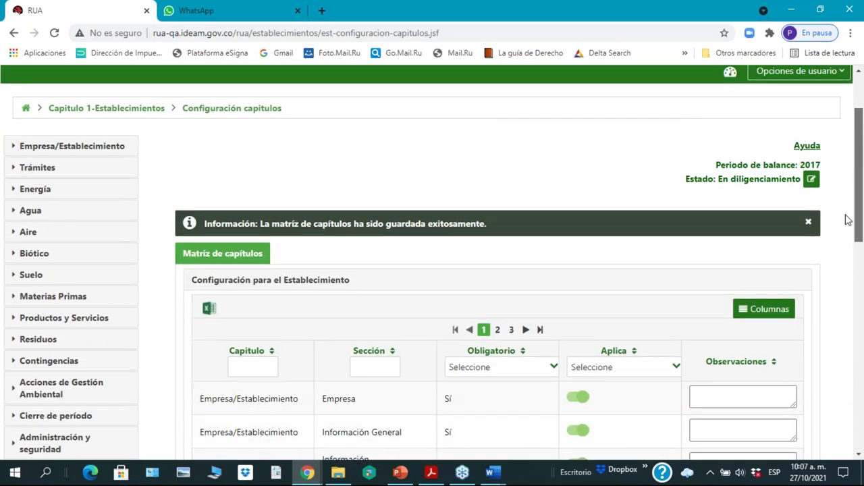
left_click(30, 211)
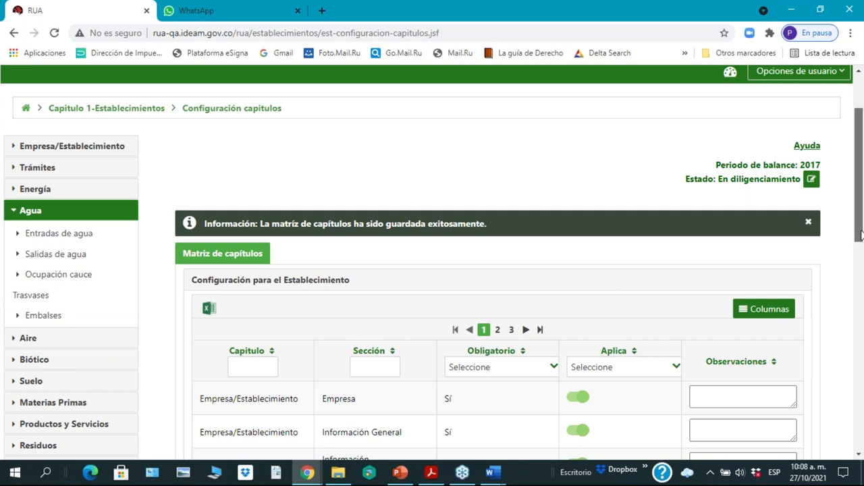
left_click_drag(861, 233, 861, 233)
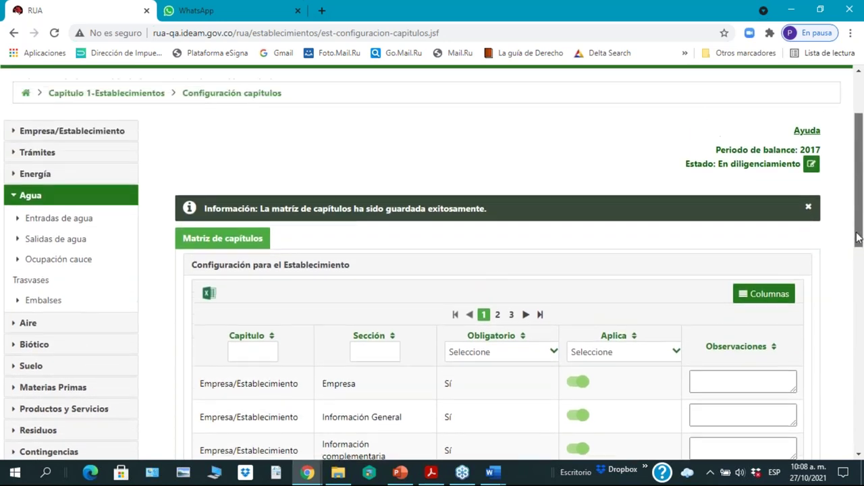
Step: Open Información Complementaria under Empresa/Establecimiento > Establecimiento in the sidebar
left_click(67, 132)
left_click(60, 175)
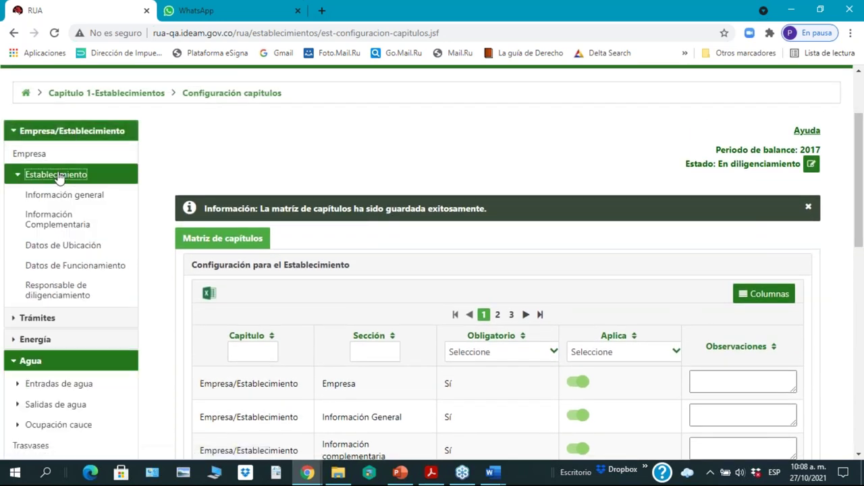
left_click(54, 217)
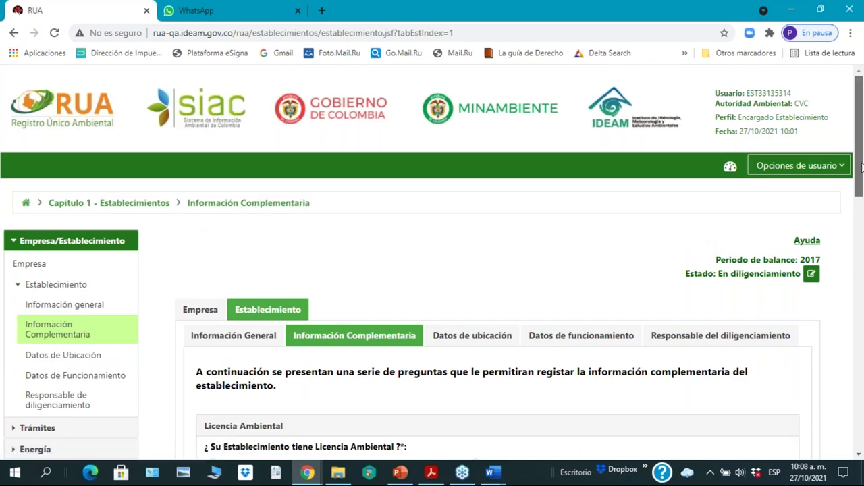
left_click_drag(862, 168, 859, 250)
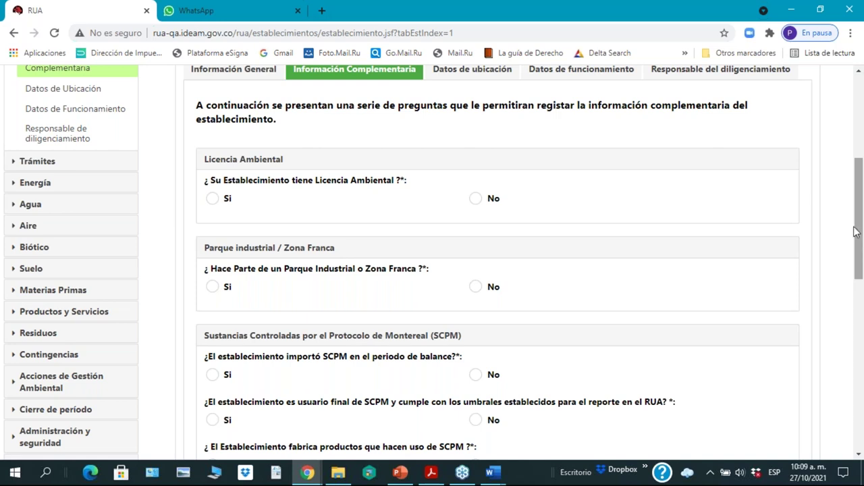
Step: Answer No to licence, industrial park, emissions and Trasvase questions, Sí to hazardous waste, and save
left_click(476, 198)
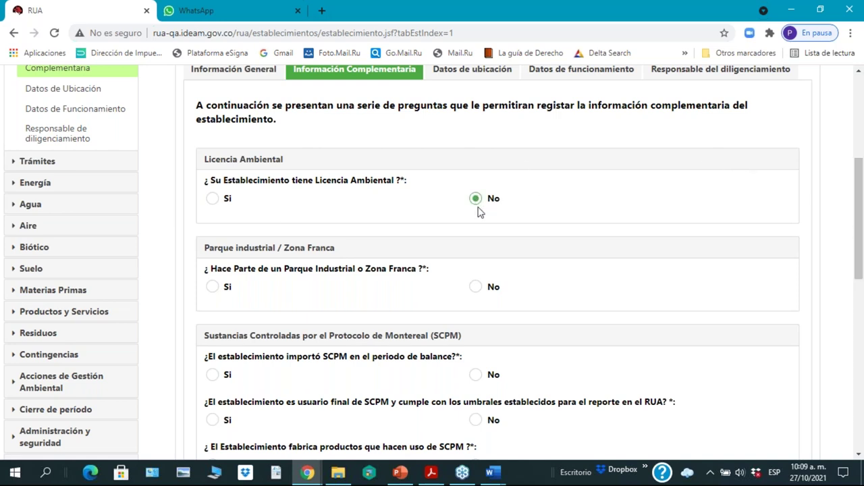
left_click(476, 287)
scroll(585, 288, "down", 3)
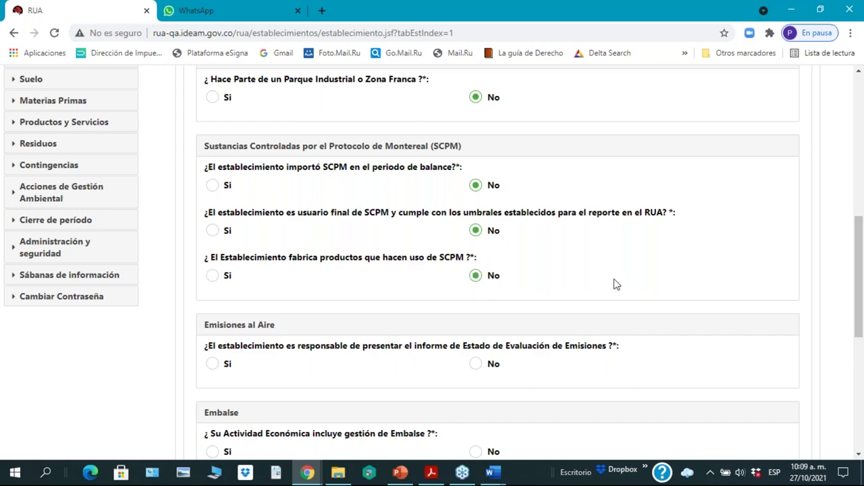
scroll(617, 284, "down", 3)
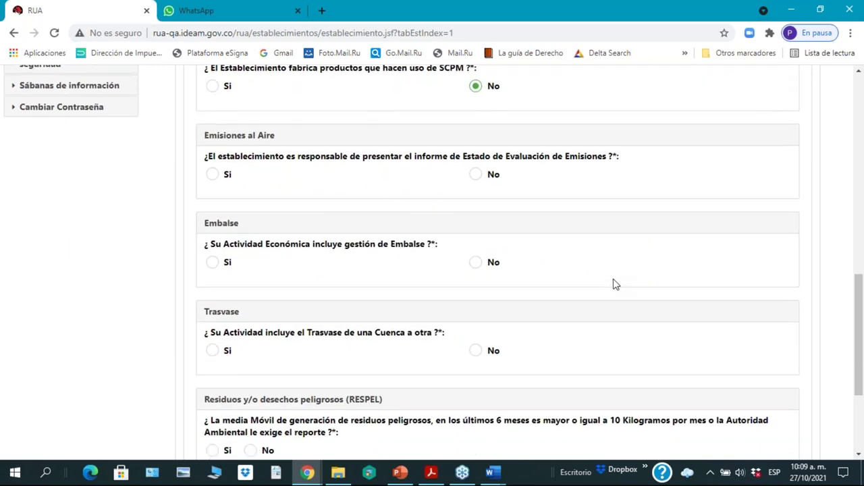
left_click(476, 177)
scroll(573, 274, "down", 3)
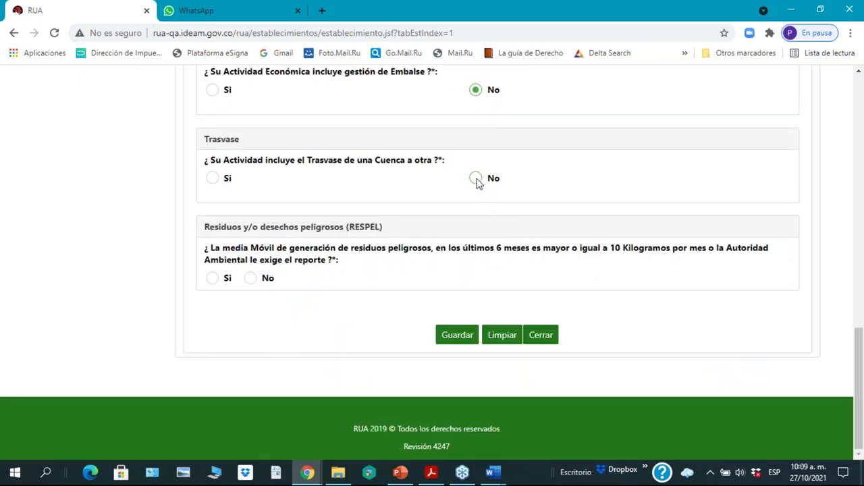
left_click(477, 180)
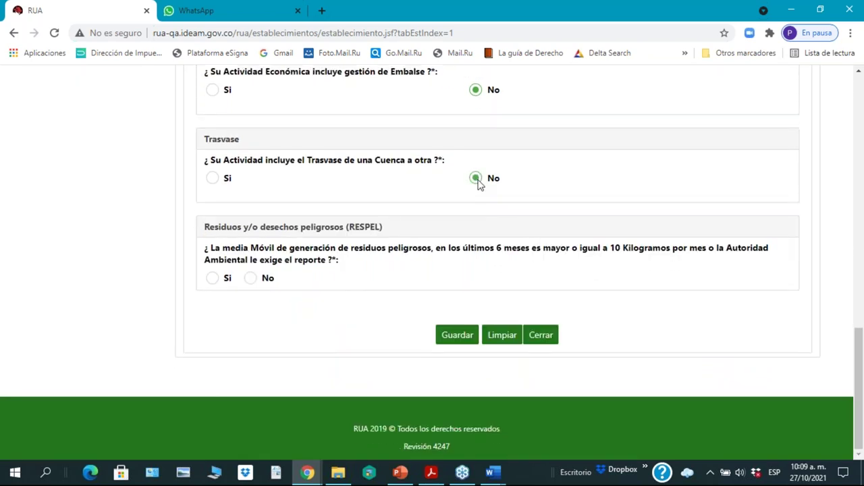
left_click(214, 278)
left_click(454, 341)
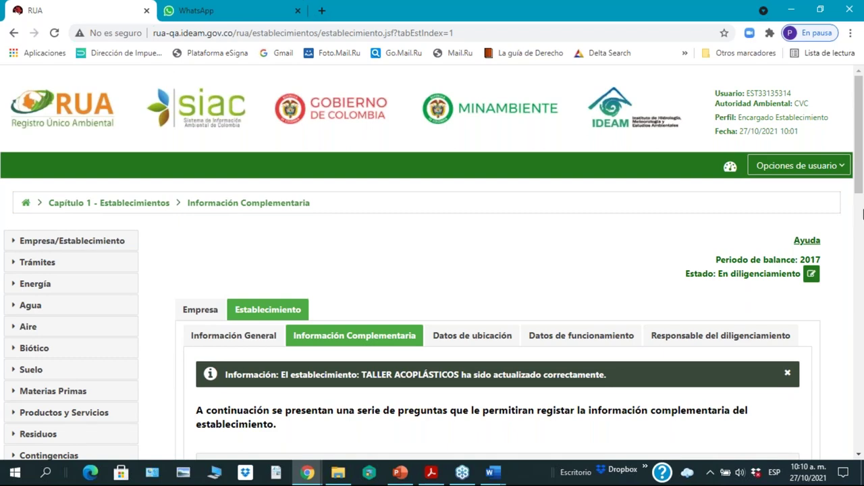
Step: Return to Matriz de capítulos from the Opciones de usuario list
left_click_drag(861, 181, 863, 114)
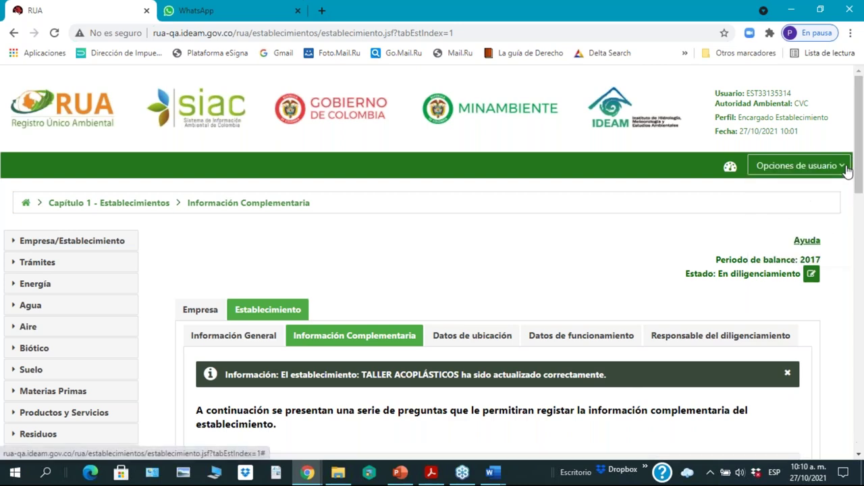
mouse_move(847, 172)
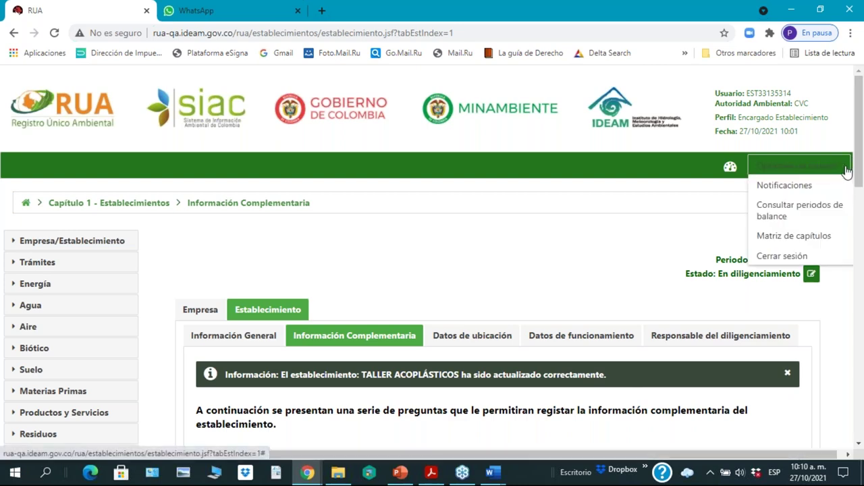
left_click(779, 241)
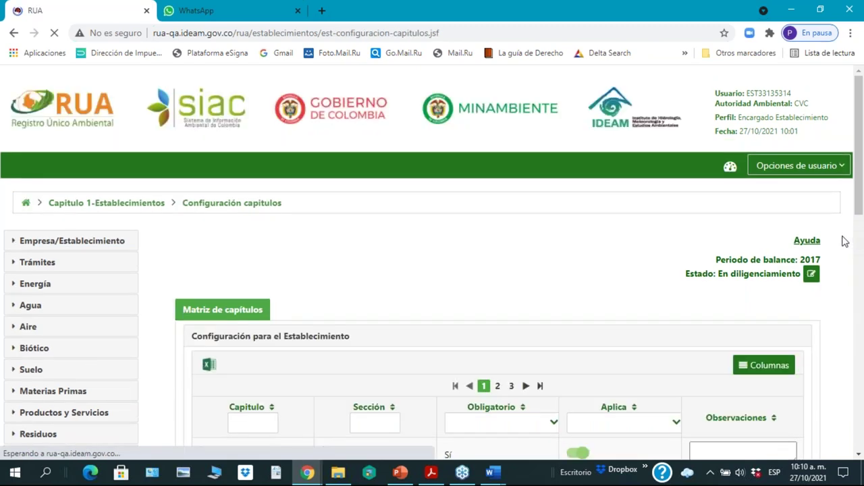
Step: Set Residuos no Peligrosos and Residuos Posconsumo to not applicable and save the matrix
left_click_drag(860, 161, 832, 237)
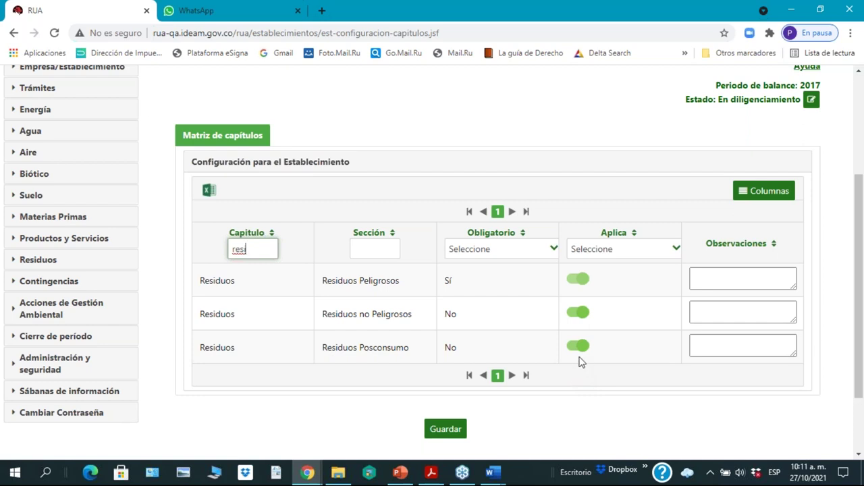
left_click(584, 282)
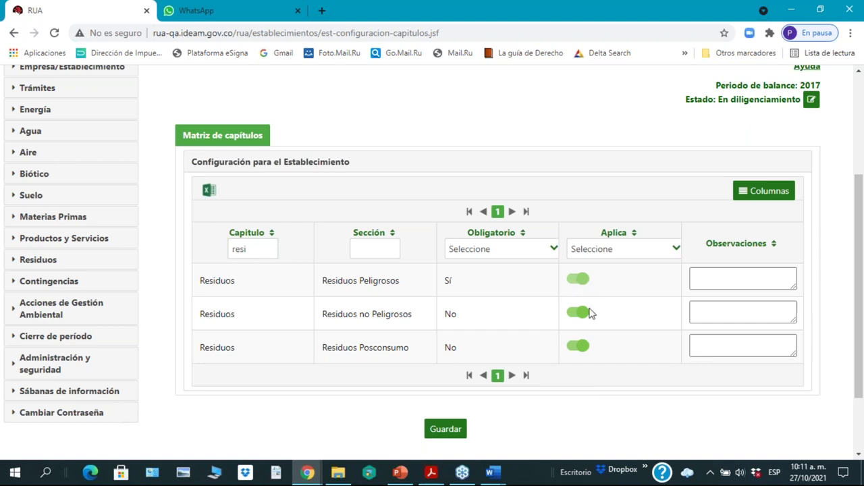
left_click(582, 317)
left_click(579, 318)
left_click(579, 317)
left_click(579, 349)
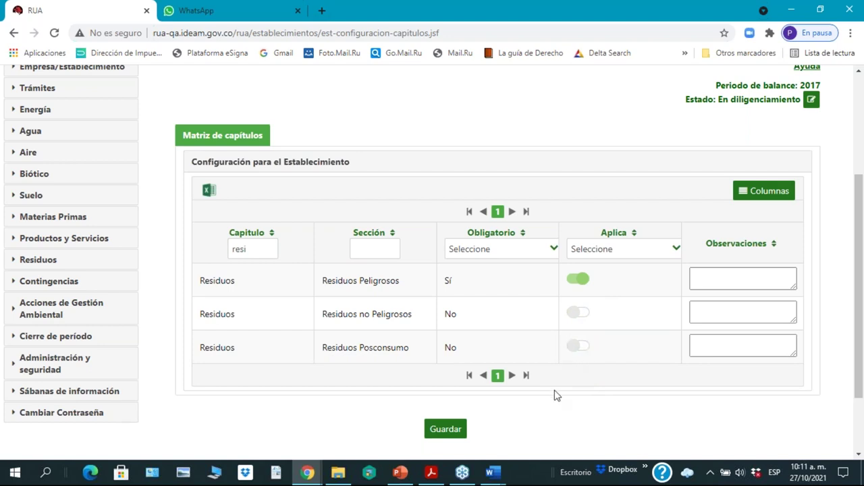
left_click(444, 431)
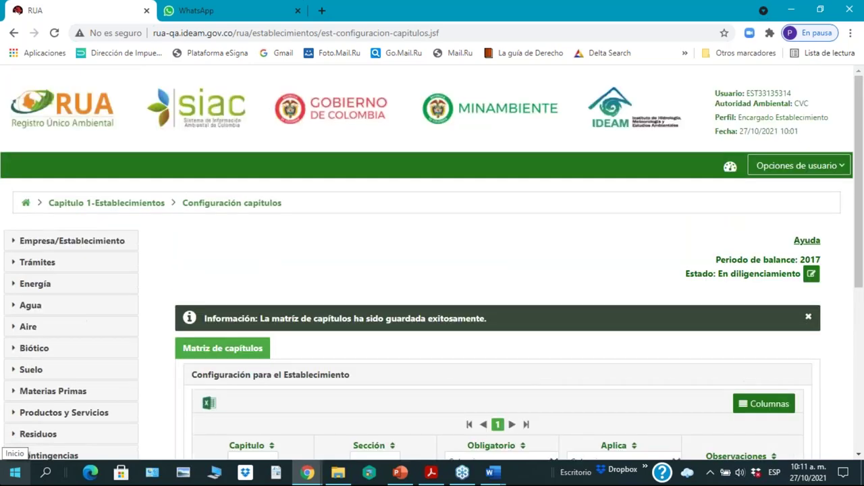
Step: Try filtering the chapter table by 'ag', then clear the filter text
scroll(476, 358, "down", 4)
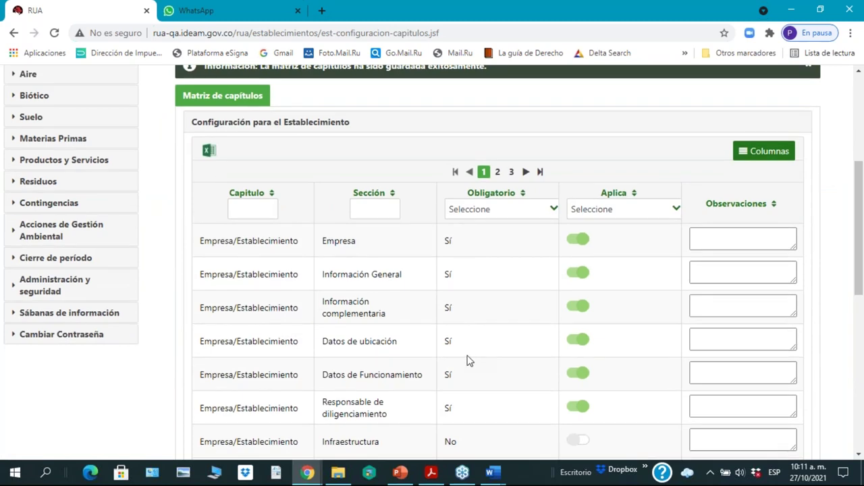
left_click(258, 210)
type("a")
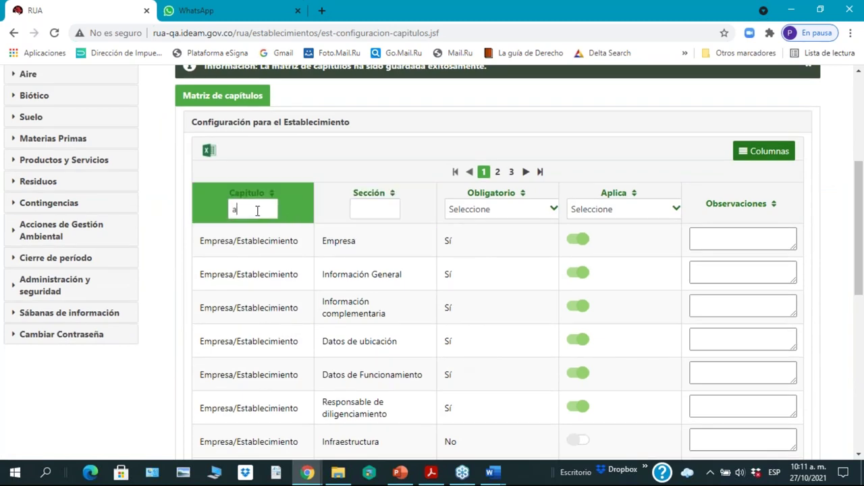
type("g")
key("BackSpace")
key("BackSpace")
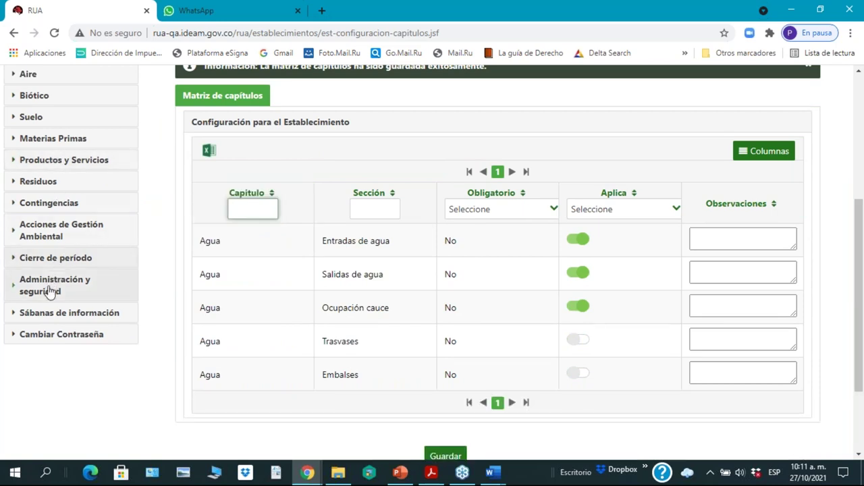
scroll(49, 260, "up", 1)
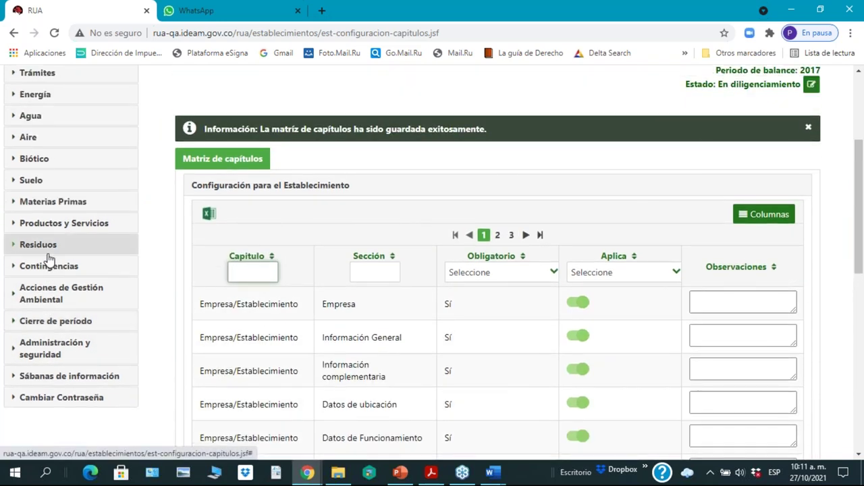
Step: Expand Residuos and filter the chapter matrix by 'agua' in the Capitulo box
left_click(45, 247)
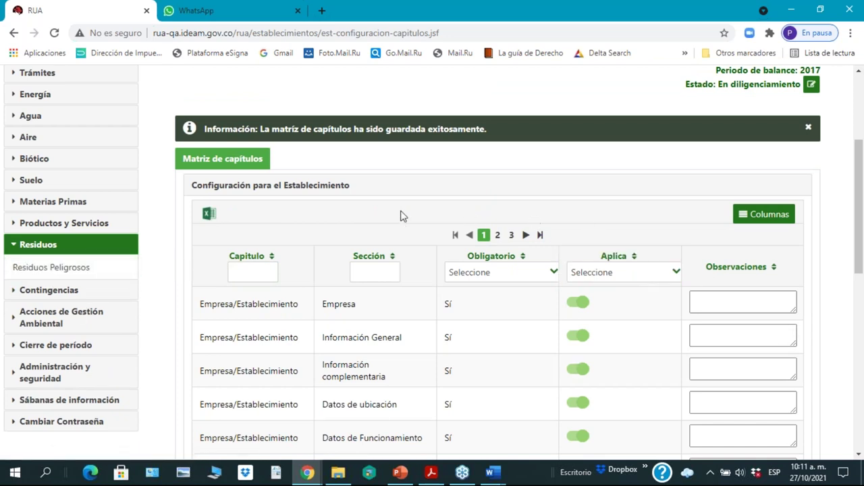
left_click(261, 267)
type("a")
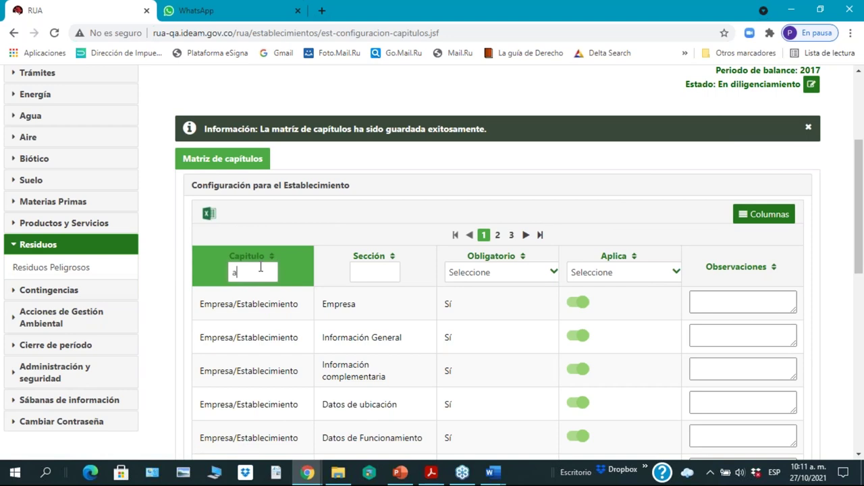
type("gua")
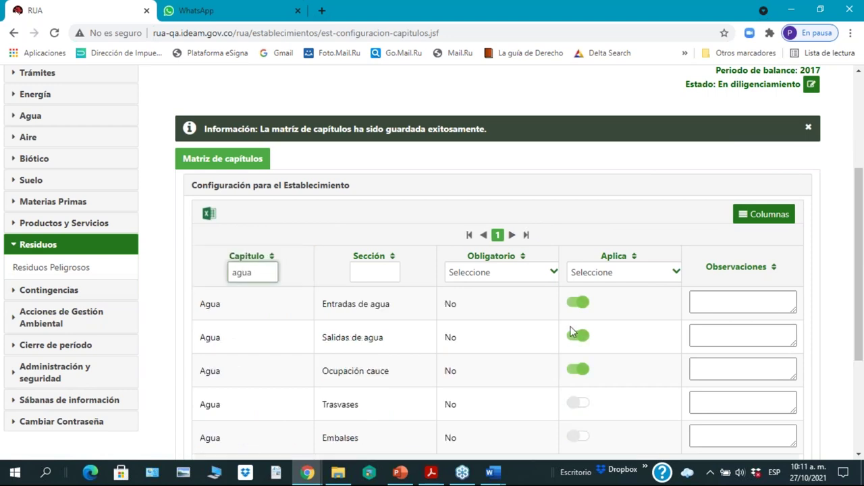
scroll(567, 325, "down", 2)
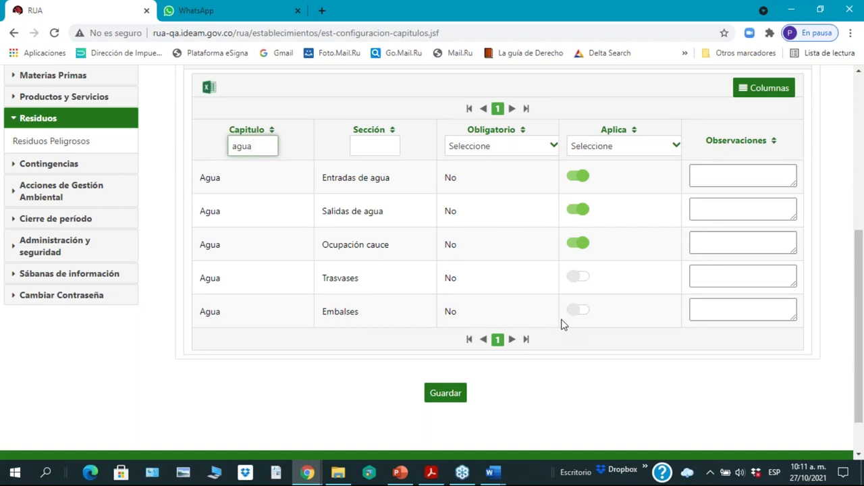
key("Return")
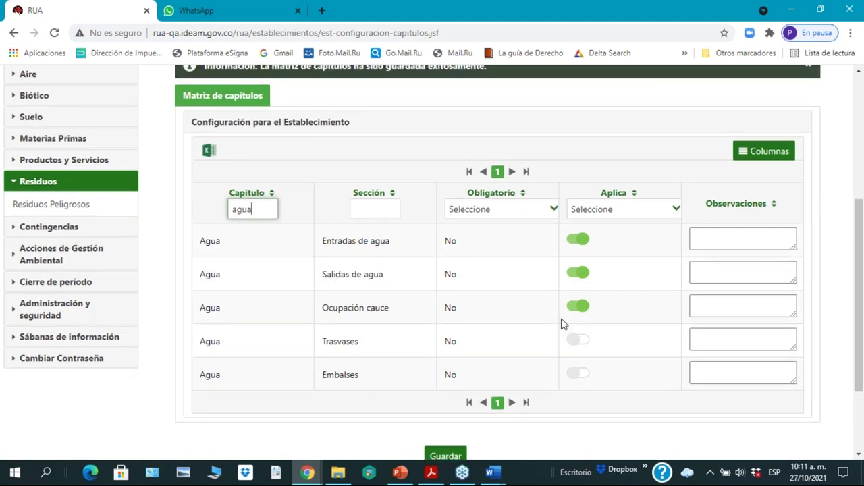
scroll(566, 322, "up", 1)
scroll(567, 320, "up", 1)
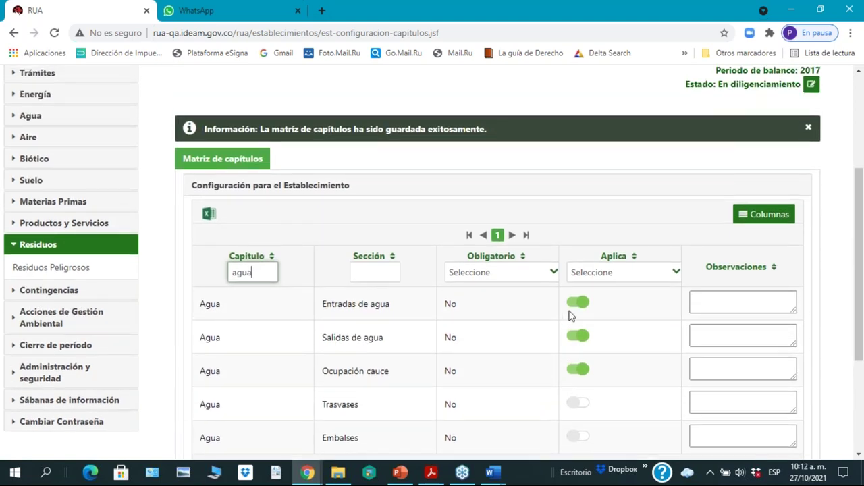
scroll(569, 315, "down", 5)
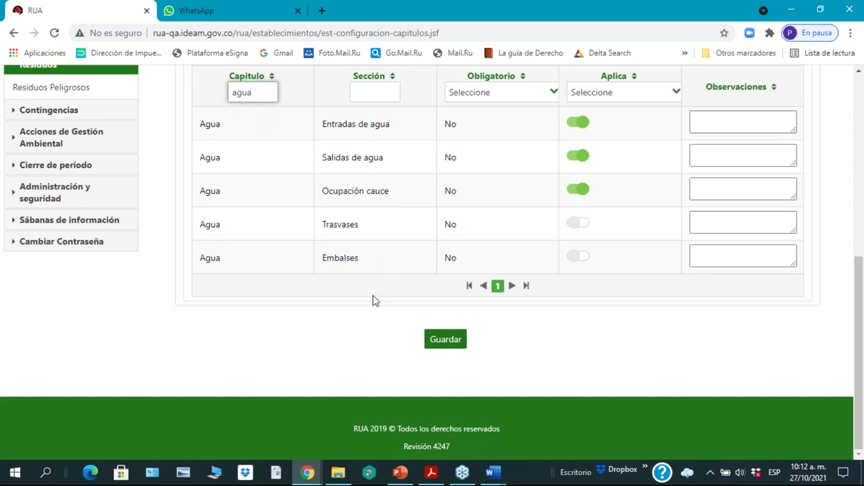
key("Return")
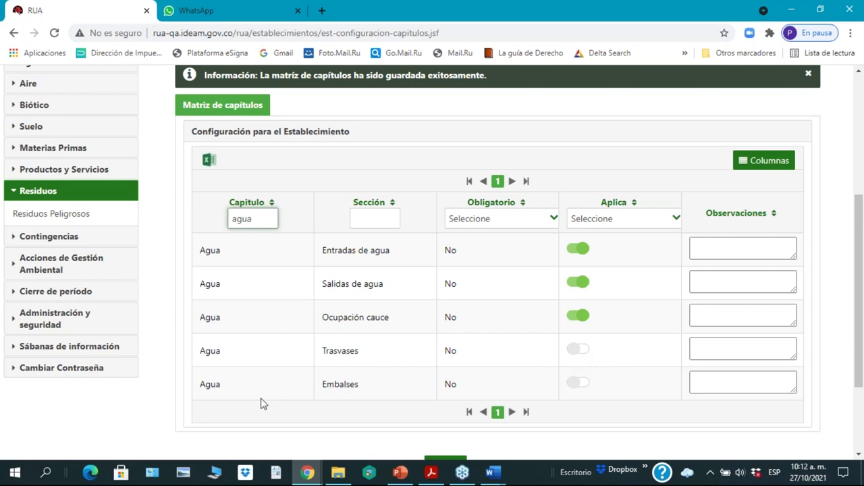
scroll(263, 403, "up", 1)
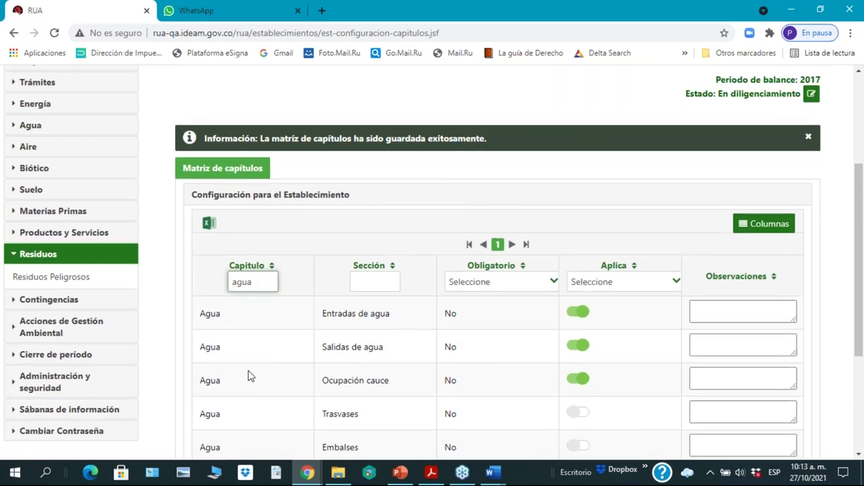
scroll(120, 187, "up", 1)
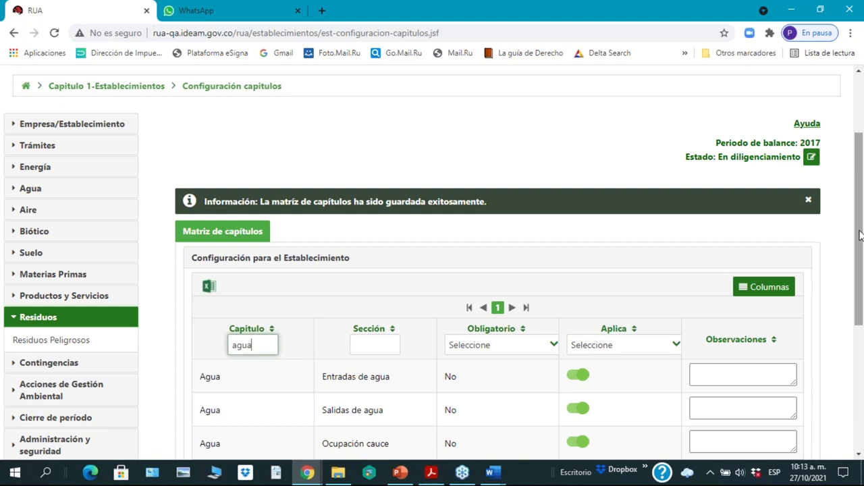
scroll(857, 237, "down", 1)
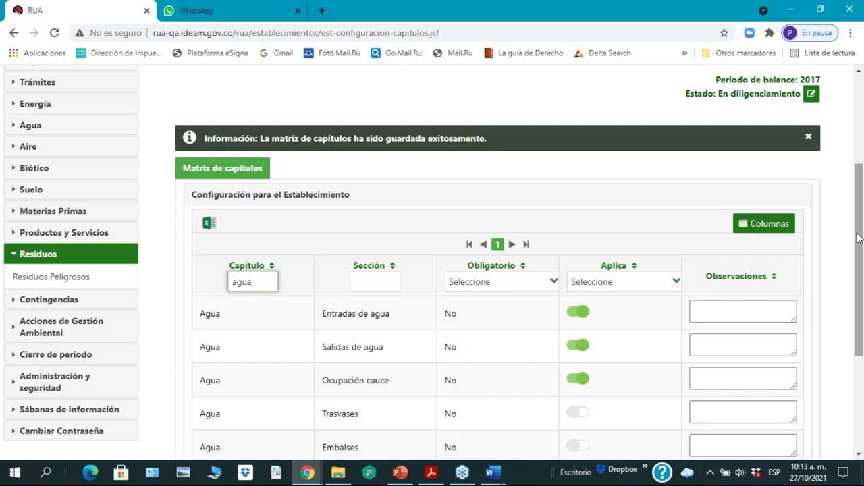
scroll(858, 236, "down", 1)
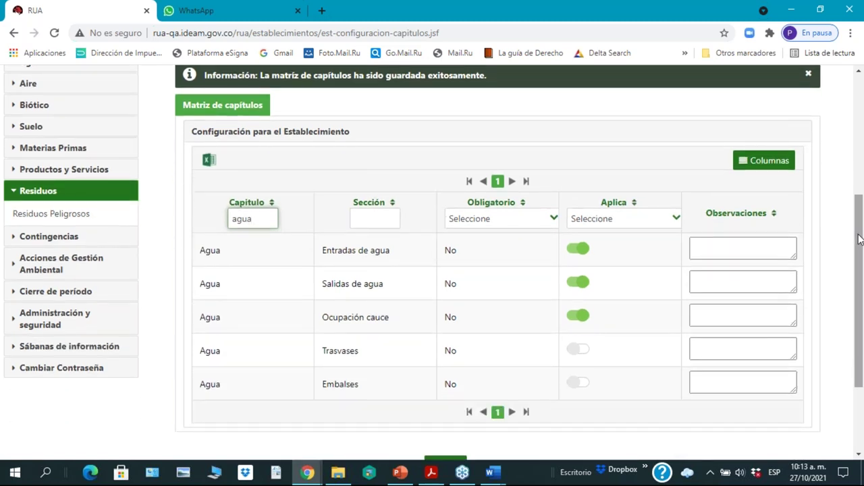
scroll(859, 238, "up", 3)
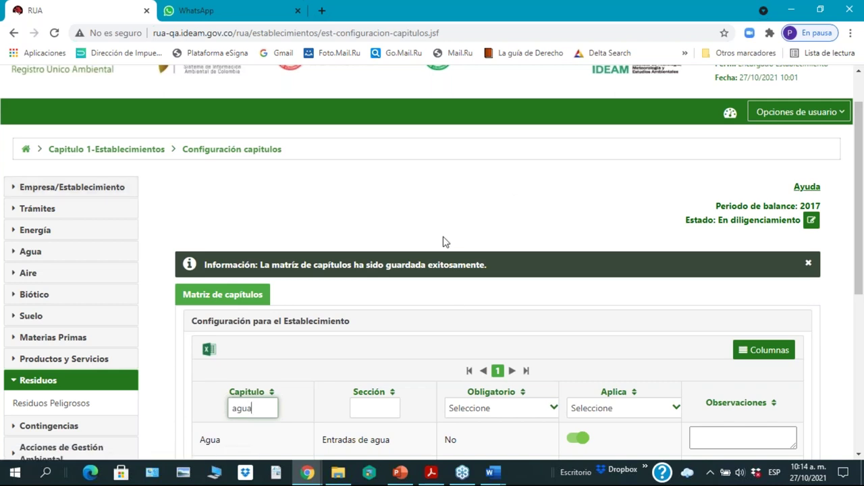
Step: From Periodos de balance, accept the truthfulness declaration with Si and edit the 2018 period
scroll(800, 192, "up", 1)
left_click(837, 169)
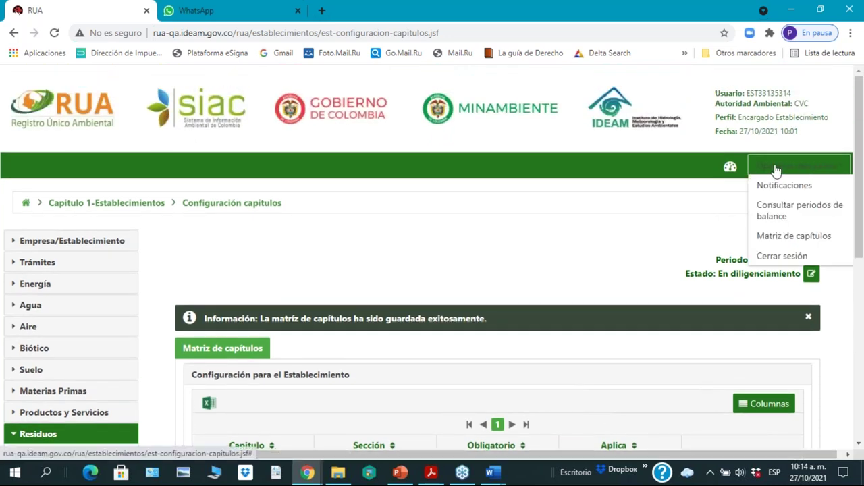
left_click(773, 213)
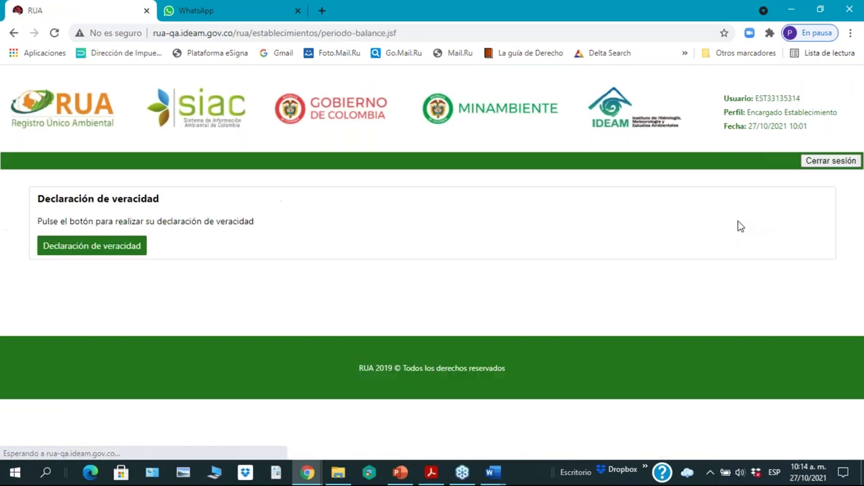
left_click(100, 247)
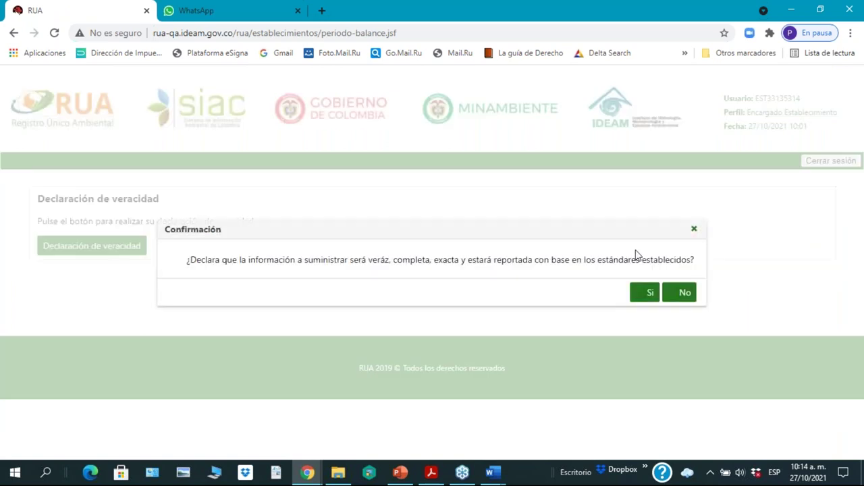
left_click(641, 293)
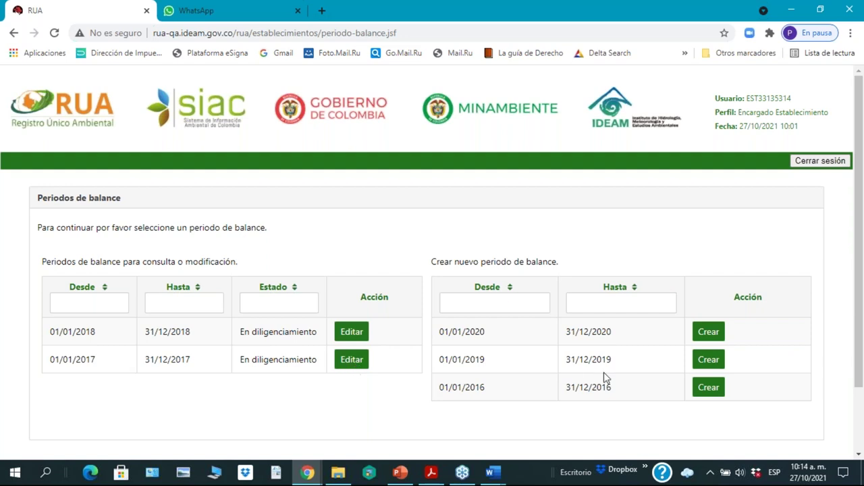
left_click(352, 333)
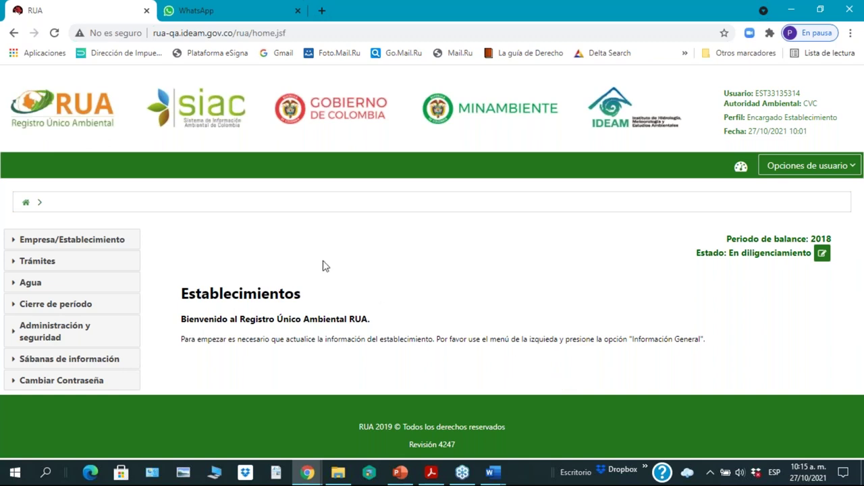
Step: Open the Cambio de Contraseña form via Cambiar Contraseña and select the Contraseña actual field
left_click(75, 243)
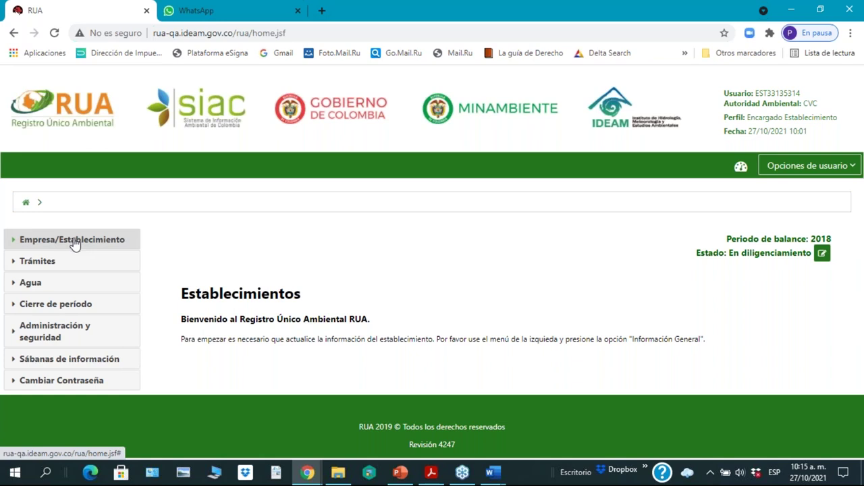
left_click(813, 169)
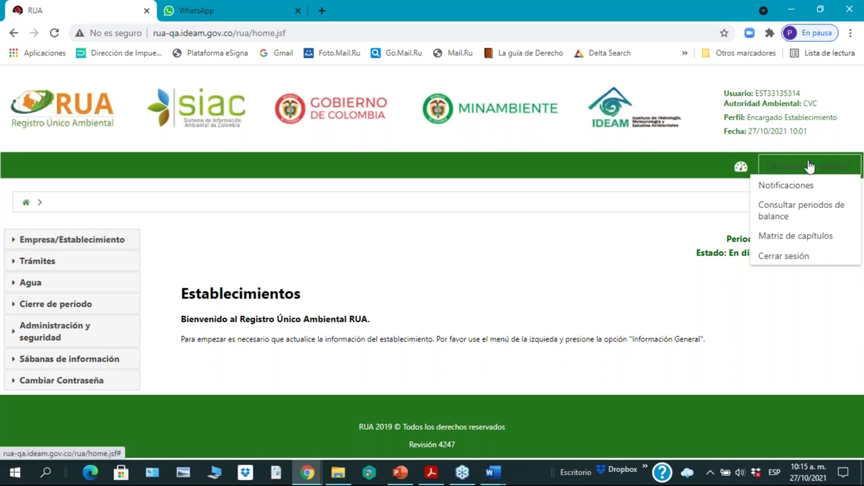
left_click(780, 168)
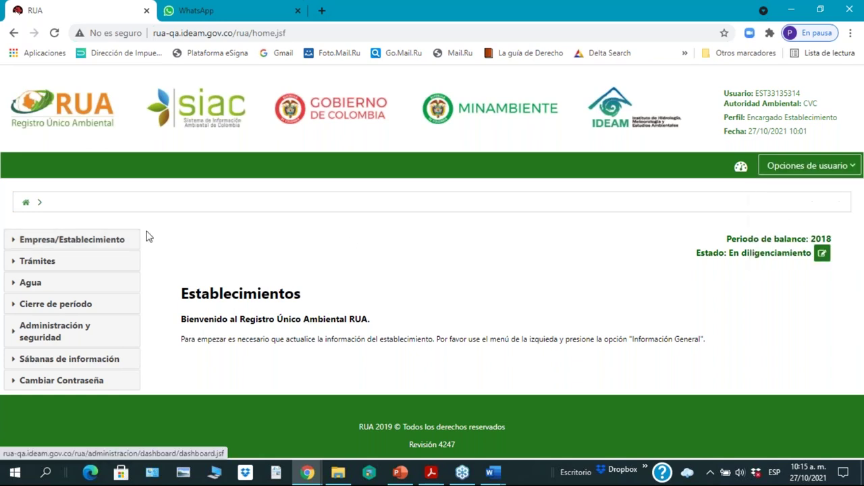
left_click(53, 382)
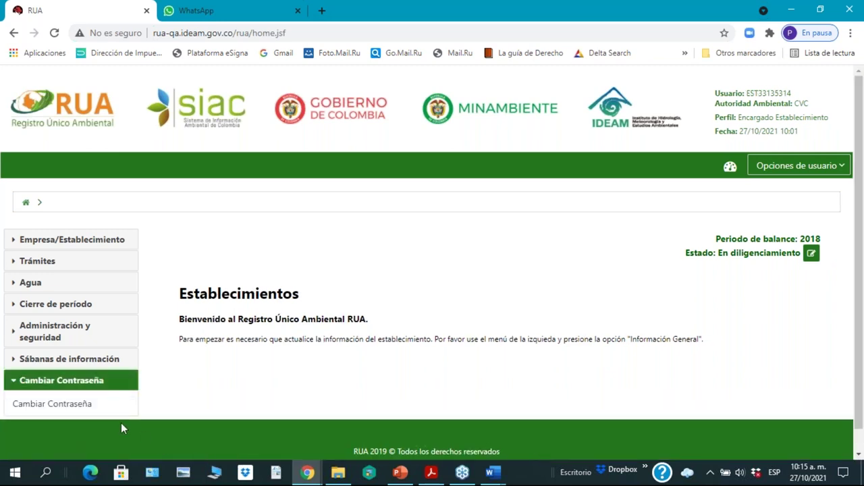
left_click(56, 412)
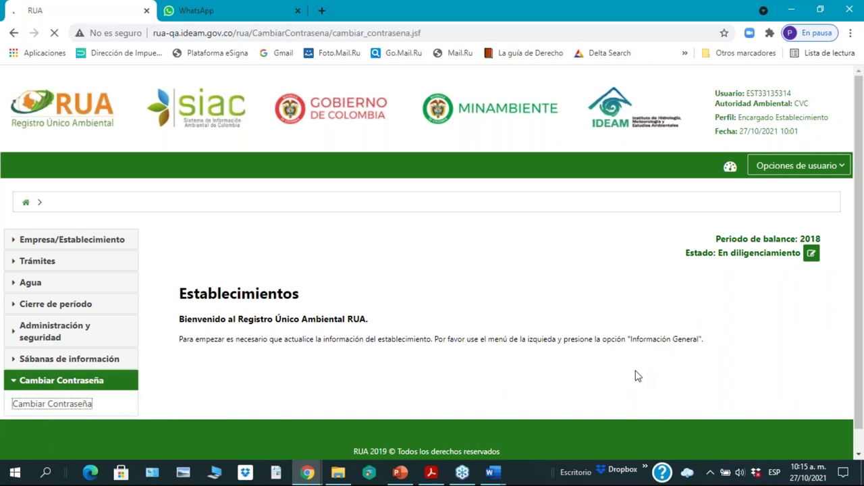
scroll(539, 328, "down", 2)
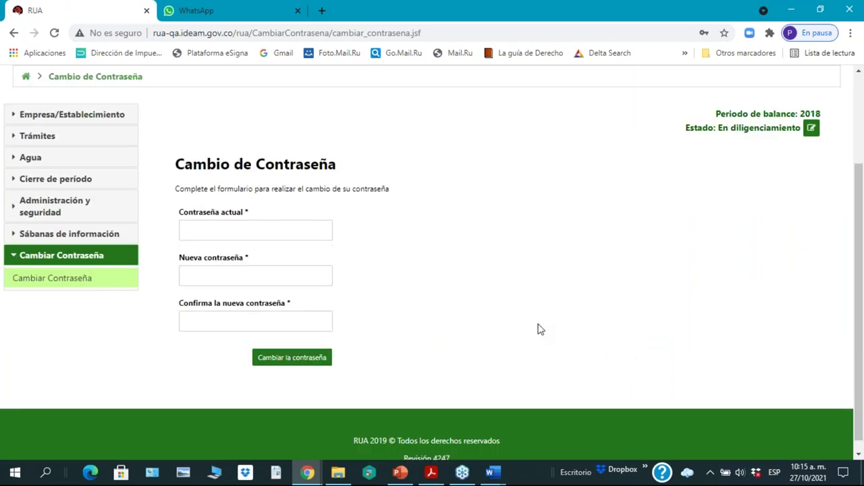
left_click(282, 228)
left_click(243, 231)
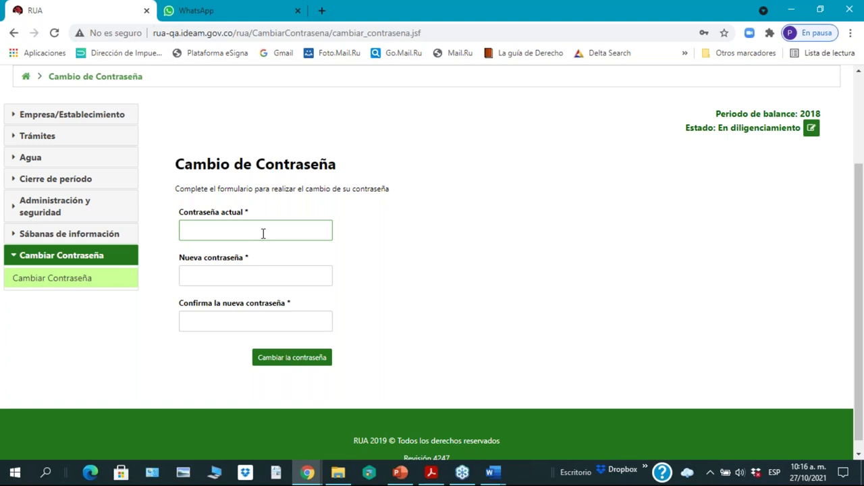
Step: Enter the current password and a new password
left_click(264, 233)
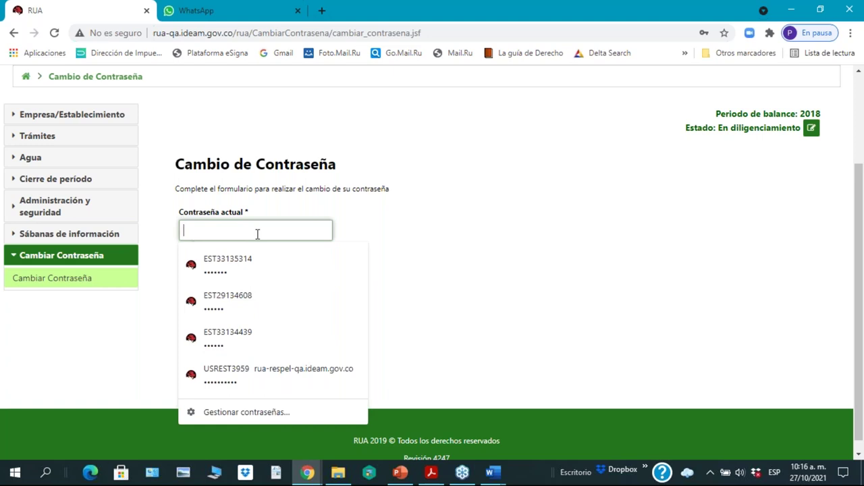
type("•••••••")
left_click(528, 231)
left_click(237, 270)
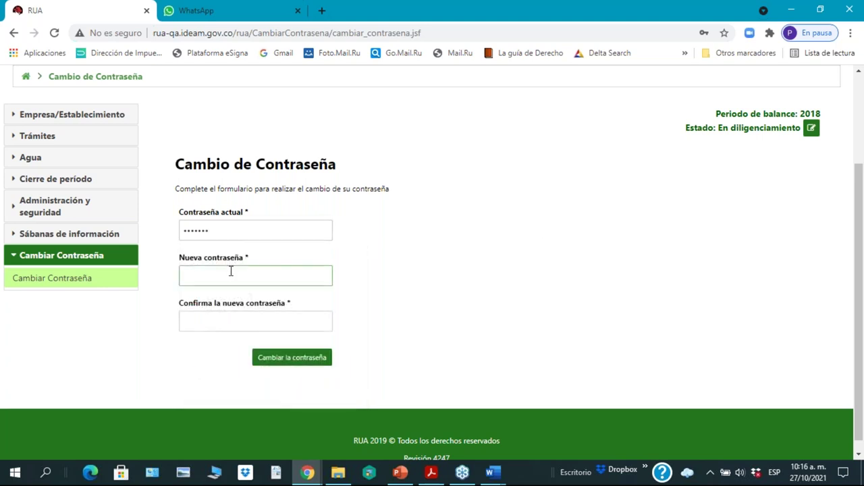
left_click(237, 270)
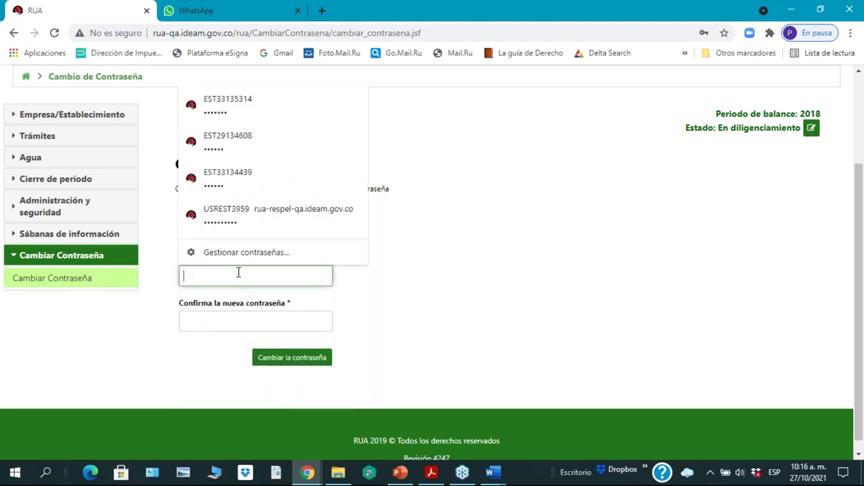
type("•••••••")
Step: Type and correct the new-password confirmation, then submit the change
left_click(226, 321)
type("•••")
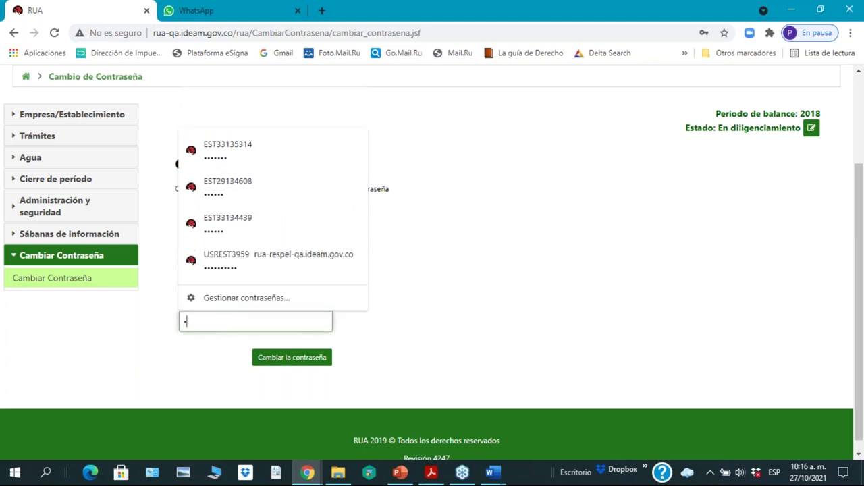
type("••••")
key("BackSpace")
key("BackSpace")
key("BackSpace")
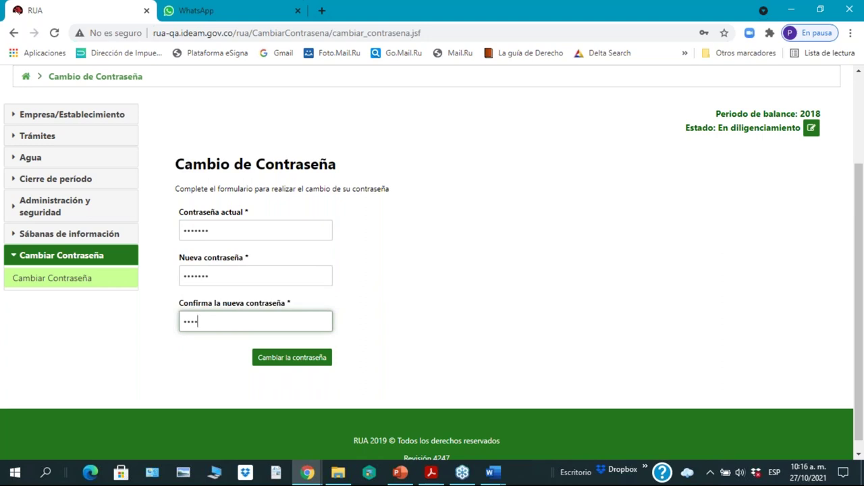
type("•••")
left_click(302, 360)
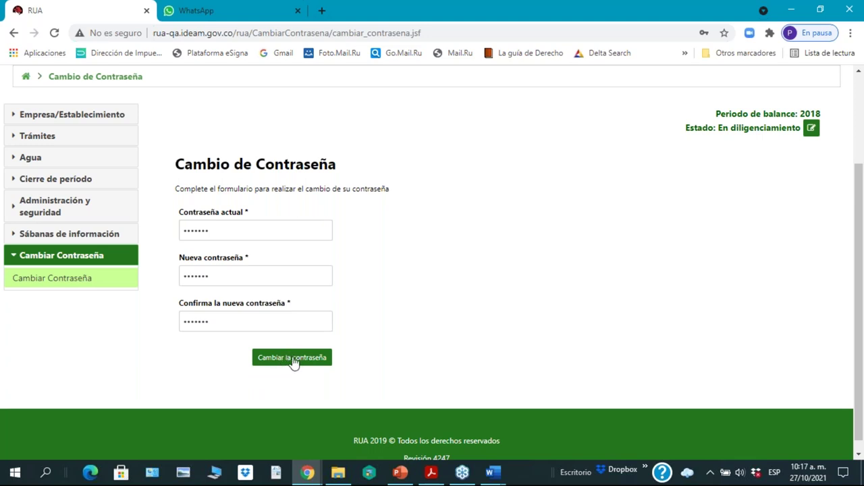
left_click(224, 270)
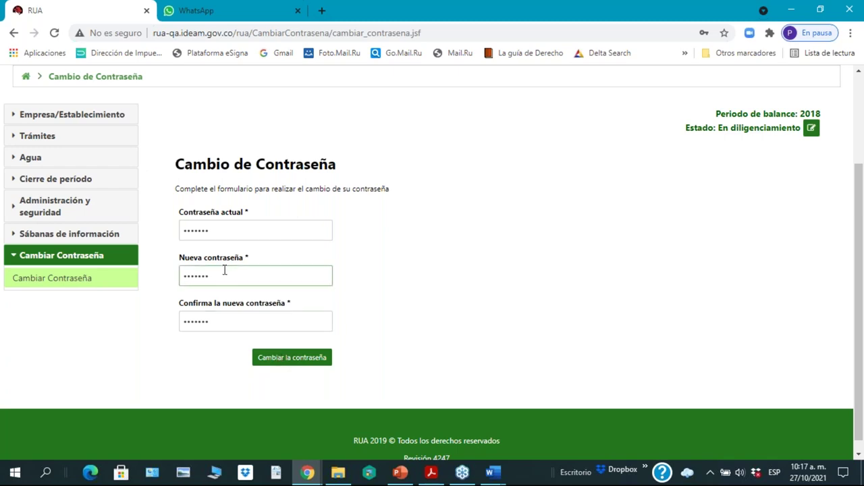
Step: Re-enter and then clear the Contraseña actual field
left_click(394, 354)
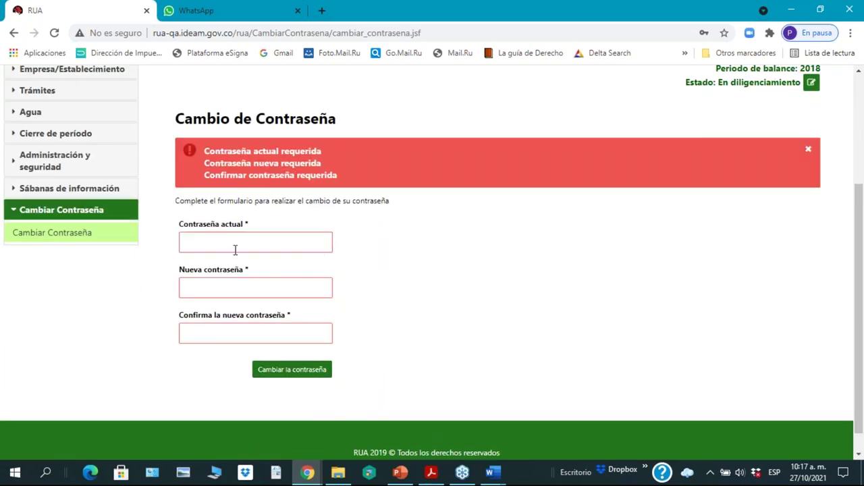
left_click(216, 243)
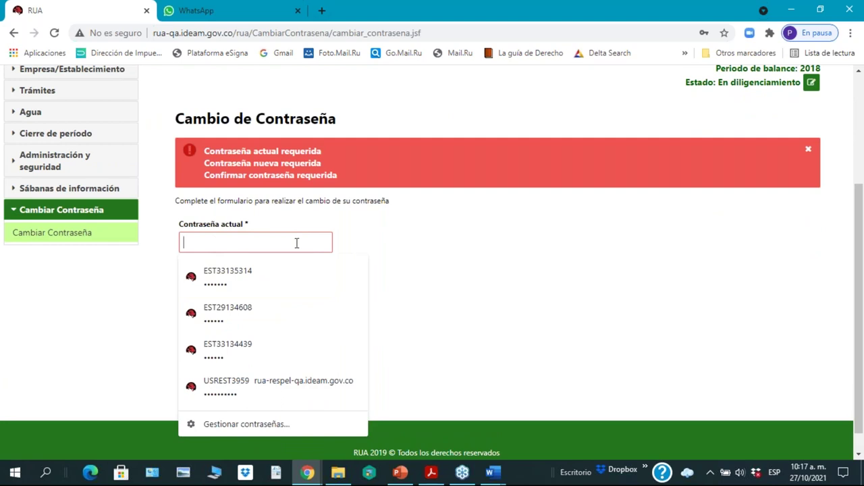
type("•••••••")
key("BackSpace")
key("BackSpace")
key("BackSpace")
key("BackSpace")
key("BackSpace")
key("BackSpace")
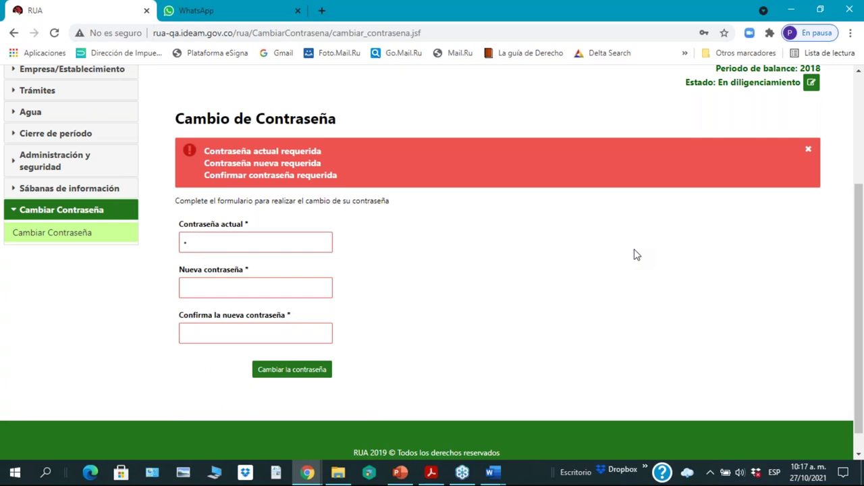
key("BackSpace")
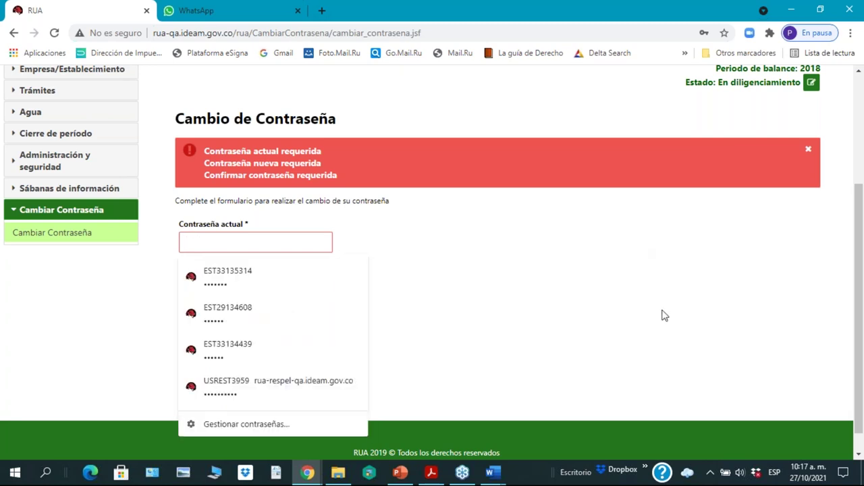
Step: Dismiss the saved-password suggestions and close the required-fields alert
left_click(662, 314)
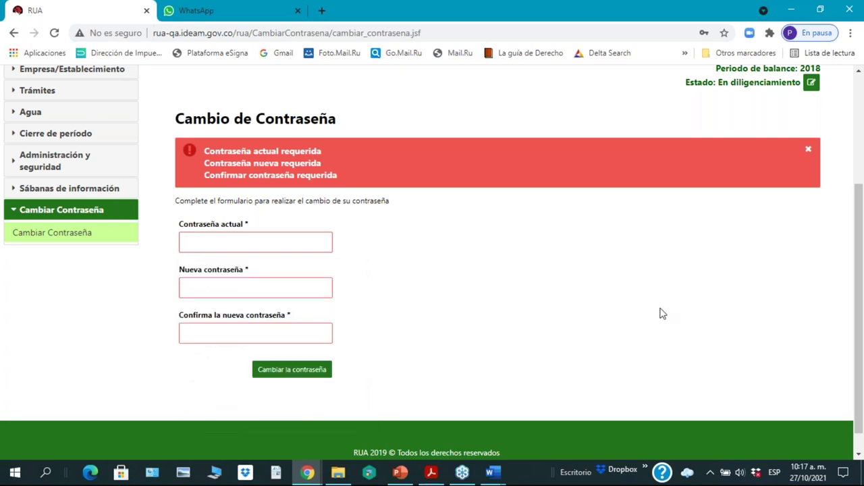
left_click(808, 152)
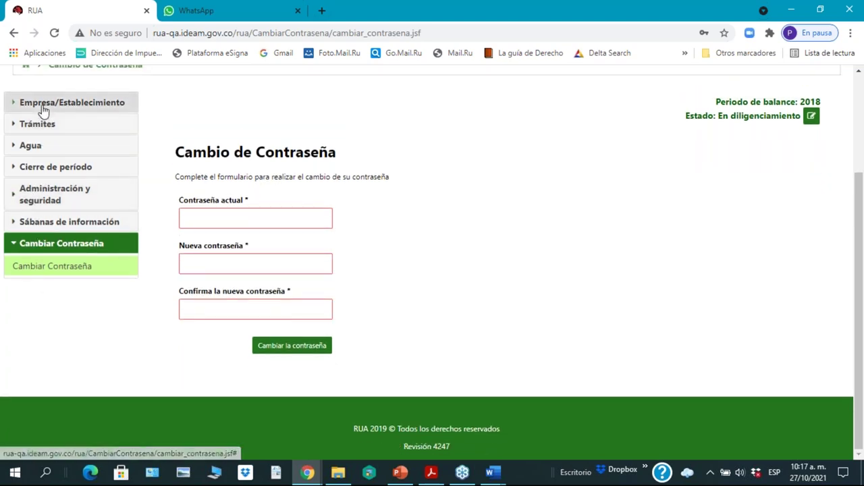
scroll(565, 255, "up", 1)
scroll(566, 255, "up", 1)
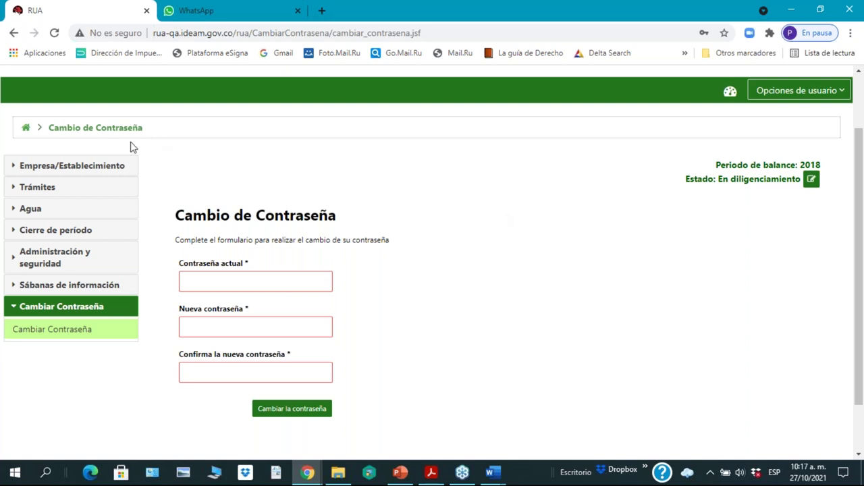
Step: Open Trámites > Registrar trámite and scroll across the permits table
left_click(34, 191)
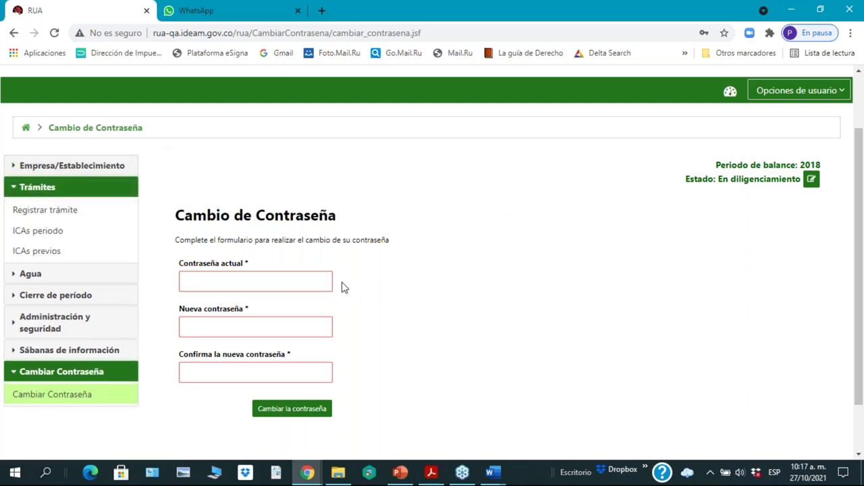
left_click(38, 213)
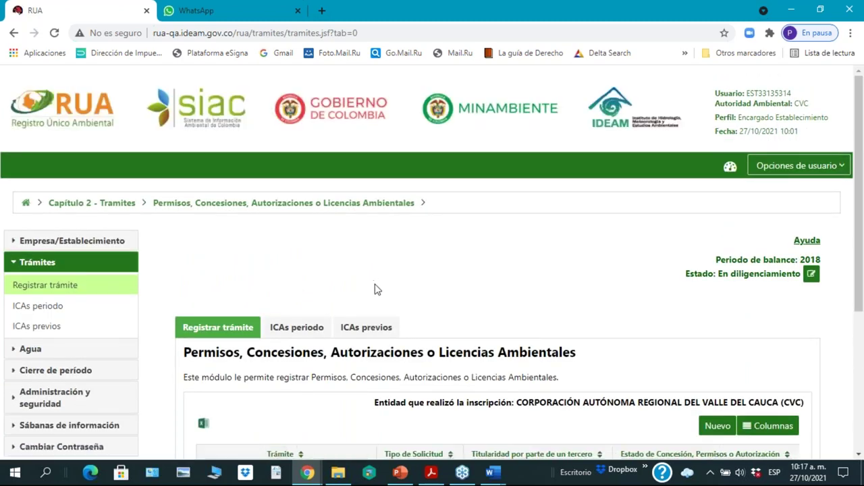
scroll(377, 289, "down", 3)
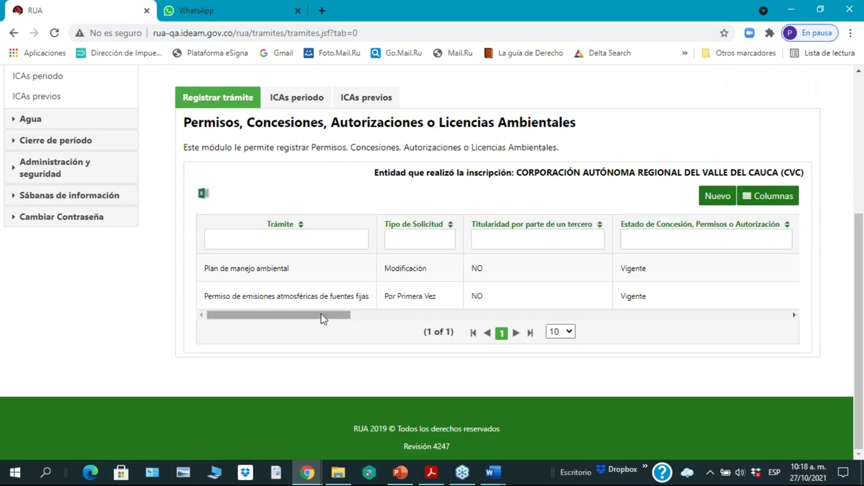
left_click_drag(323, 320, 821, 333)
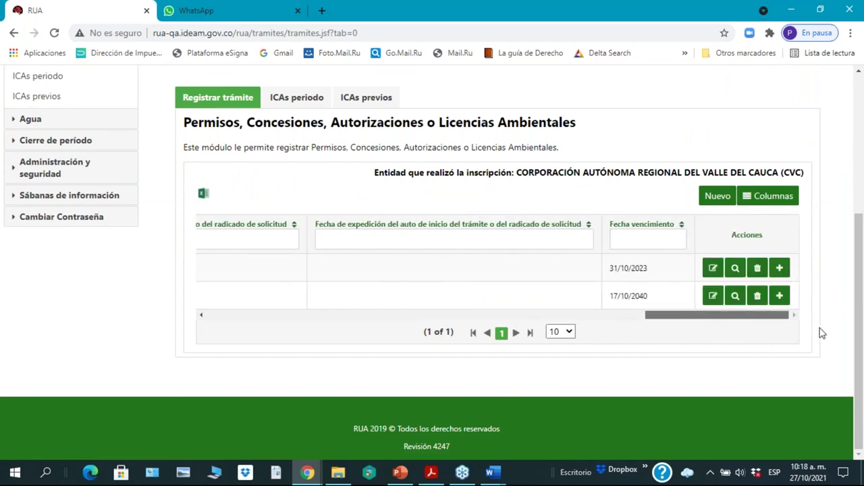
left_click_drag(821, 333, 283, 347)
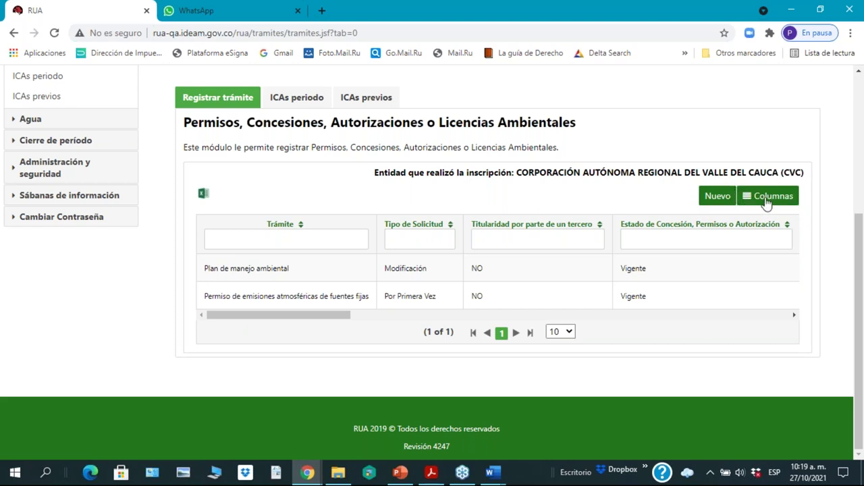
Step: Open and close the permits table's Columnas chooser
left_click(767, 203)
left_click_drag(803, 230, 802, 209)
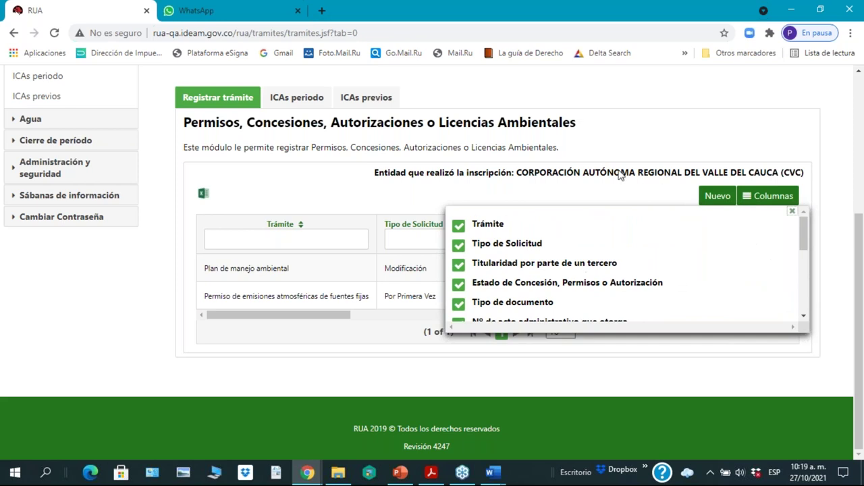
left_click(577, 194)
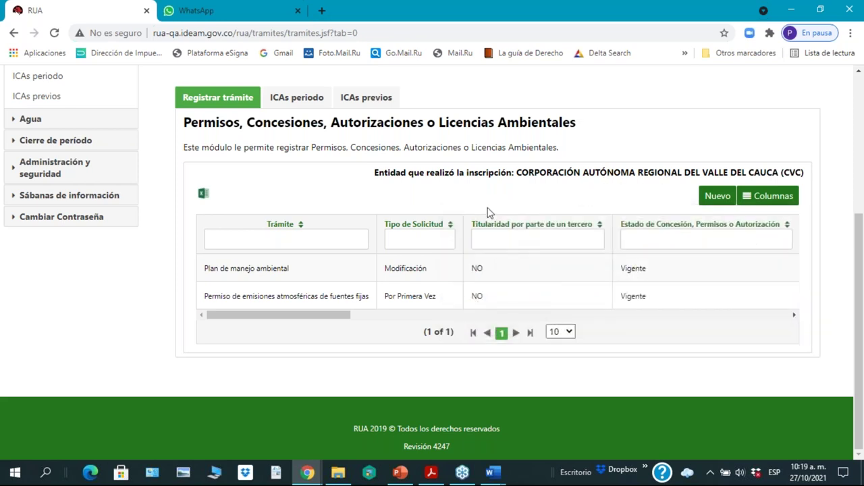
left_click_drag(260, 315, 725, 371)
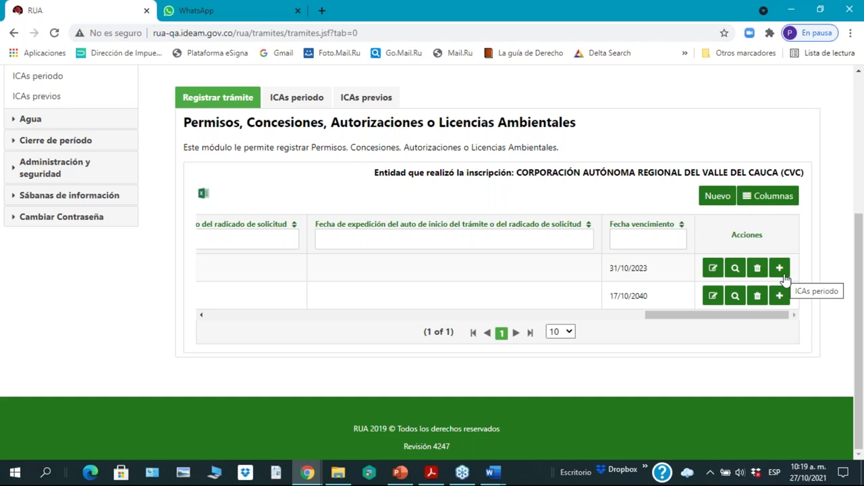
Step: Hide the Tipo de Solicitud, Tipo de documento and Observaciones columns
left_click(780, 200)
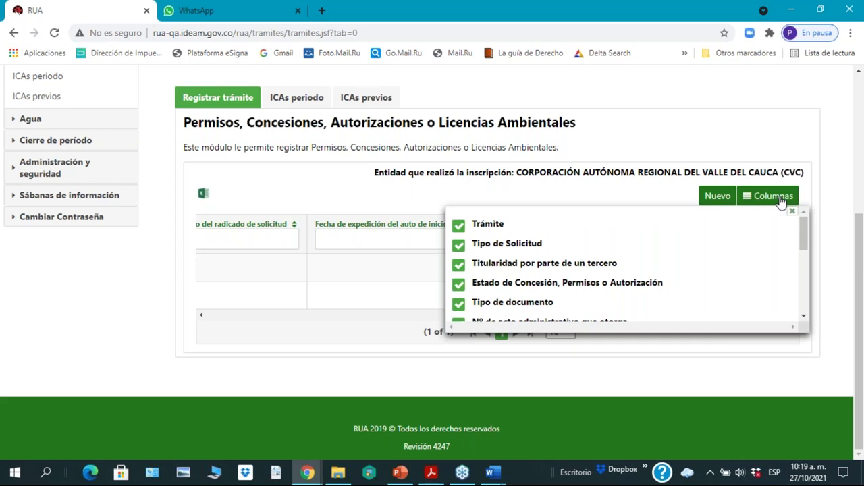
left_click(459, 247)
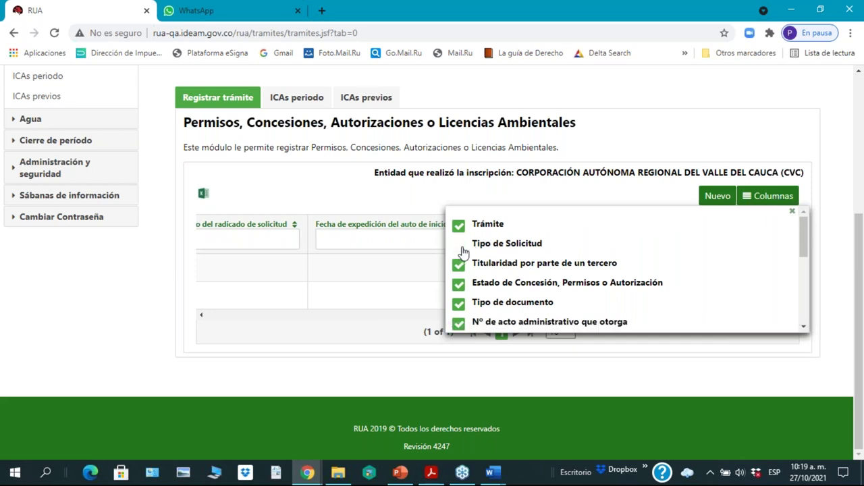
left_click(460, 306)
left_click_drag(804, 250, 804, 302)
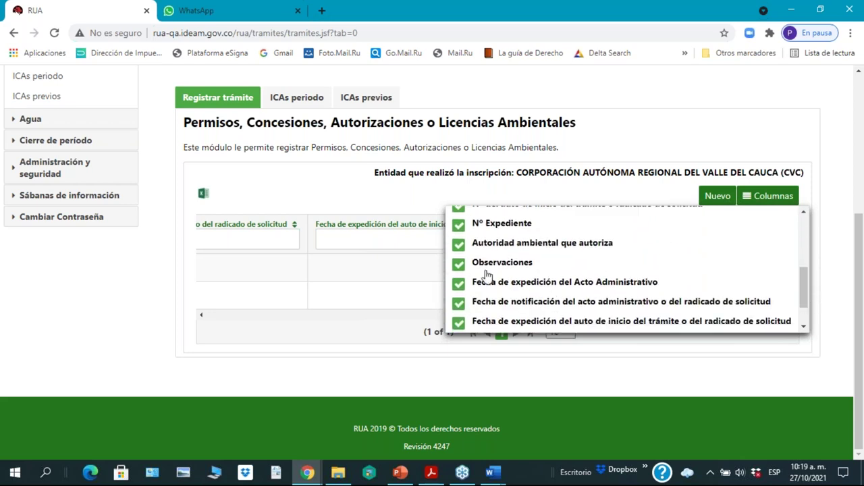
left_click(460, 263)
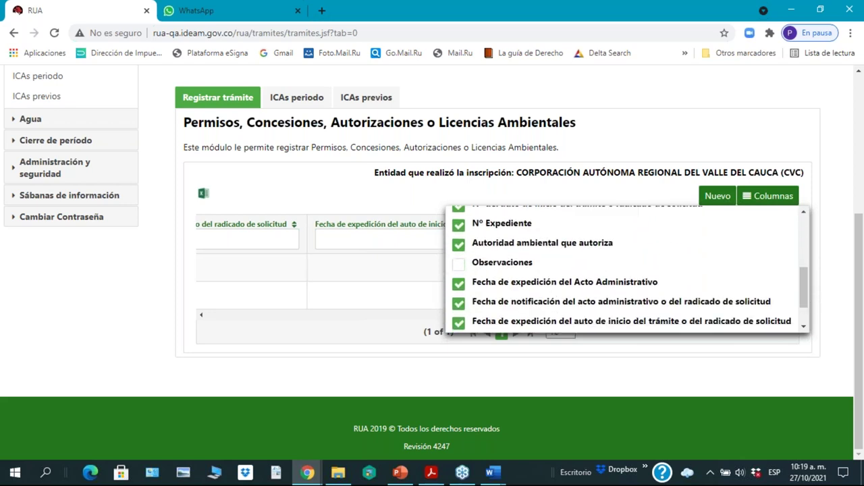
scroll(598, 284, "down", 1)
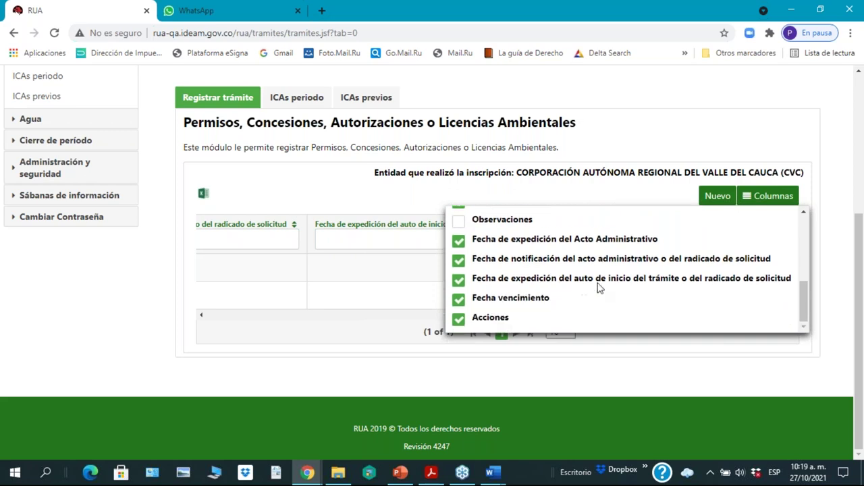
left_click(382, 196)
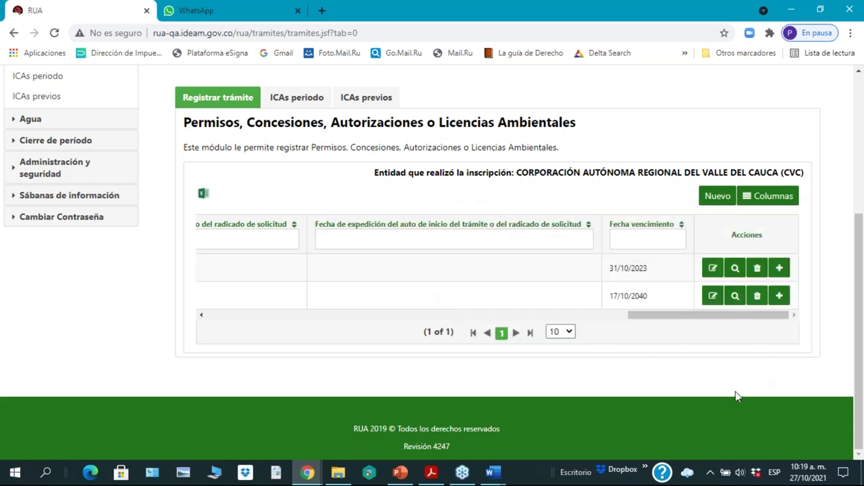
Step: Scroll the permits table back to its first column, Trámite
left_click_drag(723, 317, 272, 338)
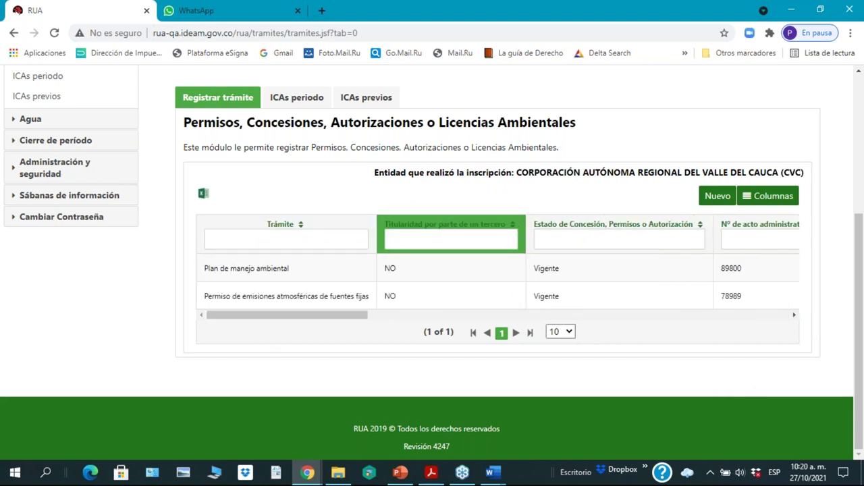
left_click_drag(341, 319, 743, 354)
left_click(769, 197)
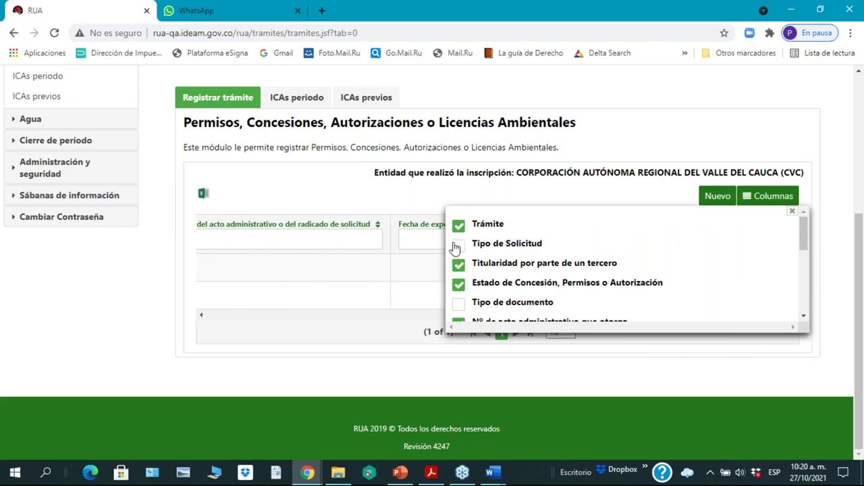
left_click(348, 205)
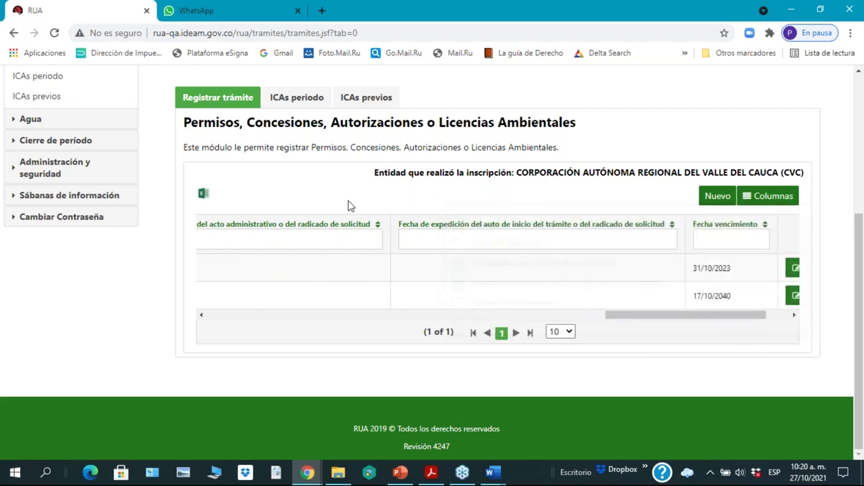
left_click_drag(675, 316, 401, 347)
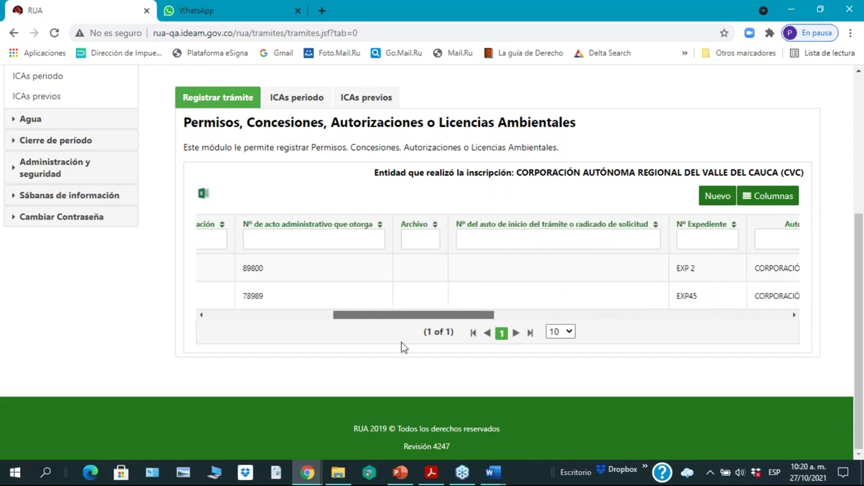
left_click_drag(401, 347, 119, 339)
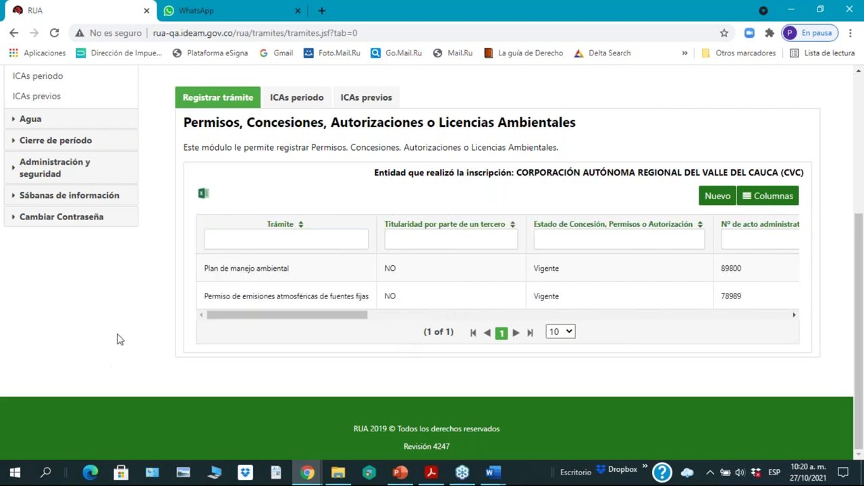
left_click(279, 238)
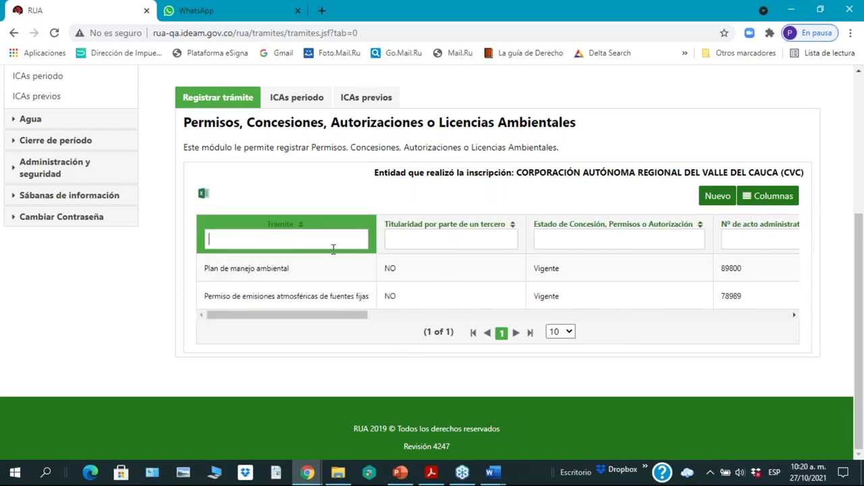
type("permiso")
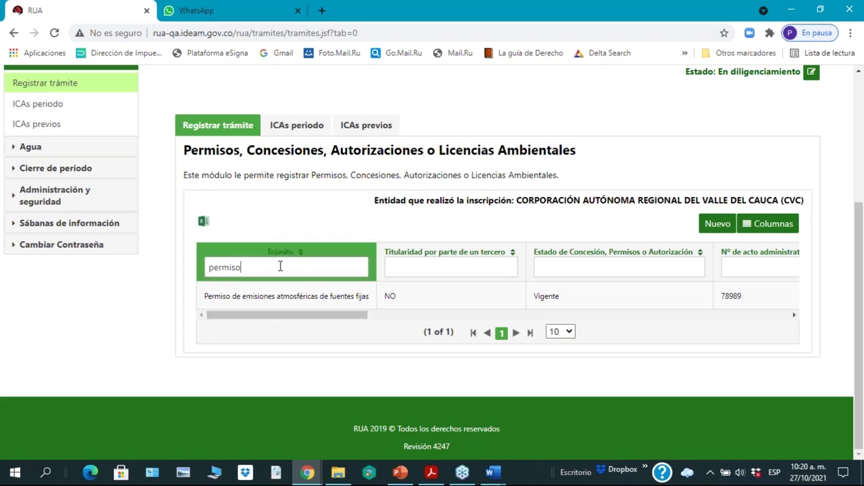
key("BackSpace")
key("BackSpace")
key("BackSpace")
key("BackSpace")
key("BackSpace")
key("BackSpace")
key("BackSpace")
type("conc")
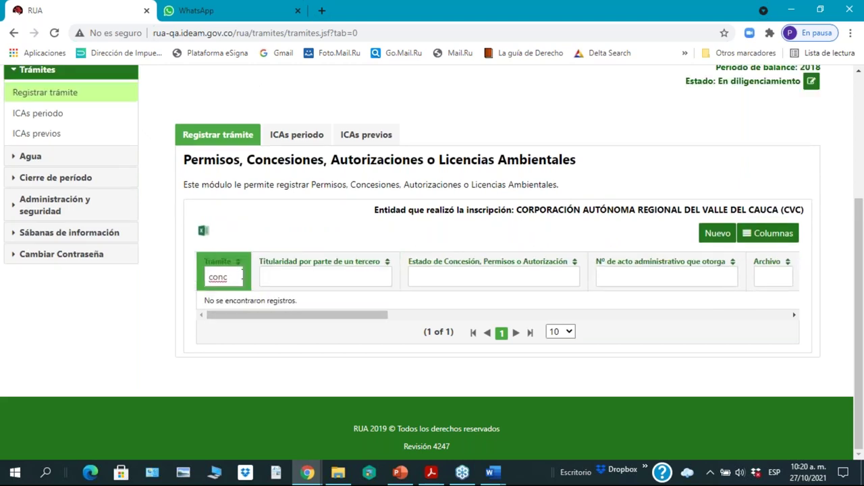
key("BackSpace")
key("BackSpace")
key("BackSpace")
key("BackSpace")
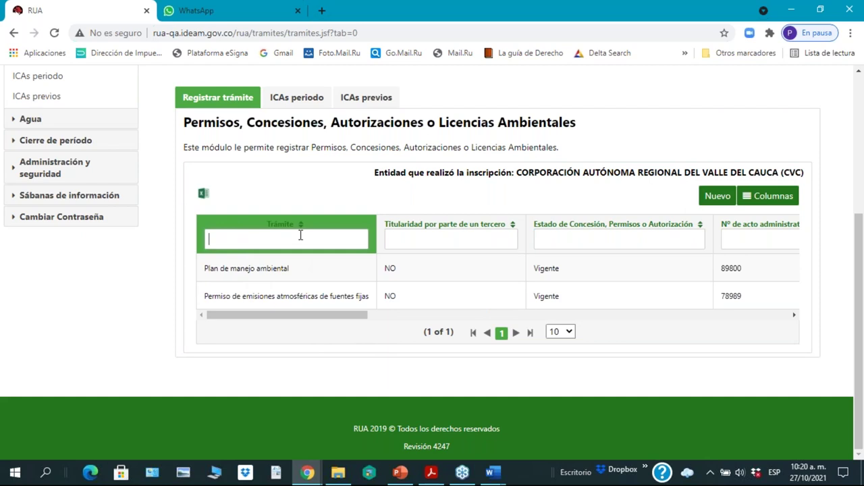
type("plan")
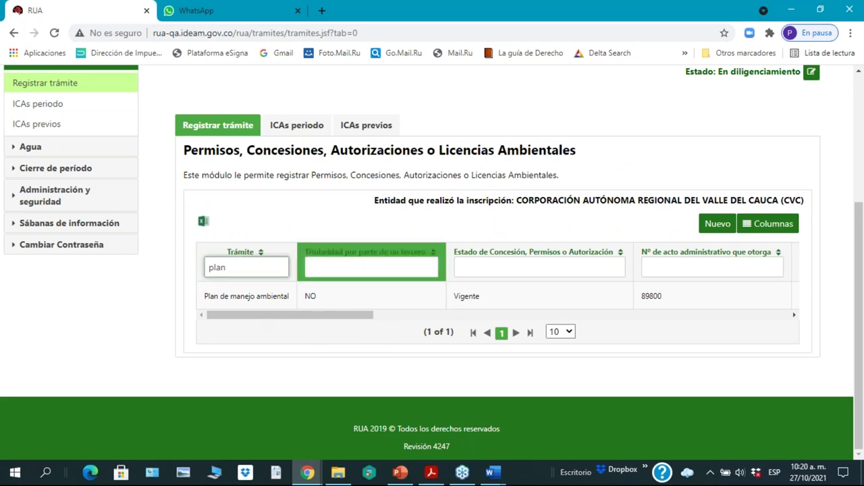
key("BackSpace")
key("BackSpace")
key("BackSpace")
key("BackSpace")
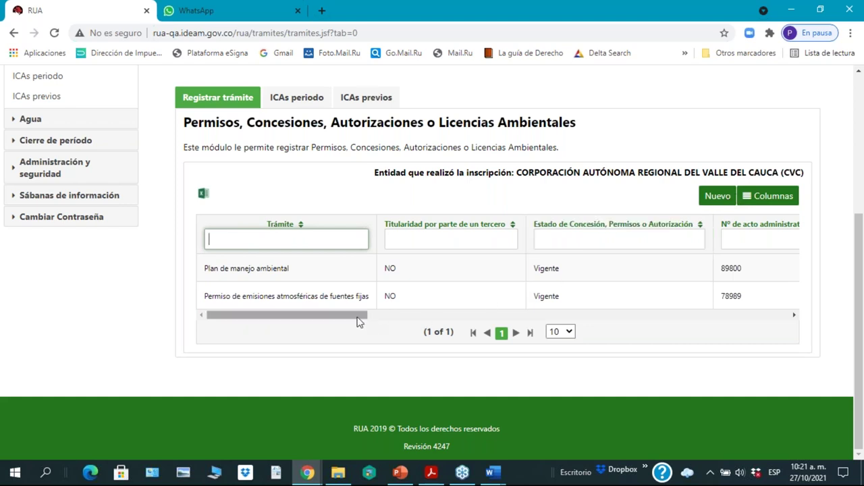
left_click_drag(359, 316, 862, 318)
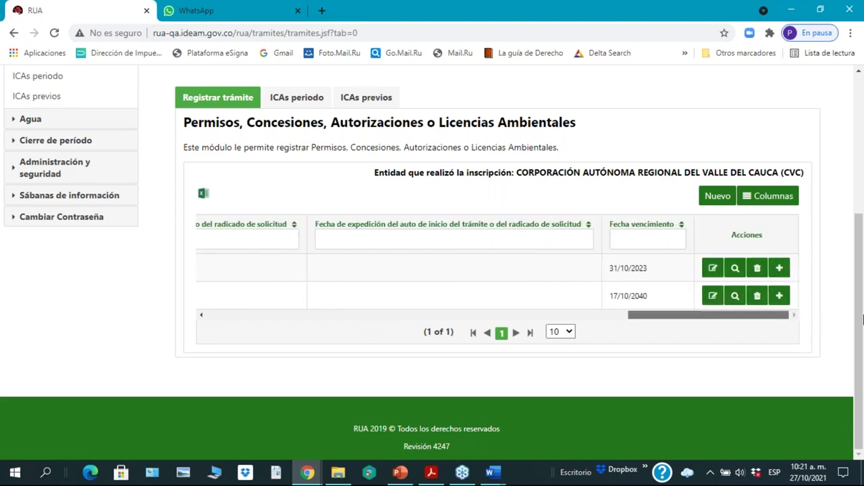
left_click(713, 271)
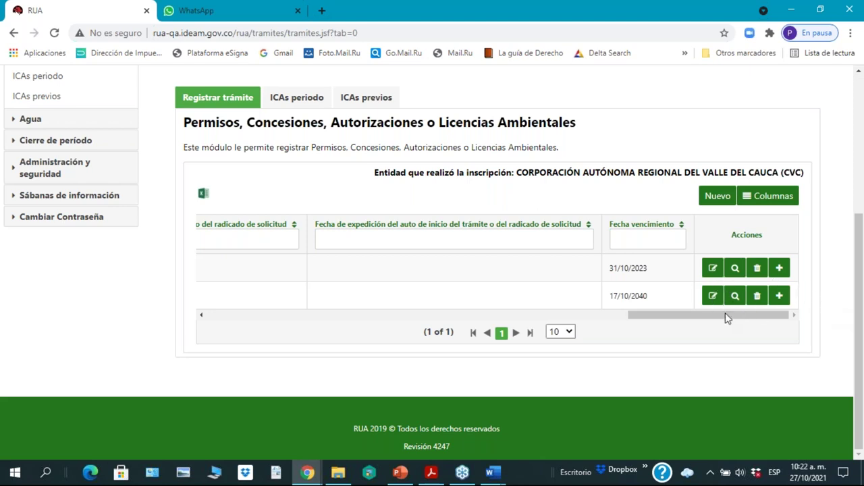
left_click_drag(705, 315, 823, 340)
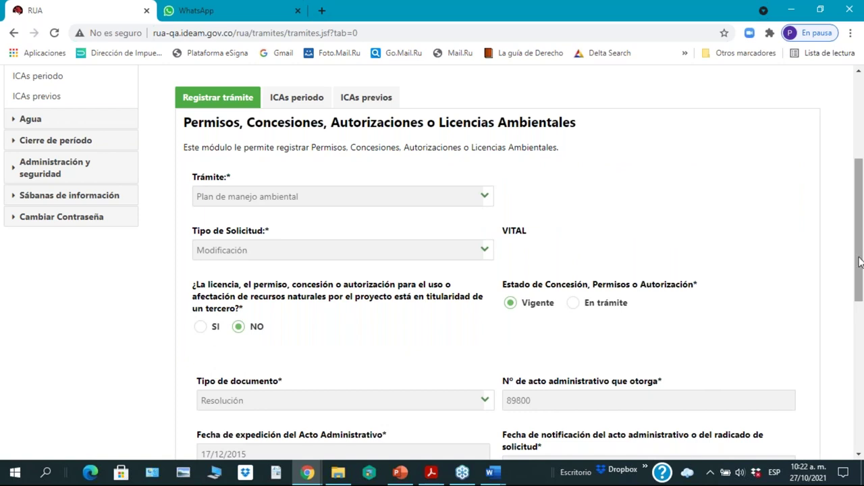
left_click_drag(860, 262, 862, 425)
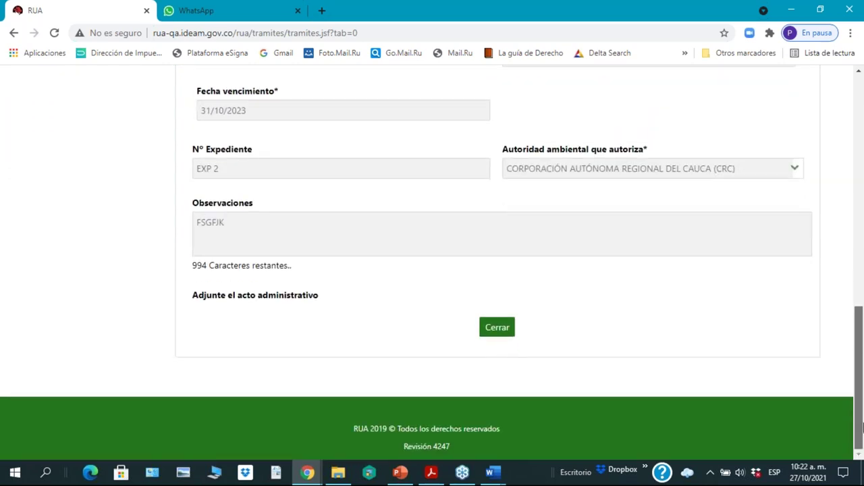
left_click_drag(861, 415, 862, 419)
left_click_drag(859, 377, 862, 385)
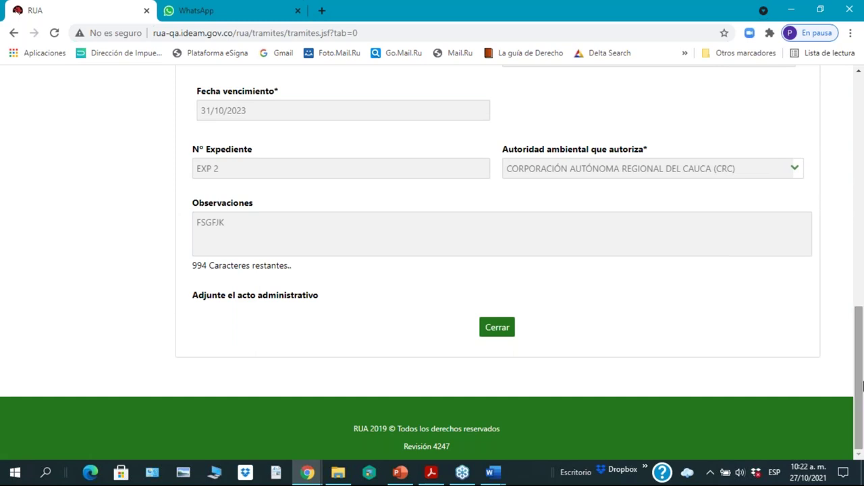
left_click_drag(862, 384, 863, 366)
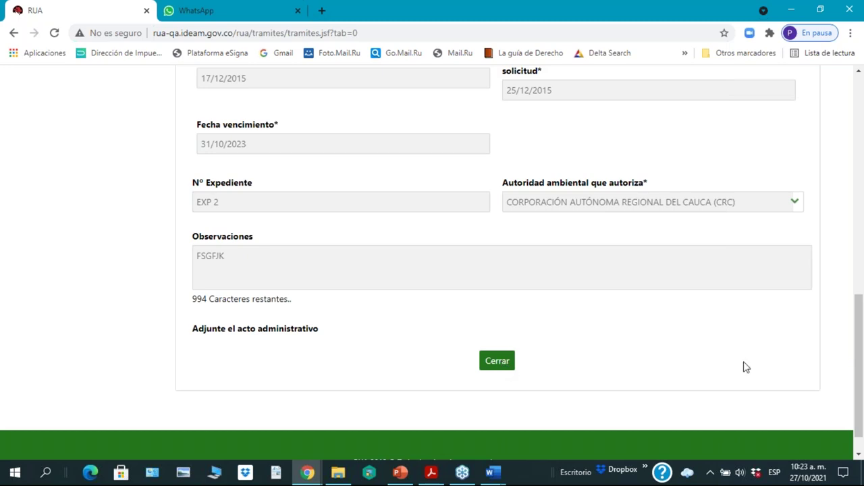
left_click(500, 365)
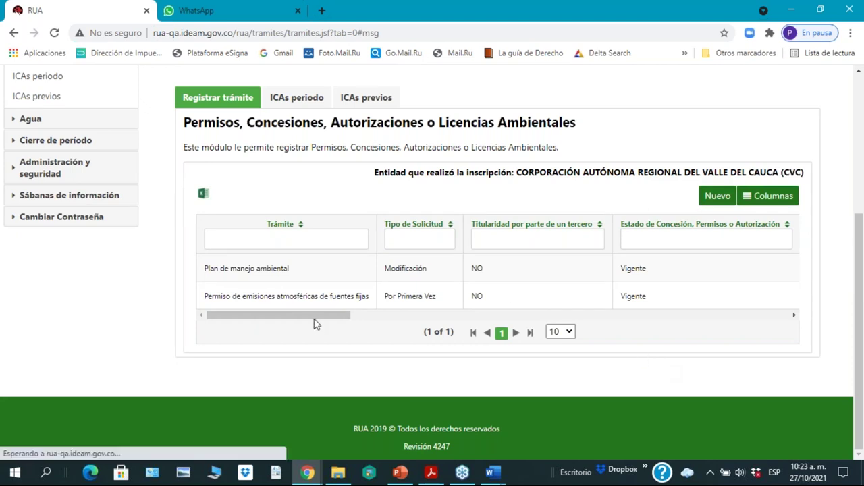
left_click_drag(314, 314, 777, 307)
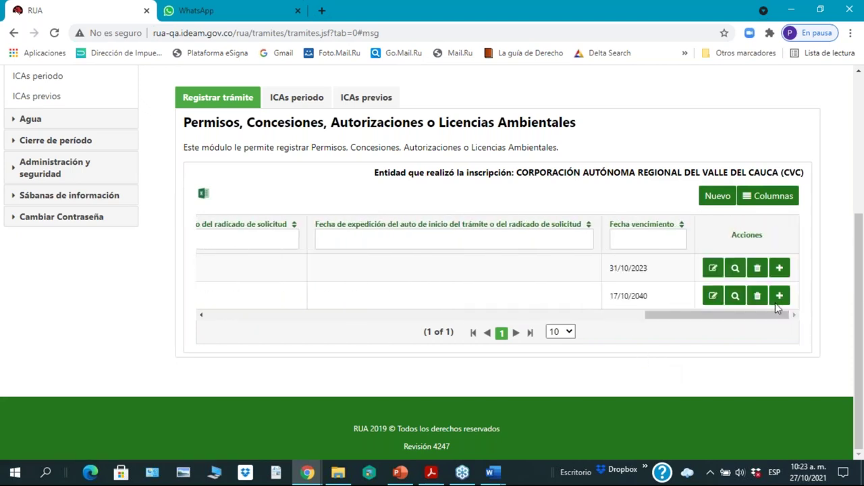
Step: Edit the Plan de manejo ambiental permit, changing N° de acto administrativo from 89800 to 5555
left_click(712, 270)
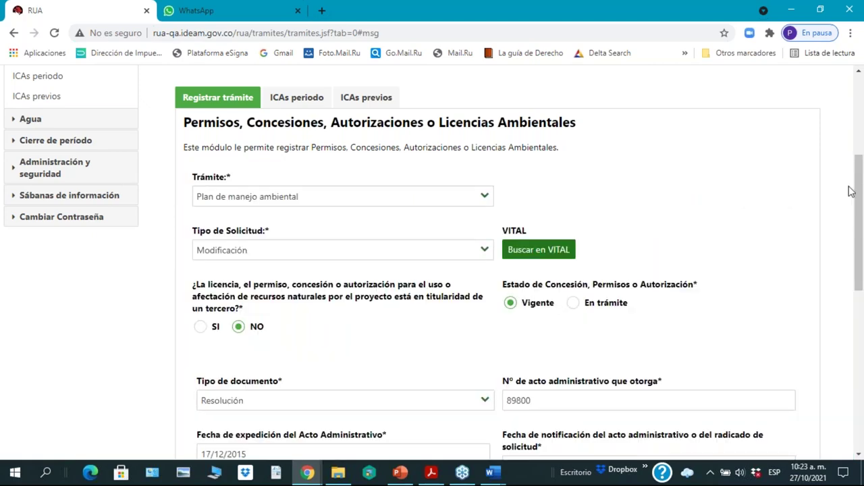
left_click_drag(860, 210, 861, 388)
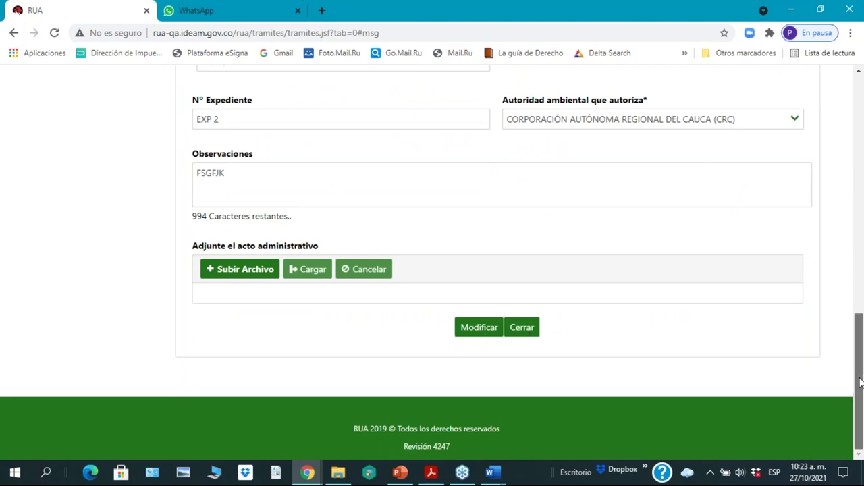
left_click_drag(861, 385, 862, 283)
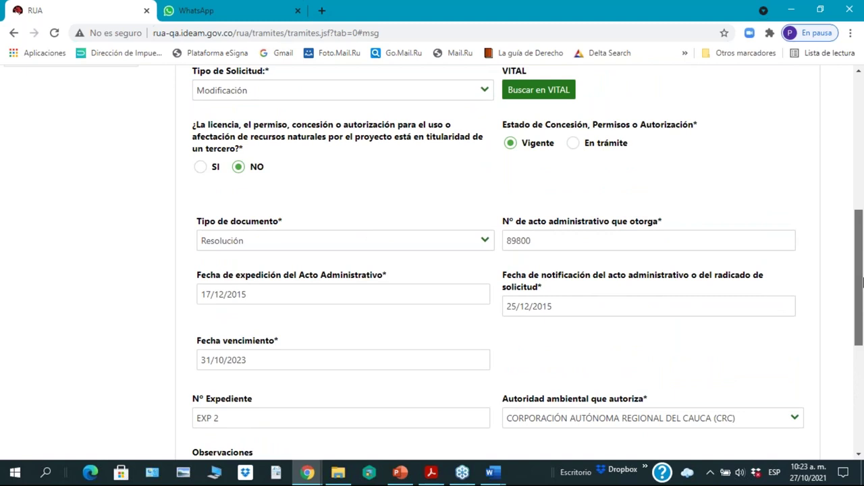
left_click(551, 243)
key("BackSpace")
key("BackSpace")
key("BackSpace")
key("BackSpace")
key("BackSpace")
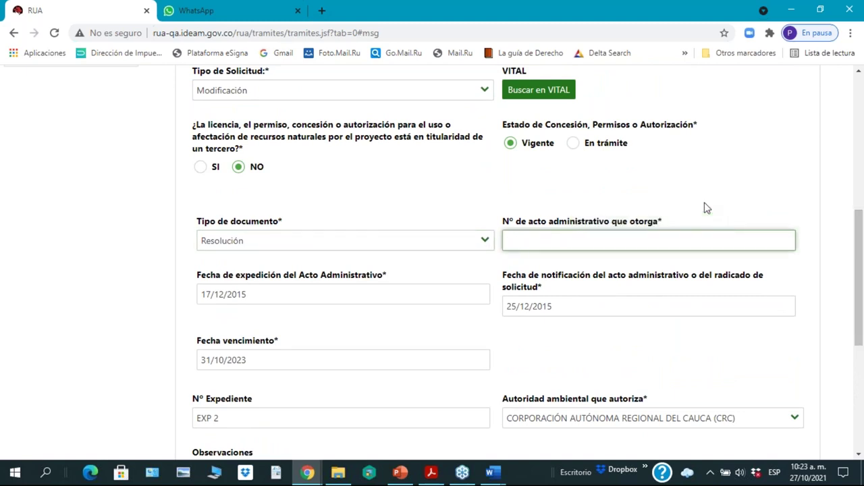
type("5555")
scroll(768, 447, "down", 5)
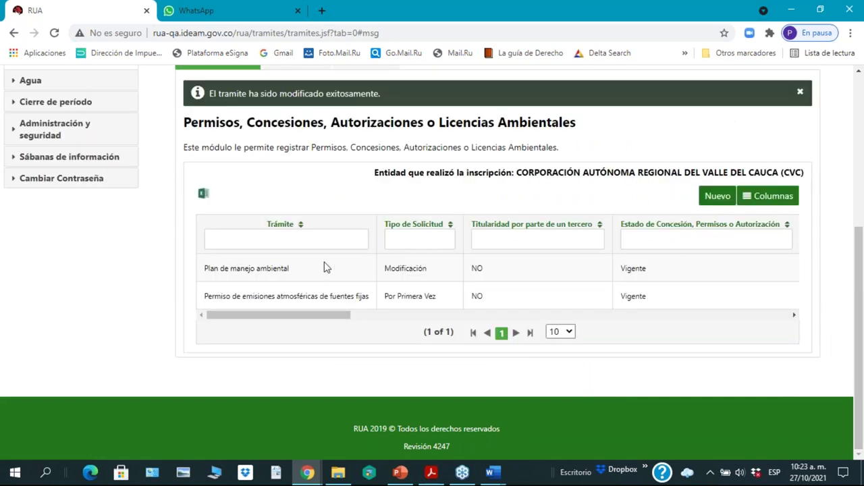
mouse_move(297, 321)
left_mouse_down()
mouse_move(625, 349)
mouse_move(421, 369)
left_mouse_up()
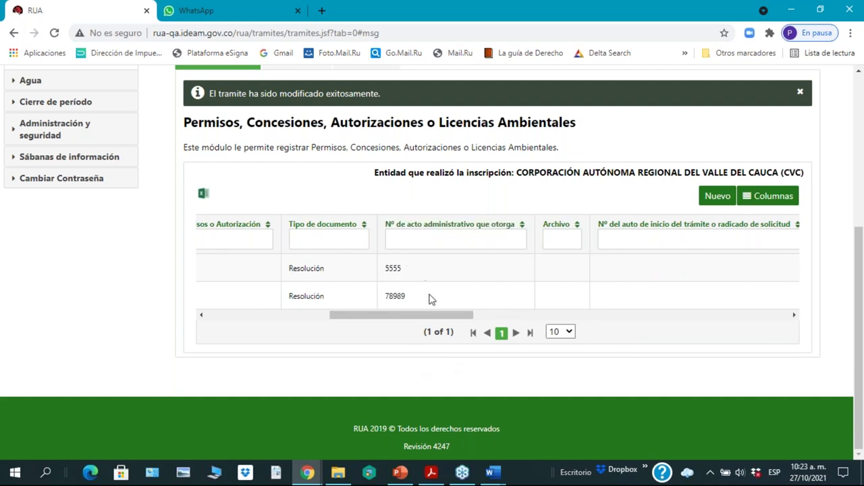
left_click_drag(435, 316, 815, 327)
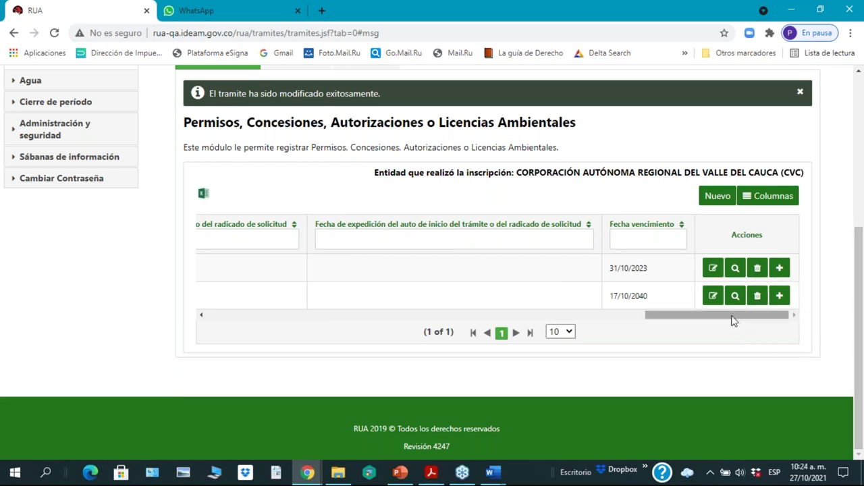
left_click_drag(733, 316, 860, 362)
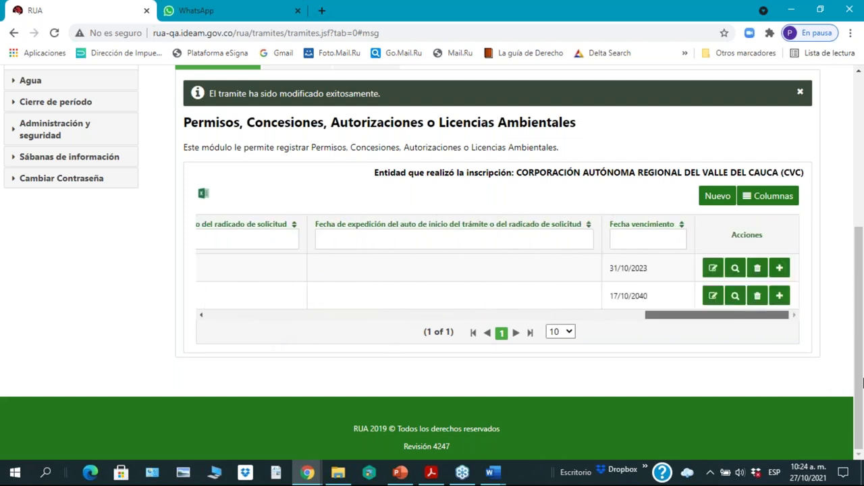
Step: Delete the Permiso de emisiones atmosféricas de fuentes fijas row, confirming with Sí
left_click(757, 297)
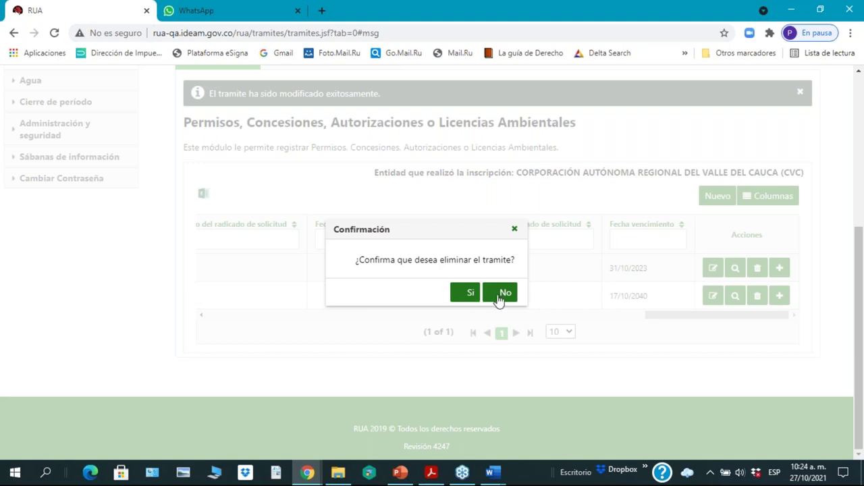
left_click(470, 295)
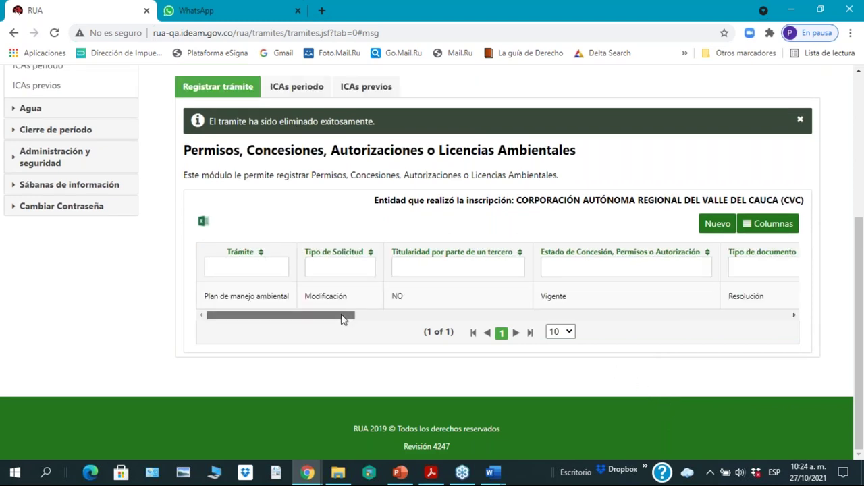
left_click_drag(344, 322, 797, 360)
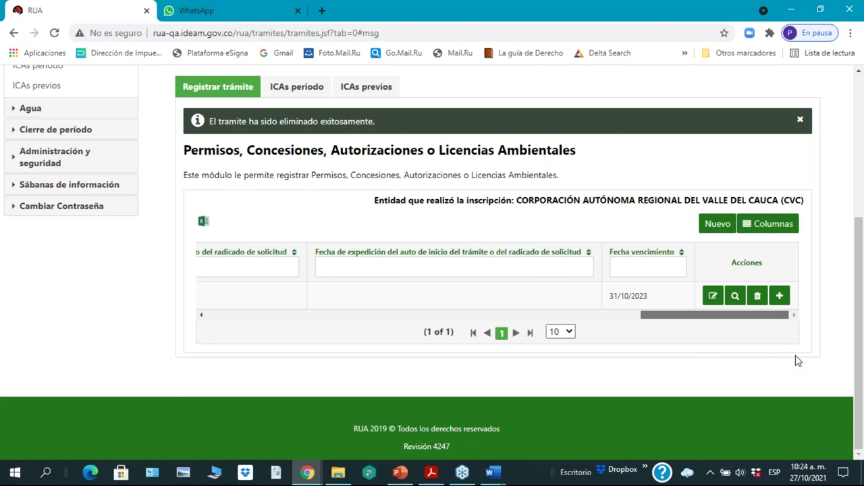
left_click_drag(797, 360, 285, 373)
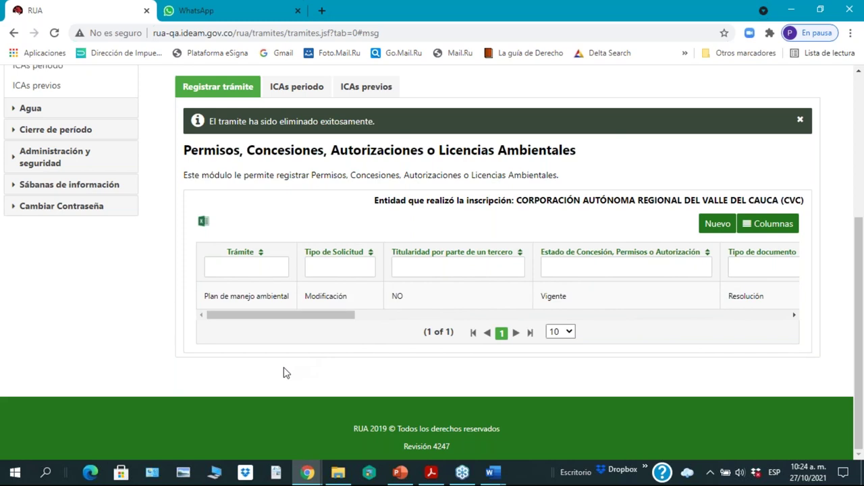
Step: Start a new permit registration and scroll to the 'Adjunte el acto administrativo' section
left_click(719, 225)
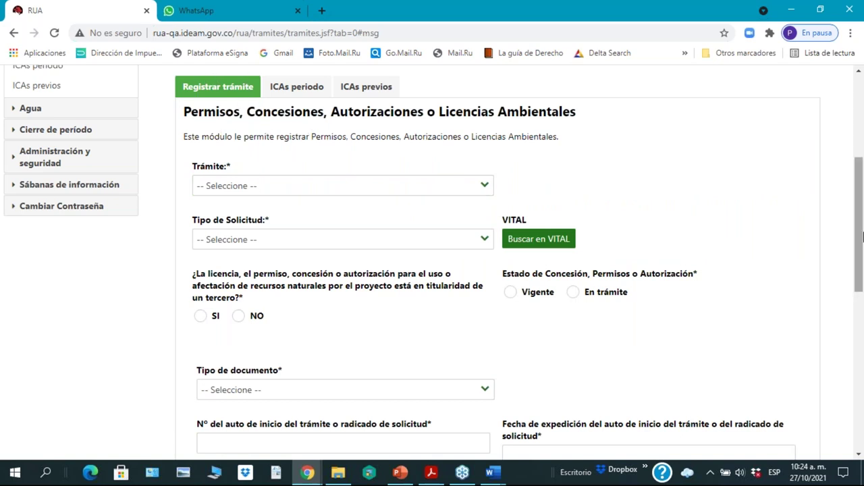
left_click_drag(860, 255, 860, 251)
scroll(860, 252, "up", 3)
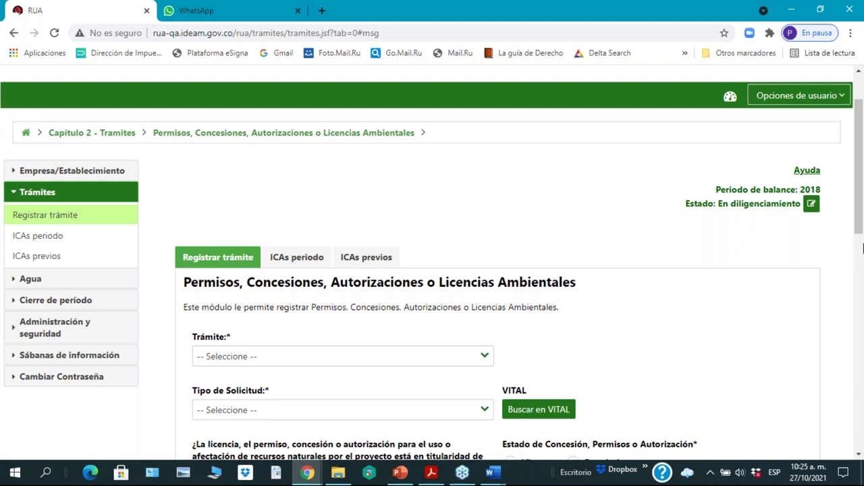
left_click_drag(859, 232, 828, 452)
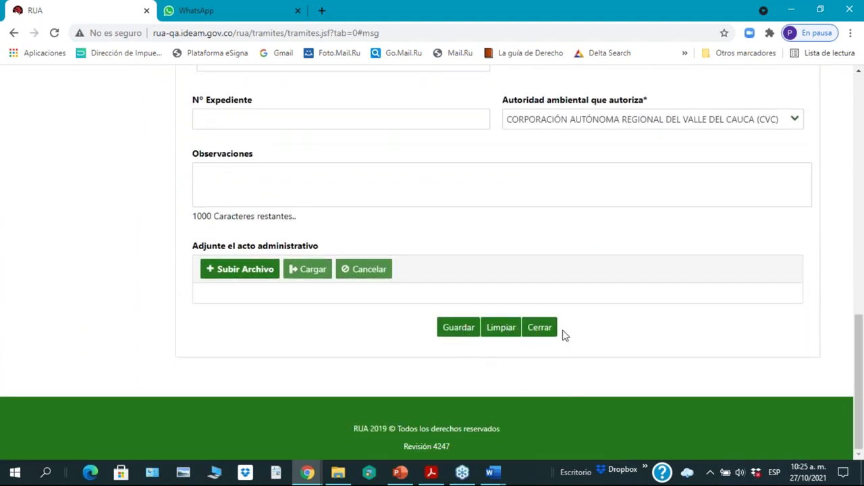
left_click_drag(860, 383, 859, 125)
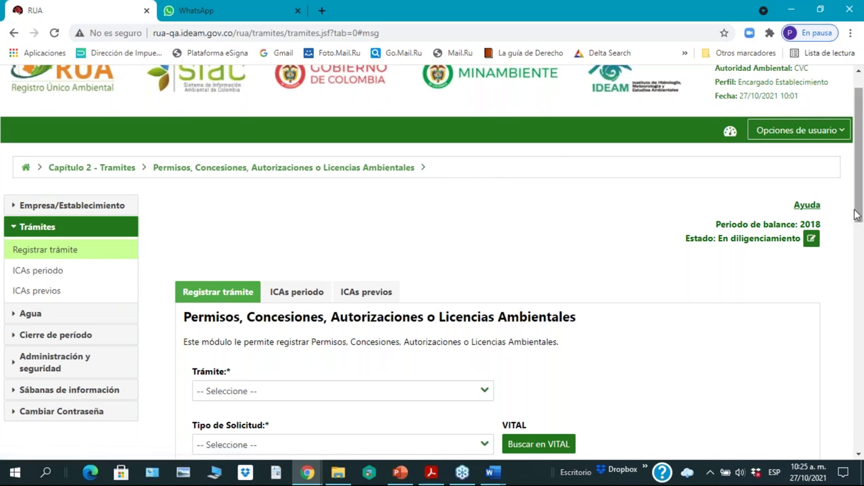
left_click_drag(859, 216, 859, 442)
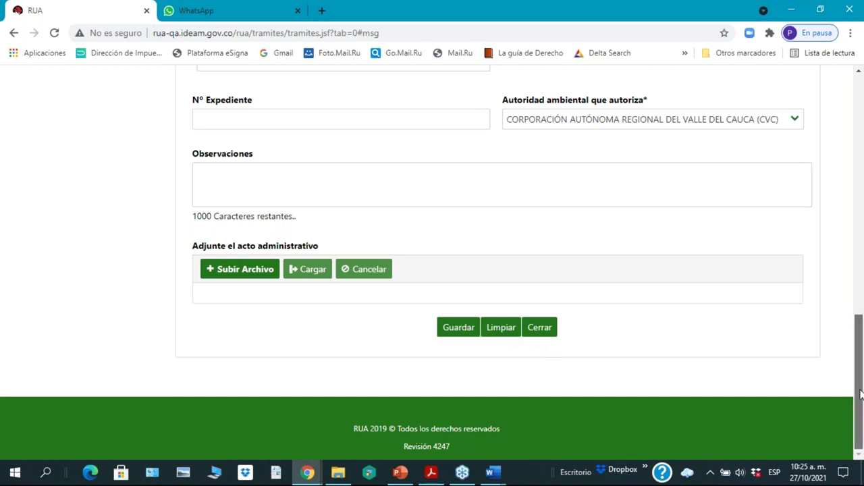
left_click_drag(860, 395, 846, 363)
Step: Browse to the Agenda PDF in 6 Difusion promocion, then close the file chooser unattached
left_click(235, 357)
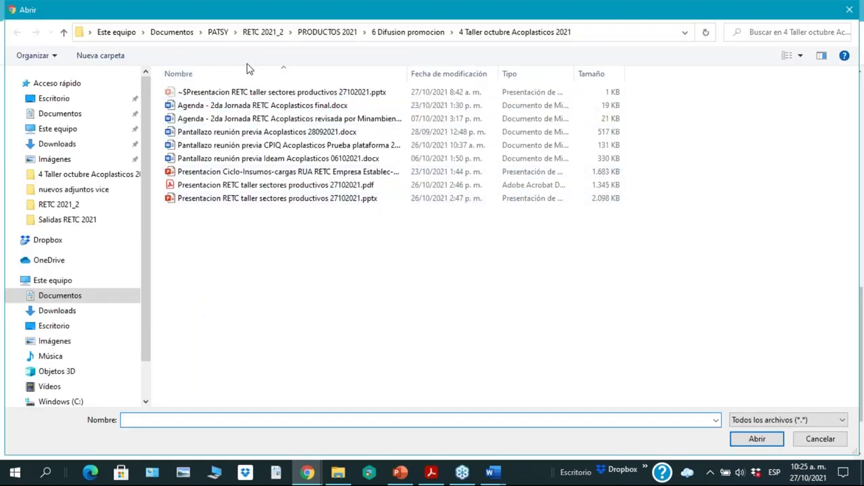
left_click(408, 32)
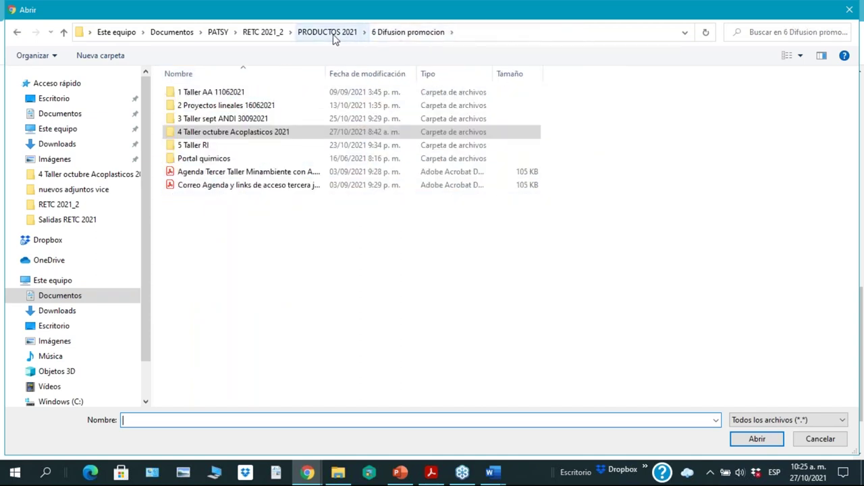
left_click(249, 177)
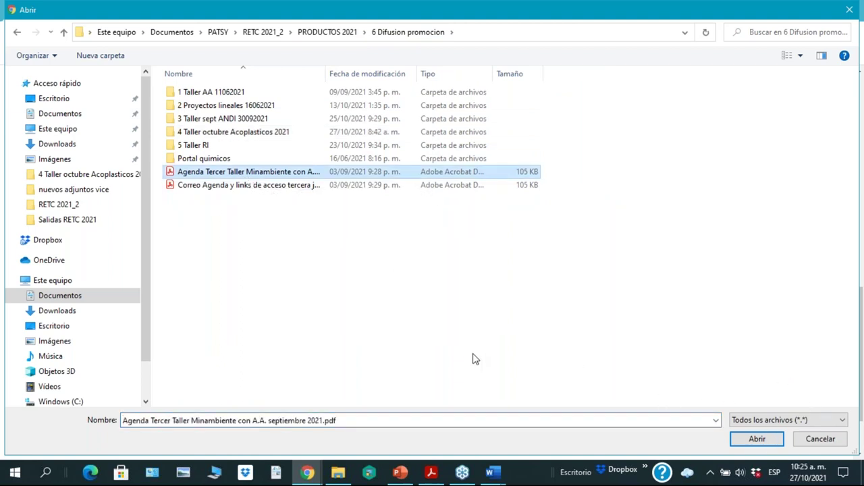
left_click(519, 334)
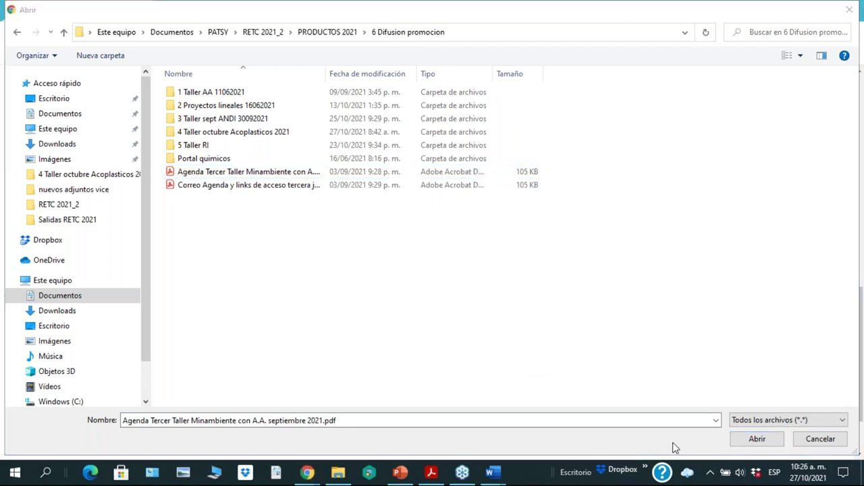
left_click(849, 10)
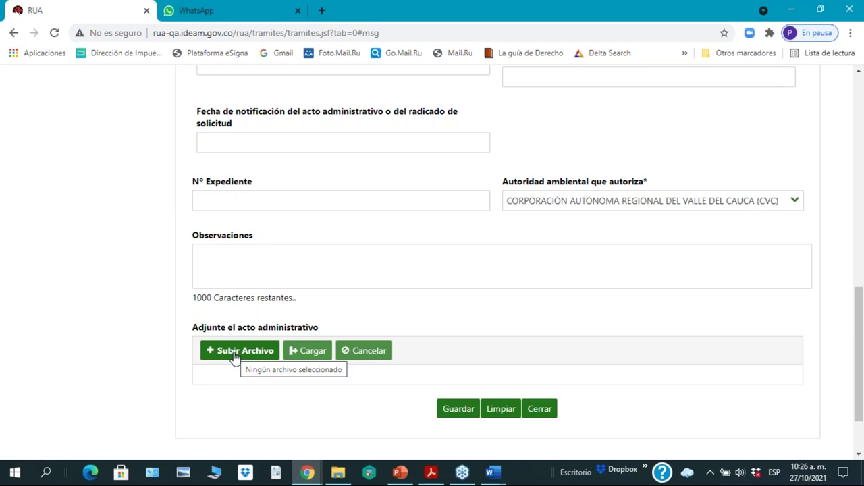
Step: Attach 'Agenda Tercer Taller Minambiente con A.A. septiembre 2021.pdf' and upload it with Cargar
left_click(234, 351)
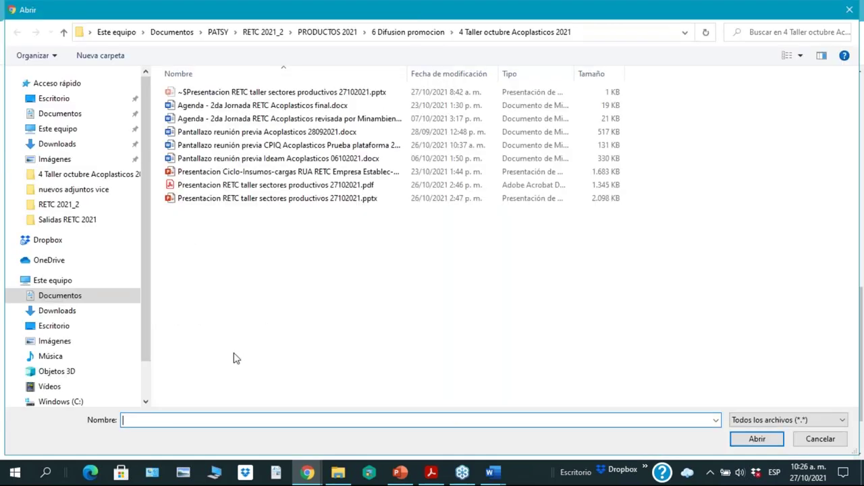
left_click(404, 36)
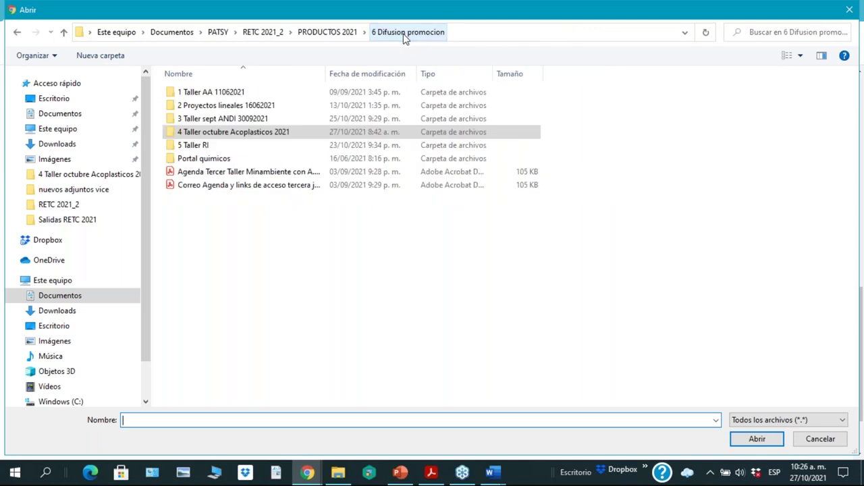
left_click(208, 171)
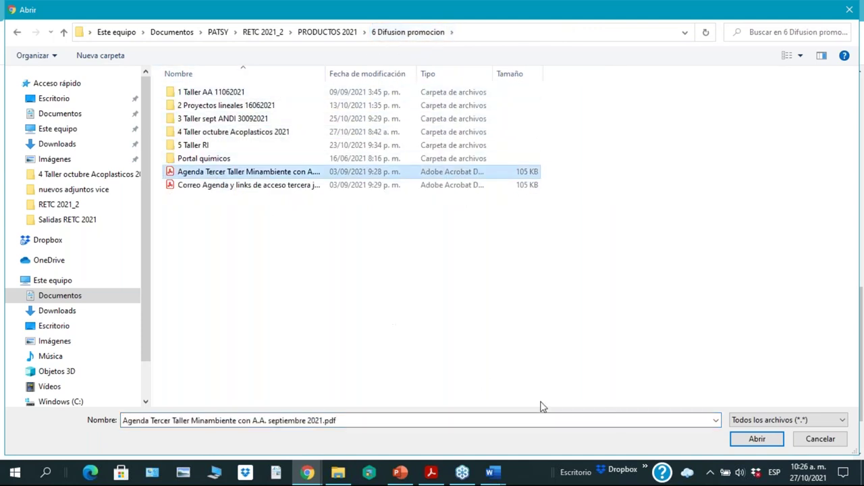
left_click(757, 439)
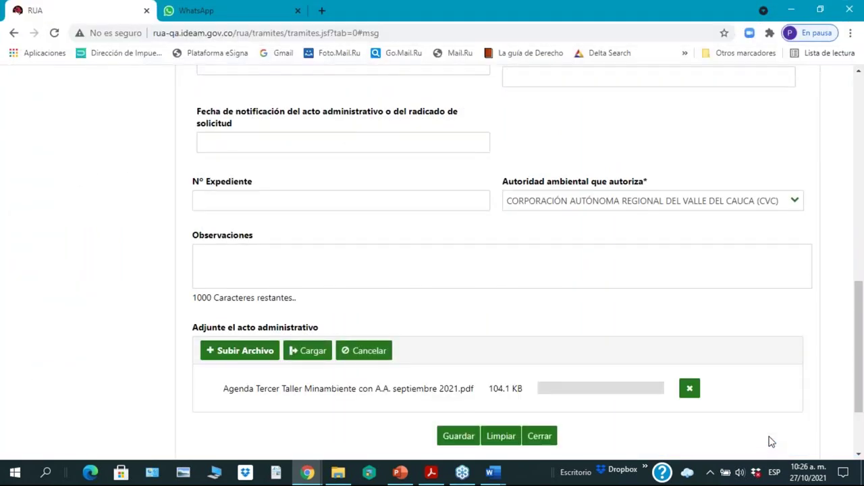
scroll(647, 325, "down", 1)
scroll(647, 325, "down", 1)
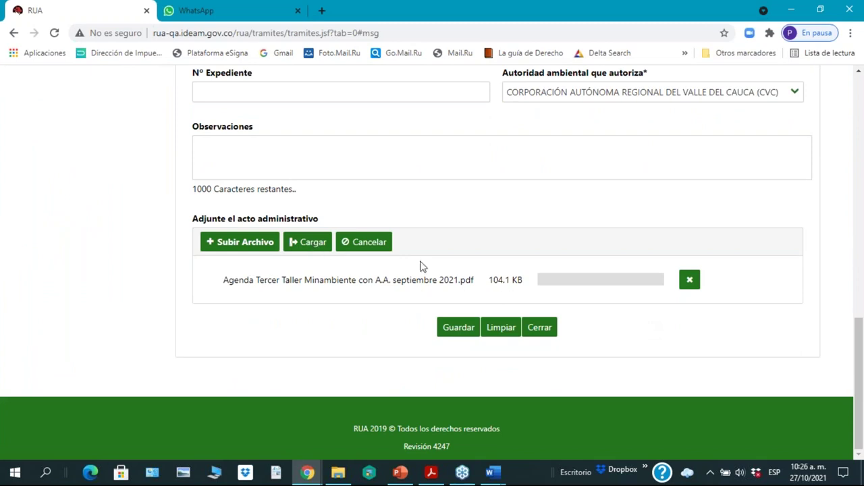
left_click(319, 243)
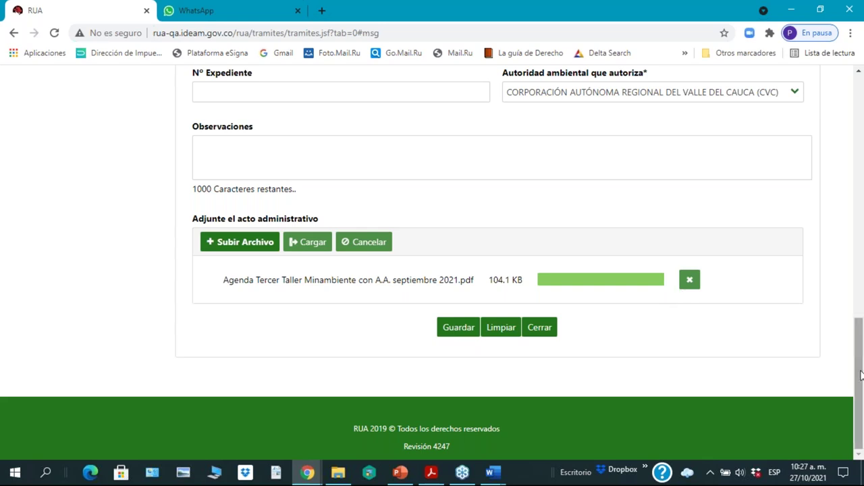
Step: Pick 17 June 2013 as the Fecha de expedición using the calendar's year and month lists
left_click_drag(858, 369, 807, 215)
left_click(739, 225)
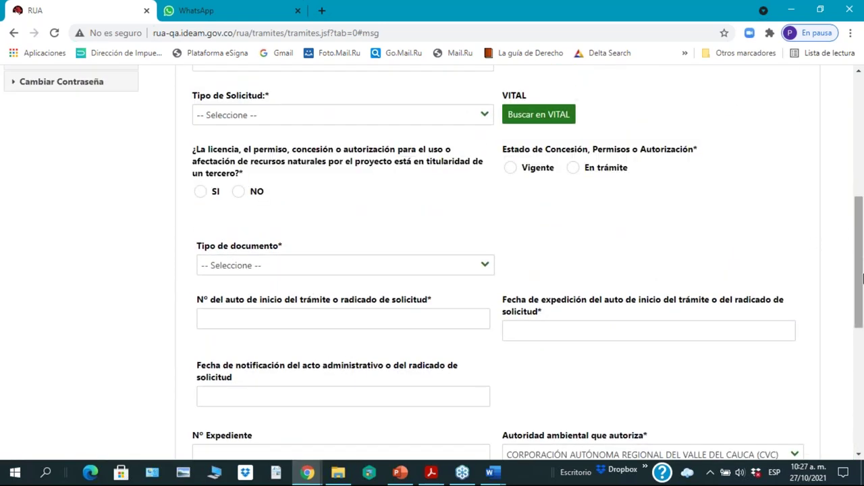
left_click_drag(861, 305, 862, 201)
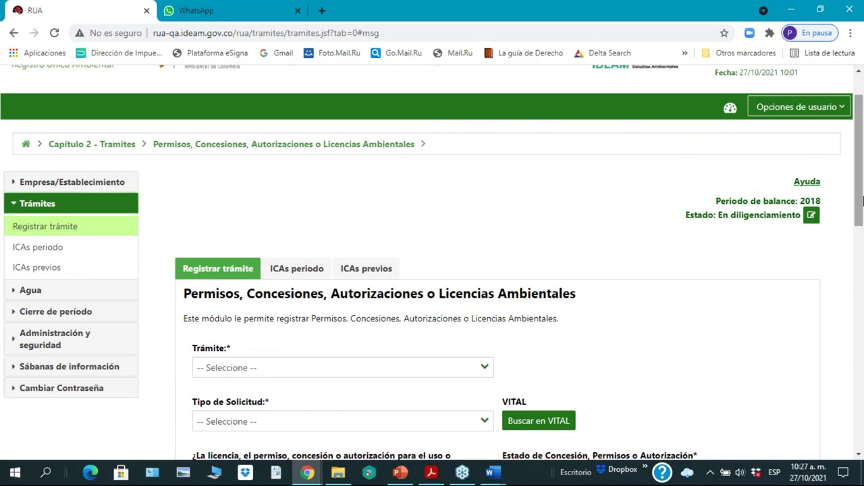
left_click_drag(863, 205, 861, 370)
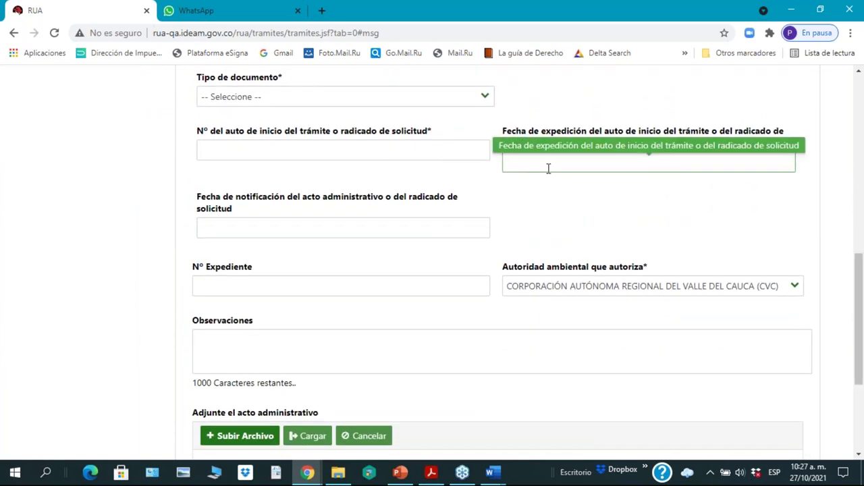
left_click(547, 167)
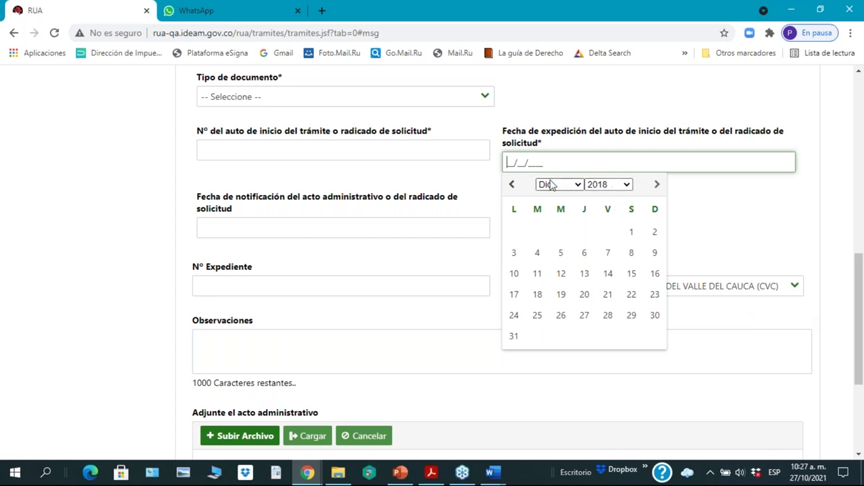
left_click(512, 186)
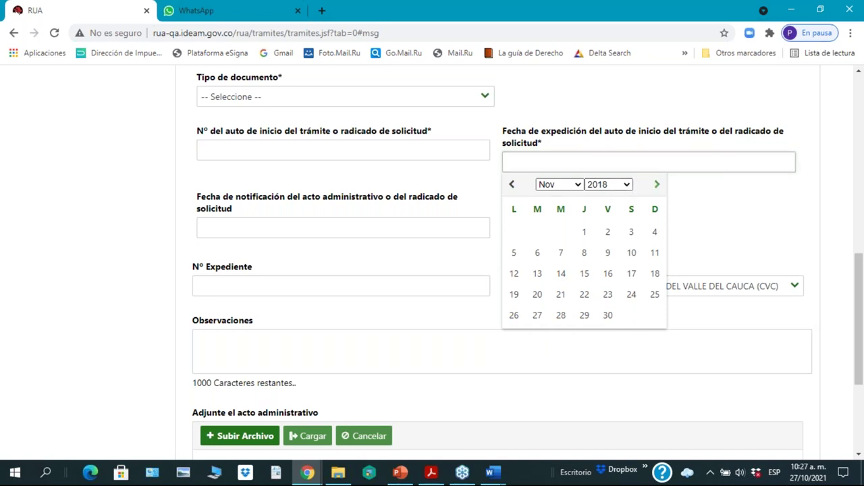
left_click(656, 189)
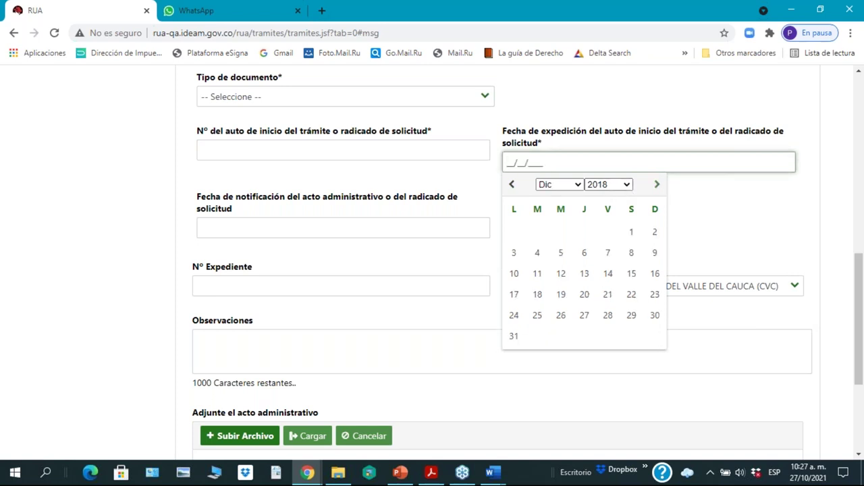
left_click(628, 186)
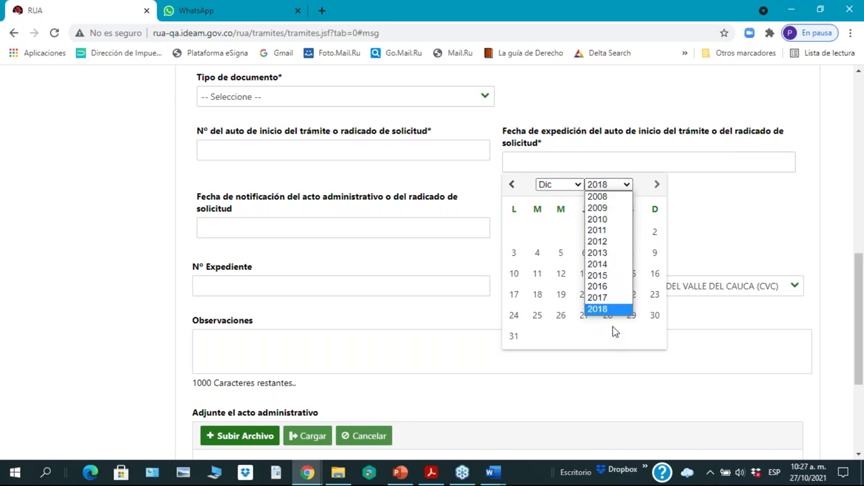
left_click(597, 252)
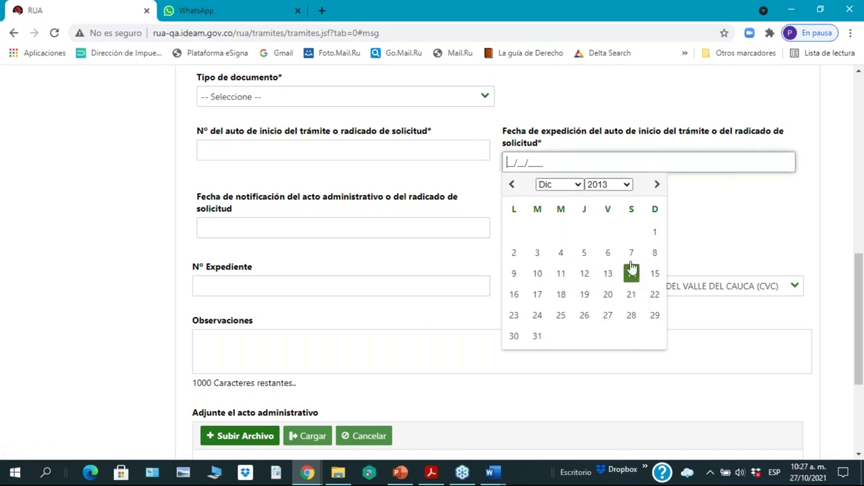
left_click(578, 186)
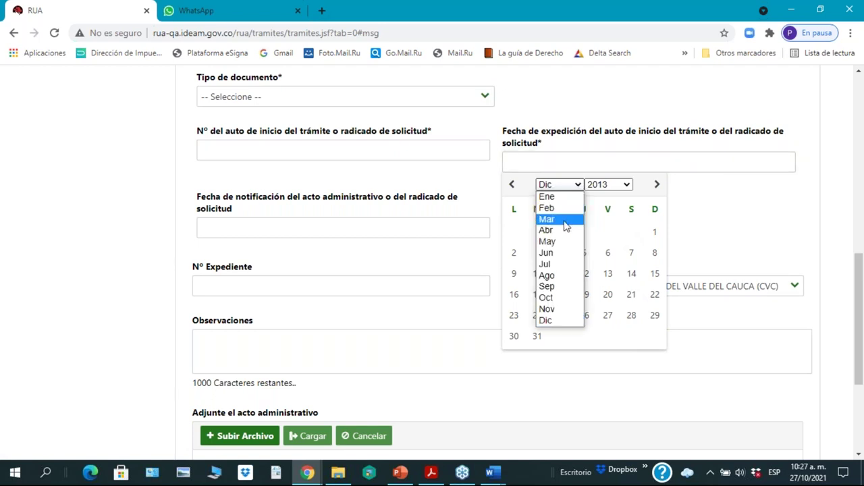
left_click(555, 253)
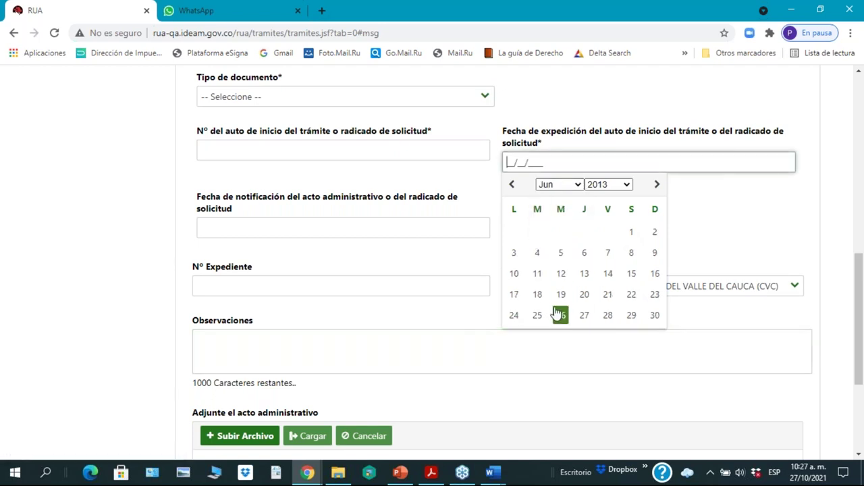
left_click(515, 296)
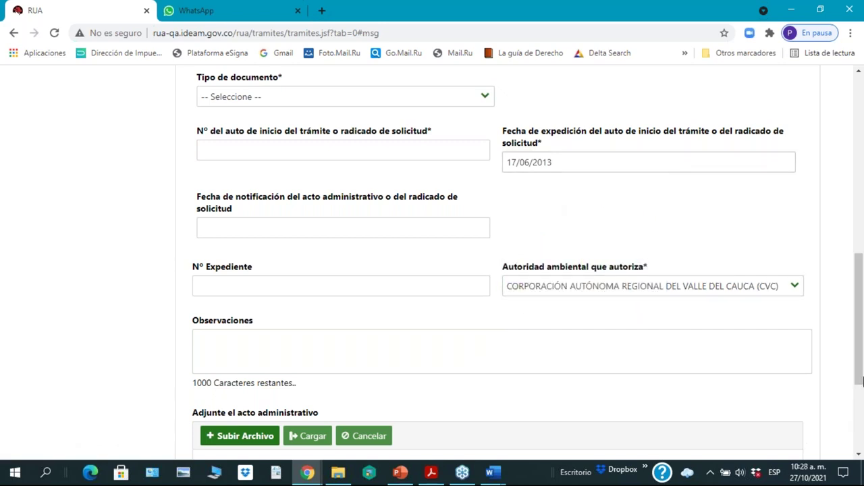
Step: Open the Buscar en VITAL search, prefilled with document type NIT and authority CVC
left_click_drag(857, 356, 860, 368)
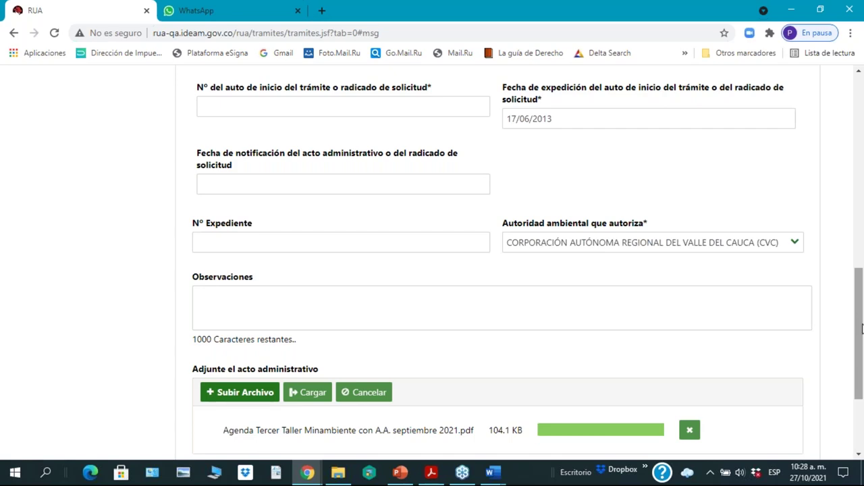
scroll(863, 378, "down", 3)
left_click_drag(863, 403, 863, 57)
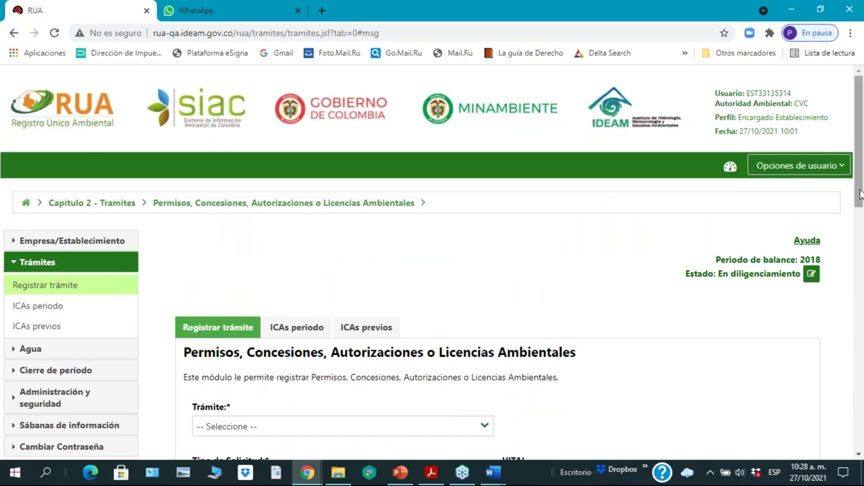
left_click_drag(860, 196, 859, 260)
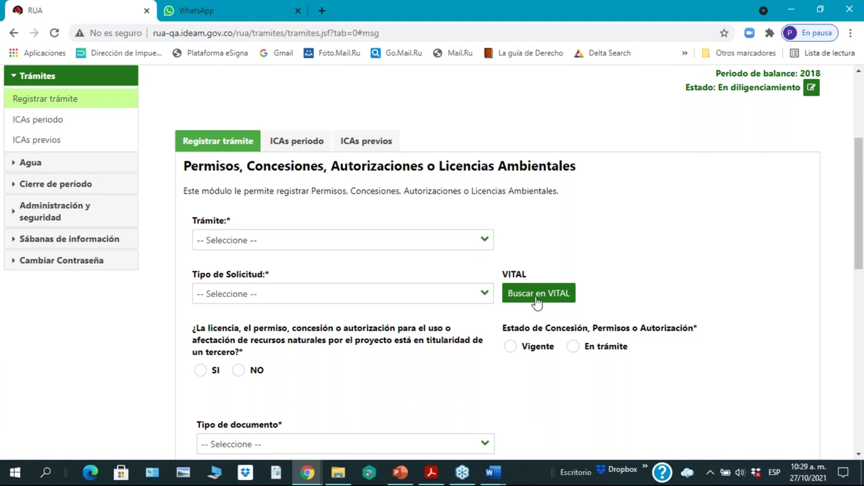
left_click(537, 297)
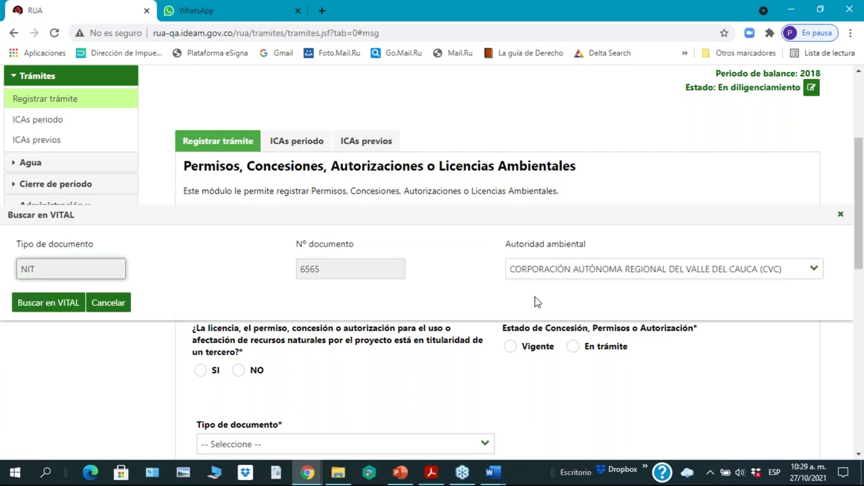
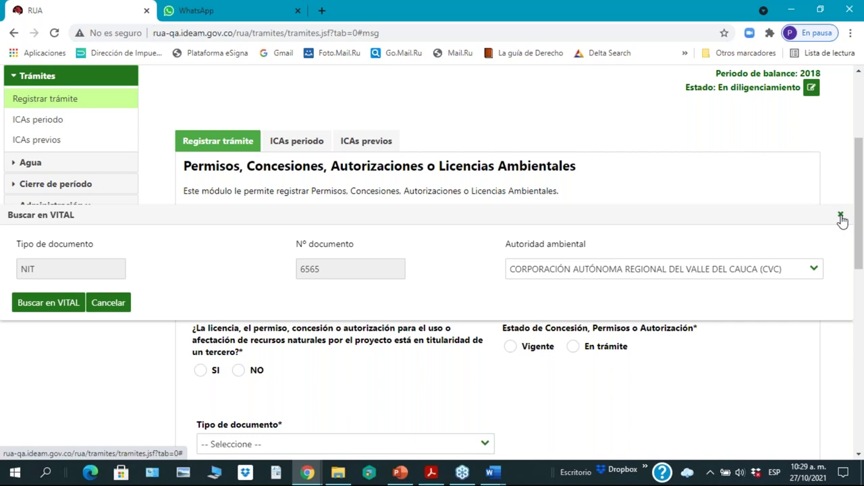
Step: Close the Buscar en VITAL panel and review the Registrar trámite licence form
left_click(841, 216)
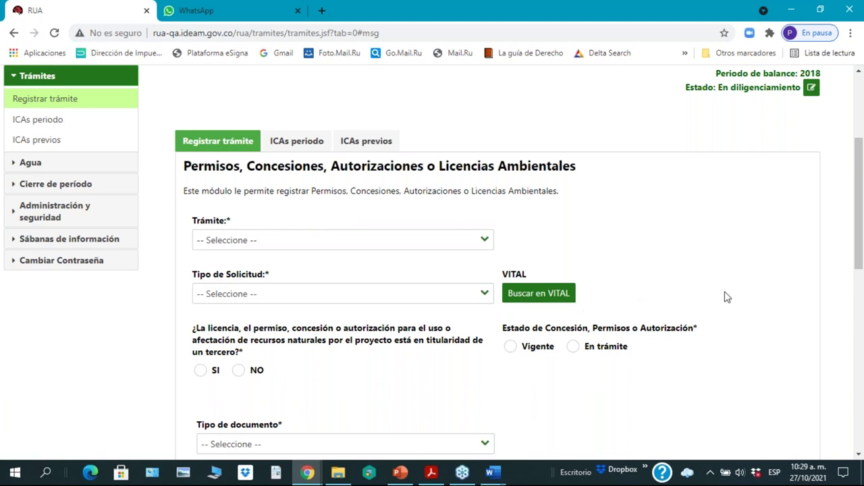
scroll(727, 297, "down", 2)
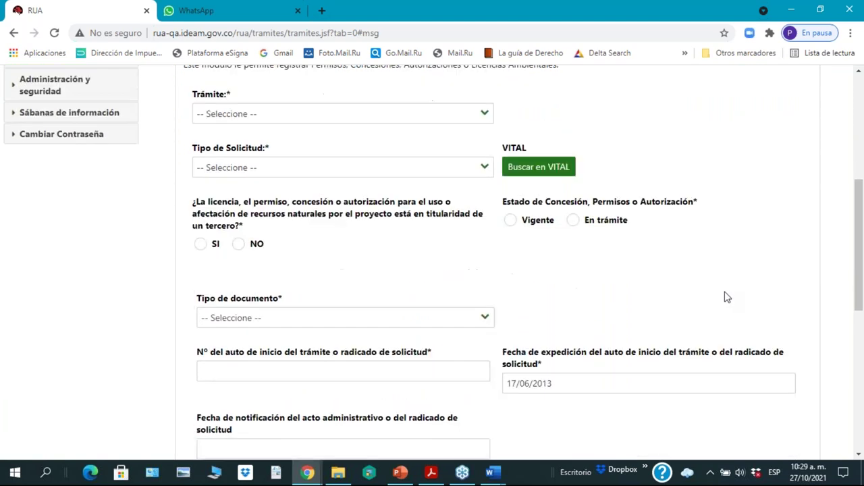
scroll(726, 297, "down", 1)
scroll(726, 297, "down", 2)
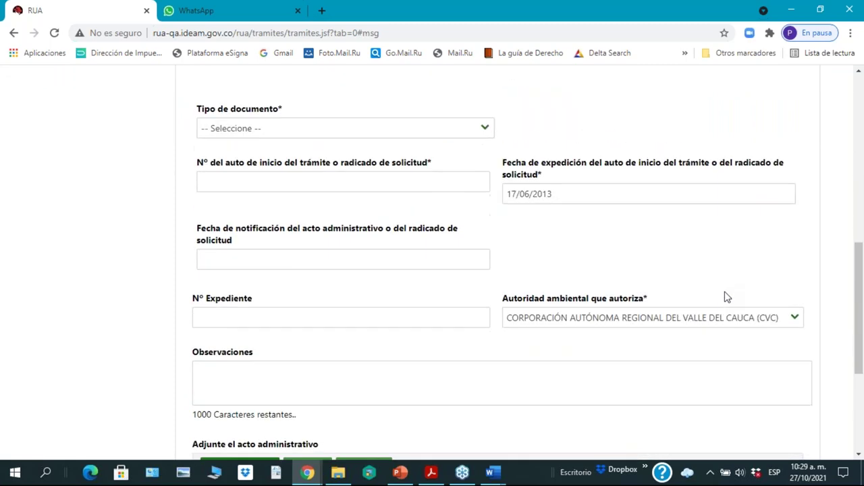
scroll(726, 297, "down", 2)
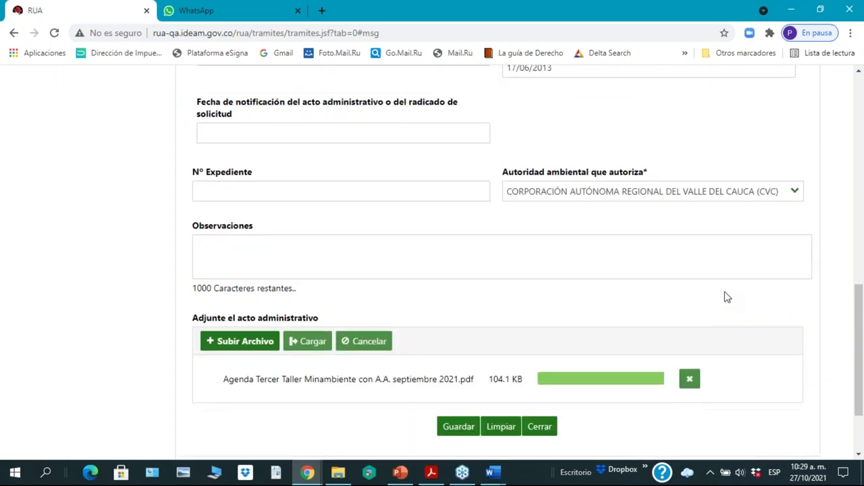
scroll(727, 297, "up", 5)
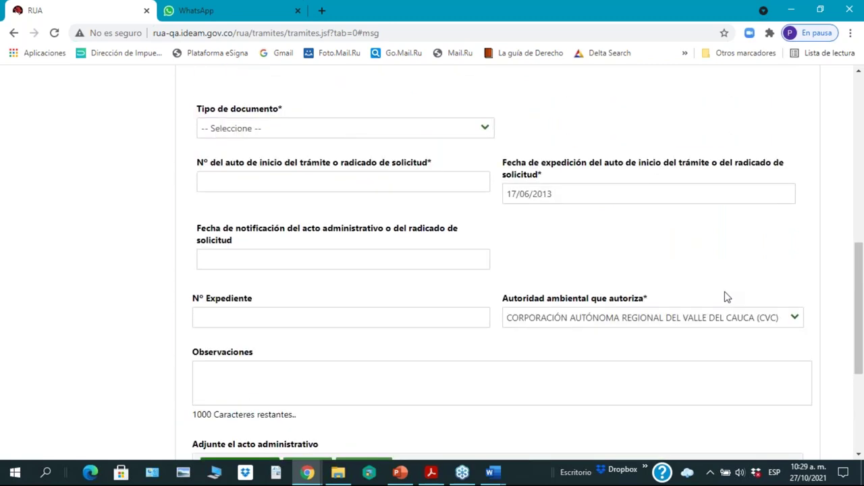
scroll(726, 297, "up", 1)
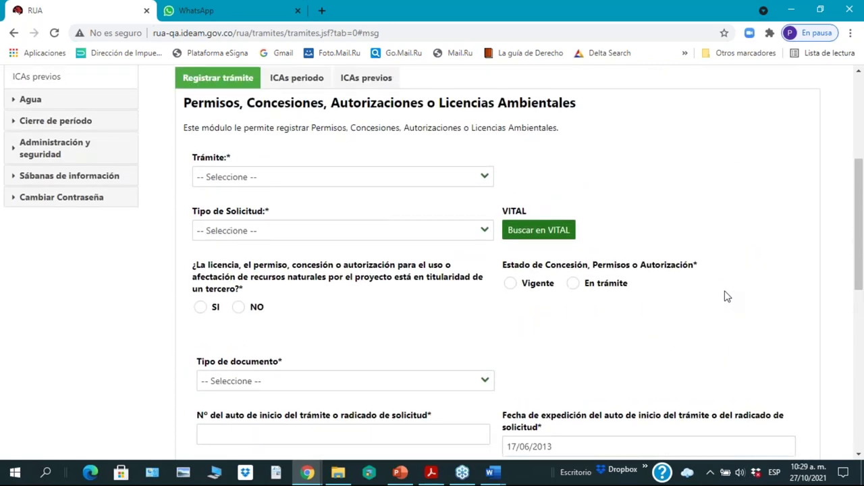
scroll(726, 297, "up", 2)
scroll(727, 297, "down", 2)
left_click_drag(861, 247, 861, 135)
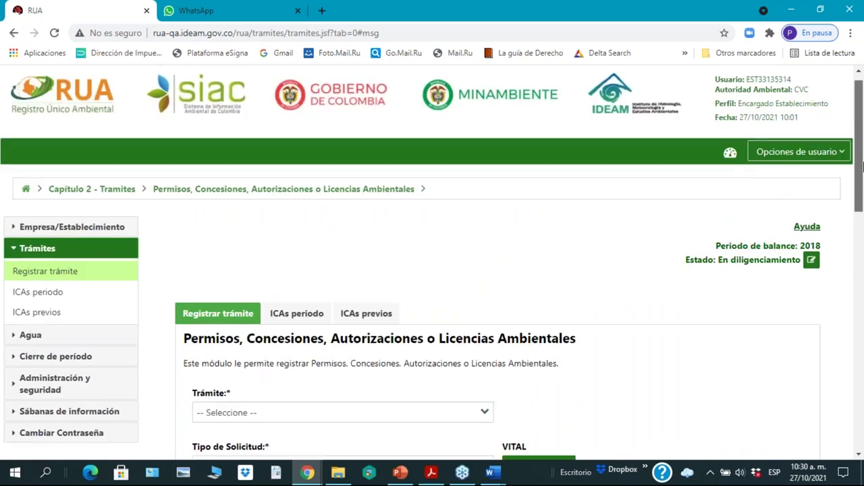
scroll(493, 336, "down", 1)
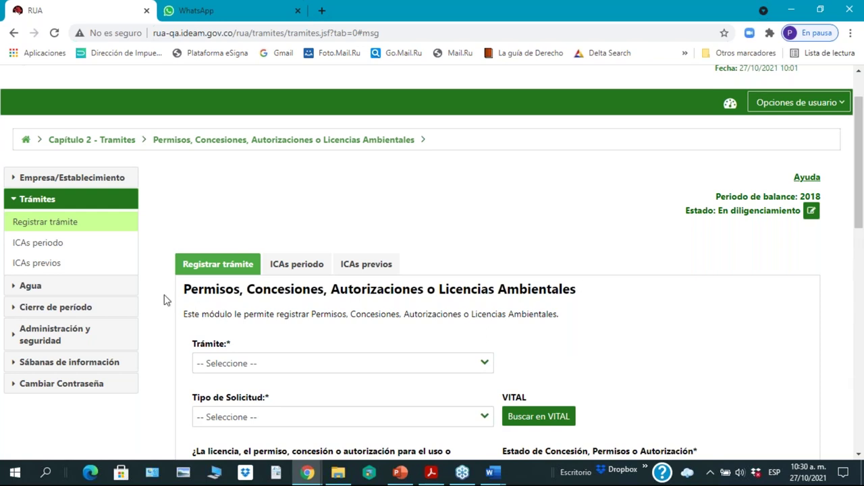
Step: Go to Agua > Salidas de agua > Muestras por Punto and start a new sampling record
left_click(30, 289)
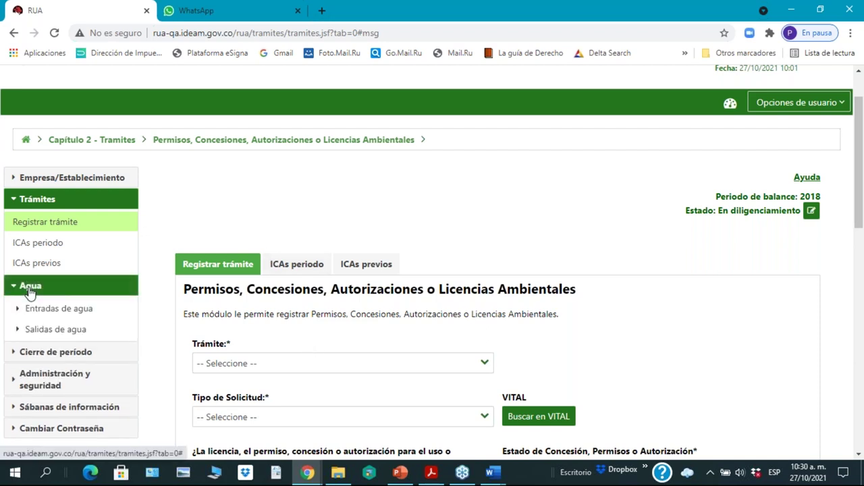
left_click(40, 334)
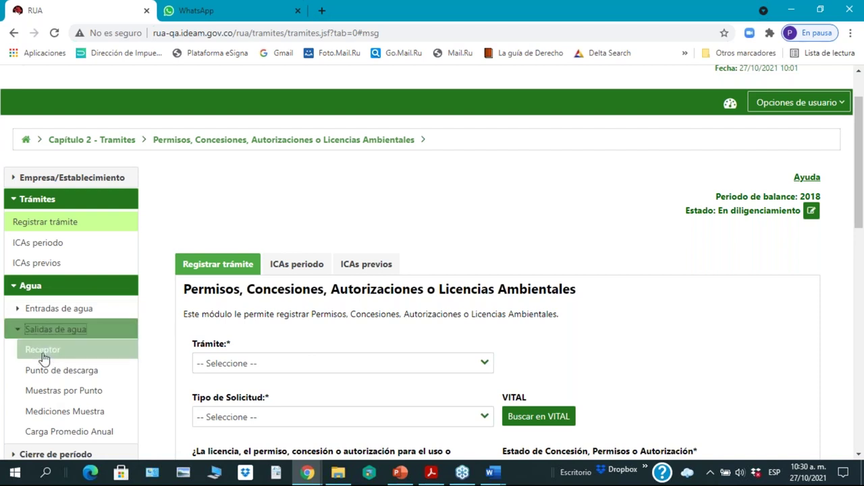
left_click(42, 412)
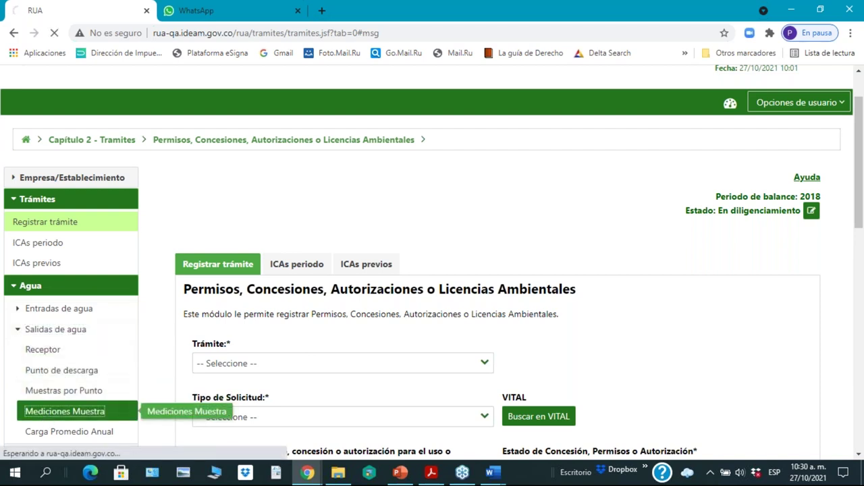
left_click(44, 397)
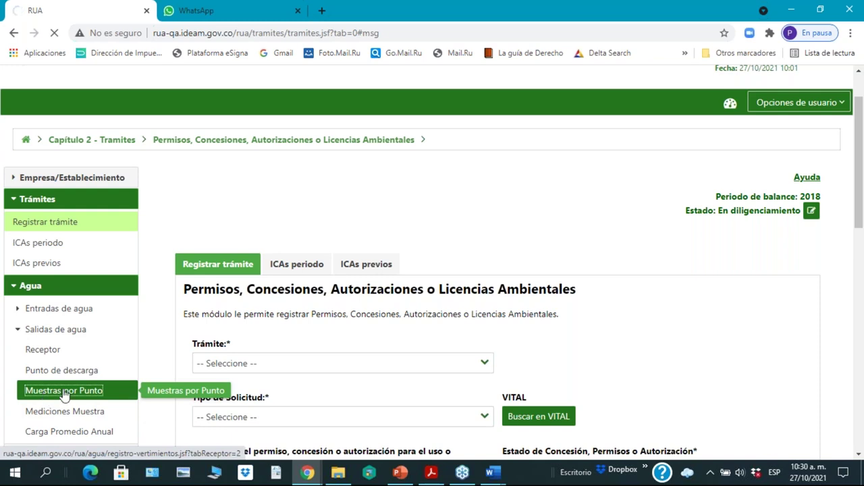
left_click_drag(861, 222, 862, 267)
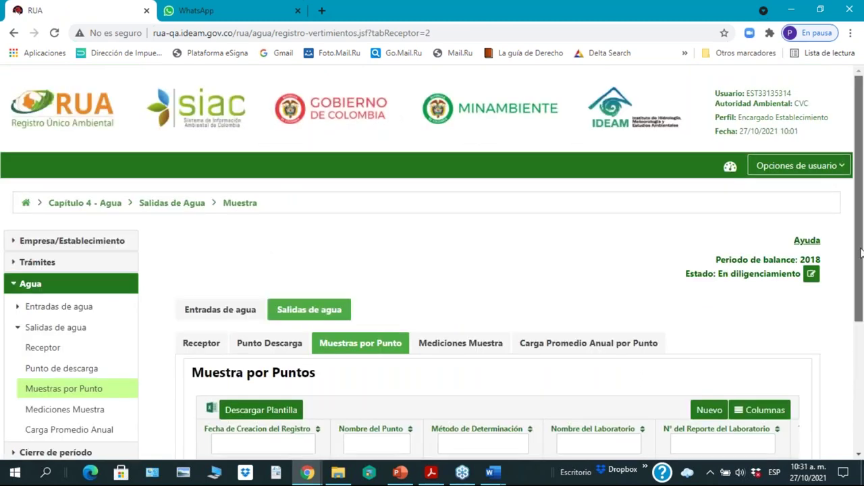
left_click_drag(861, 252, 861, 385)
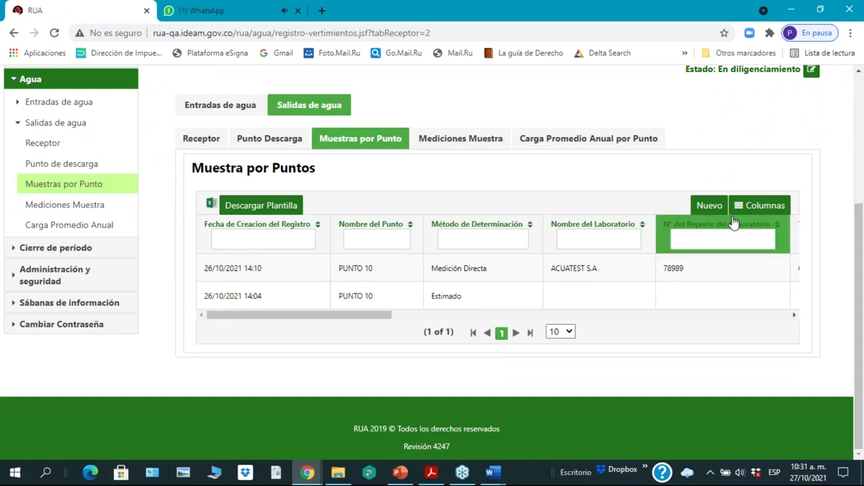
left_click(712, 207)
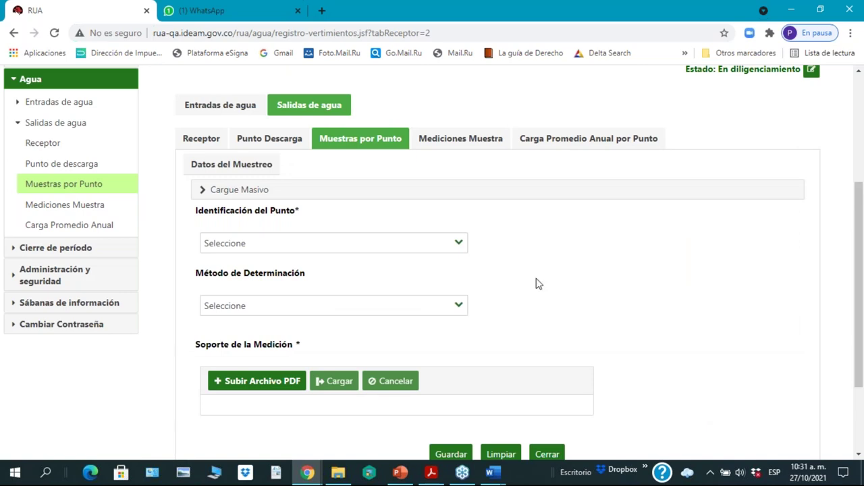
Step: Export the Cargue Masivo sample template and open the downloaded .xls in Excel
left_click(240, 192)
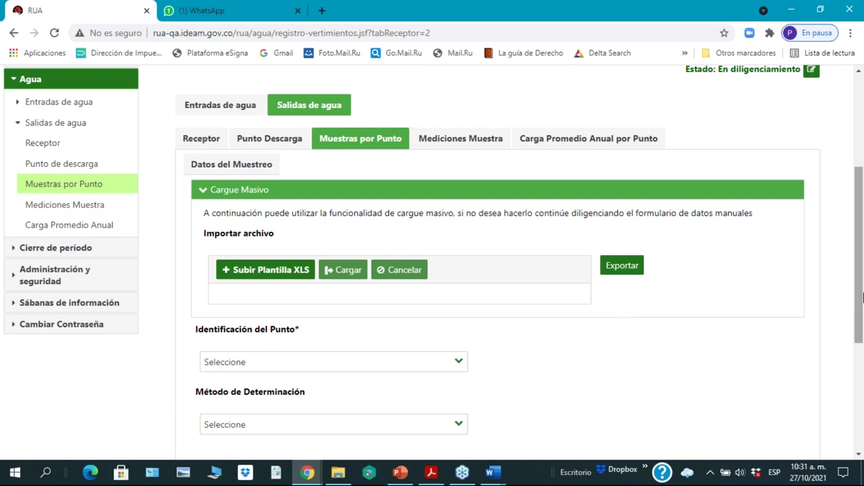
left_click_drag(861, 329, 860, 353)
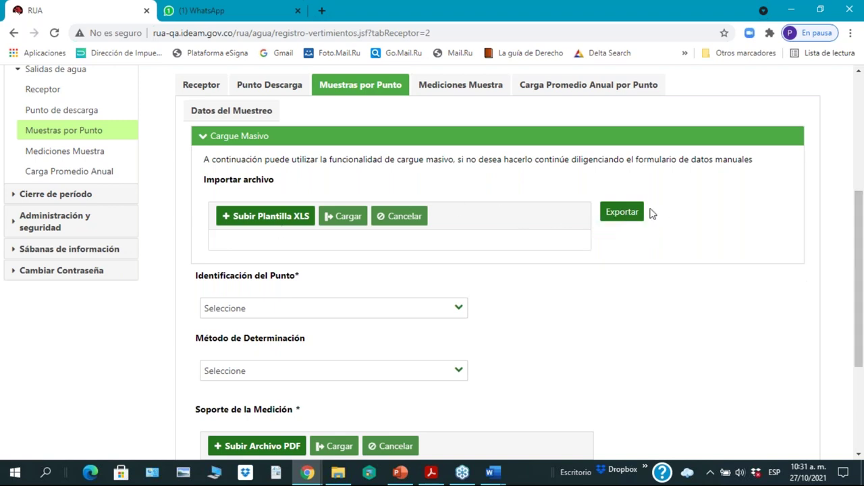
left_click(628, 215)
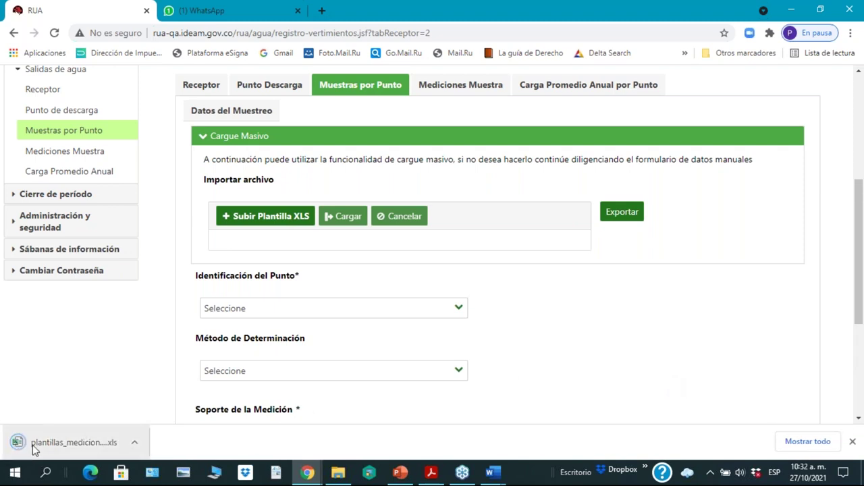
left_click(35, 450)
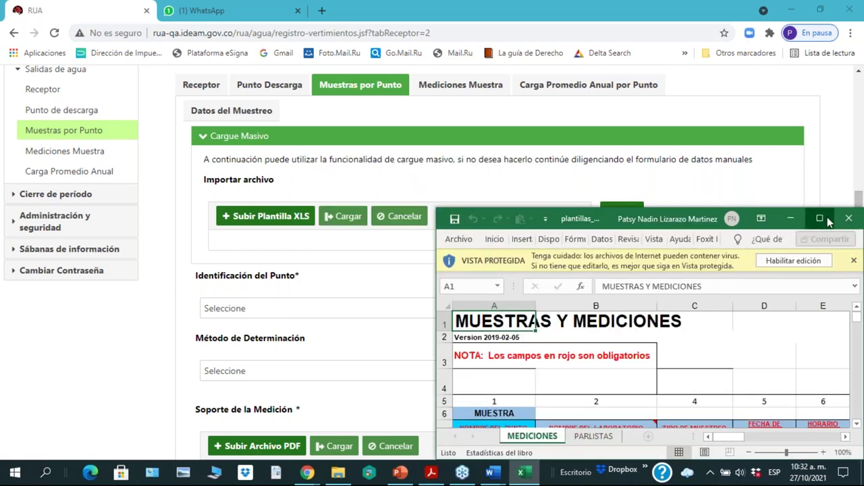
left_click(825, 218)
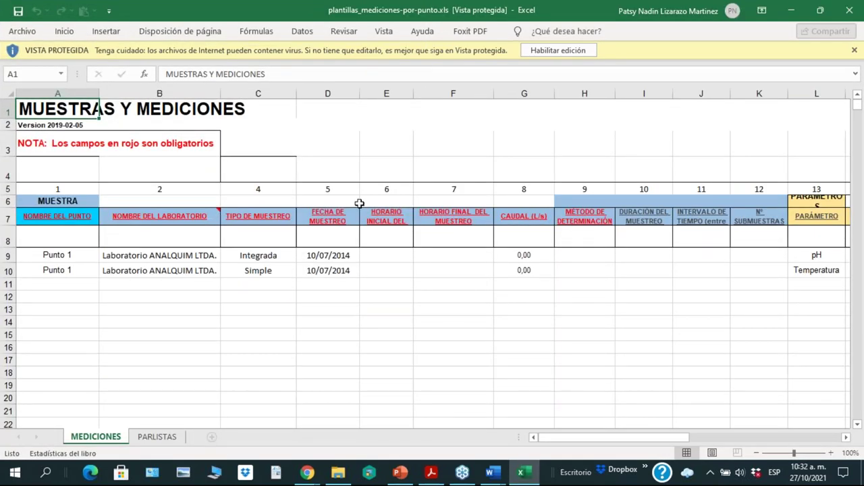
left_click(60, 237)
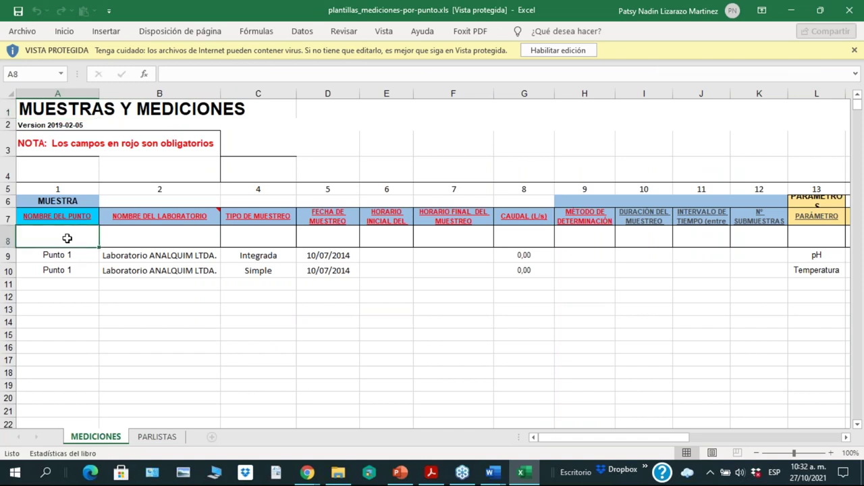
left_click(153, 240)
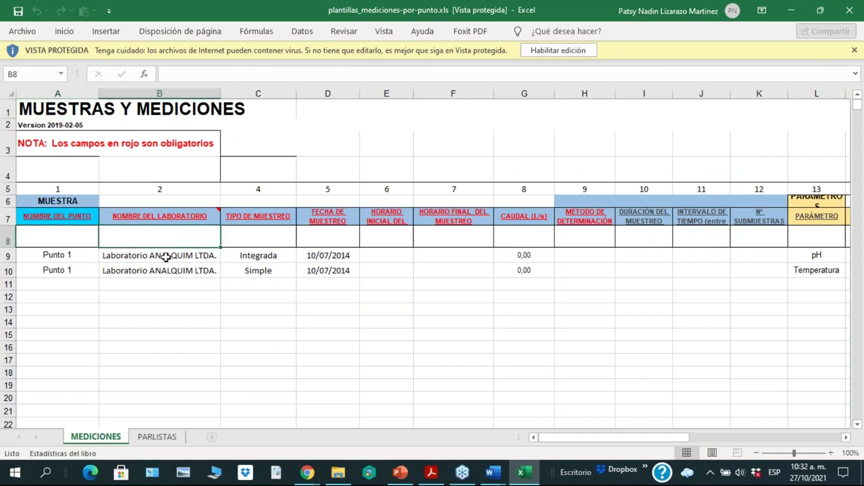
left_click(165, 257)
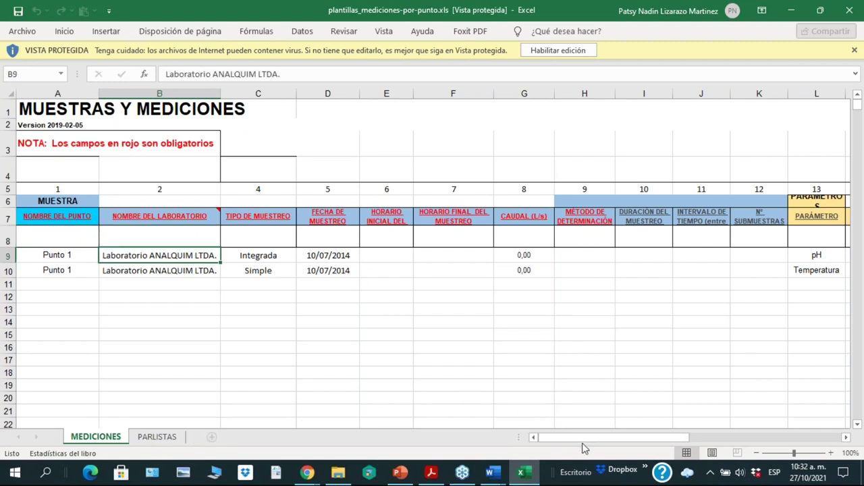
left_click_drag(551, 441, 532, 439)
left_click(63, 257)
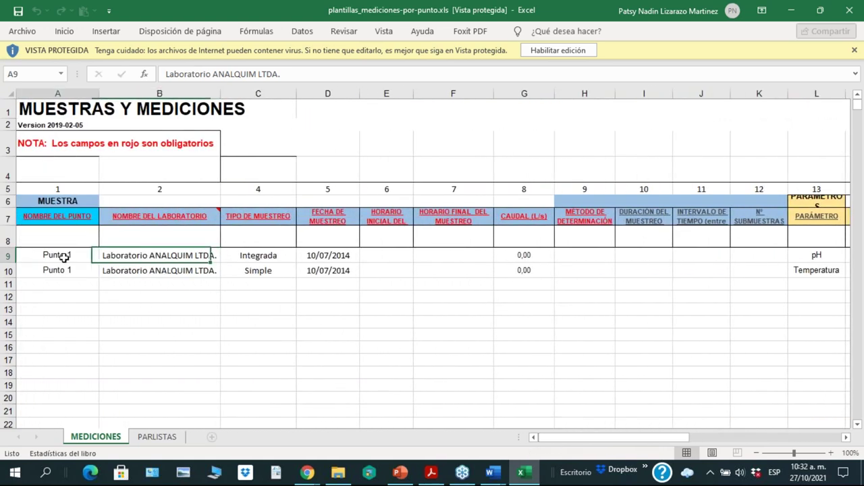
left_click(63, 270)
left_click(60, 287)
left_click(57, 309)
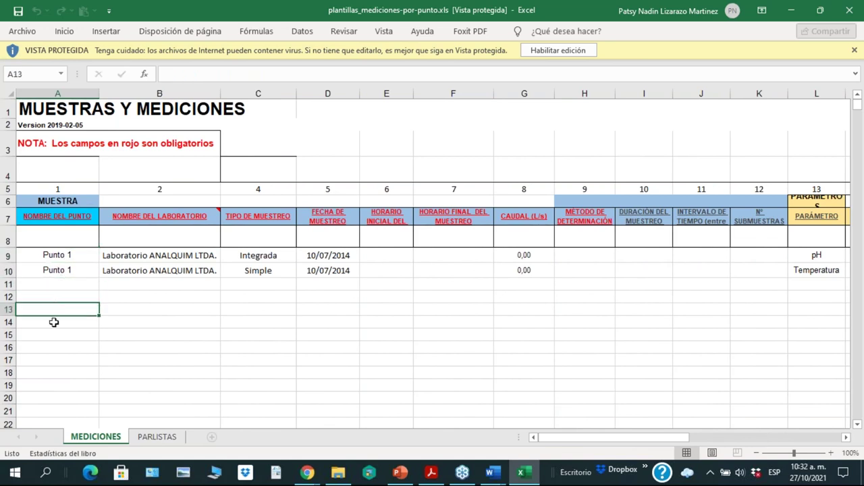
left_click(55, 280)
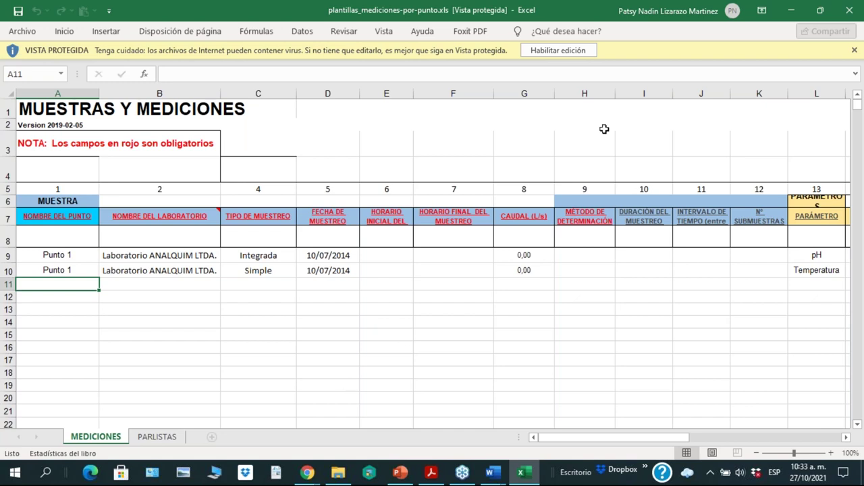
left_click(821, 11)
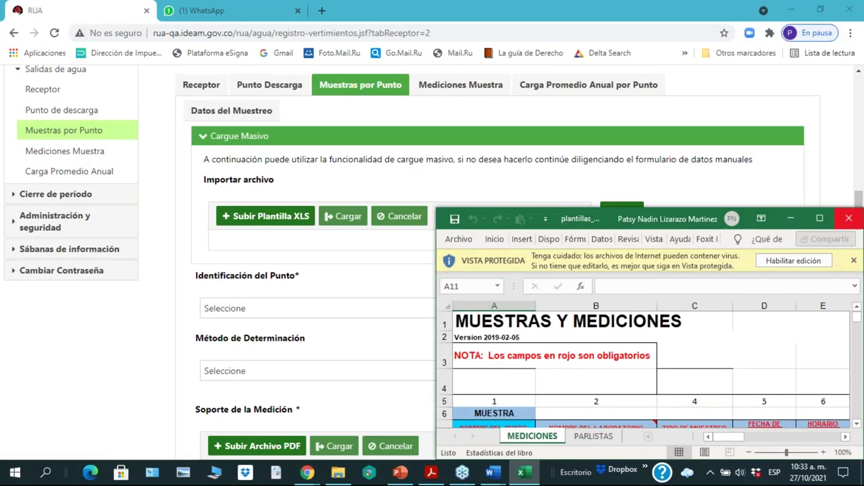
Step: Close the Excel sample template and return to the RUA page
left_click(849, 218)
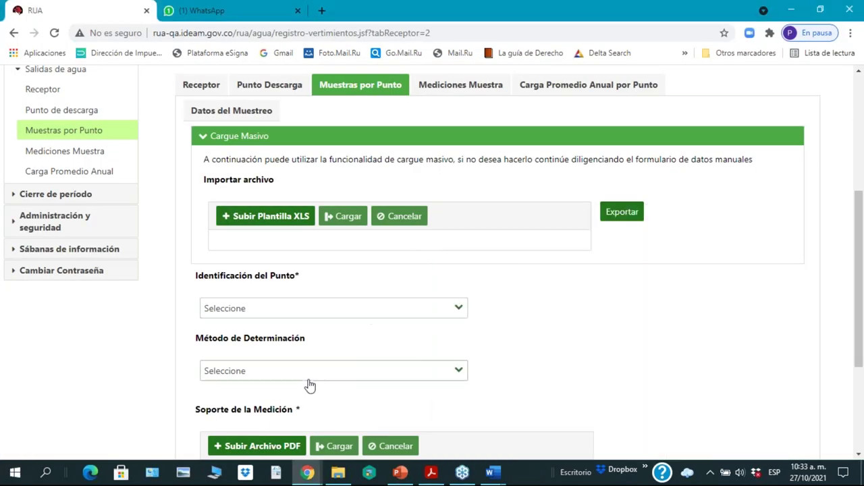
scroll(432, 270, "down", 2)
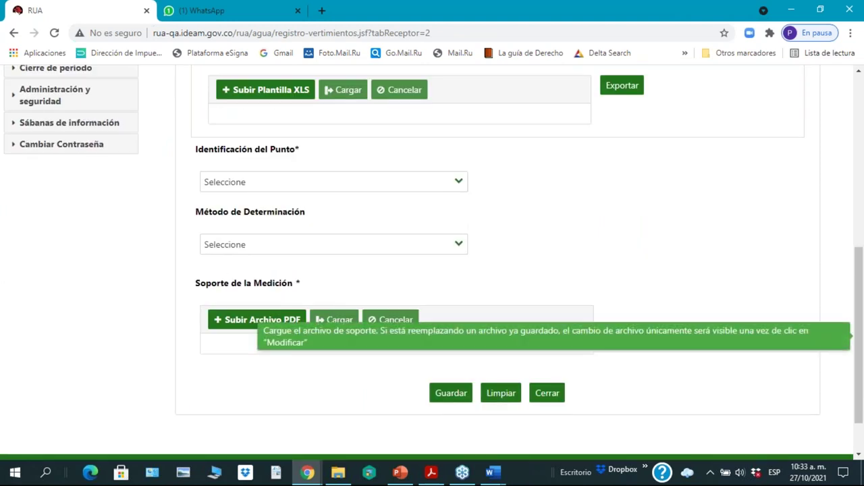
scroll(432, 270, "up", 1)
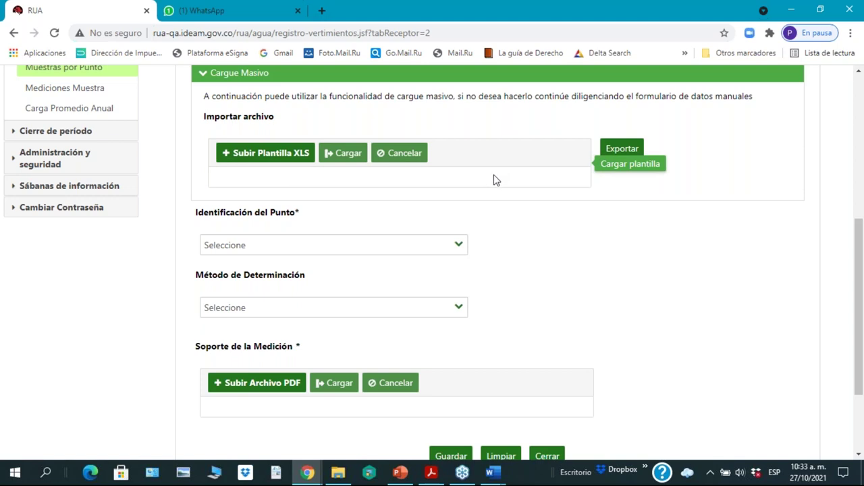
scroll(601, 227, "up", 2)
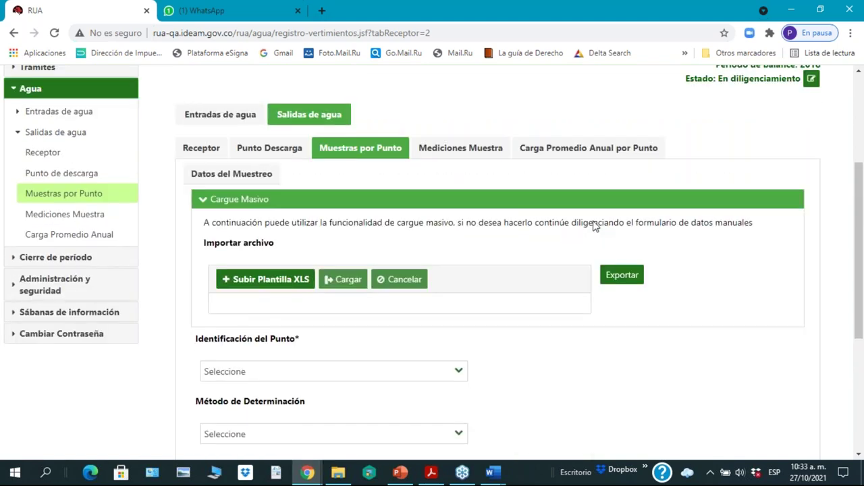
scroll(594, 227, "up", 2)
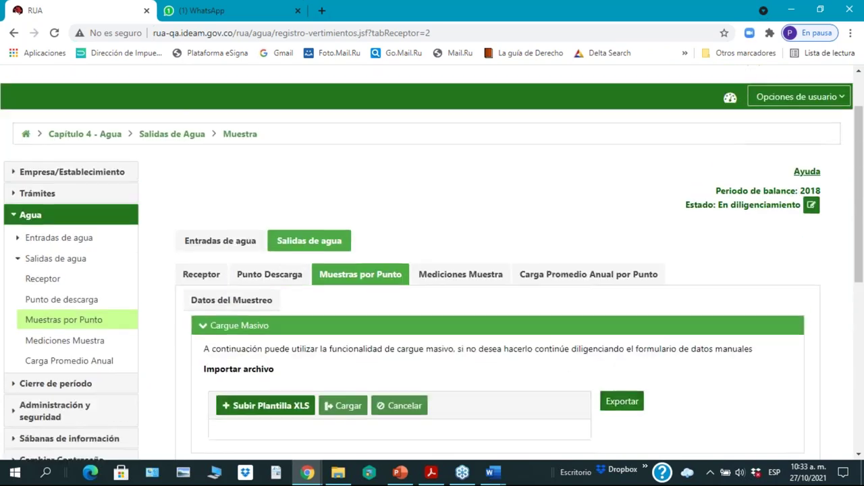
scroll(594, 227, "down", 2)
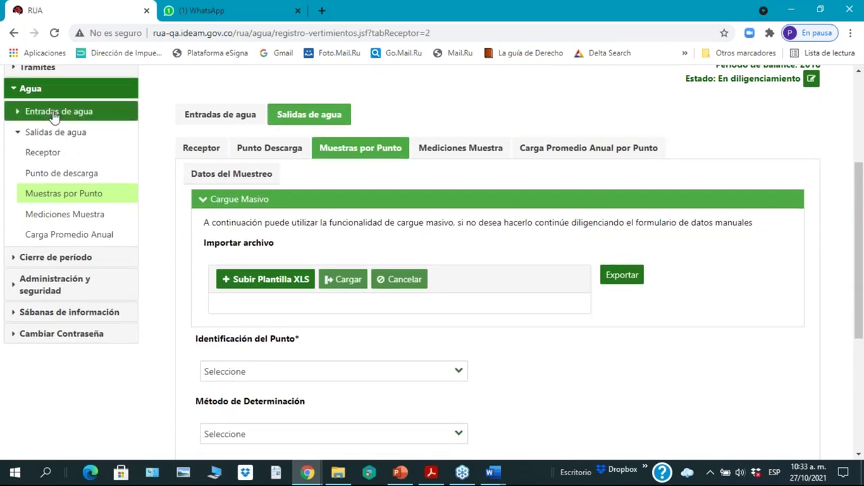
scroll(54, 115, "up", 1)
Step: Expand Empresa/Establecimiento and Agua > Entradas de agua in the sidebar
left_click(54, 110)
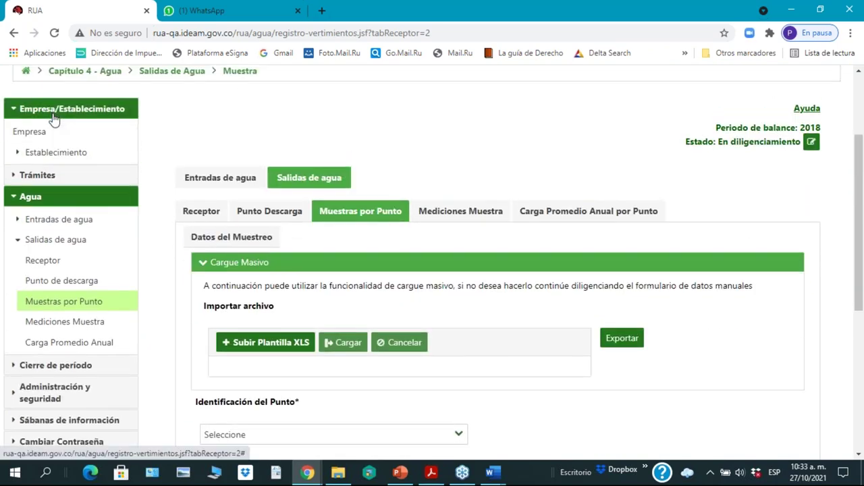
left_click(54, 154)
left_click(38, 221)
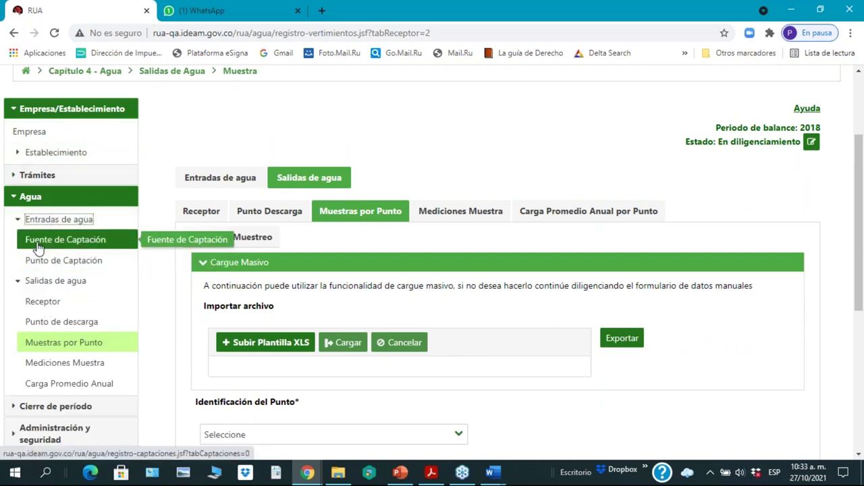
Step: Open the Punto de Captación page and start a new capture-point record
left_click(38, 248)
left_click(39, 262)
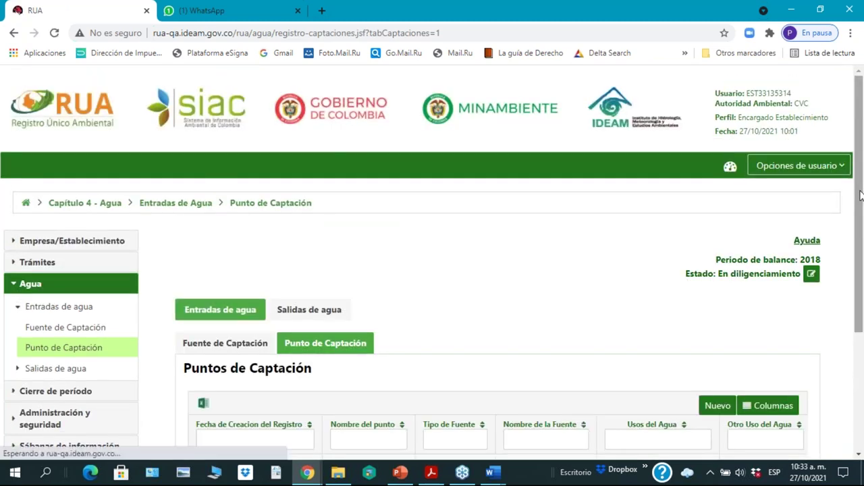
scroll(861, 218, "down", 3)
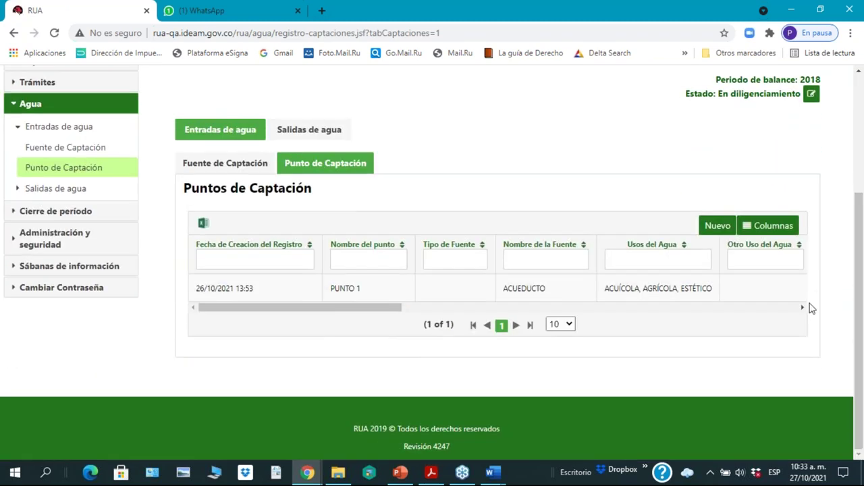
left_click(722, 227)
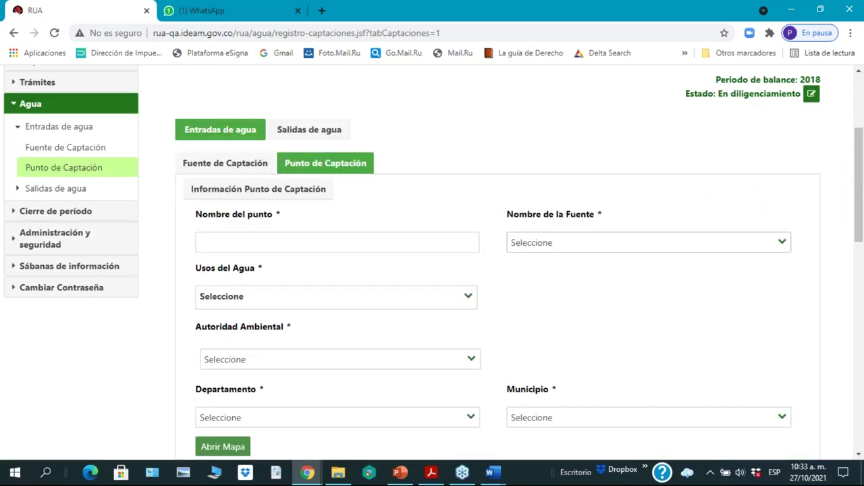
scroll(530, 289, "down", 2)
scroll(507, 286, "down", 2)
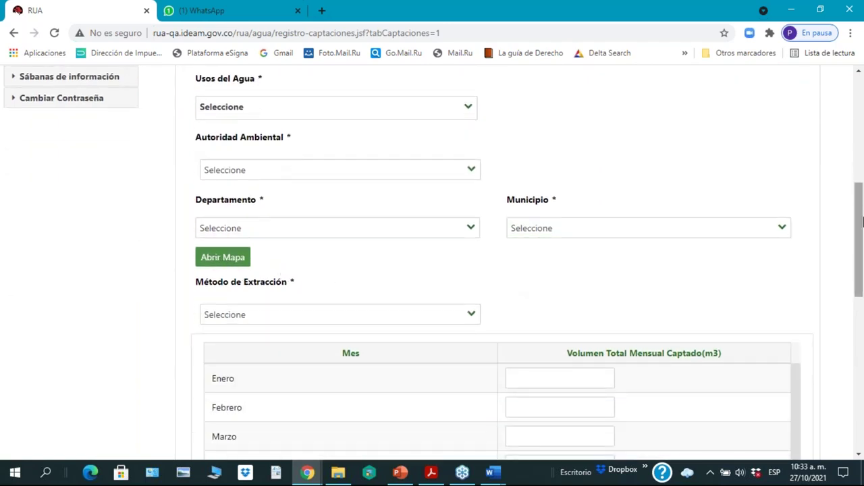
scroll(861, 260, "up", 4)
scroll(601, 220, "down", 1)
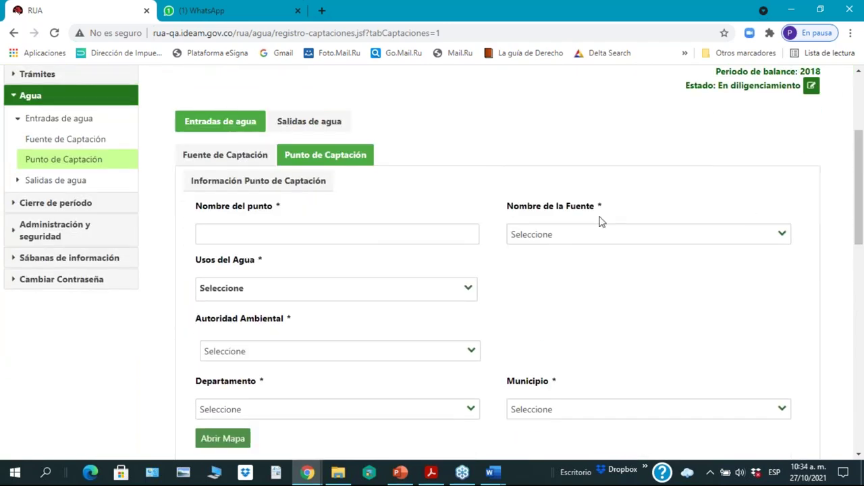
Step: Set ACUEDUCTO as the water source, keep Cauca as department, and open the location map
left_click(238, 233)
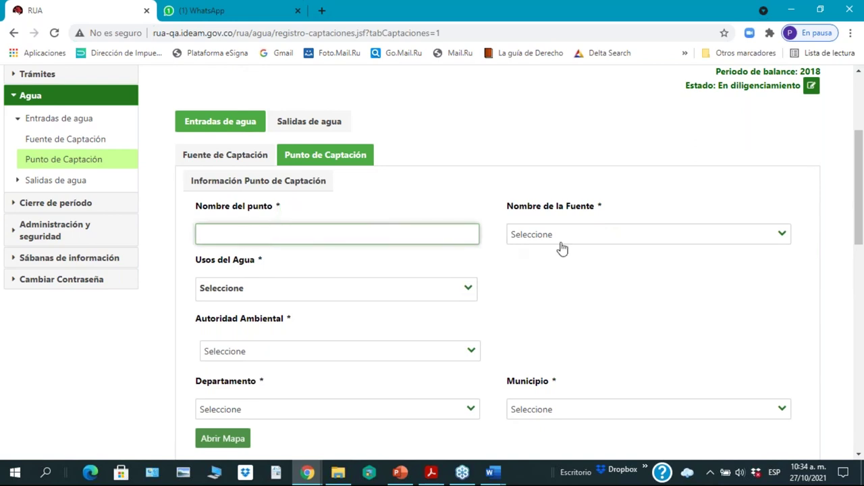
left_click(783, 237)
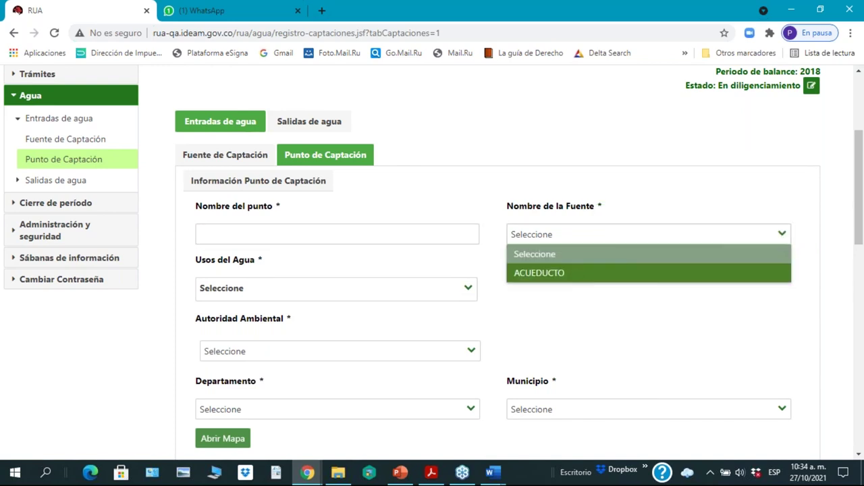
left_click(575, 277)
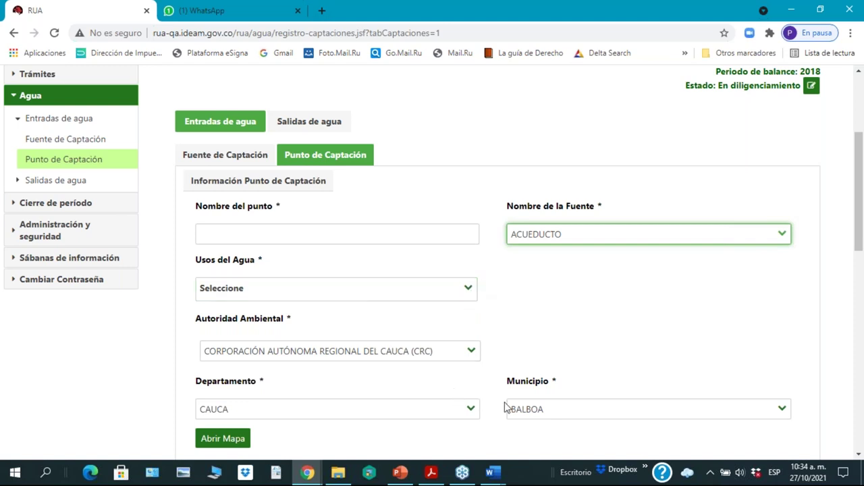
left_click_drag(861, 246, 861, 323)
scroll(375, 216, "up", 1)
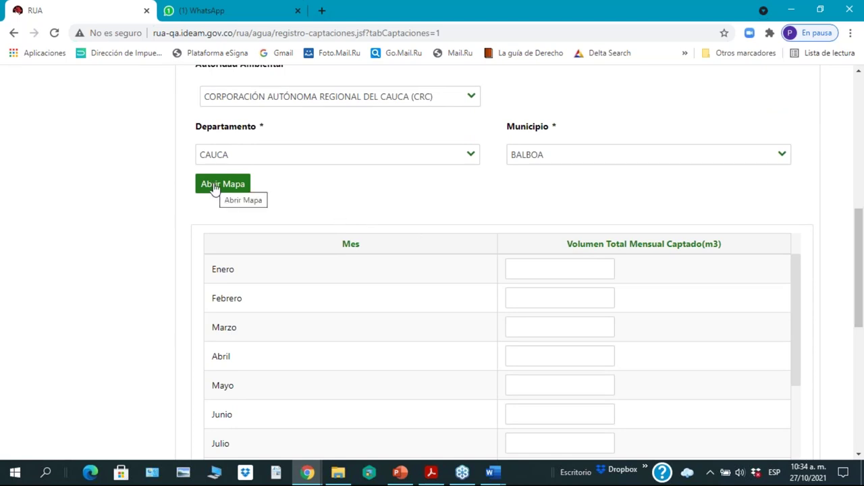
left_click(474, 159)
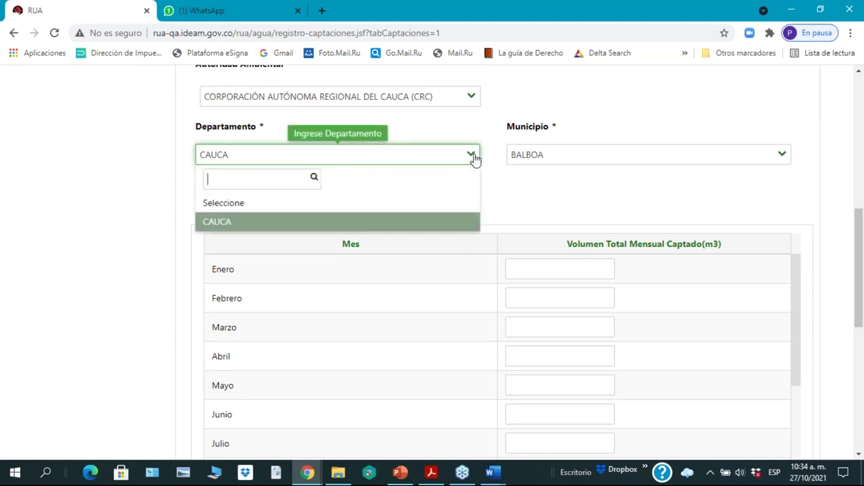
left_click(475, 159)
left_click(215, 189)
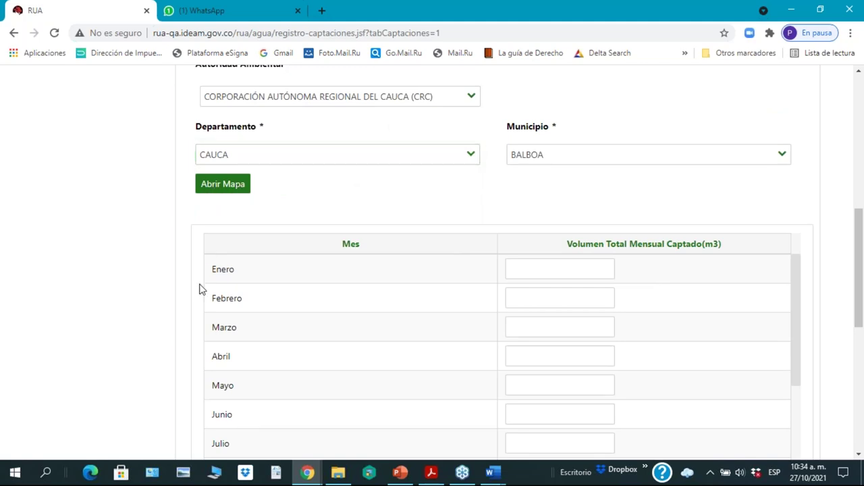
scroll(201, 290, "down", 3)
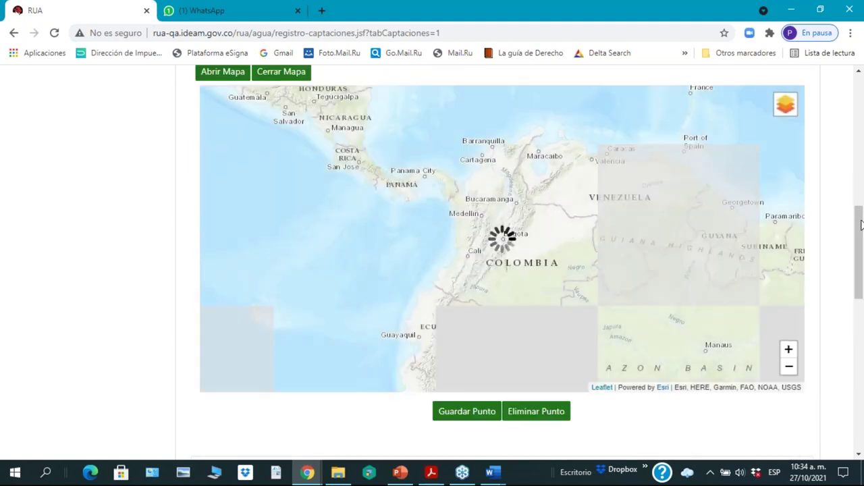
Step: Drop a point marker and drag it inside Balboa at latitude 2,0989, longitude -77,2743988
scroll(859, 248, "down", 1)
scroll(410, 325, "up", 2)
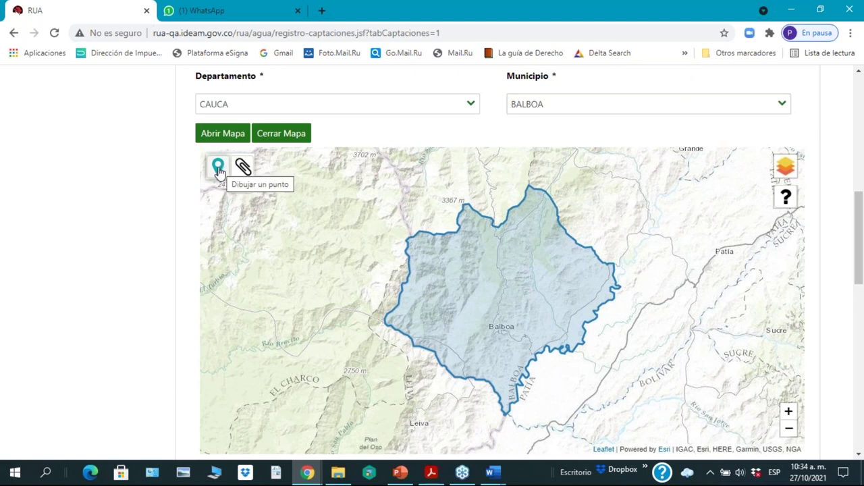
left_click_drag(303, 199, 313, 201)
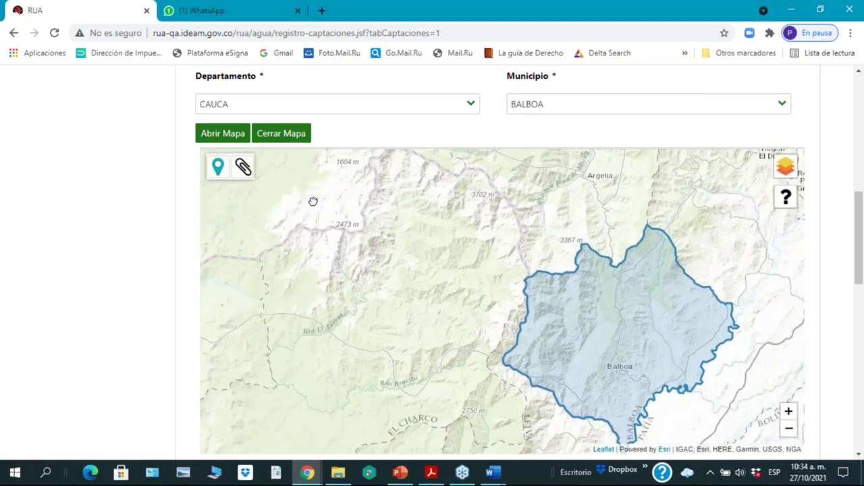
left_click(217, 166)
left_click_drag(210, 162, 308, 169)
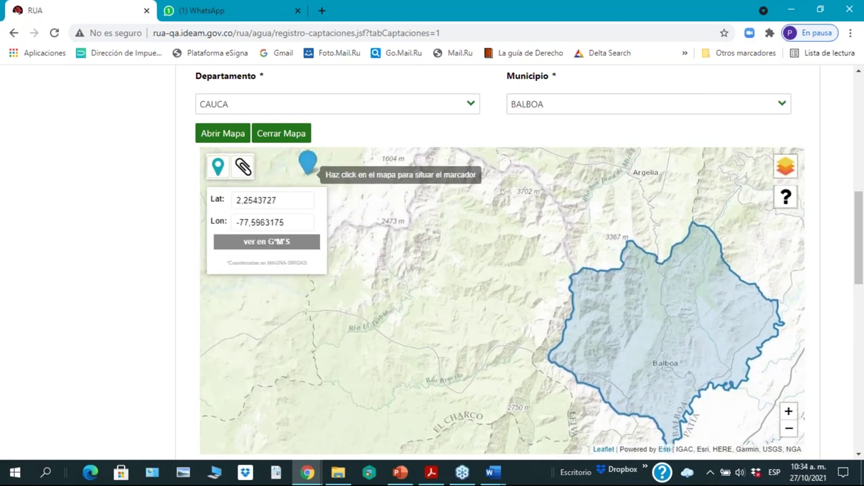
left_click(308, 169)
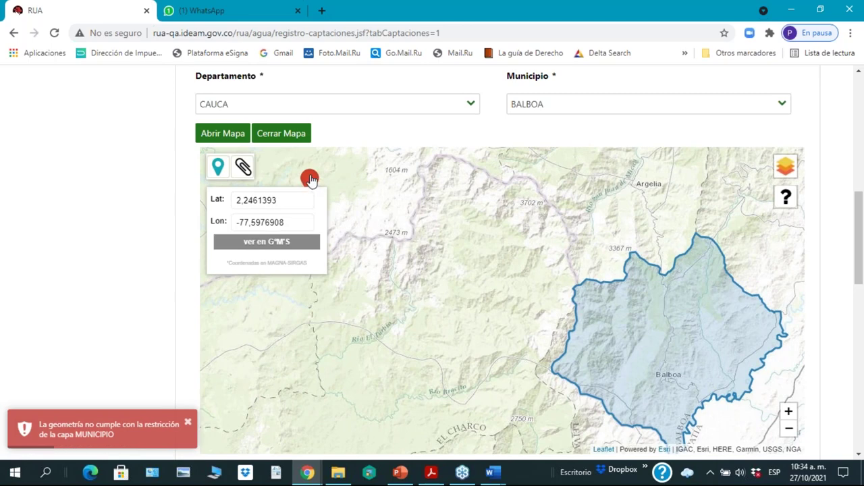
mouse_move(310, 179)
left_mouse_down()
mouse_move(416, 193)
mouse_move(582, 265)
mouse_move(622, 321)
left_mouse_up()
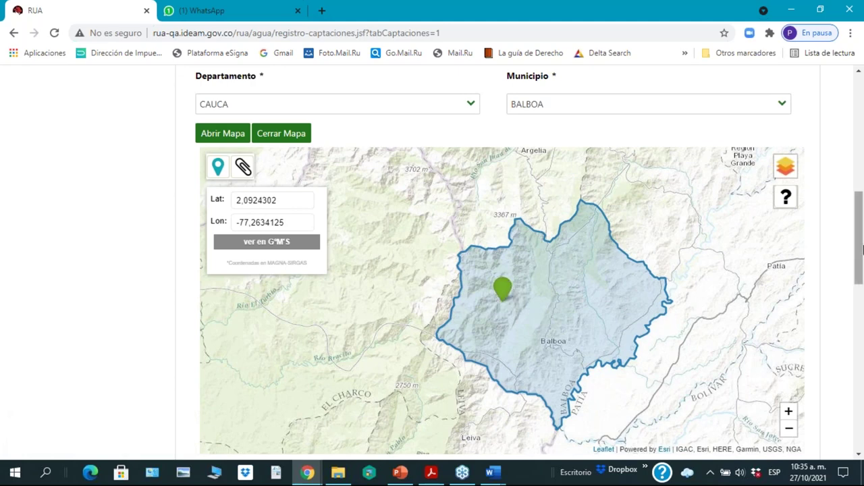
mouse_move(861, 270)
left_mouse_down()
mouse_move(861, 289)
mouse_move(860, 279)
left_mouse_up()
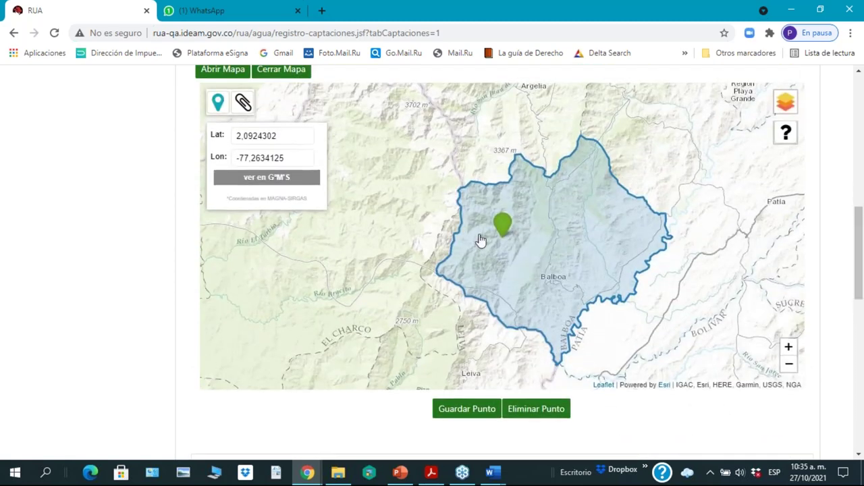
left_click_drag(503, 223, 394, 216)
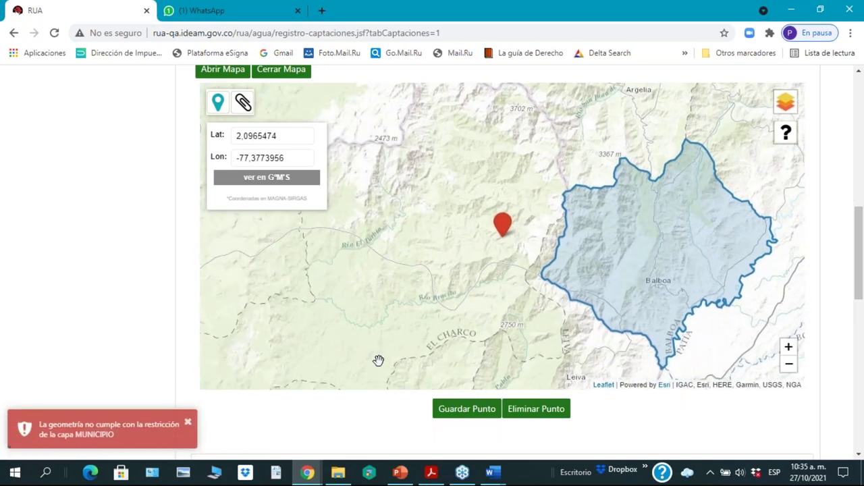
left_click_drag(504, 222, 597, 223)
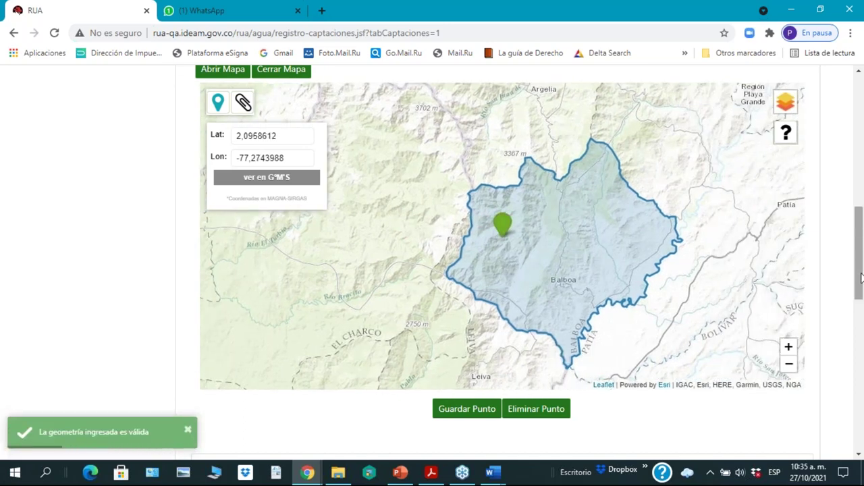
left_click_drag(861, 277, 862, 282)
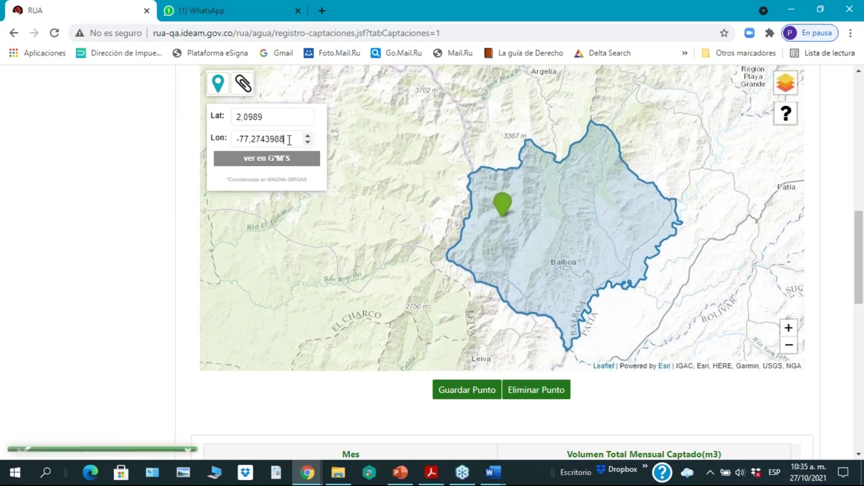
Step: Show coordinates in G°M'S and change longitude seconds to 40, giving -77° 16' 40''
left_click(283, 160)
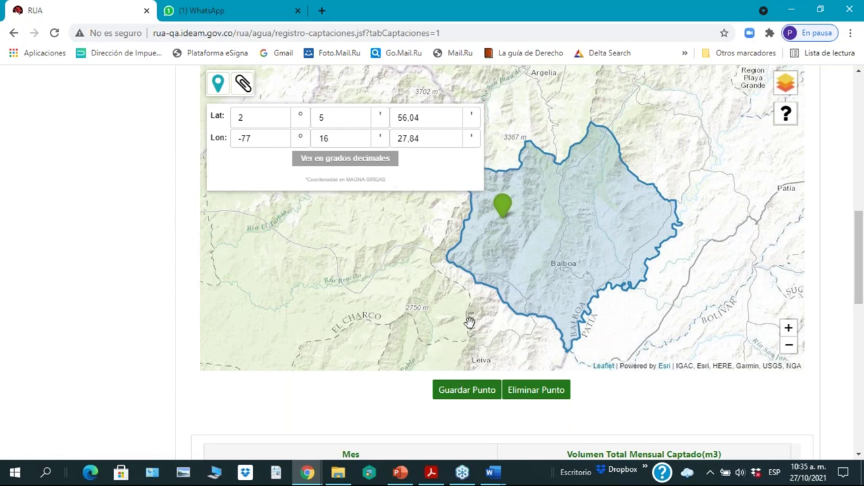
left_click(436, 138)
key("BackSpace")
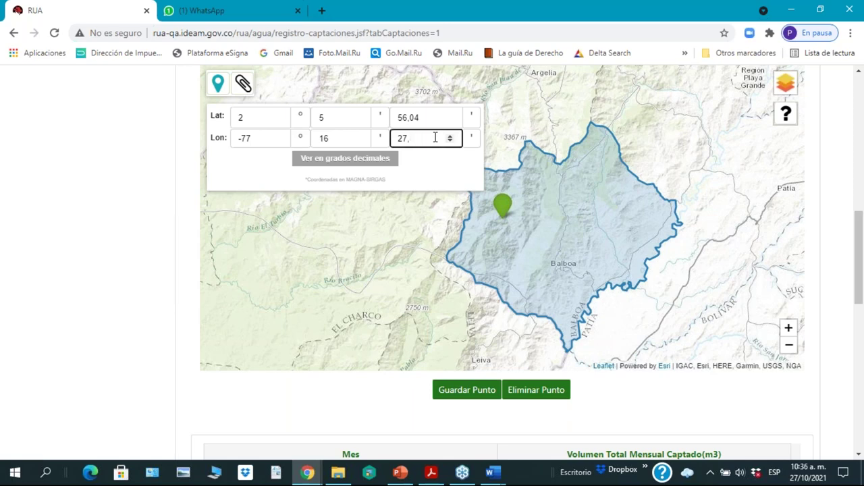
type("40")
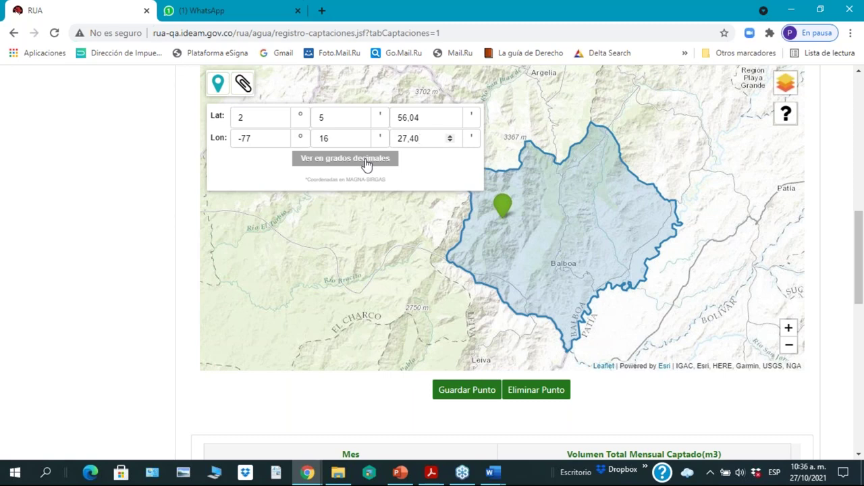
left_click(428, 137)
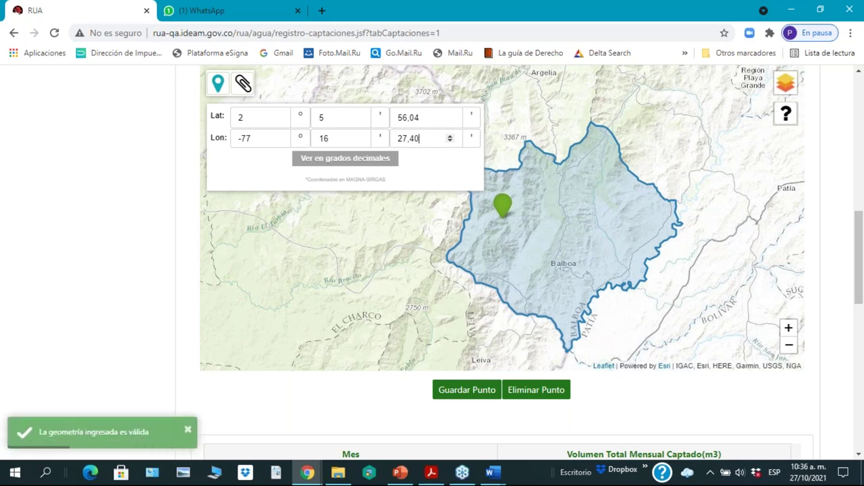
key("BackSpace")
key("BackSpace")
key("BackSpace")
key("BackSpace")
key("BackSpace")
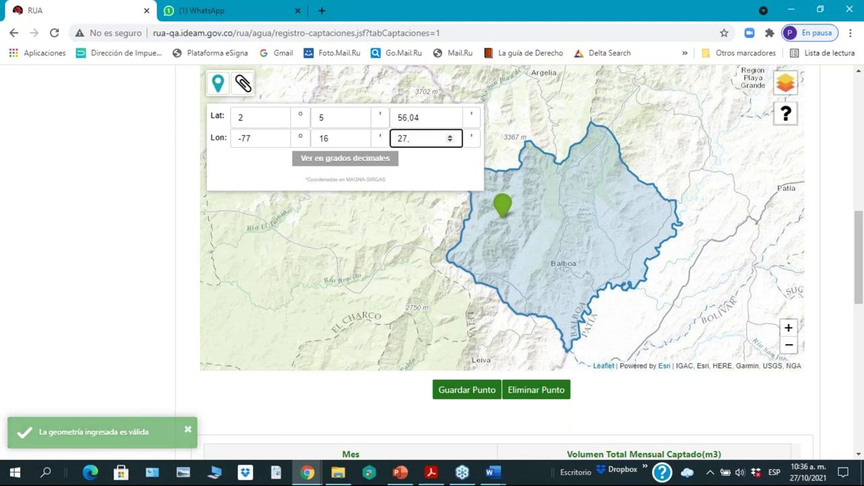
type("40")
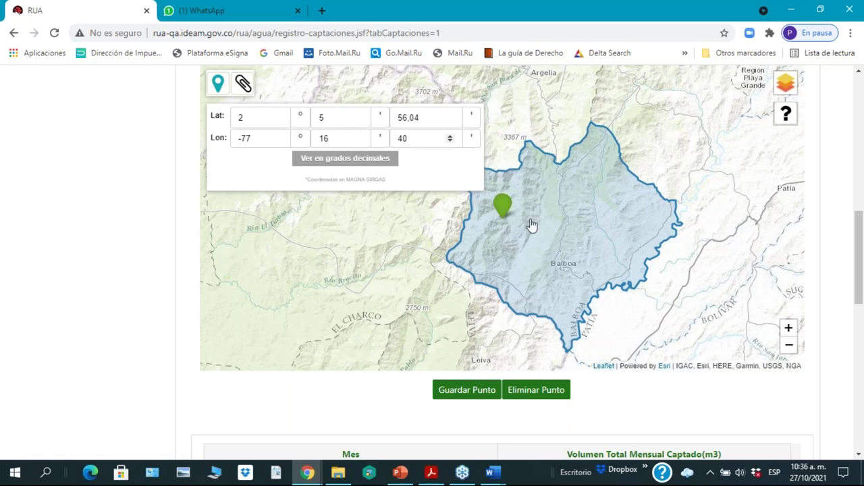
left_click(713, 190)
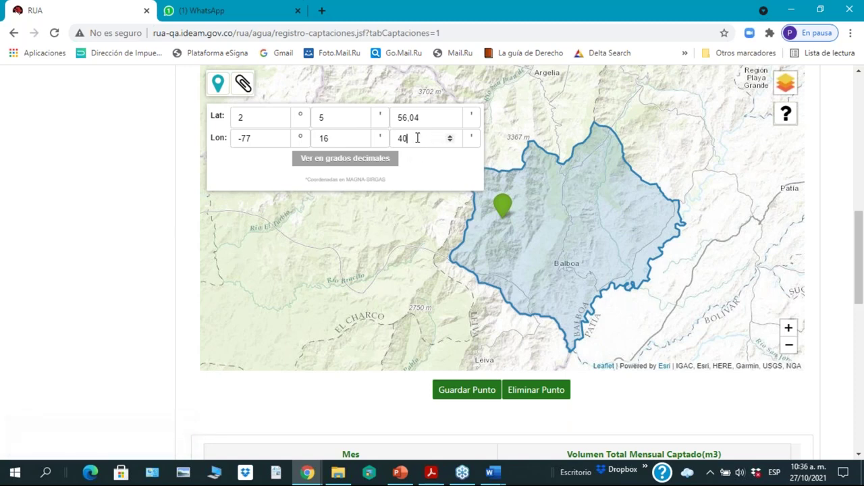
left_click(418, 138)
scroll(858, 282, "up", 1)
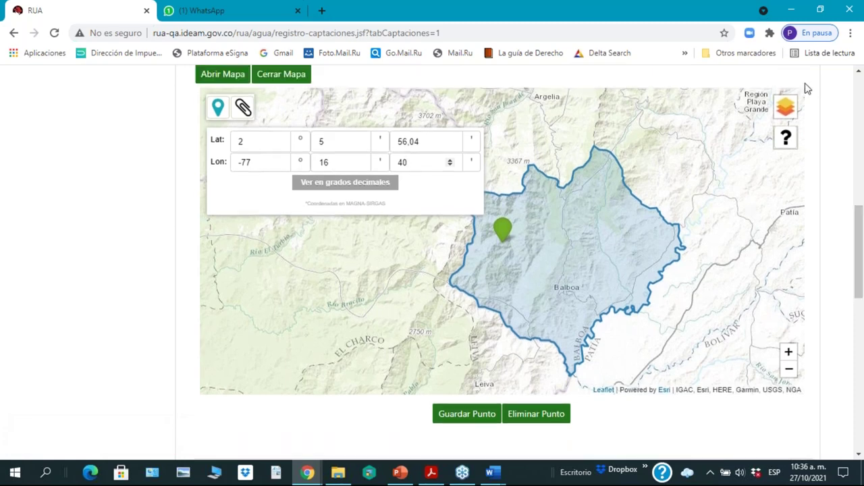
Step: Switch the base map to Calles and zoom until the point shows inside Balboa
mouse_move(789, 116)
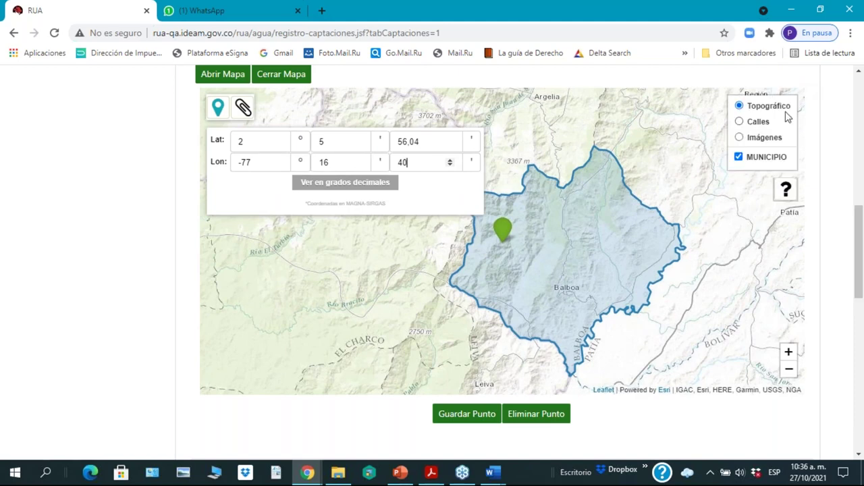
left_click(739, 122)
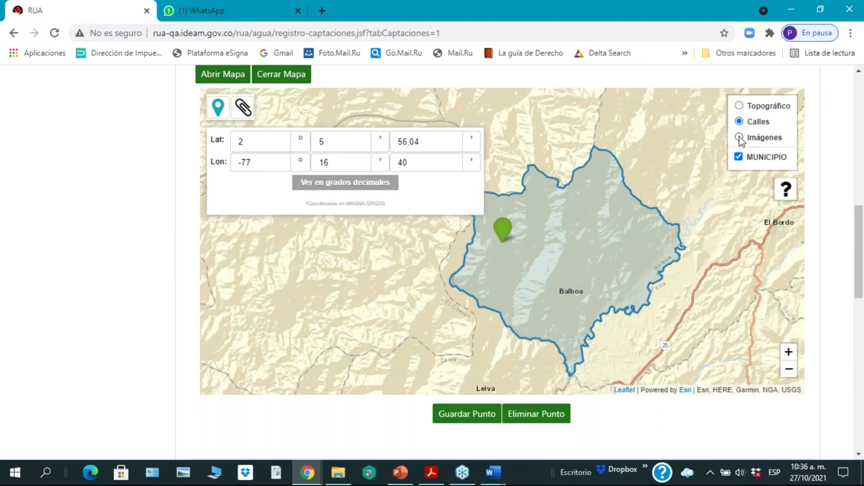
left_click(739, 138)
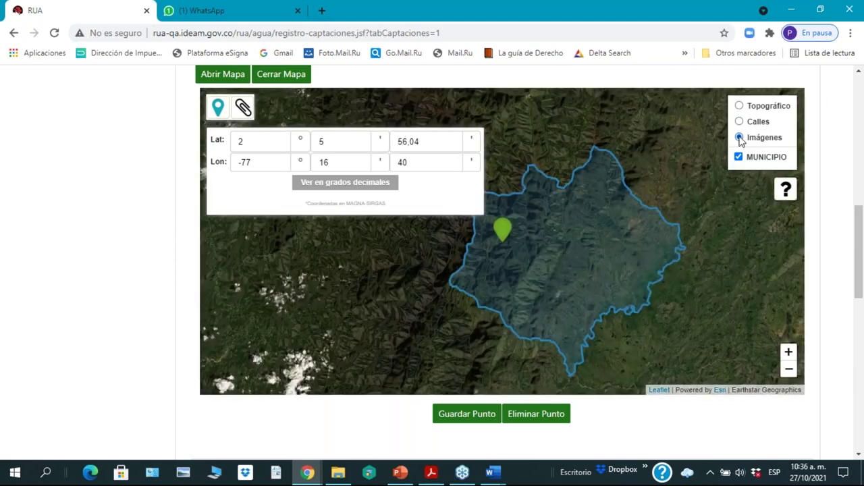
left_click(788, 356)
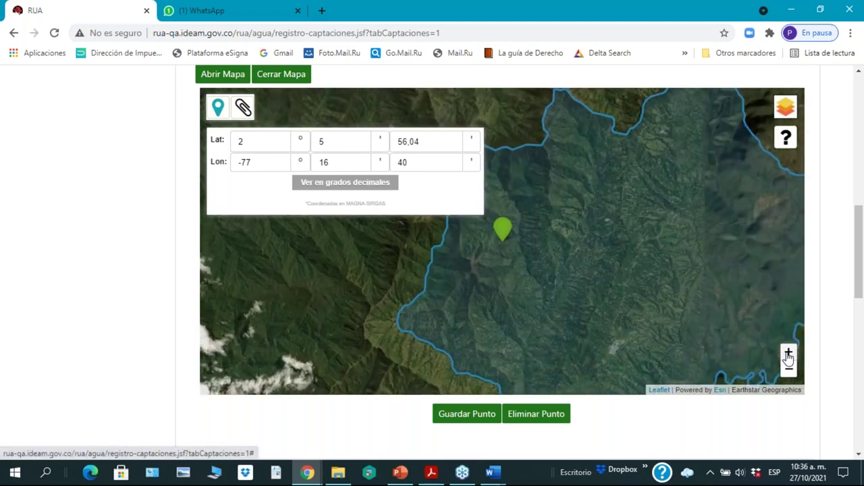
mouse_move(785, 107)
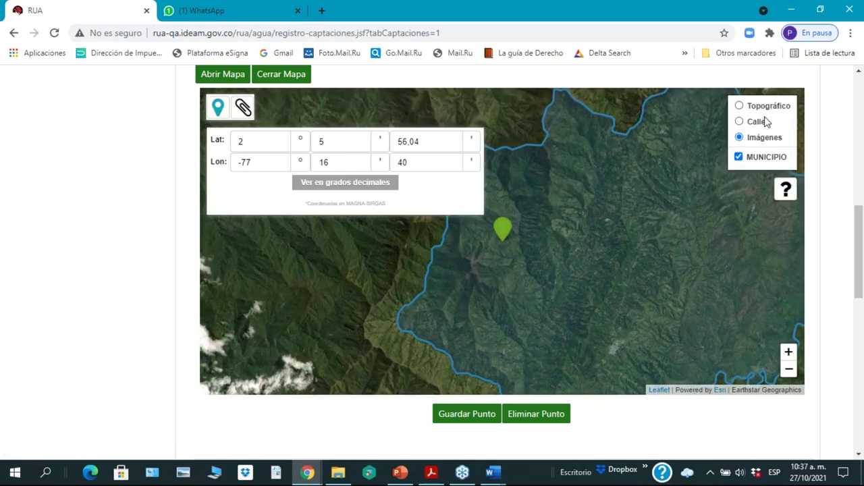
left_click(740, 122)
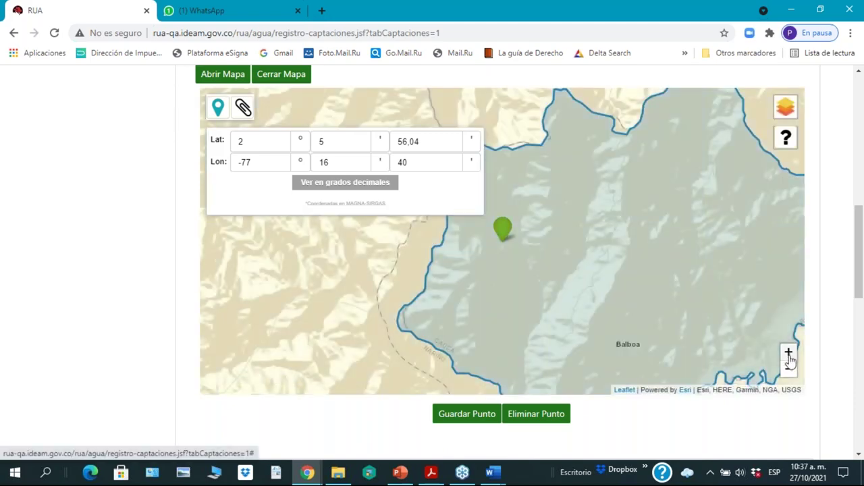
left_click(788, 354)
left_click(788, 354)
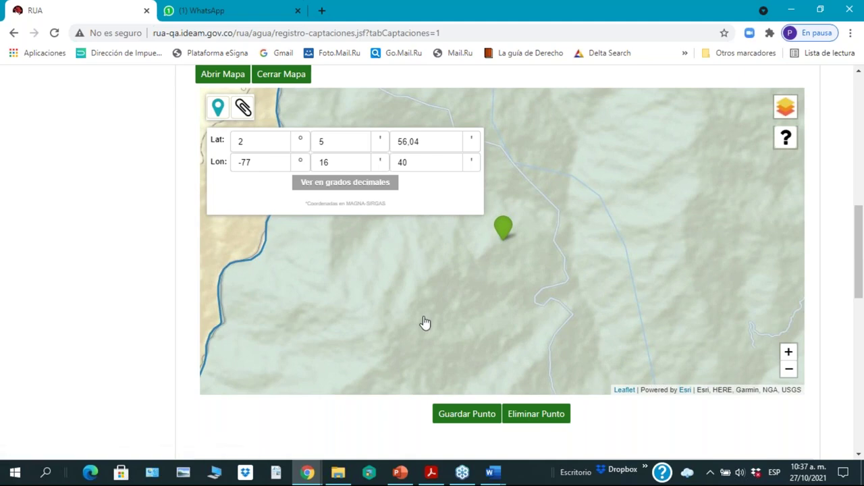
left_click(788, 354)
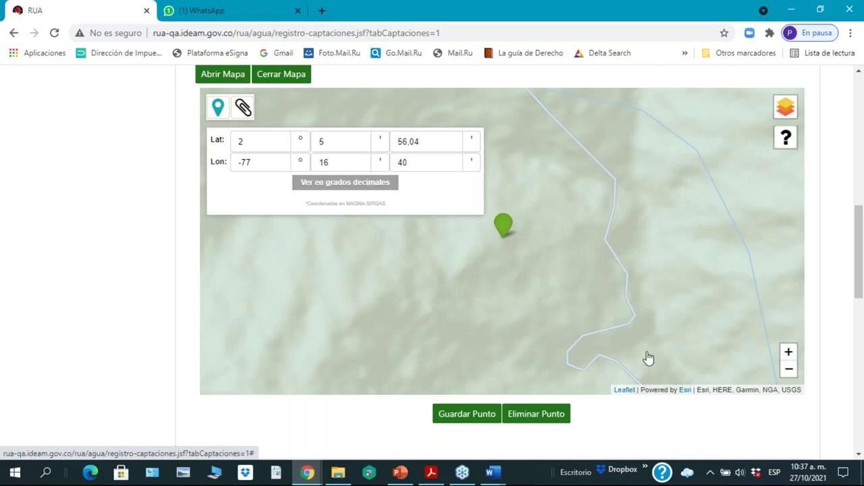
left_click(788, 371)
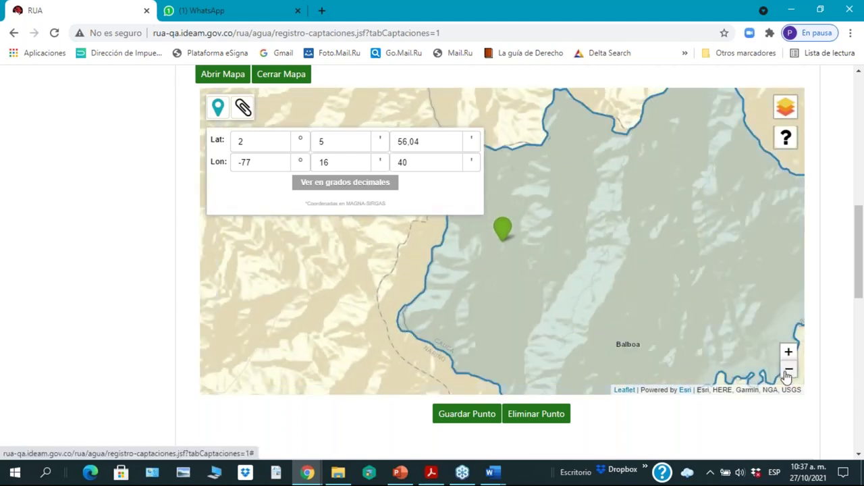
left_click(788, 371)
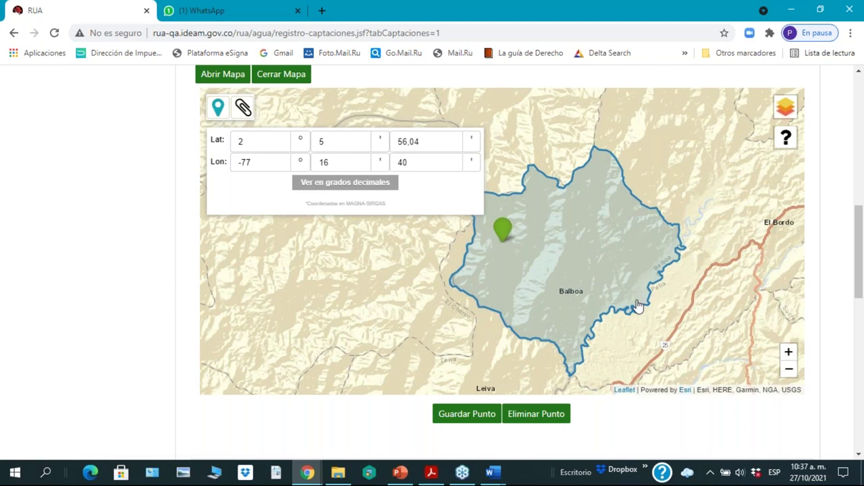
Step: Save the coordinates with Guardar Punto and review the Punto de Captación form
left_click(470, 419)
scroll(861, 279, "up", 1)
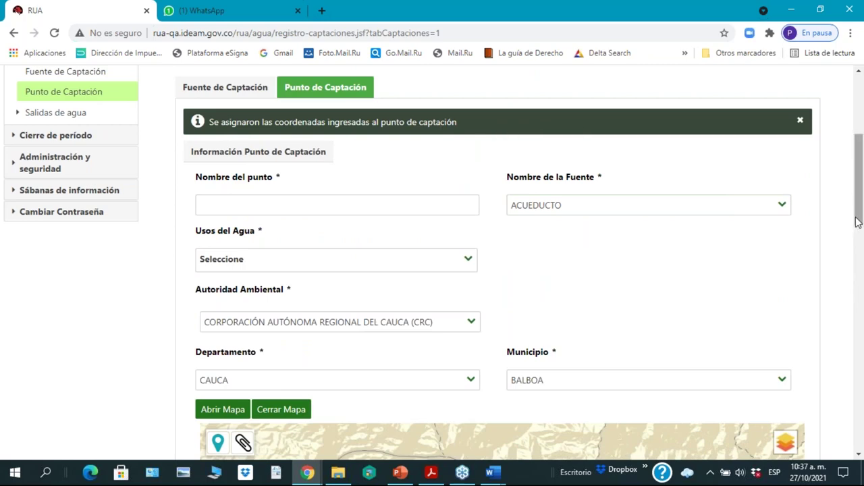
left_click_drag(857, 223, 837, 441)
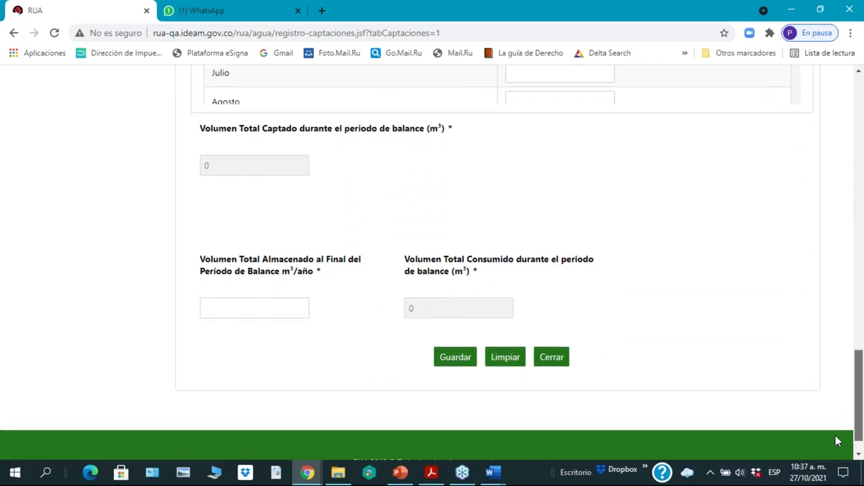
left_click_drag(838, 442, 839, 439)
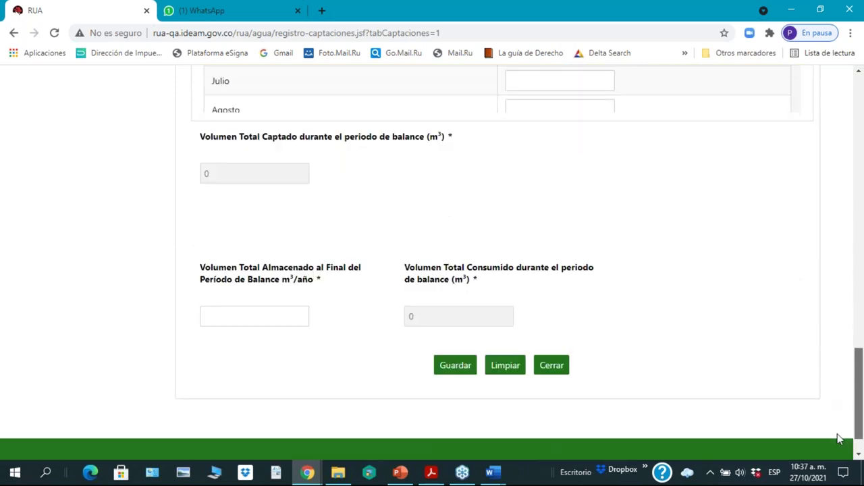
left_click_drag(839, 438, 839, 191)
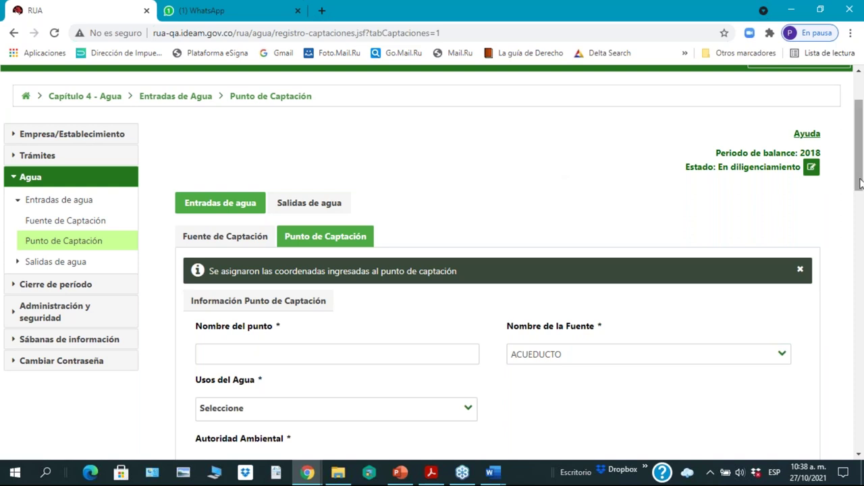
scroll(854, 169, "up", 1)
left_click(821, 120)
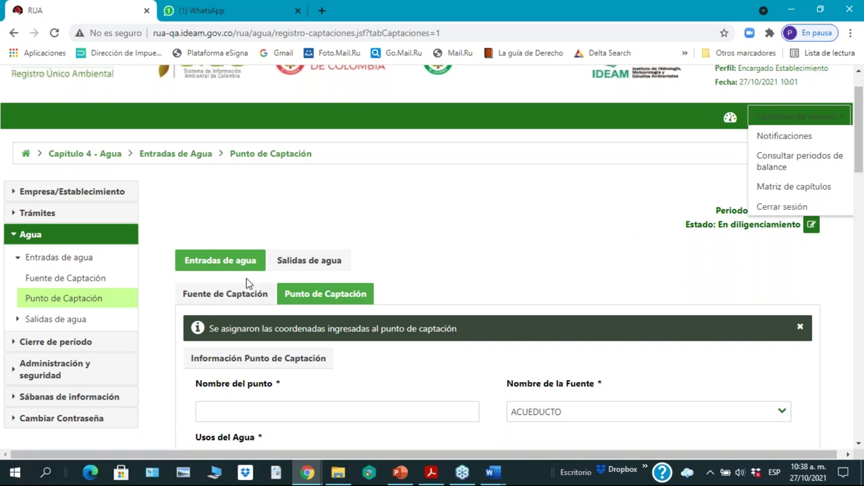
Step: Expand Cierre de período and Empresa/Establecimiento, then open the Establecimiento entry
left_click(47, 342)
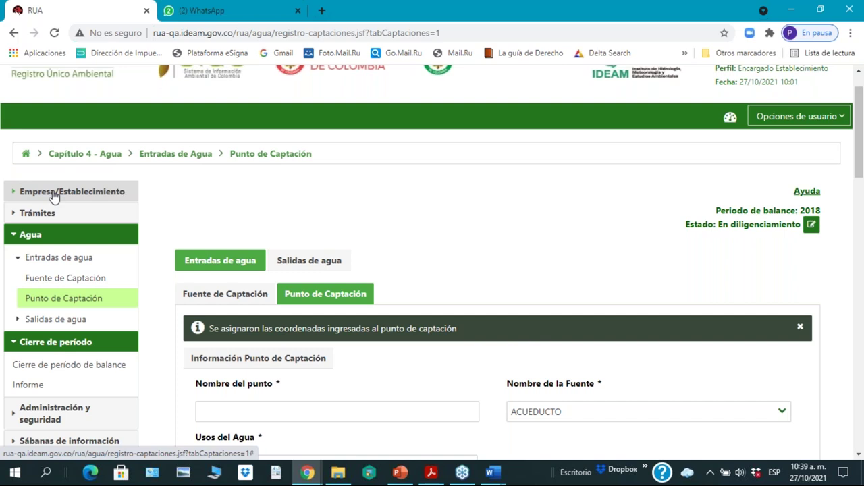
left_click(54, 194)
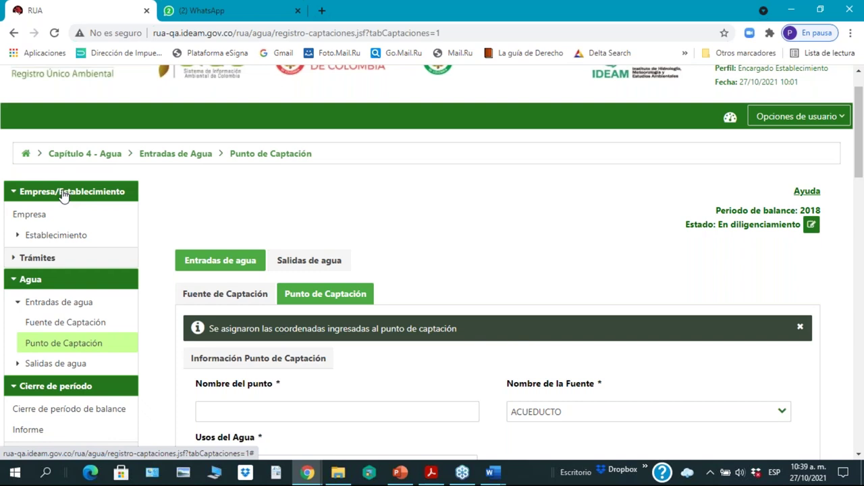
left_click(36, 237)
left_click(29, 215)
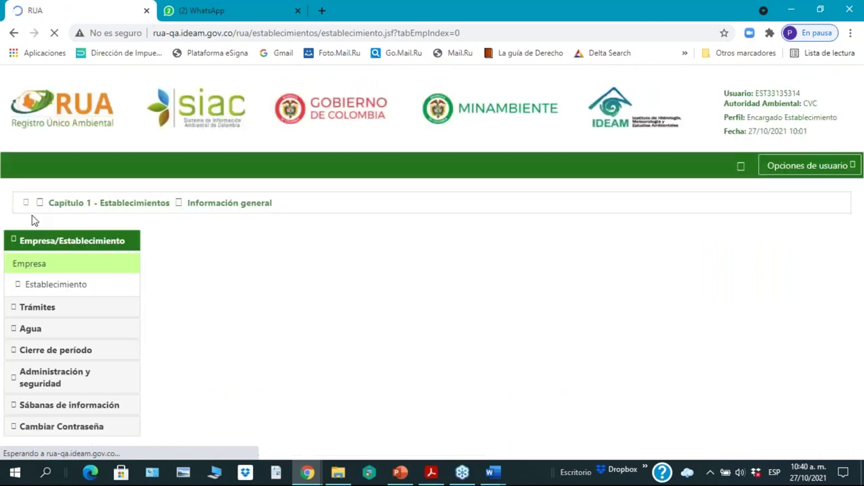
scroll(356, 293, "down", 1)
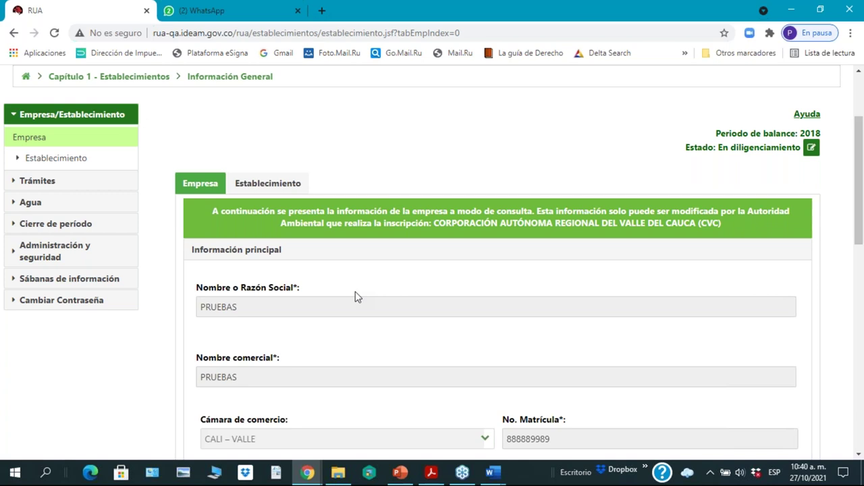
scroll(356, 297, "down", 3)
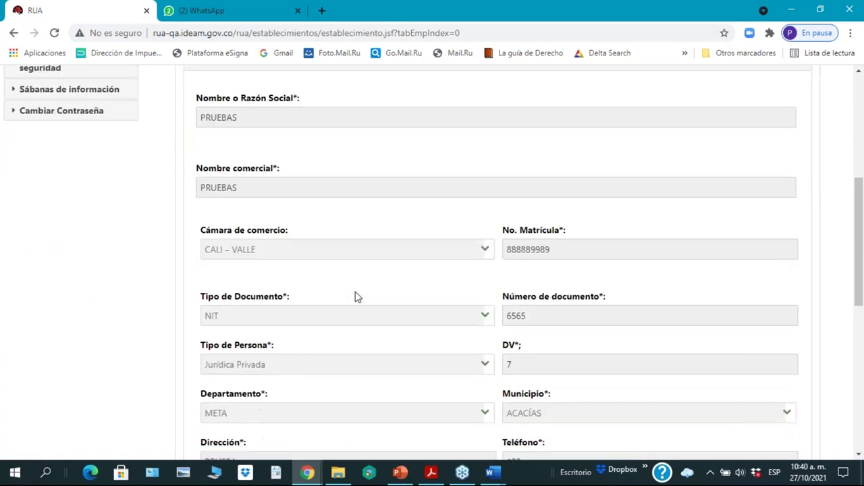
scroll(357, 297, "down", 2)
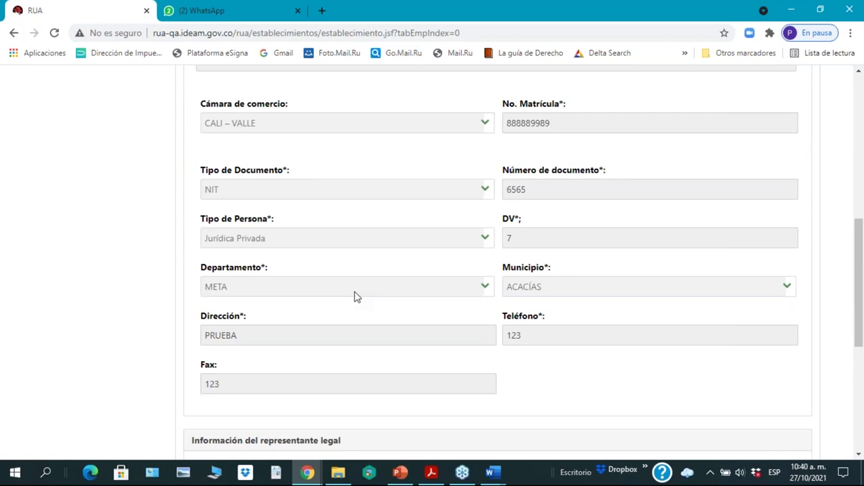
scroll(357, 297, "down", 5)
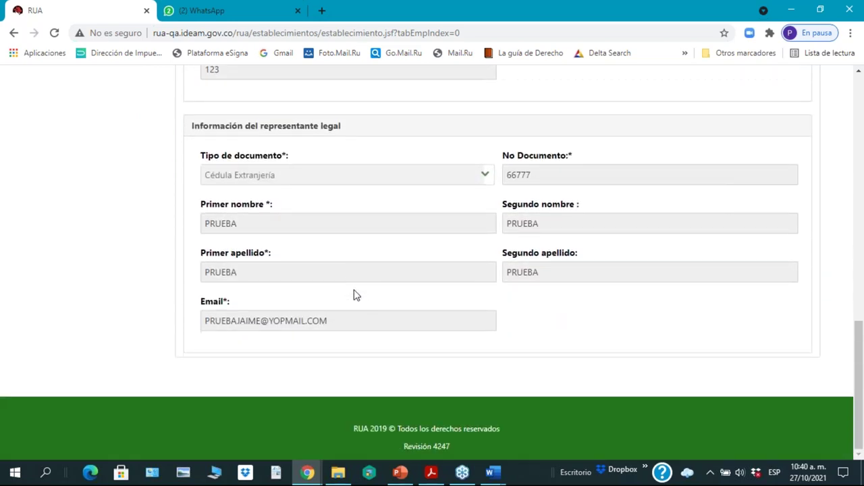
scroll(357, 295, "up", 5)
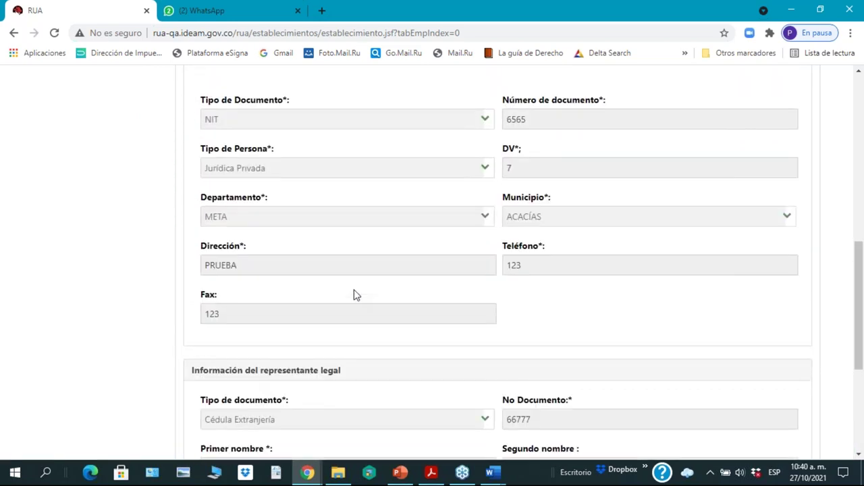
scroll(357, 295, "up", 4)
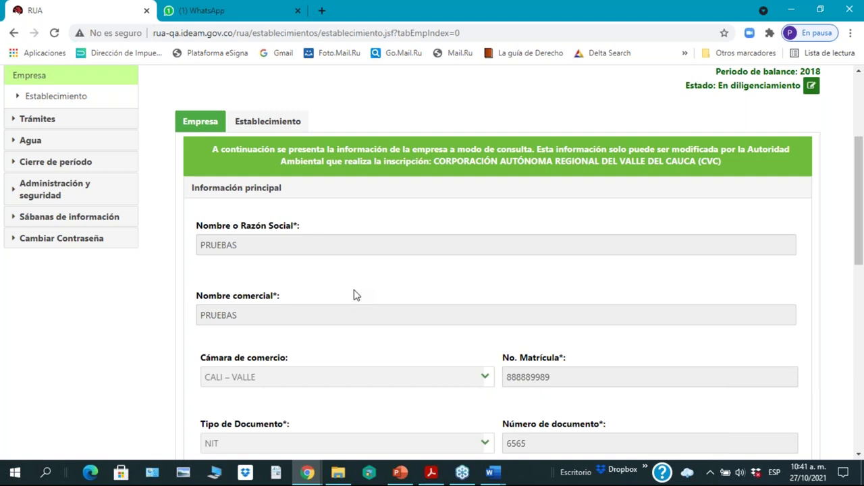
left_click(338, 472)
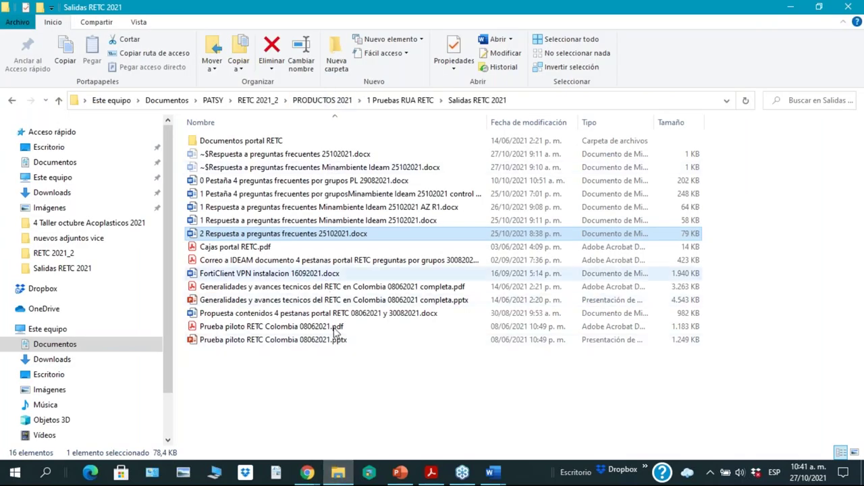
left_click(341, 478)
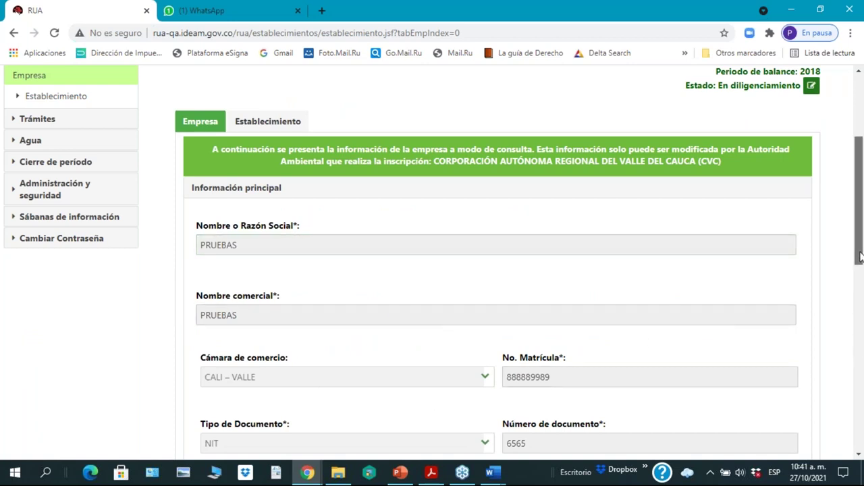
left_click_drag(860, 259, 861, 291)
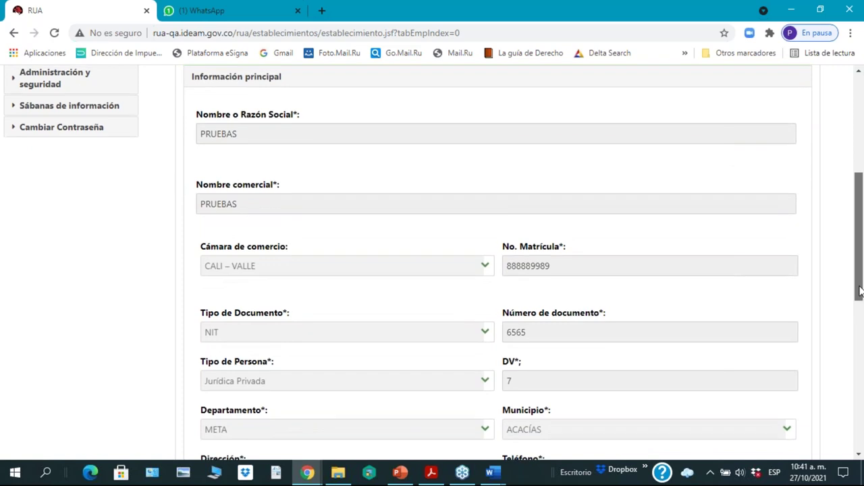
left_click_drag(860, 290, 860, 307)
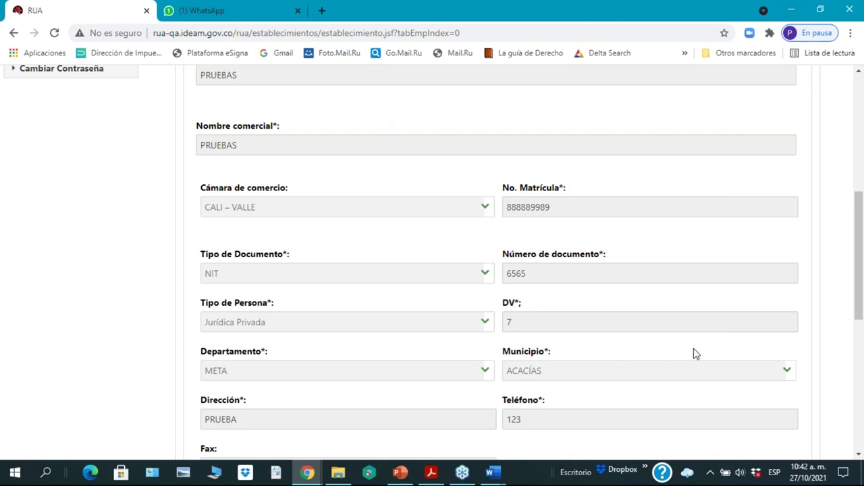
scroll(696, 354, "down", 1)
scroll(696, 353, "down", 4)
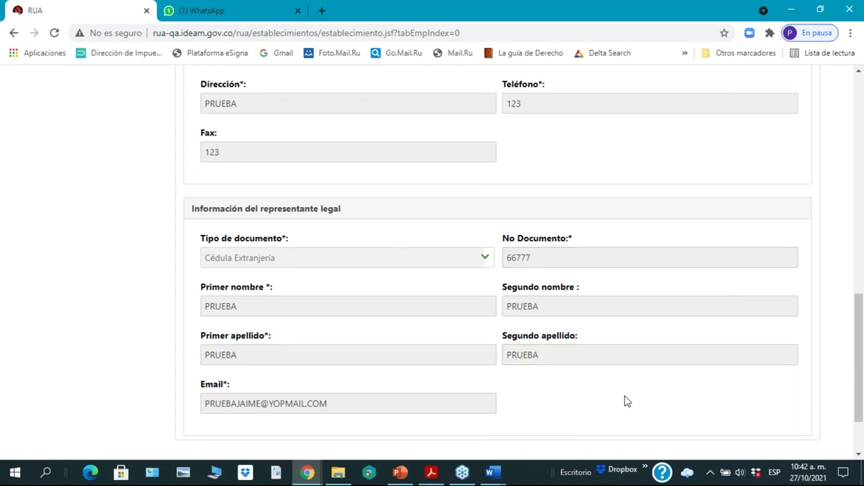
scroll(625, 403, "down", 2)
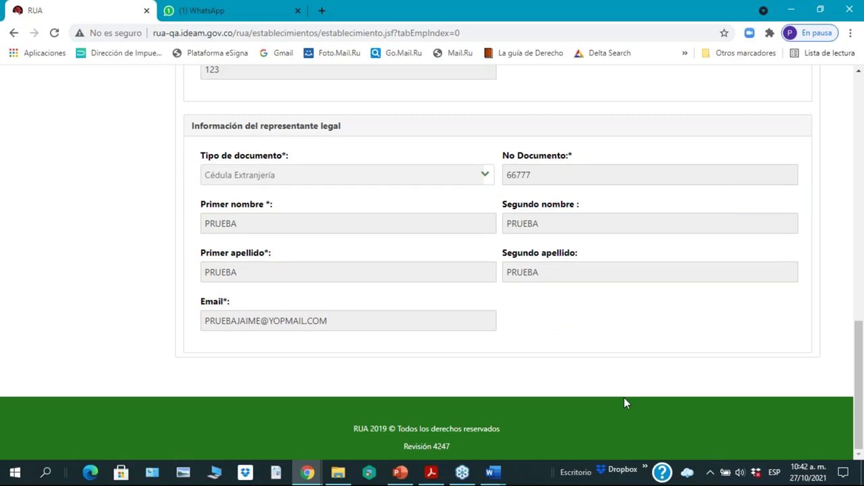
scroll(623, 403, "up", 3)
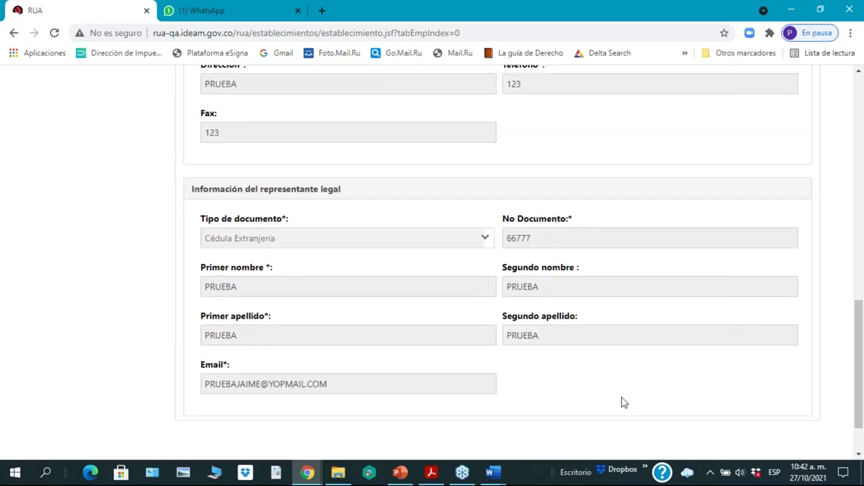
scroll(624, 403, "up", 3)
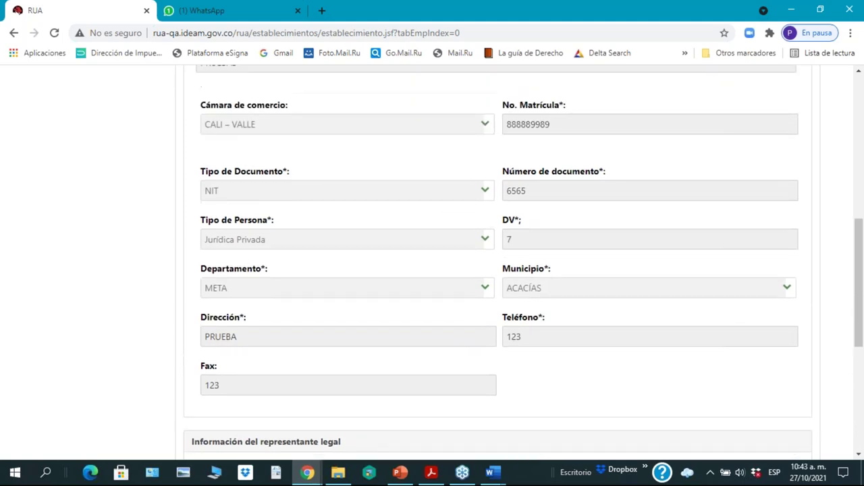
scroll(624, 403, "up", 4)
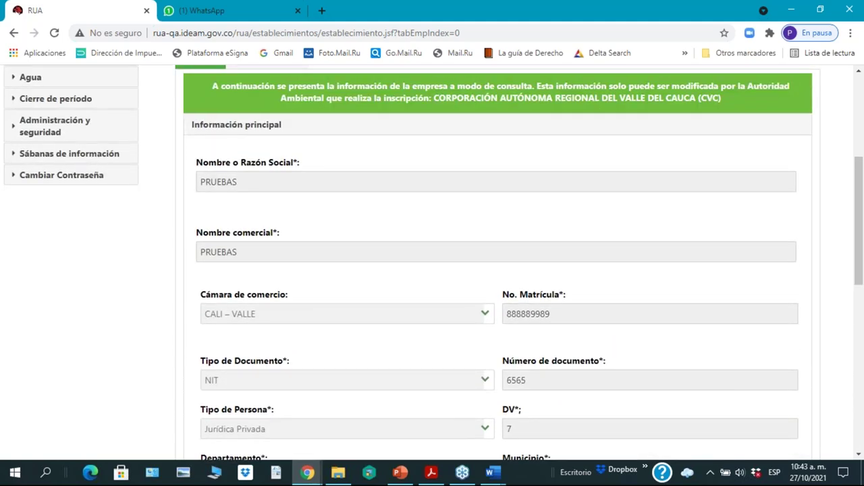
scroll(626, 390, "up", 1)
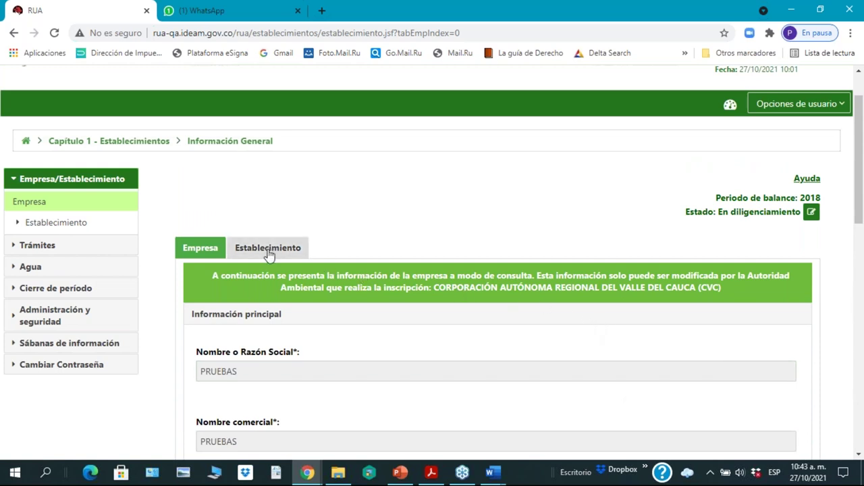
Step: Open the Establecimiento tab for TALLER ACOPLÁSTICOS and scroll down to the Clasificación del suelo field
left_click(268, 249)
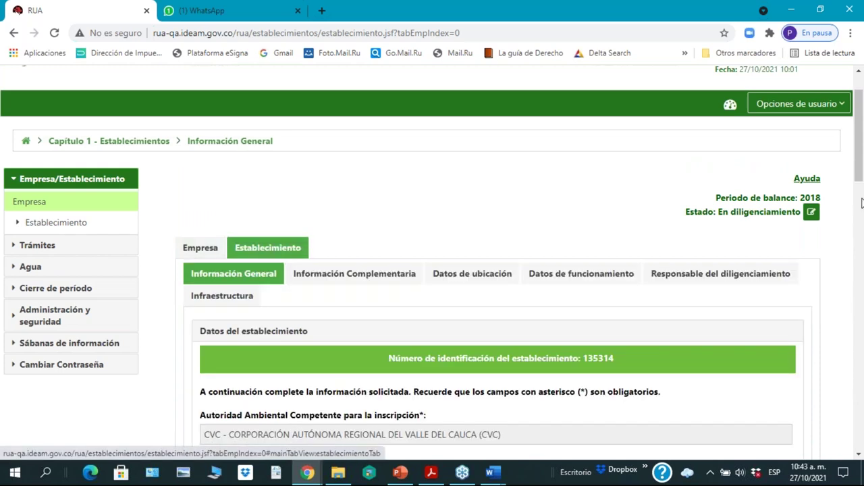
left_click_drag(860, 174, 861, 192)
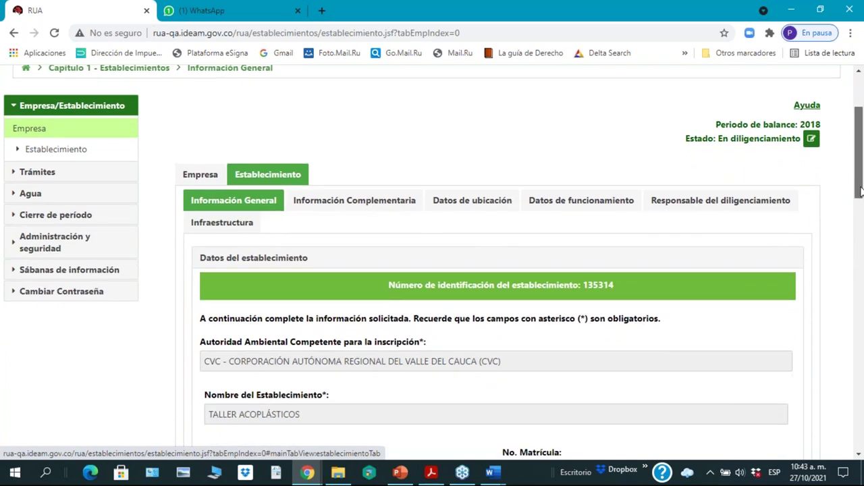
left_click_drag(860, 193, 861, 188)
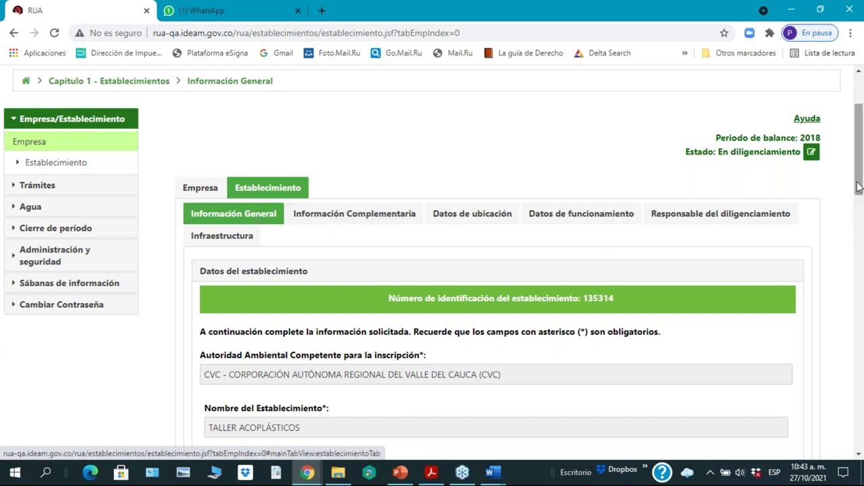
left_click_drag(860, 190, 859, 251)
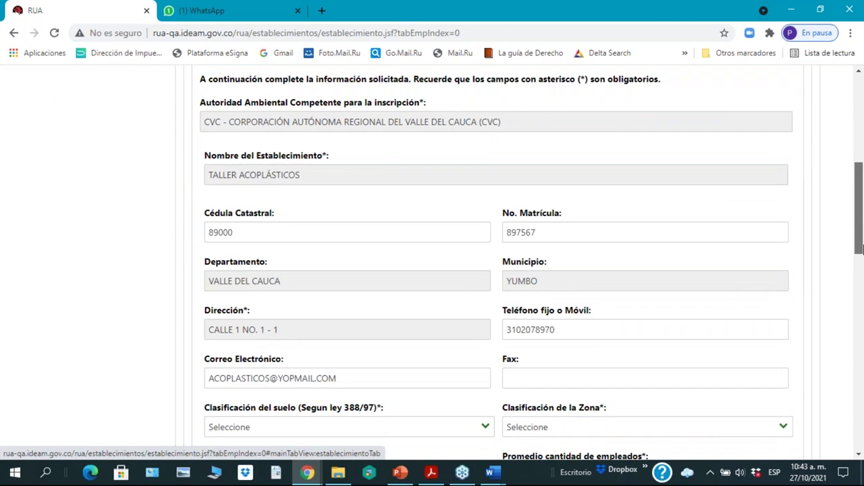
left_click_drag(860, 250, 860, 262)
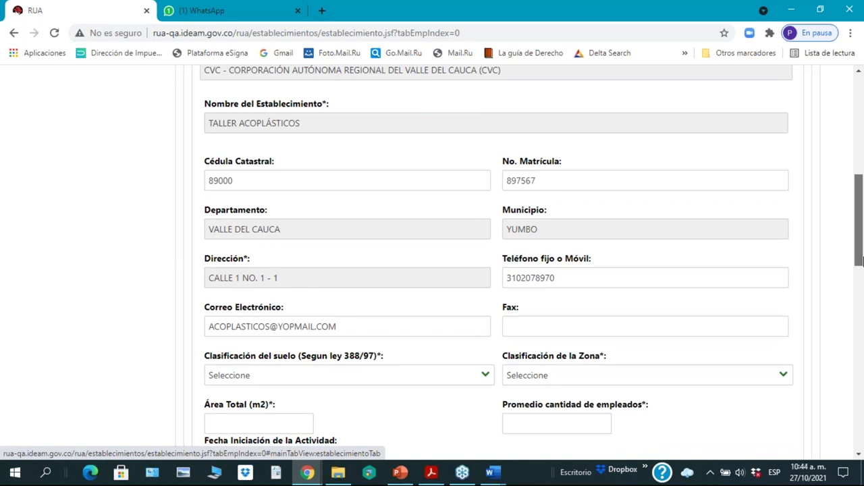
left_click_drag(860, 262, 860, 266)
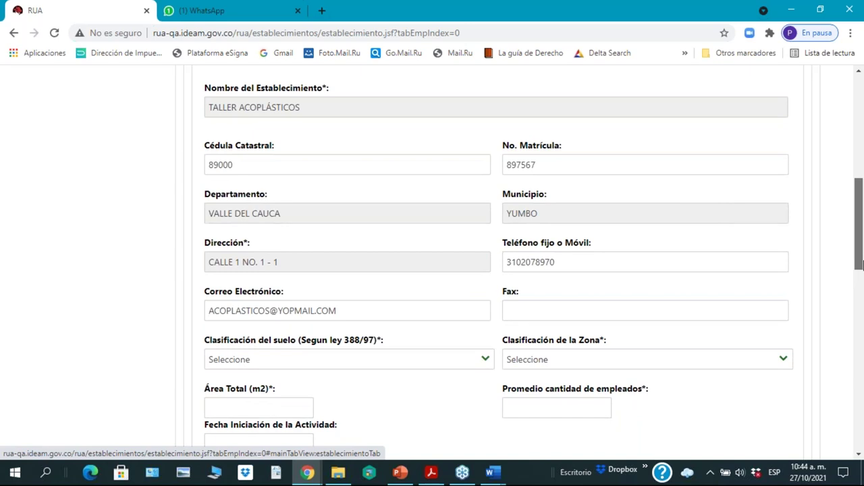
left_click_drag(860, 265, 860, 233)
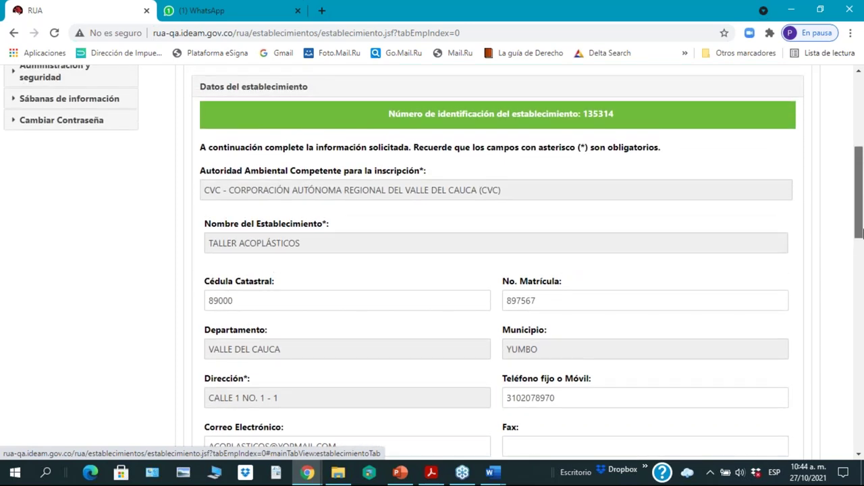
left_click_drag(860, 233, 859, 213)
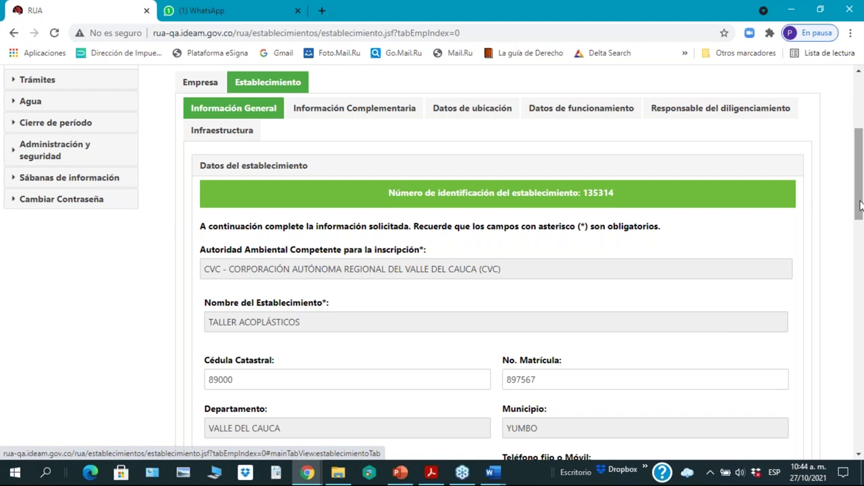
left_click_drag(860, 208, 859, 308)
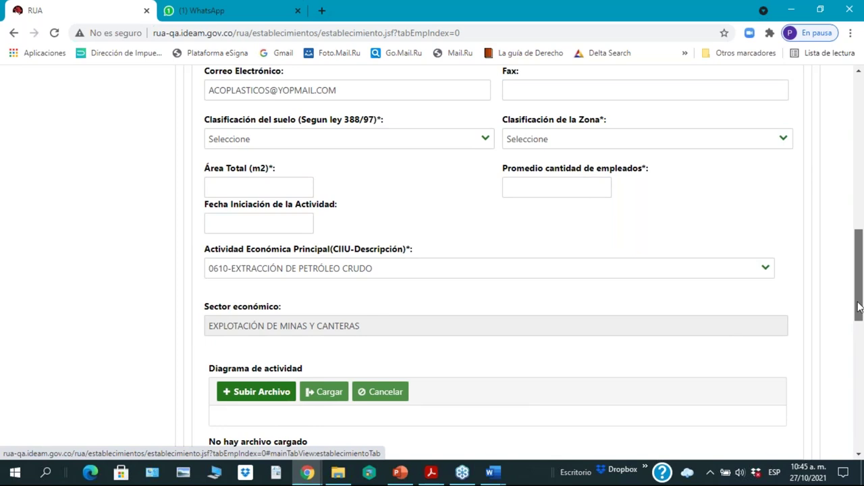
left_click_drag(858, 307, 856, 287)
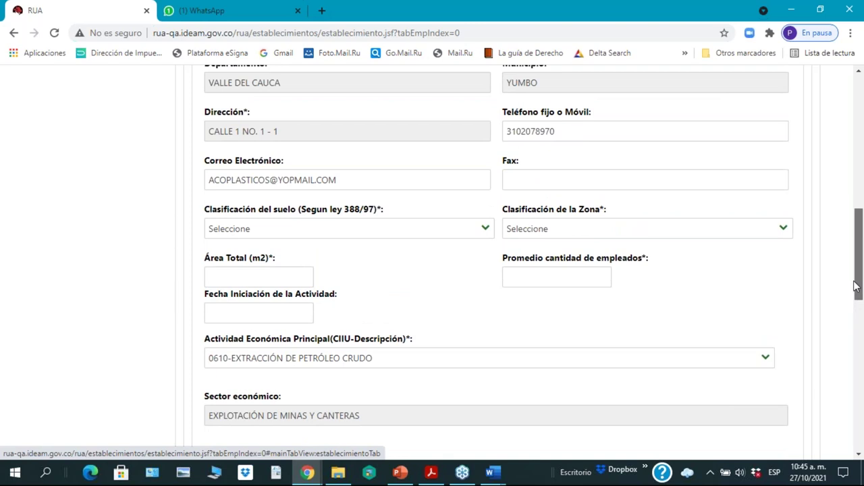
scroll(844, 294, "down", 1)
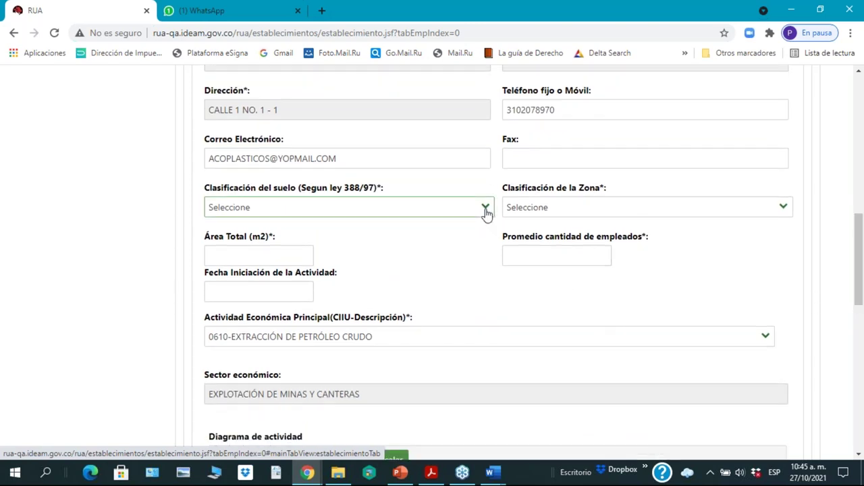
Step: Set Clasificación del suelo to Suelo urbano and Clasificación de la Zona to Industrial
left_click(486, 212)
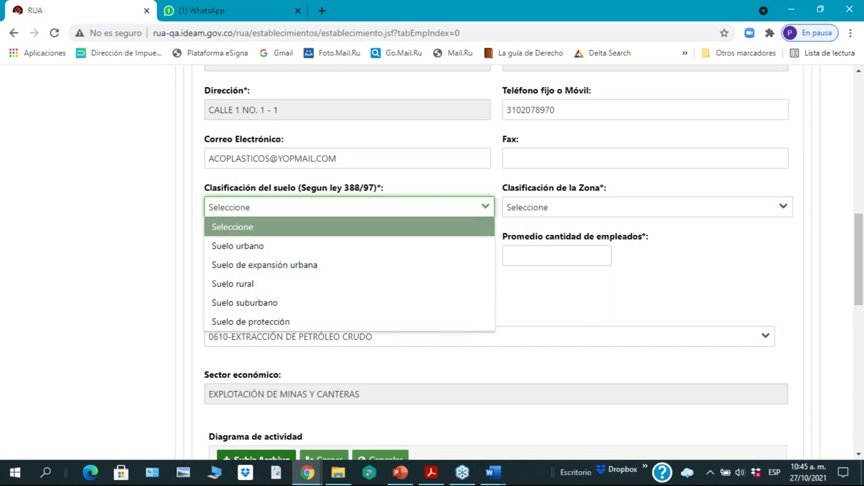
left_click(587, 306)
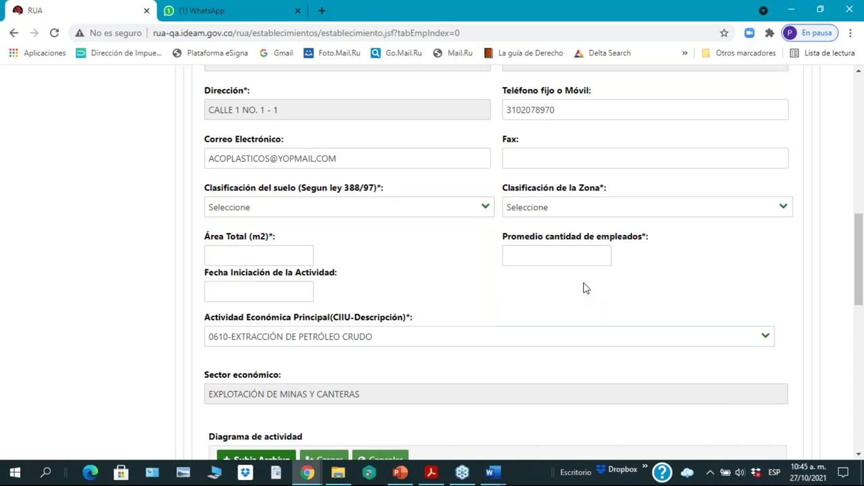
left_click(486, 210)
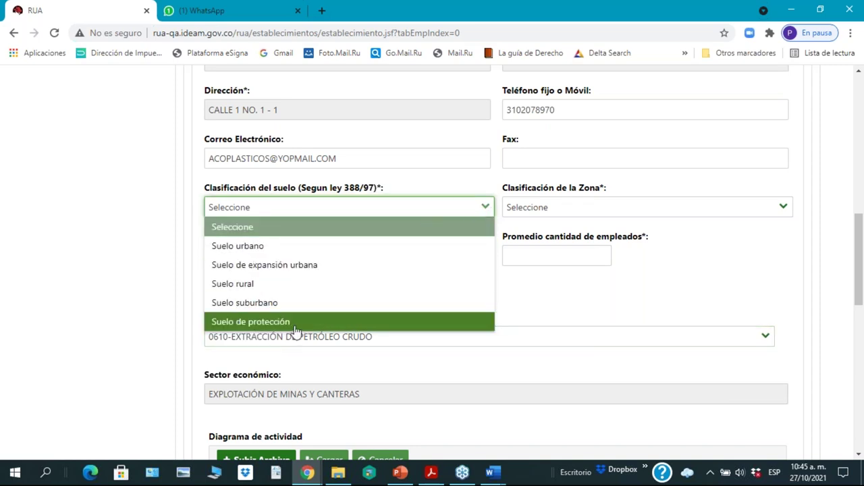
left_click(244, 251)
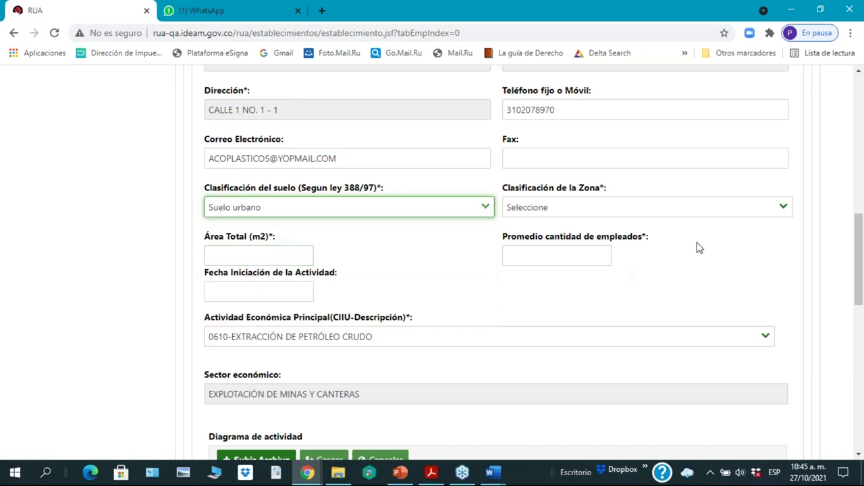
left_click(783, 207)
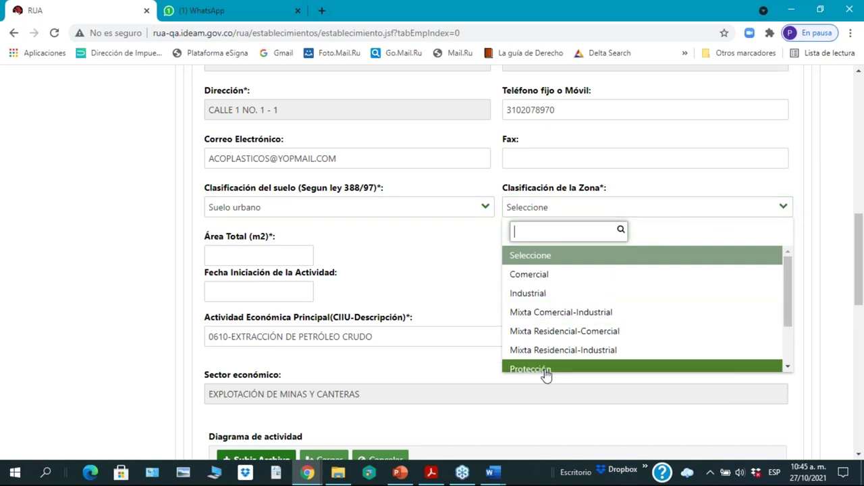
left_click(542, 295)
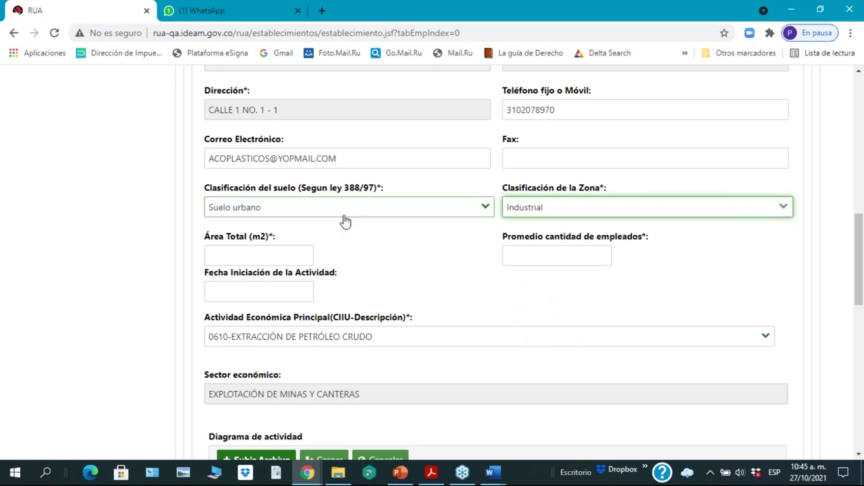
scroll(396, 333, "down", 1)
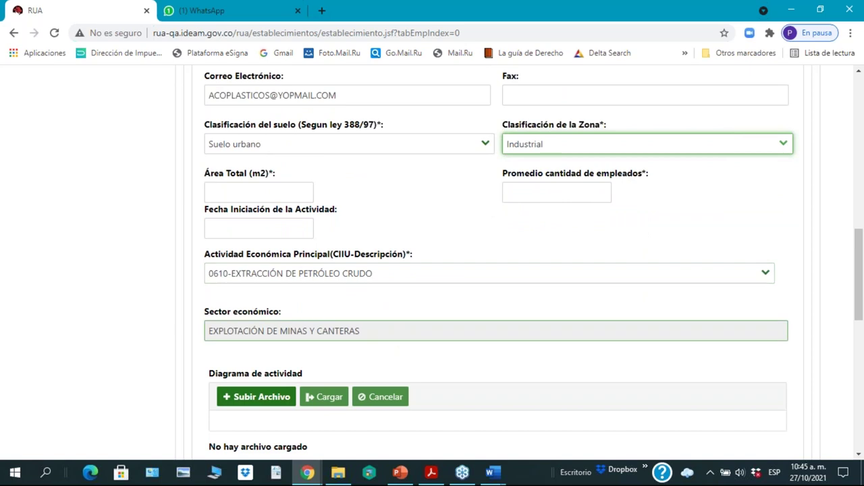
scroll(496, 263, "down", 2)
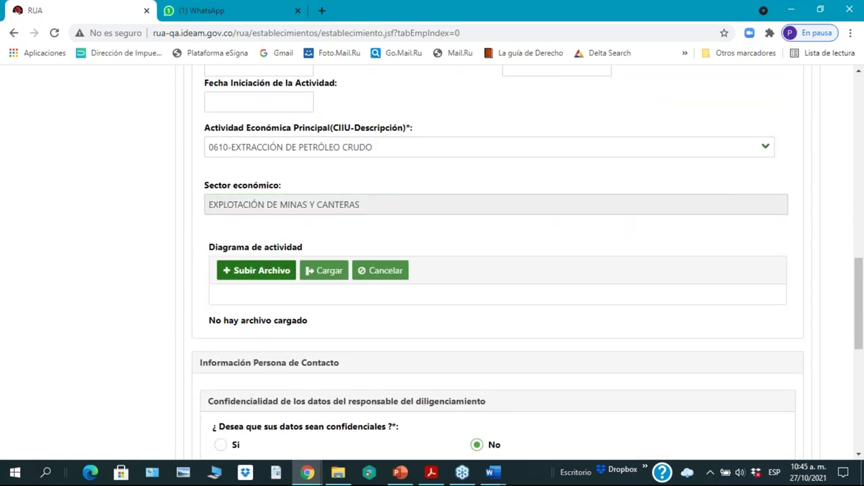
Step: Enter 1.000 as Área Total (m2) and 60 as the average number of employees
scroll(399, 333, "up", 3)
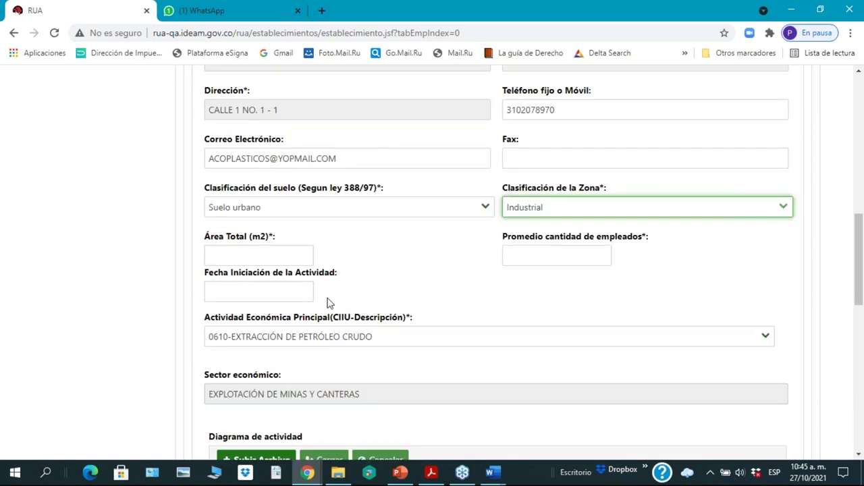
left_click(262, 254)
type("1.00")
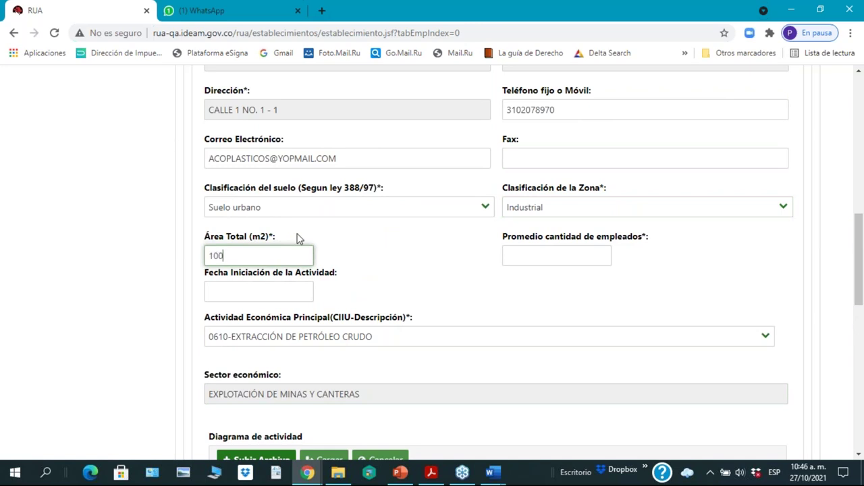
type("0")
left_click(640, 286)
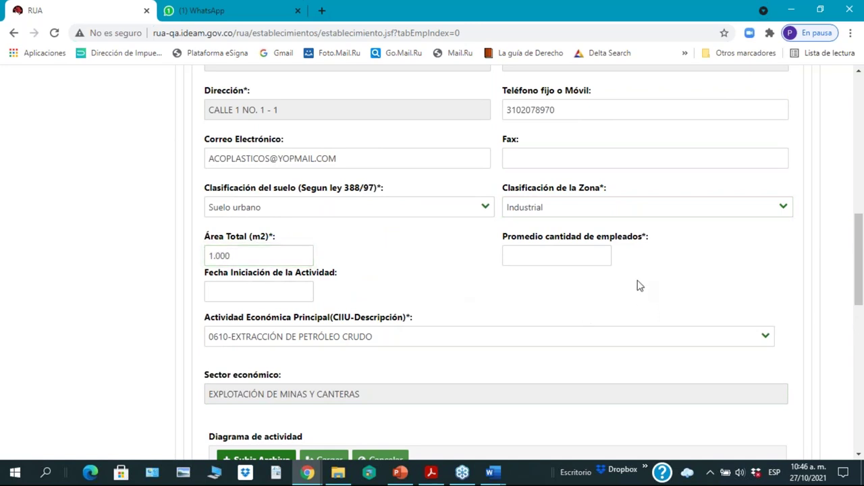
left_click(551, 254)
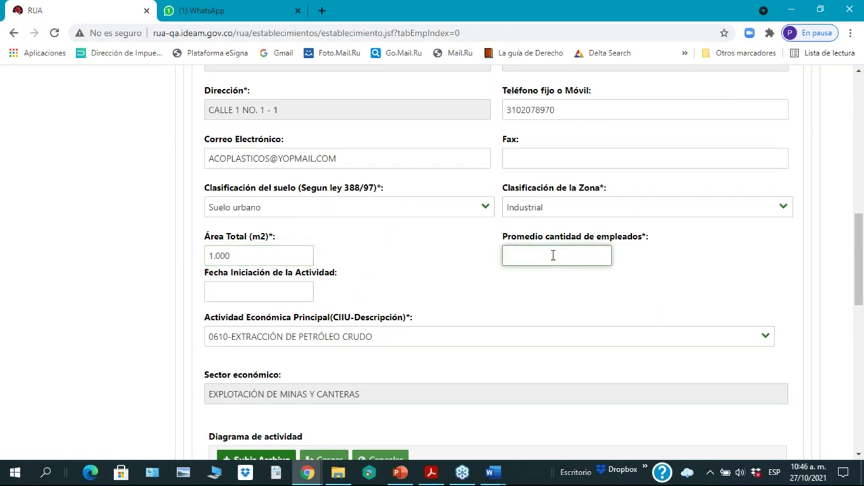
type("60")
Step: Check the Actividad list and close it, leaving 0610 as the main activity
scroll(513, 320, "down", 1)
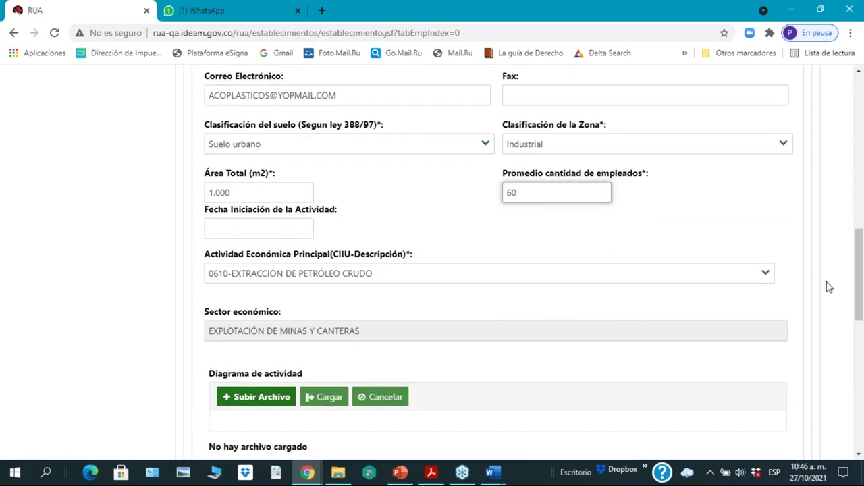
left_click(766, 277)
left_click(766, 277)
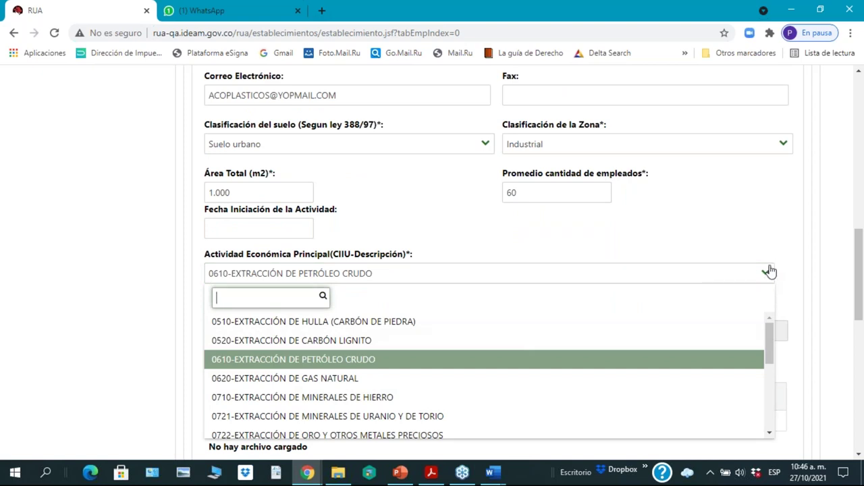
left_click(783, 238)
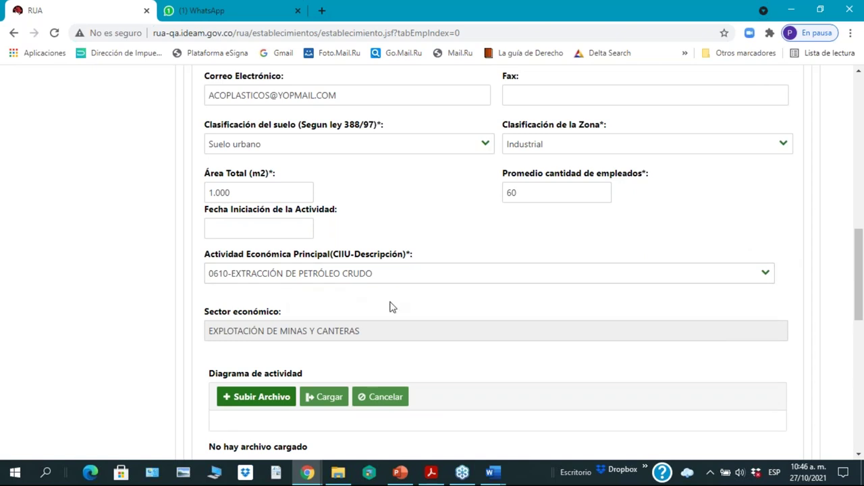
left_click(528, 194)
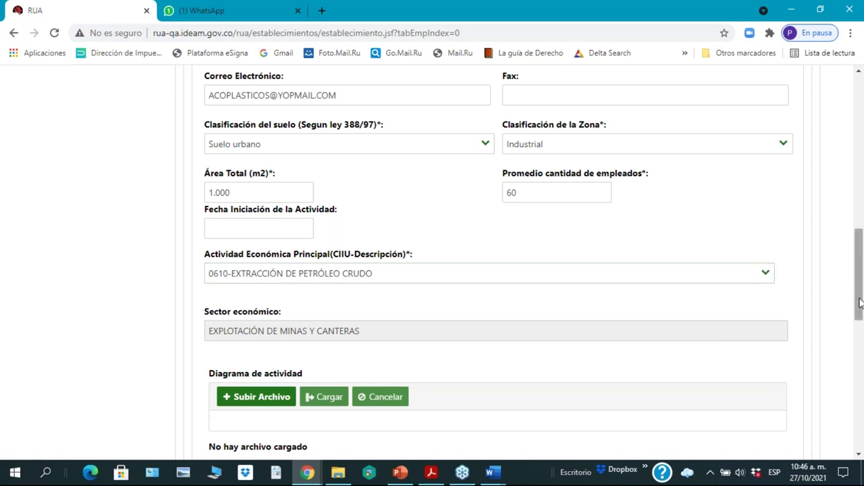
left_click_drag(859, 303, 859, 313)
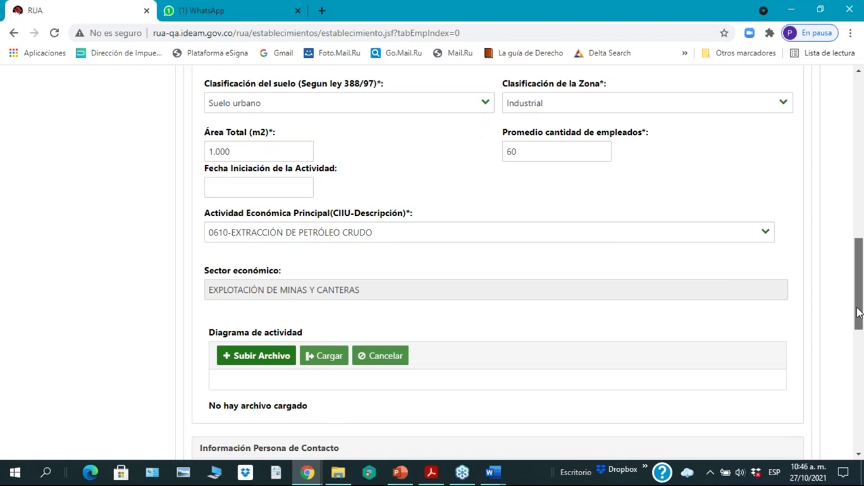
left_click_drag(859, 312, 859, 312)
left_click_drag(859, 311, 859, 317)
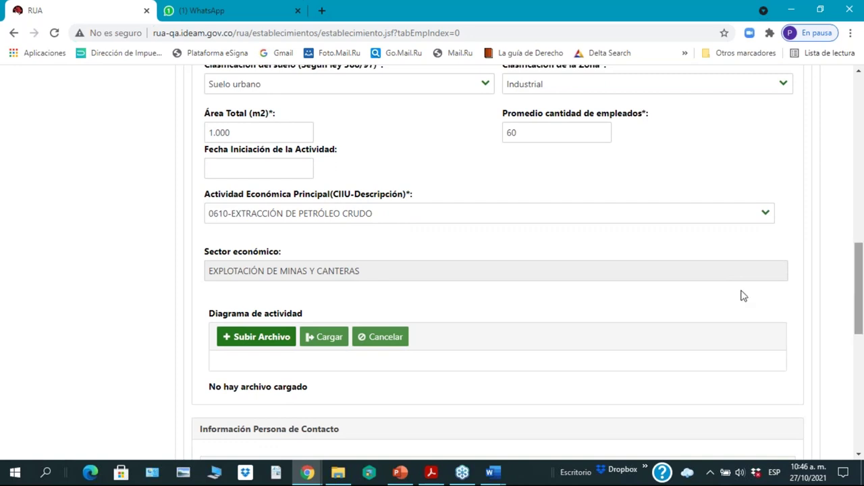
Step: Set Fecha Iniciación de la Actividad to 13 November 2012 in the calendar
left_click(281, 166)
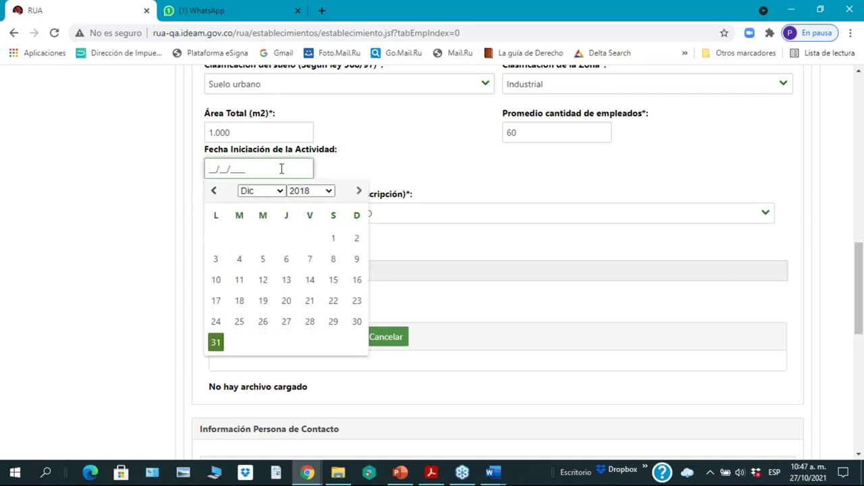
left_click(329, 194)
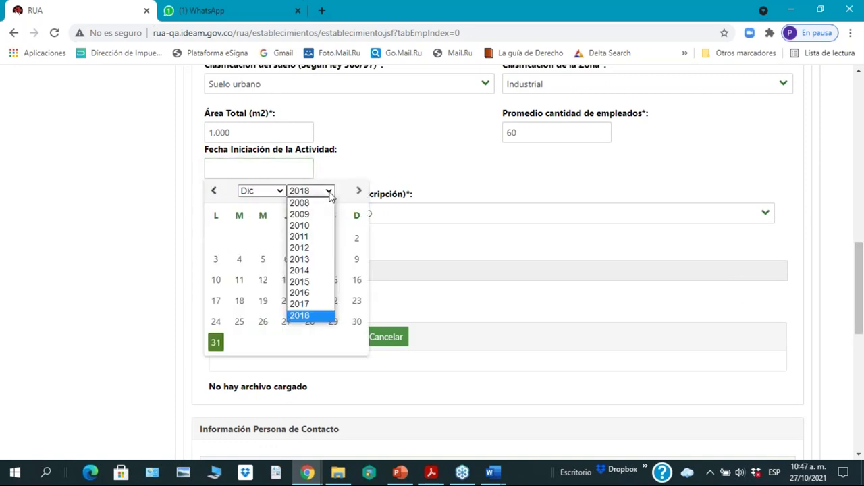
left_click(300, 249)
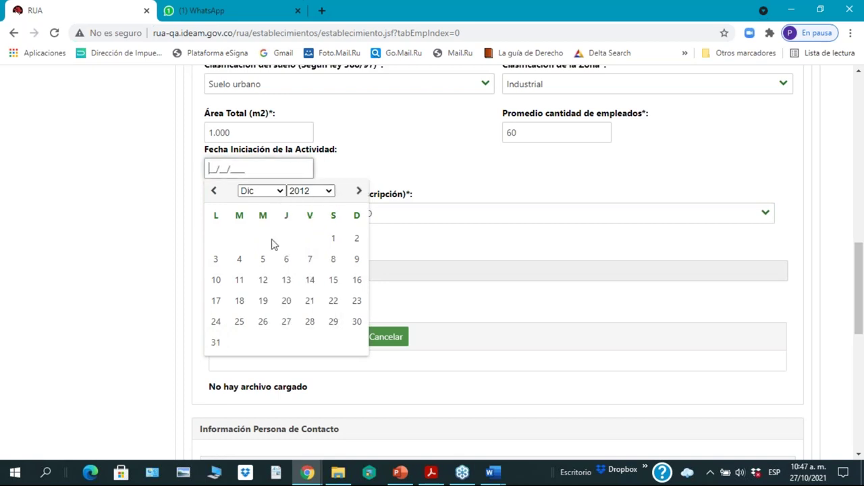
left_click(214, 191)
left_click(239, 279)
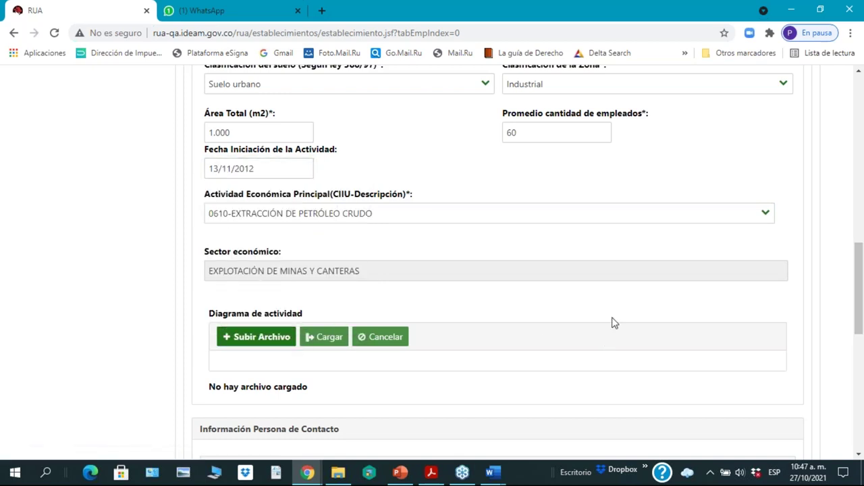
scroll(613, 323, "down", 1)
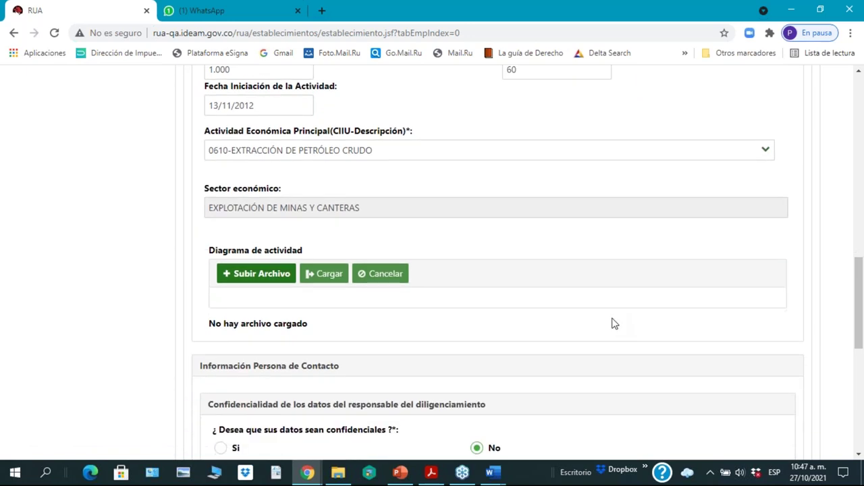
scroll(613, 322, "down", 1)
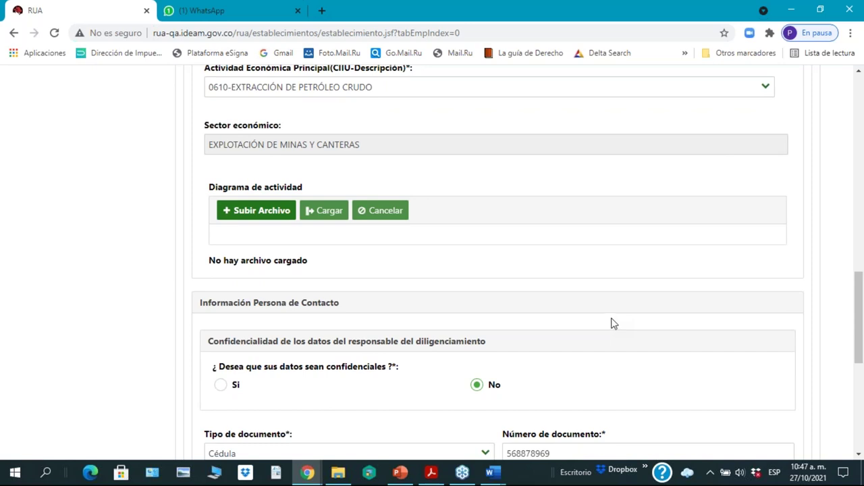
scroll(611, 322, "up", 2)
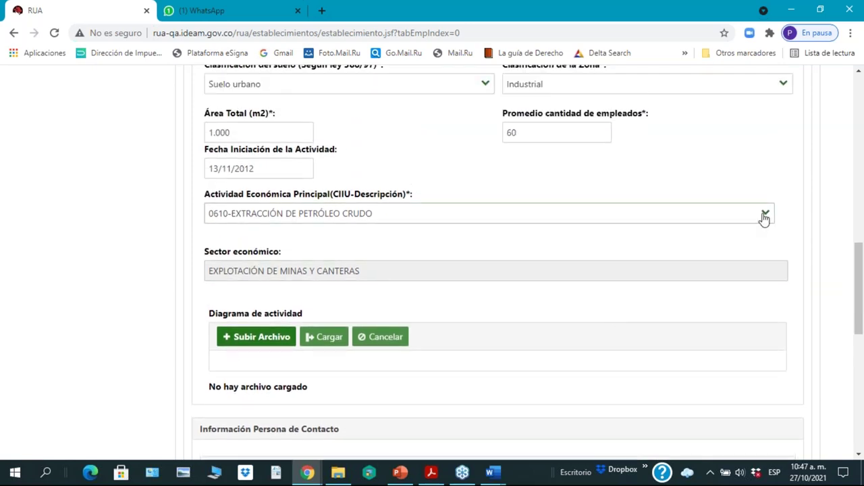
Step: Browse the CIIU activity list without changing 0610-EXTRACCIÓN DE PETRÓLEO CRUDO, then scroll to Diagrama de actividad
left_click(764, 216)
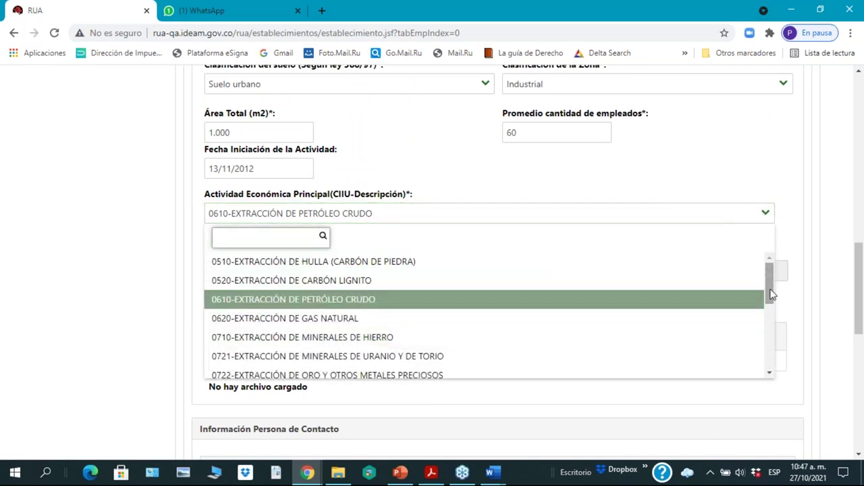
left_click_drag(771, 295, 773, 356)
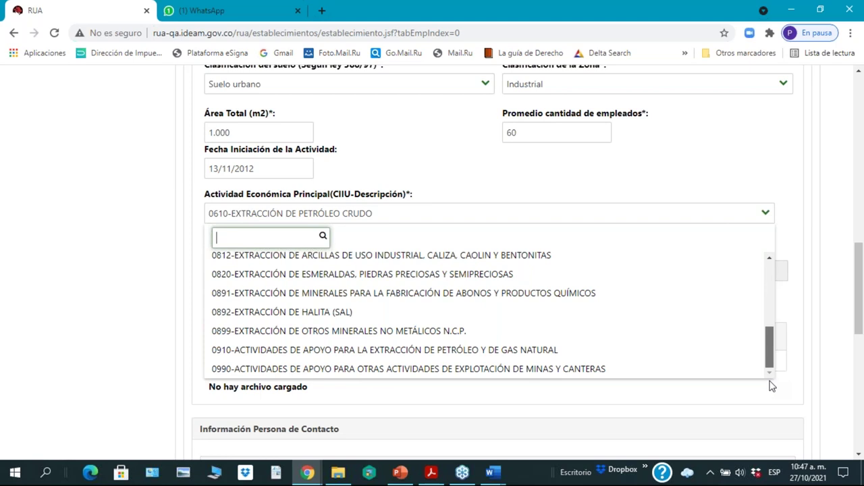
left_click_drag(770, 362, 772, 282)
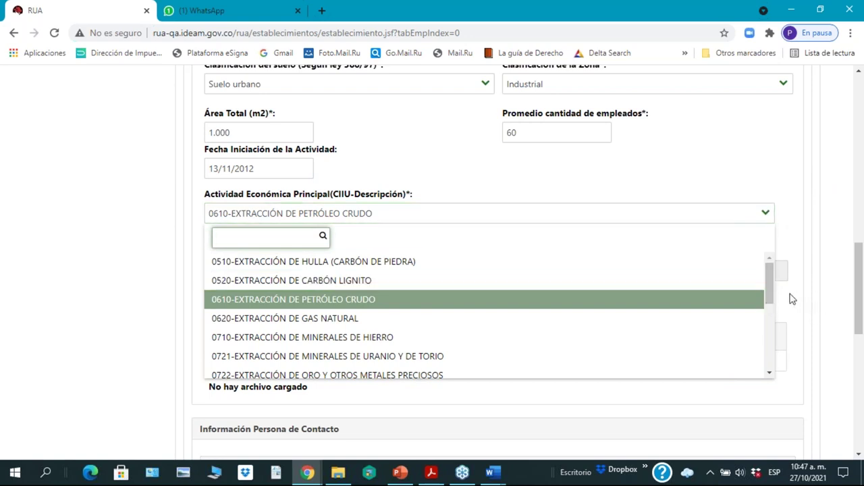
left_click_drag(771, 293, 777, 272)
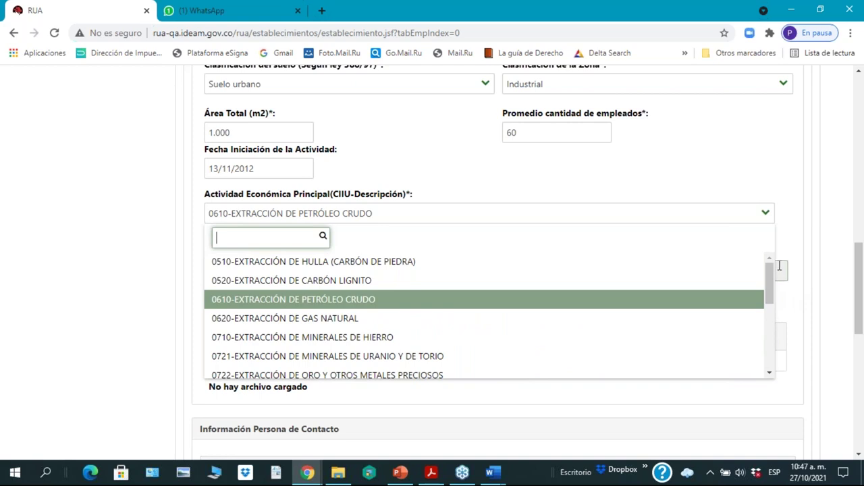
left_click(766, 179)
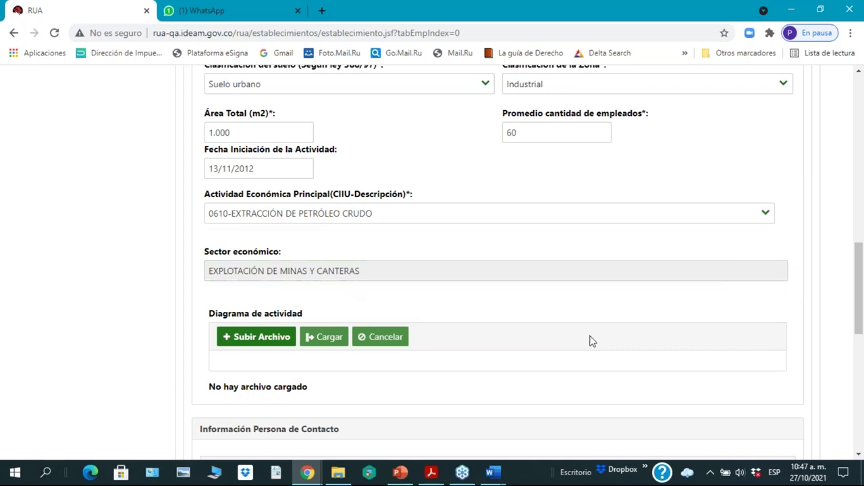
scroll(592, 341, "down", 1)
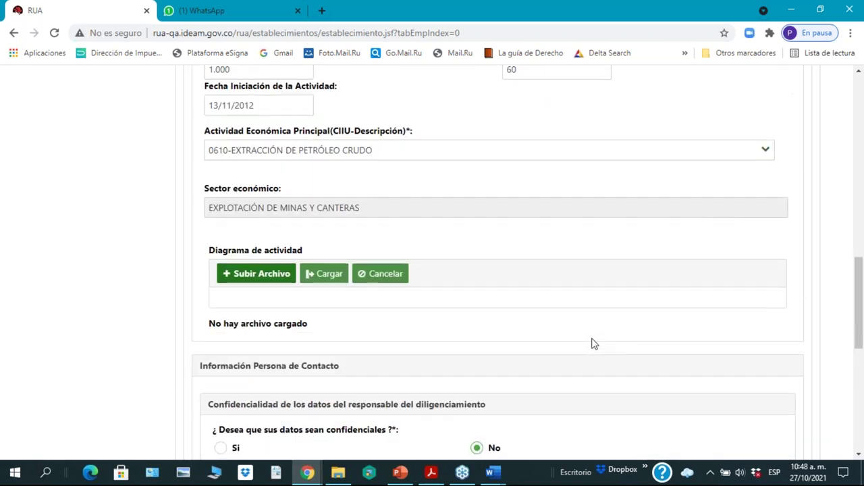
scroll(592, 344, "down", 1)
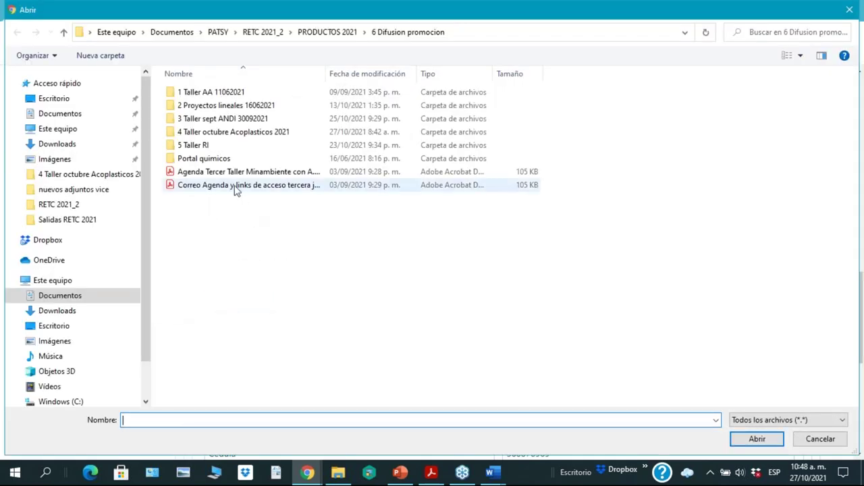
Step: Attach and load 'Agenda Tercer Taller Minambiente con A.A. septiembre 2021.pdf' as the activity diagram
left_click(243, 173)
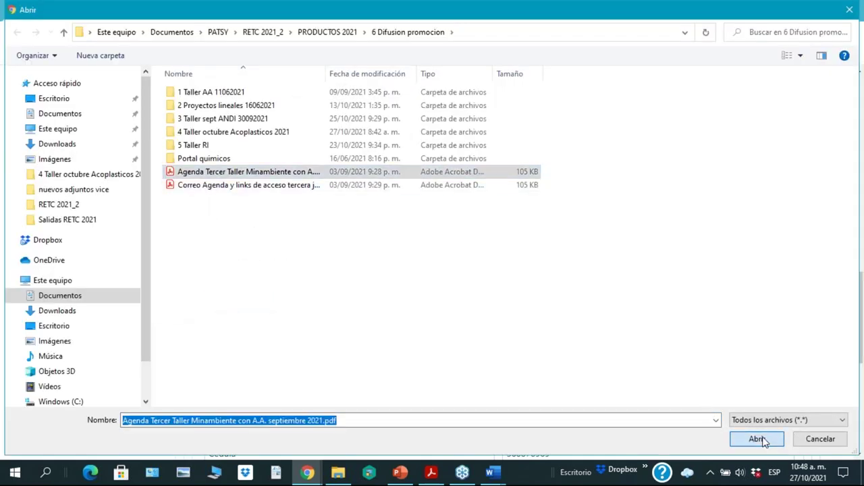
left_click(764, 443)
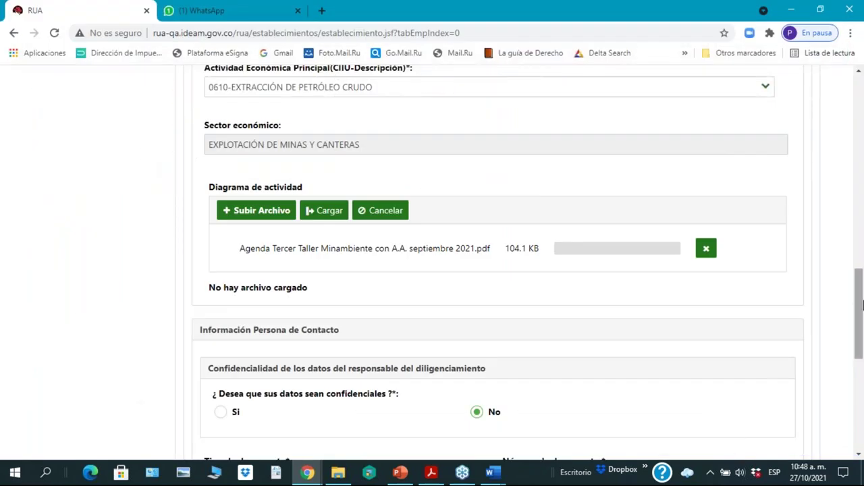
left_click_drag(858, 330, 859, 335)
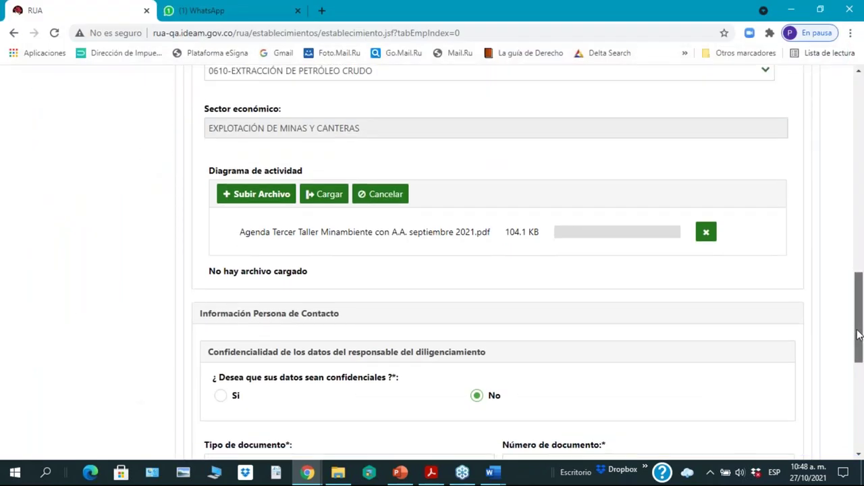
left_click(330, 199)
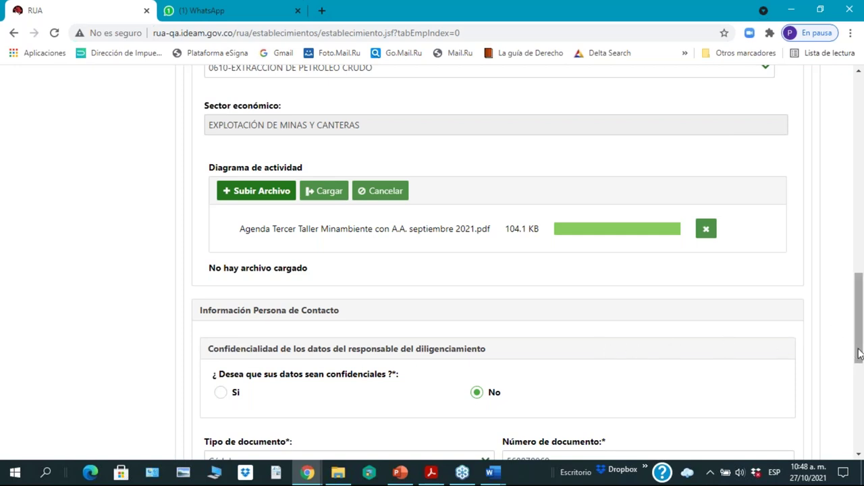
left_click_drag(858, 353, 859, 370)
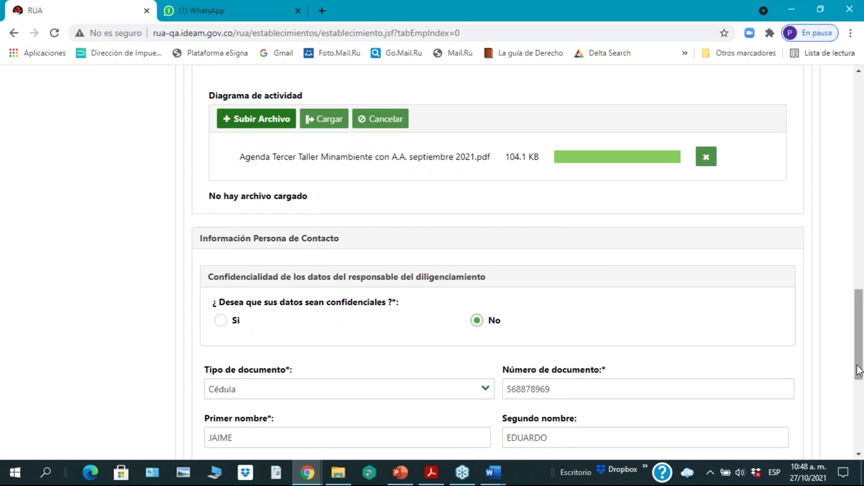
left_click(221, 322)
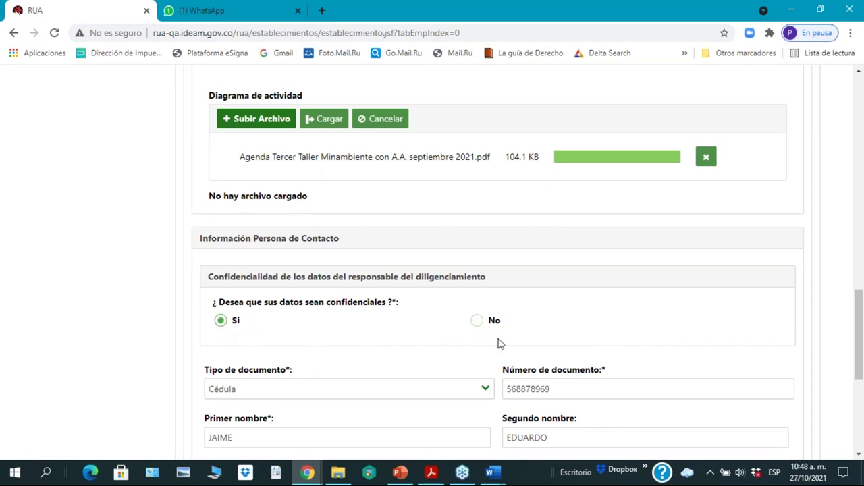
left_click(477, 322)
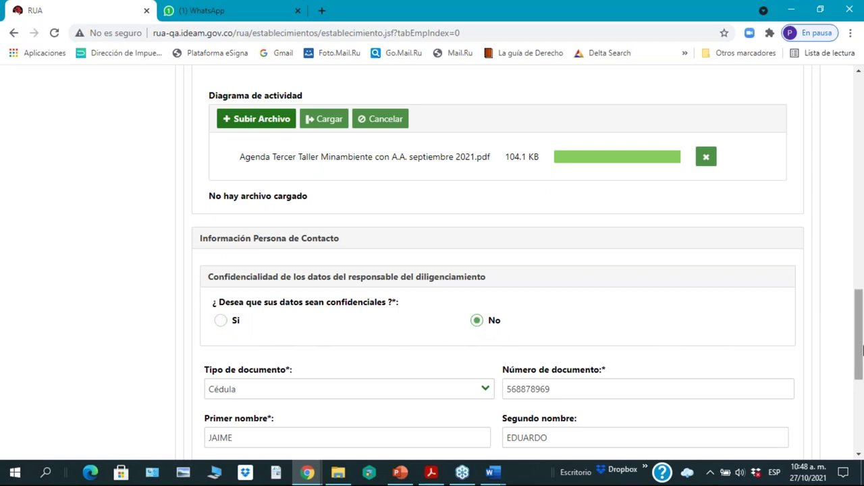
left_click_drag(859, 354, 860, 375)
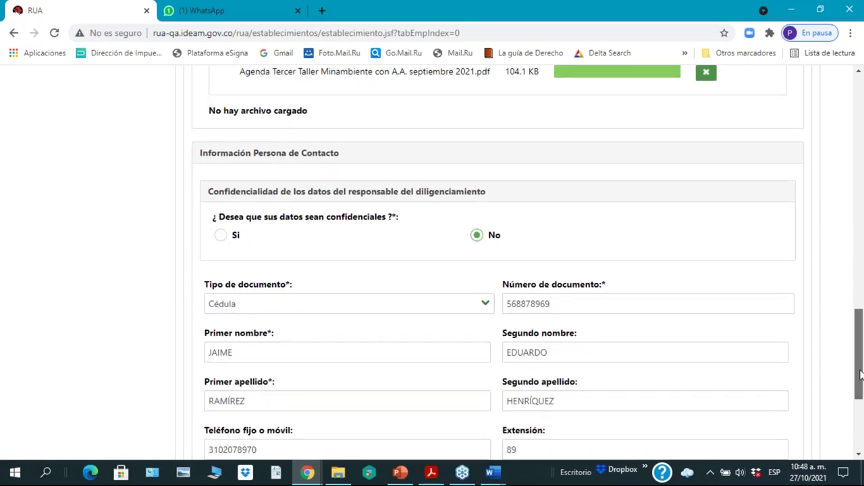
left_click_drag(860, 375, 860, 353)
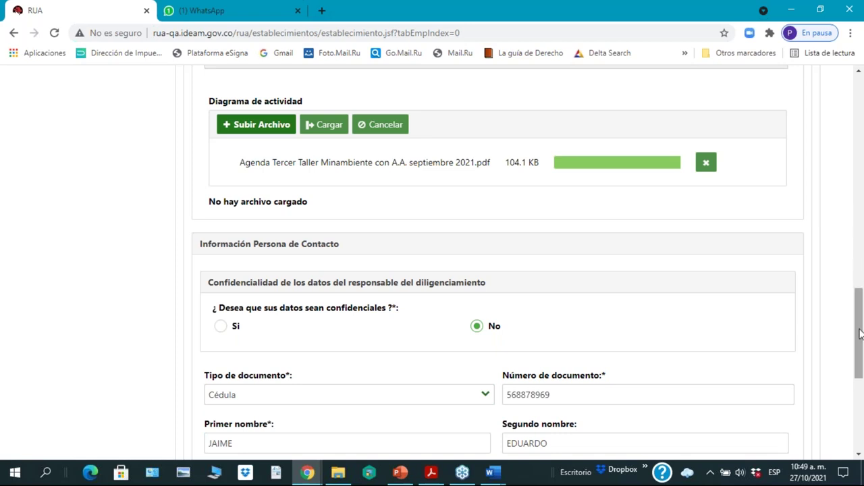
scroll(861, 367, "down", 1)
left_click_drag(862, 366, 860, 399)
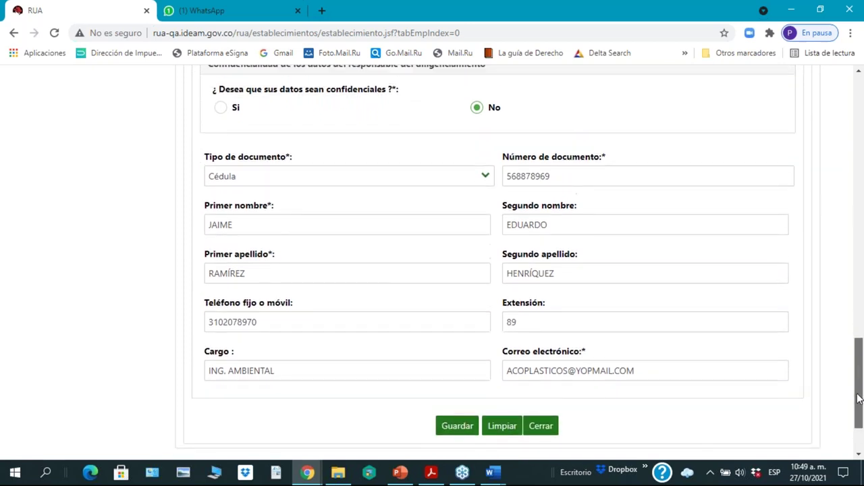
Step: Save the establishment form with Guardar and wait for processing to finish
left_click(457, 432)
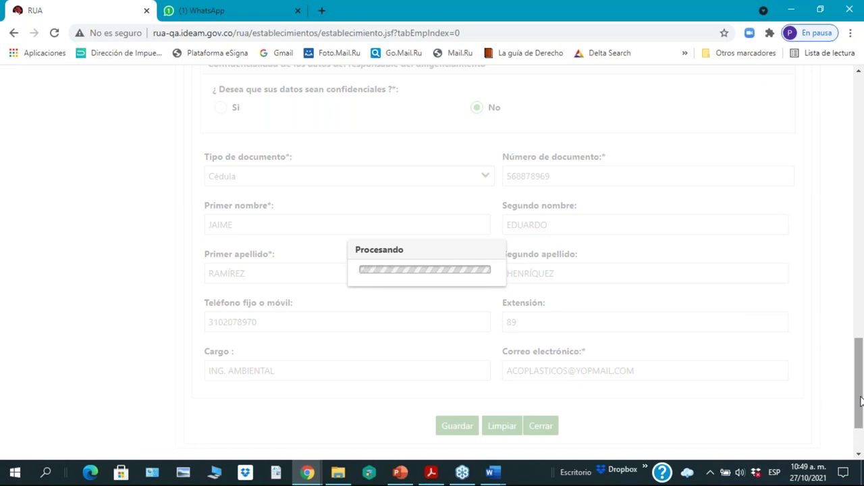
left_click_drag(861, 401, 860, 356)
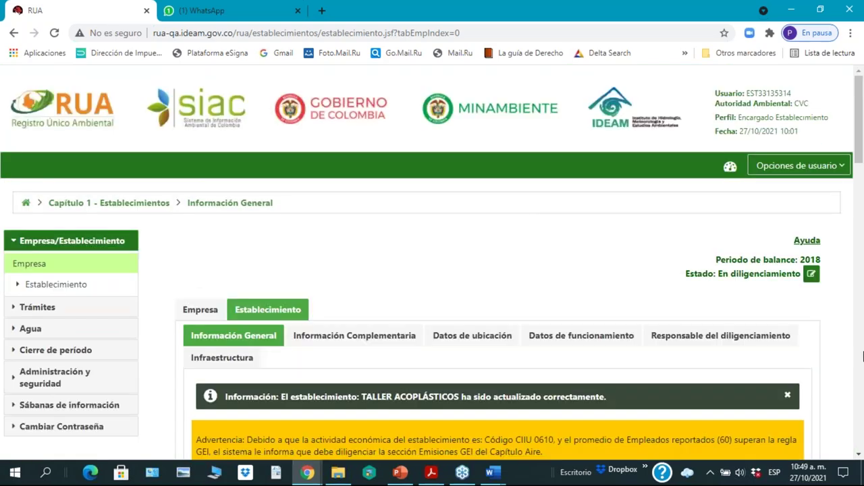
Step: Review the saved establishment form, then go to the Información Complementaria tab
scroll(433, 376, "down", 3)
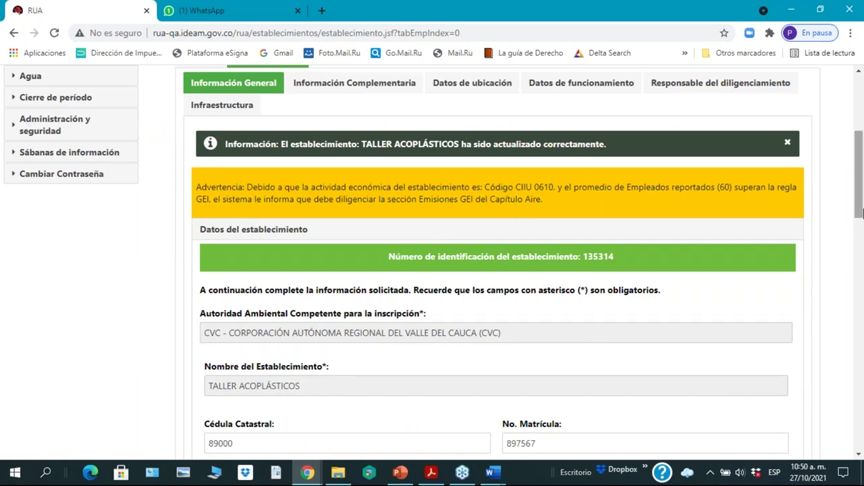
left_click_drag(859, 213, 860, 201)
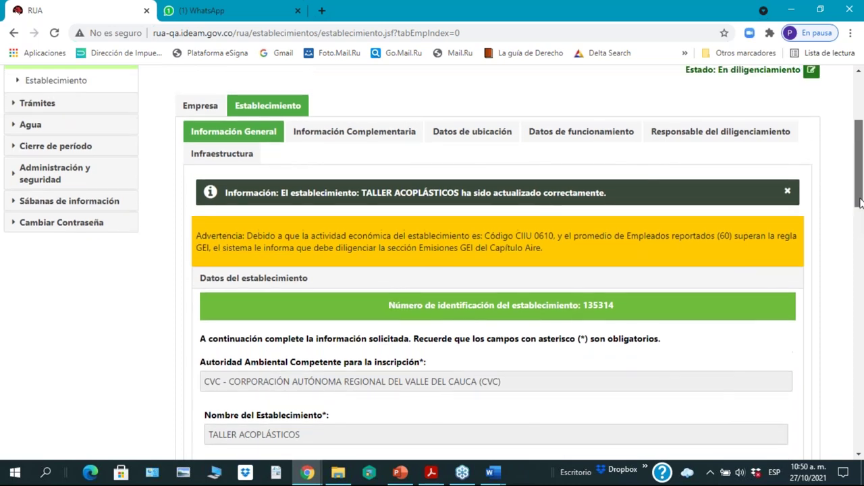
scroll(860, 203, "down", 1)
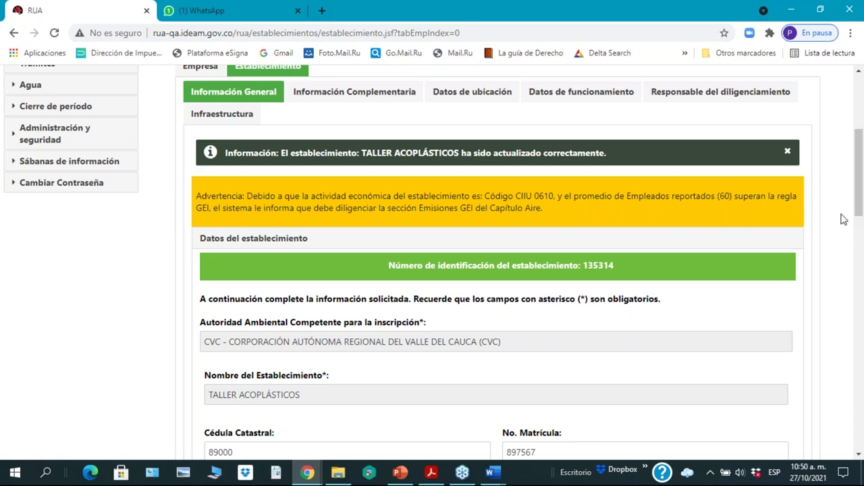
left_click_drag(860, 208, 860, 166)
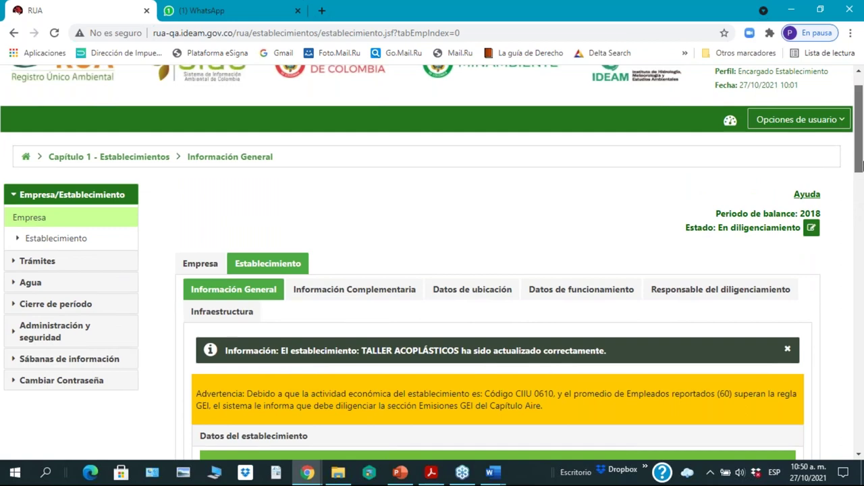
scroll(628, 266, "down", 1)
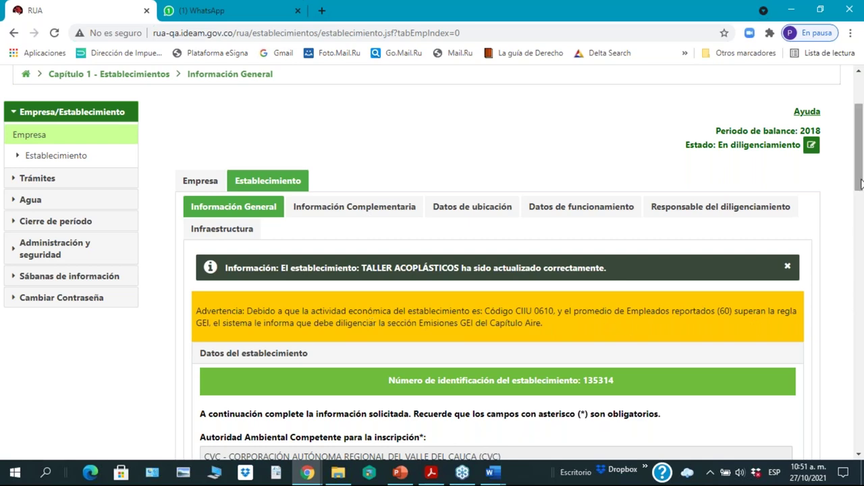
left_click_drag(861, 184, 861, 212)
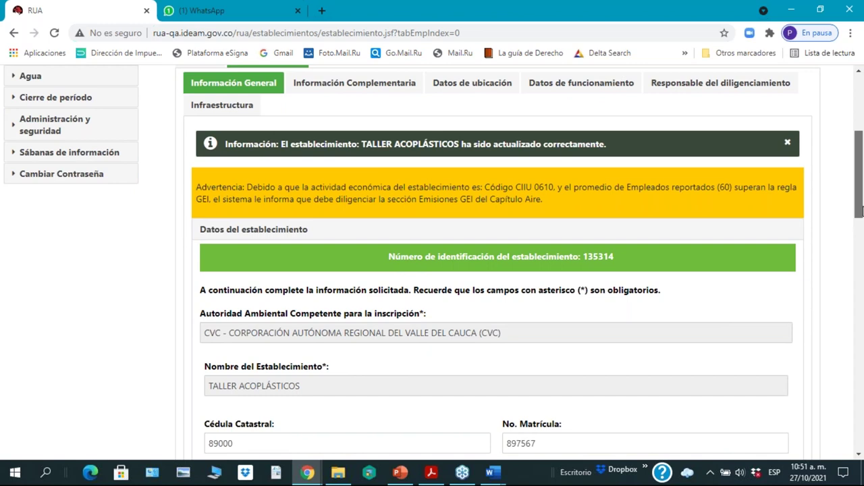
left_click_drag(859, 211, 859, 205)
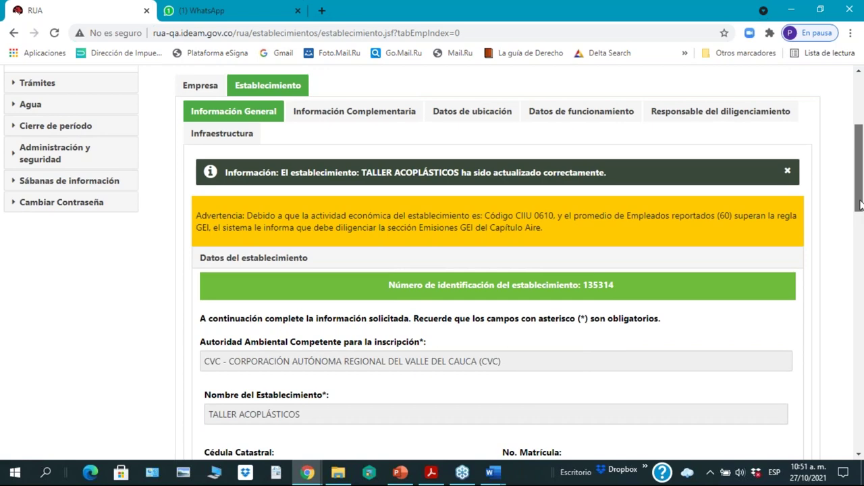
left_click_drag(860, 205, 845, 407)
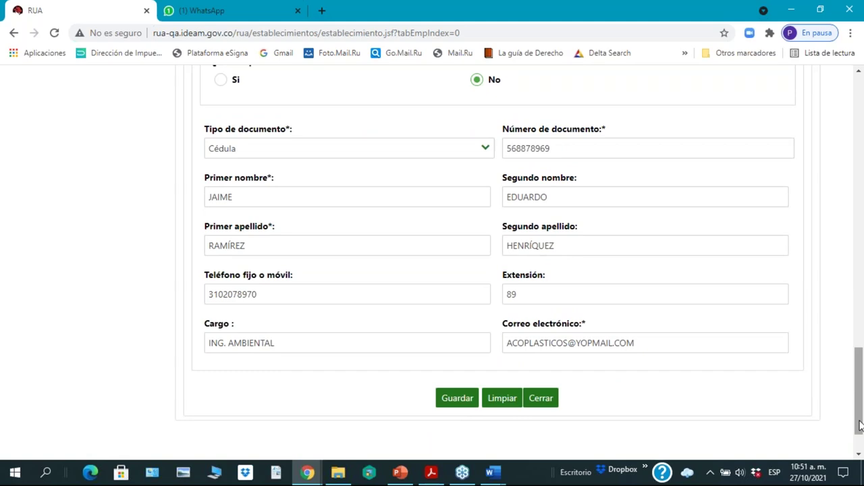
left_click_drag(860, 426, 843, 176)
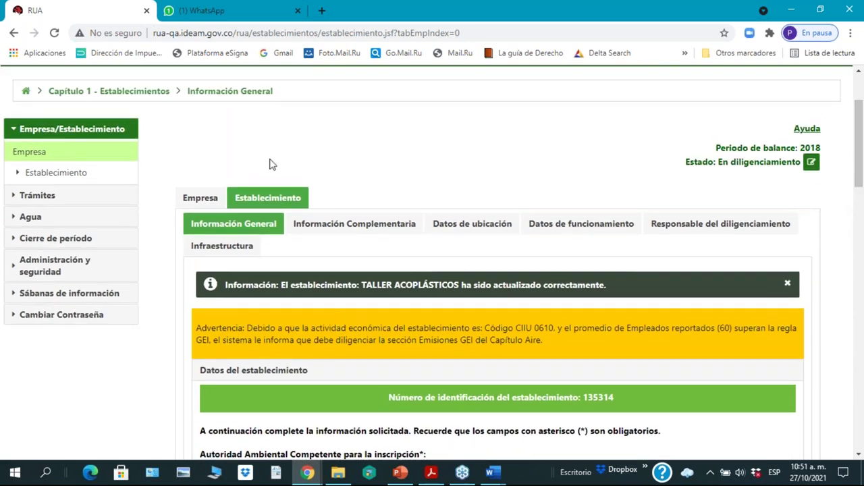
left_click(356, 233)
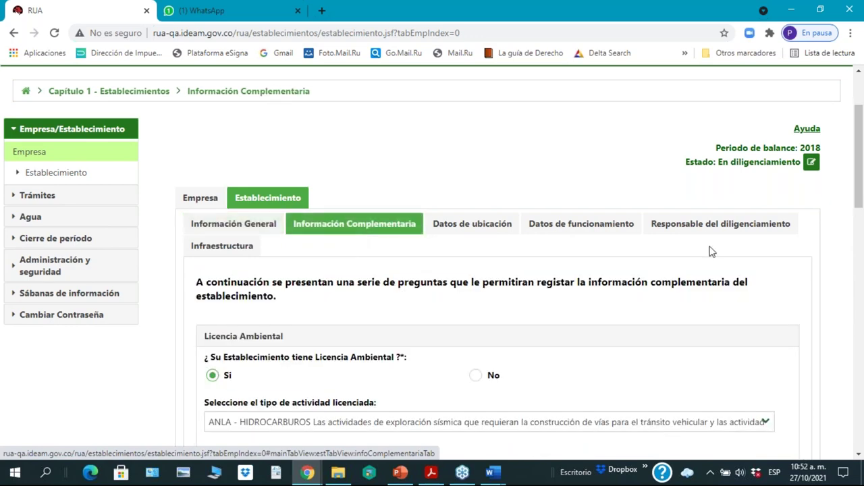
left_click_drag(859, 215, 862, 270)
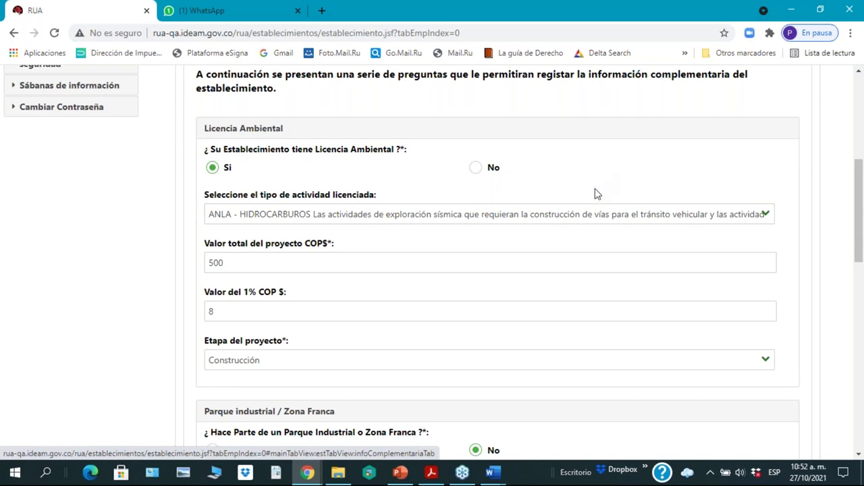
left_click(274, 268)
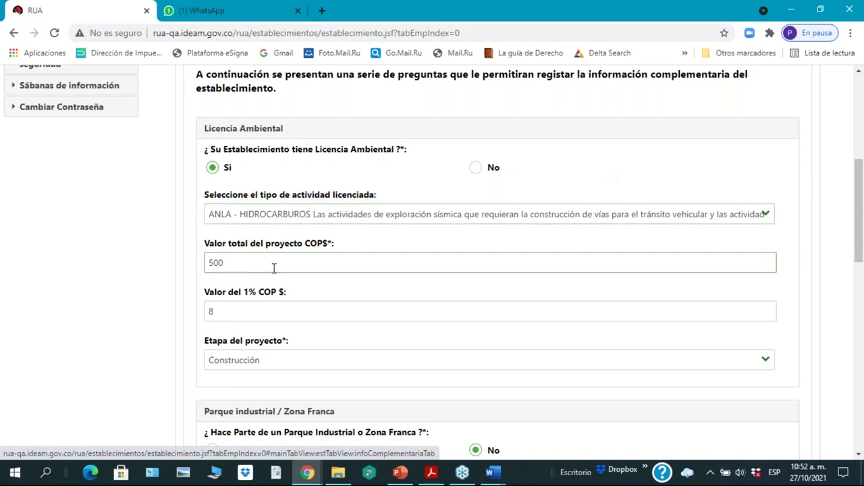
left_click(272, 278)
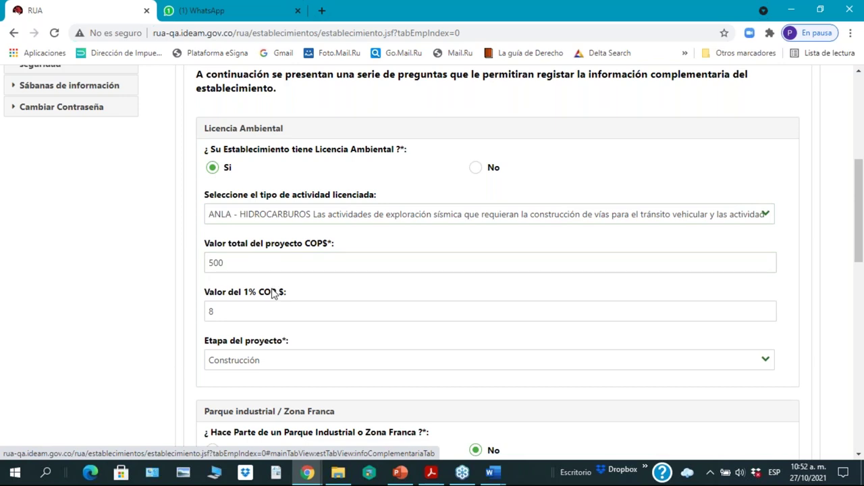
left_click(272, 262)
left_click(257, 319)
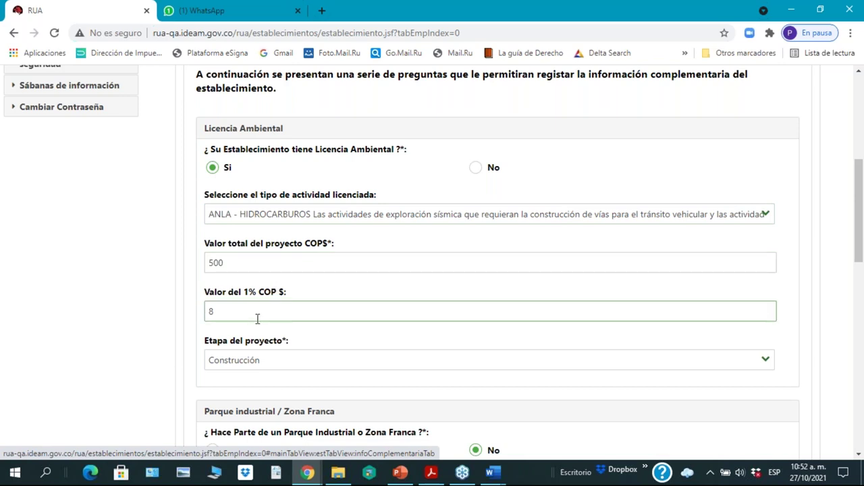
left_click(859, 210)
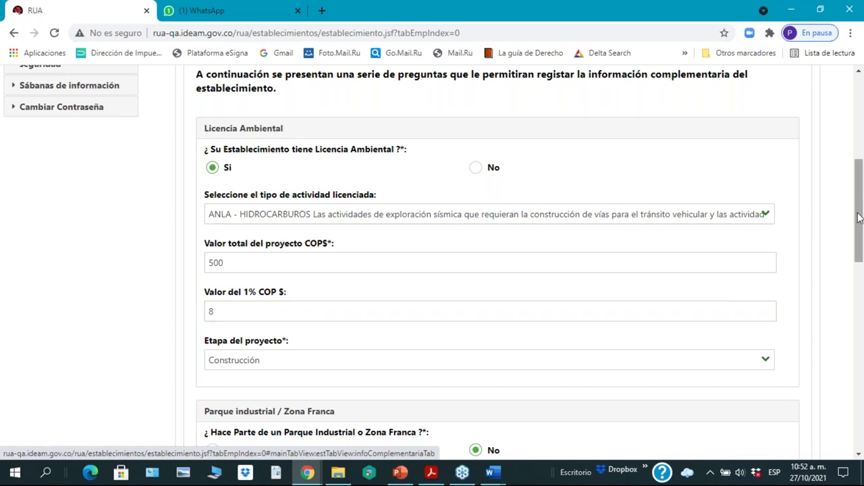
left_click_drag(859, 219, 859, 235)
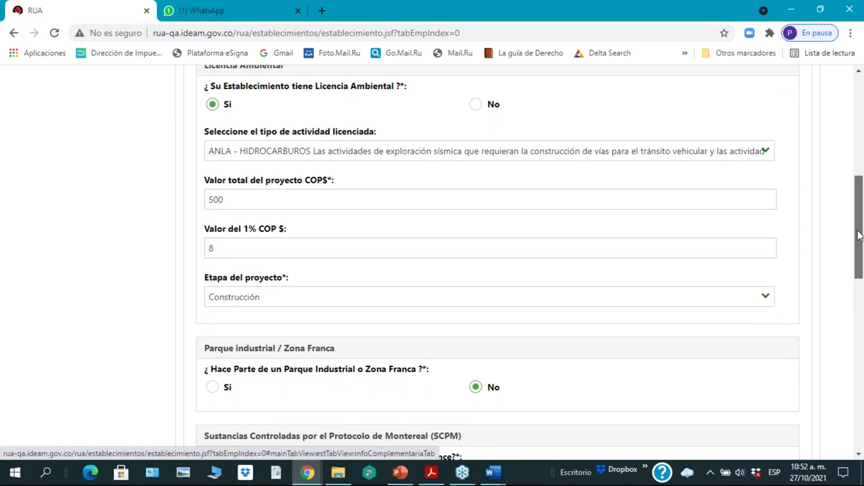
left_click_drag(858, 235, 856, 225)
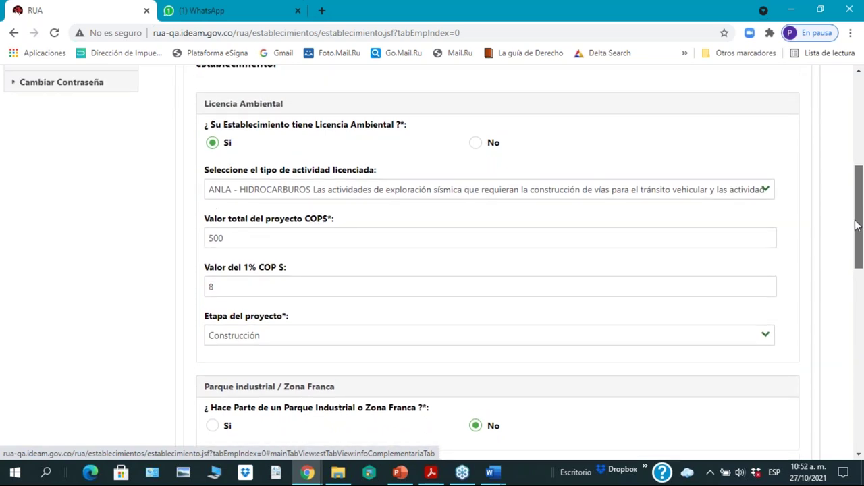
left_click(767, 191)
left_click(767, 191)
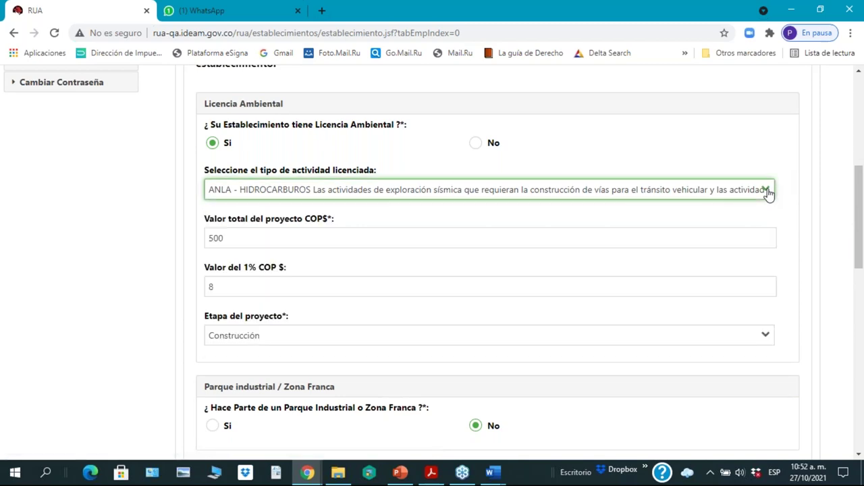
left_click(767, 191)
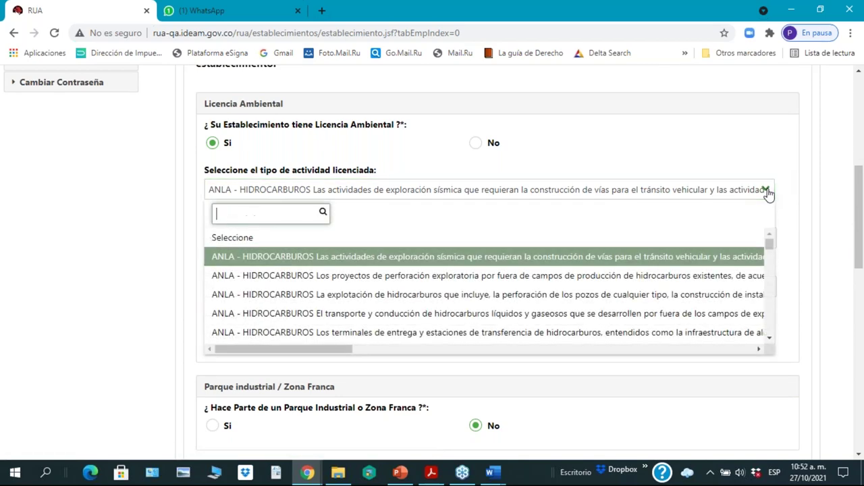
scroll(666, 309, "down", 2)
scroll(667, 308, "down", 10)
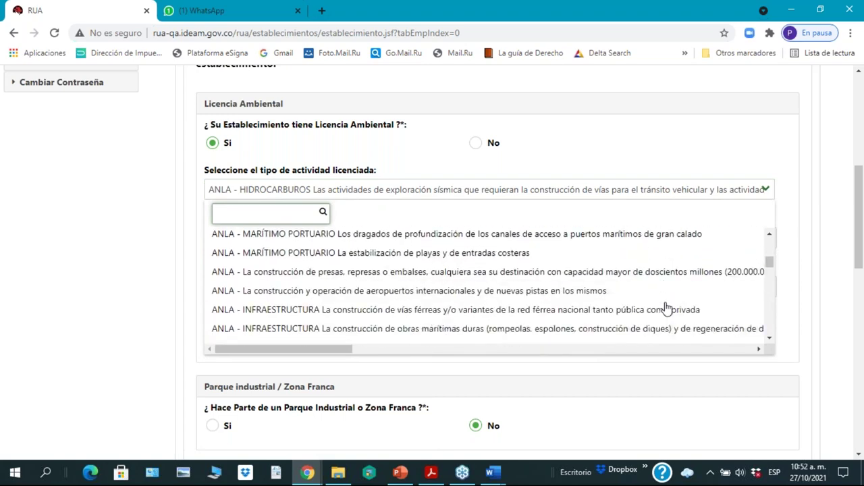
scroll(666, 307, "down", 10)
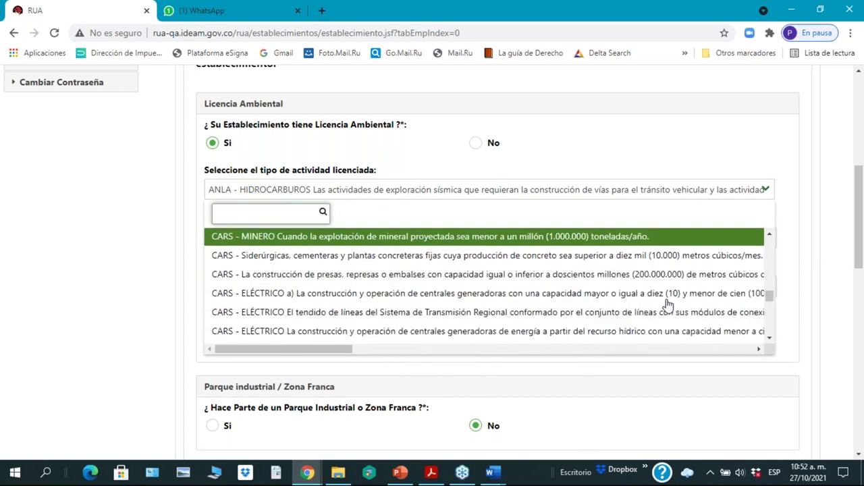
scroll(667, 305, "down", 10)
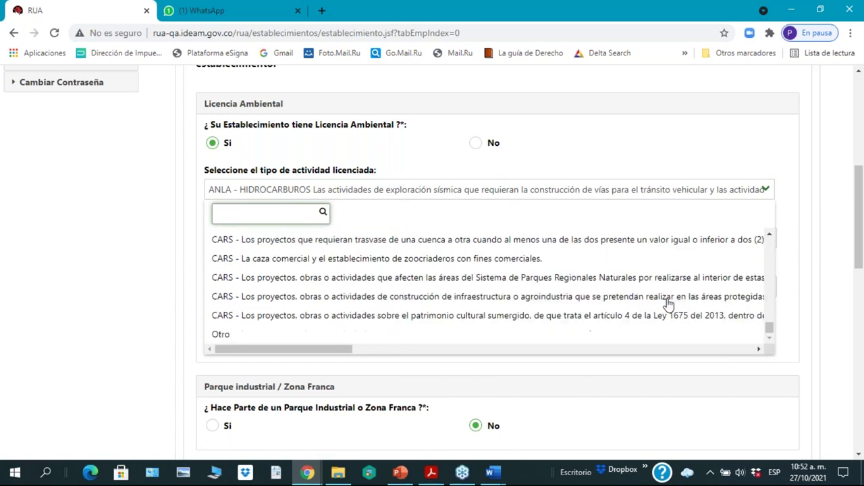
scroll(658, 206, "up", 10)
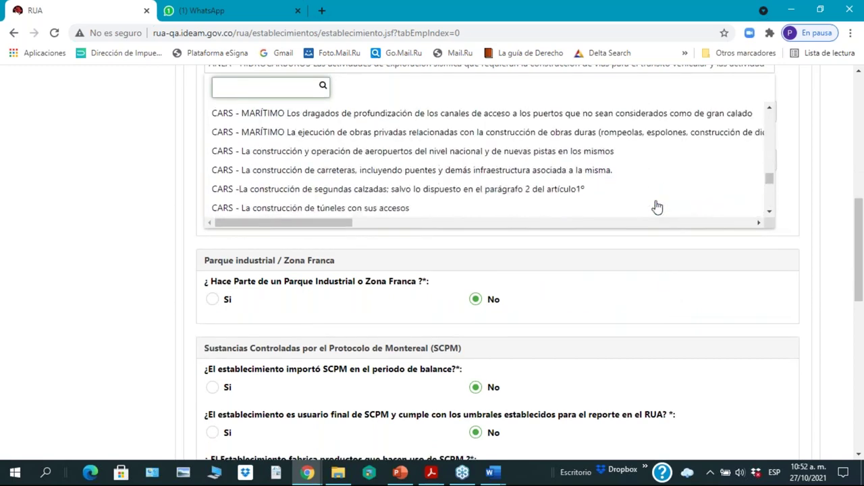
scroll(658, 206, "up", 10)
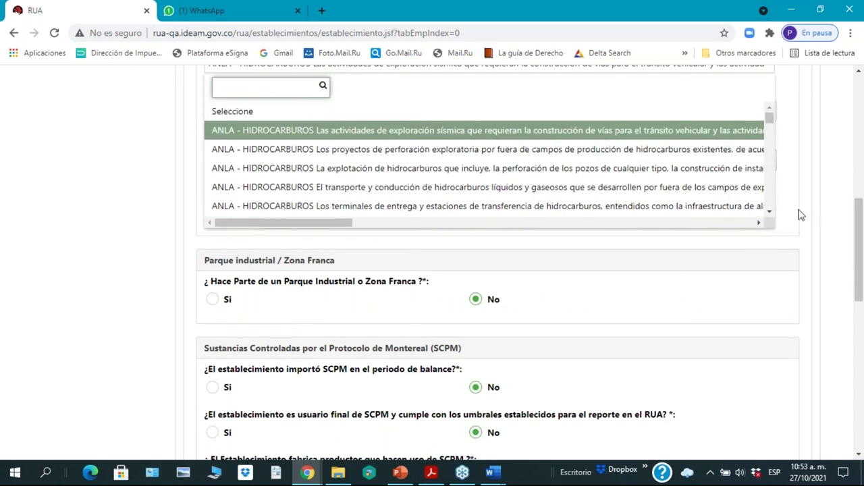
left_click(794, 135)
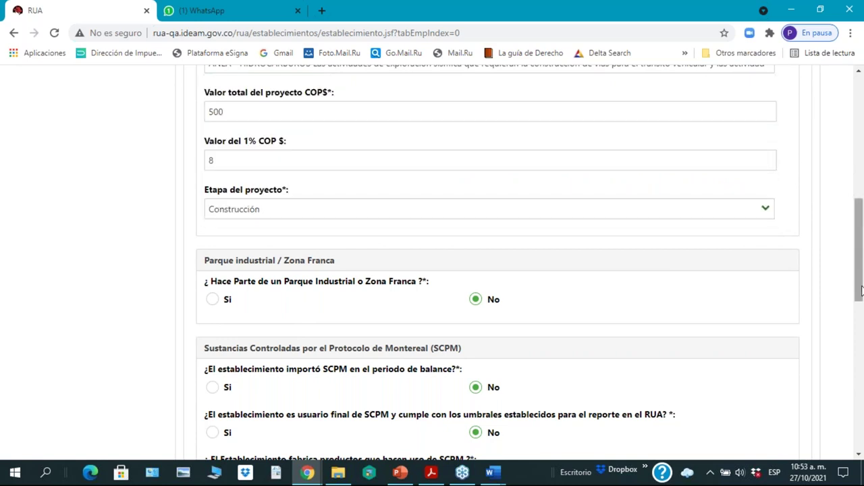
left_click_drag(861, 290, 860, 276)
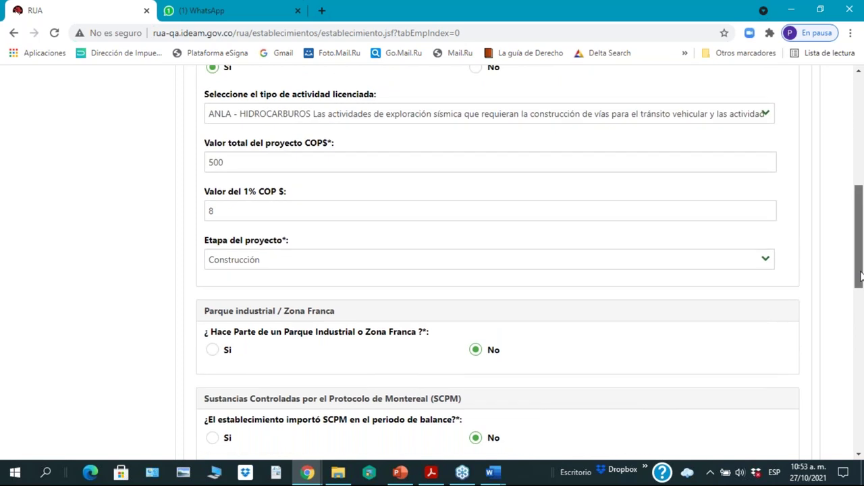
scroll(860, 276, "up", 1)
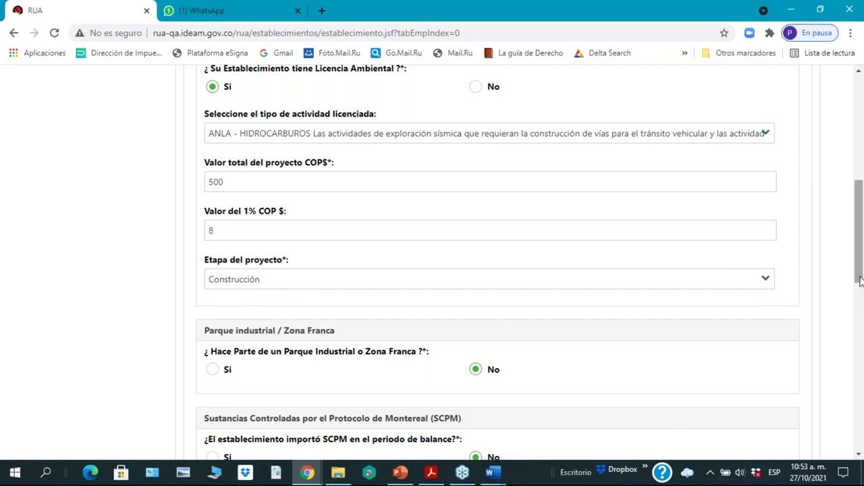
left_click_drag(859, 271, 862, 290)
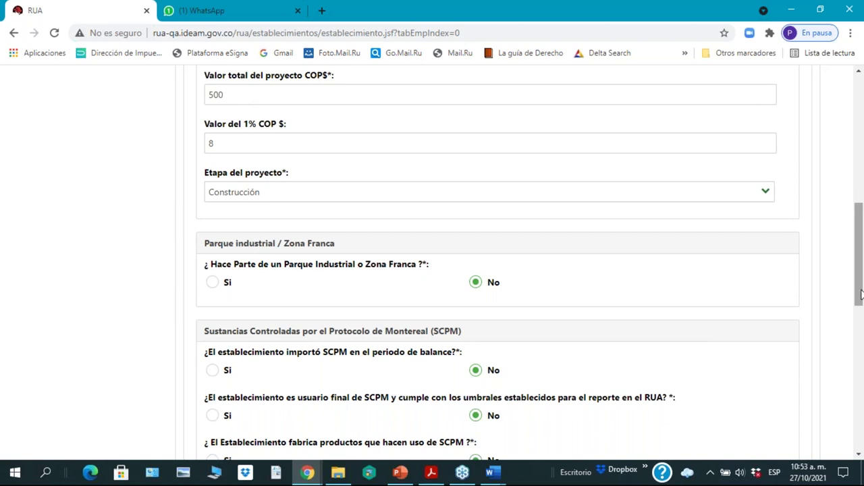
left_click(766, 194)
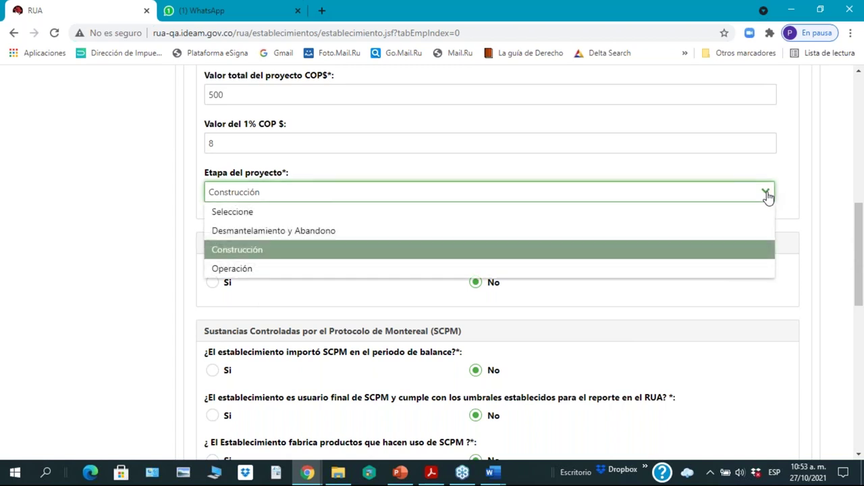
left_click(768, 195)
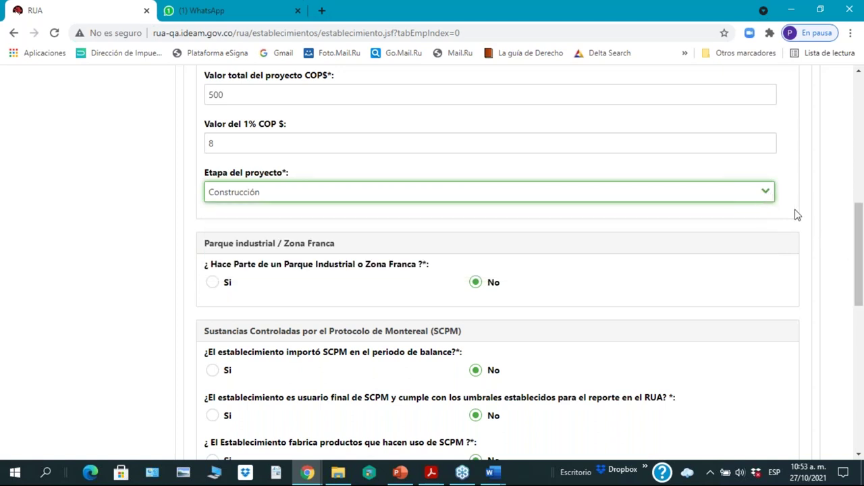
left_click(767, 195)
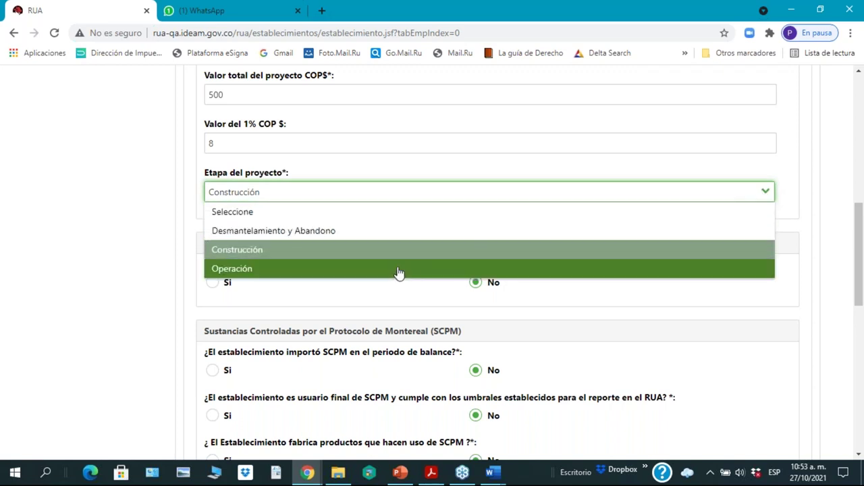
left_click(355, 250)
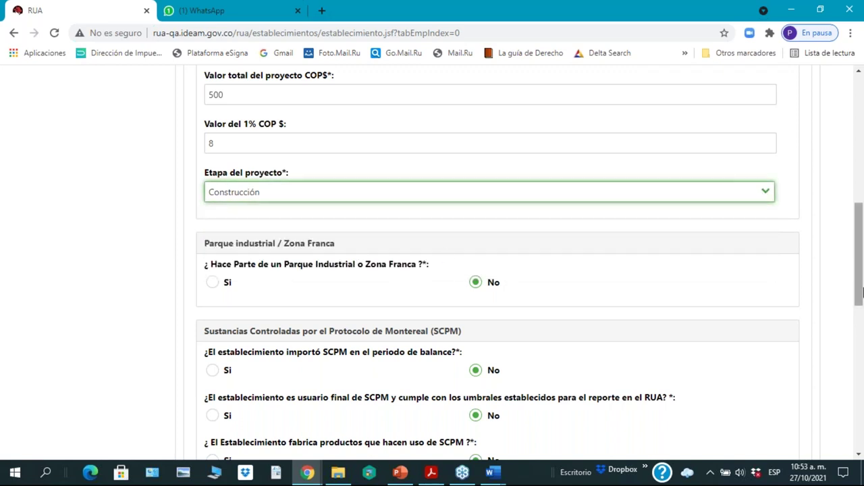
left_click_drag(859, 302, 860, 331)
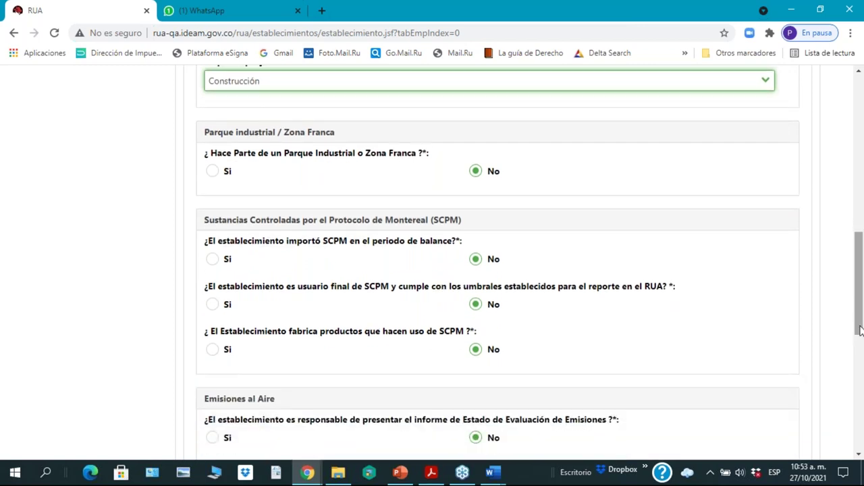
Step: Answer Si to '¿Hace Parte de un Parque Industrial o Zona Franca?' and review the form
left_click(212, 173)
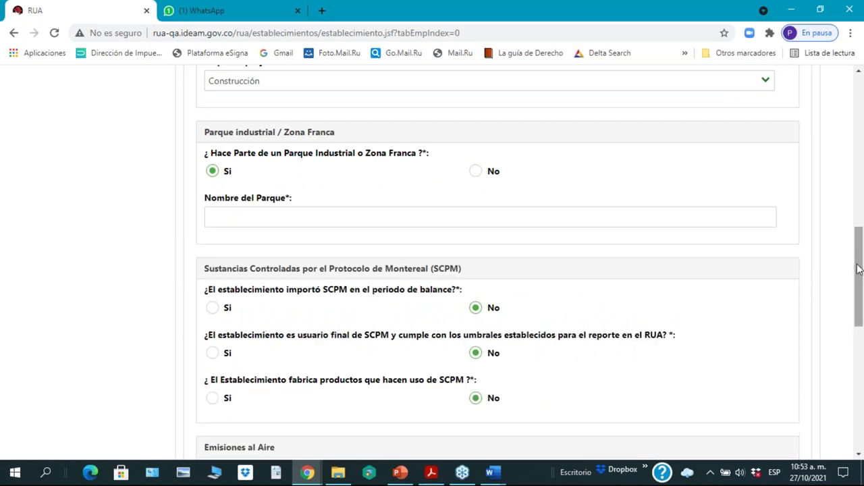
left_click_drag(859, 271, 853, 173)
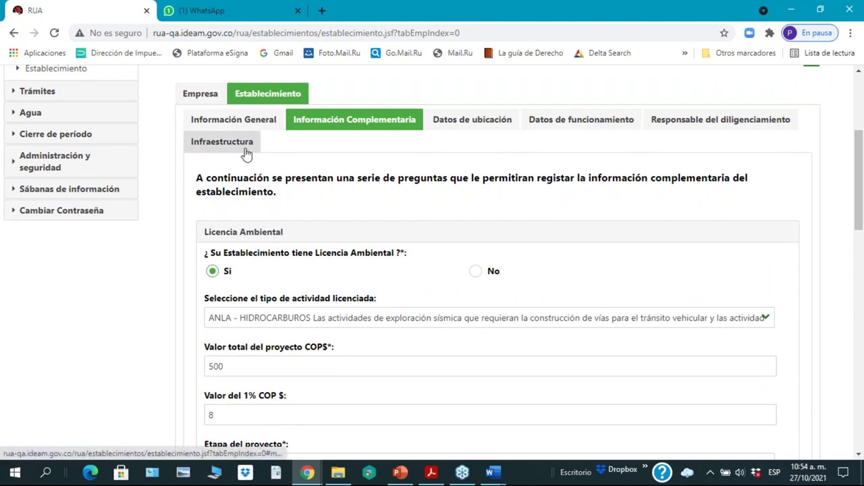
left_click_drag(861, 222, 859, 278)
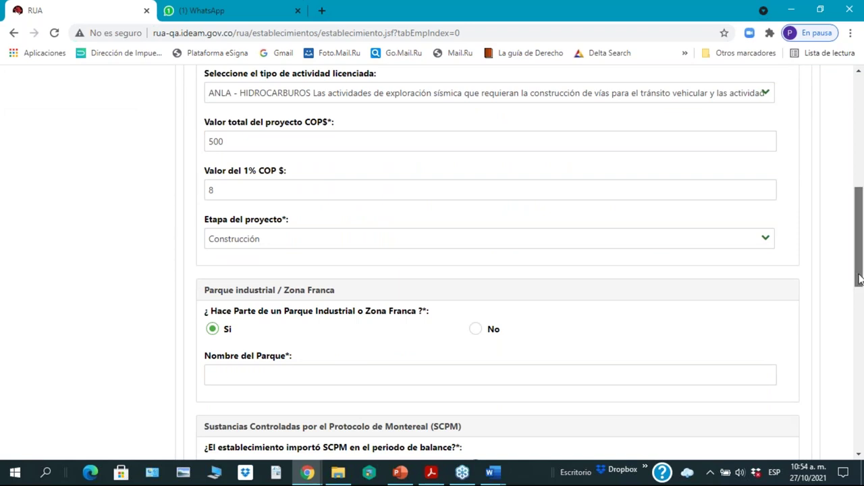
left_click_drag(860, 280, 860, 272)
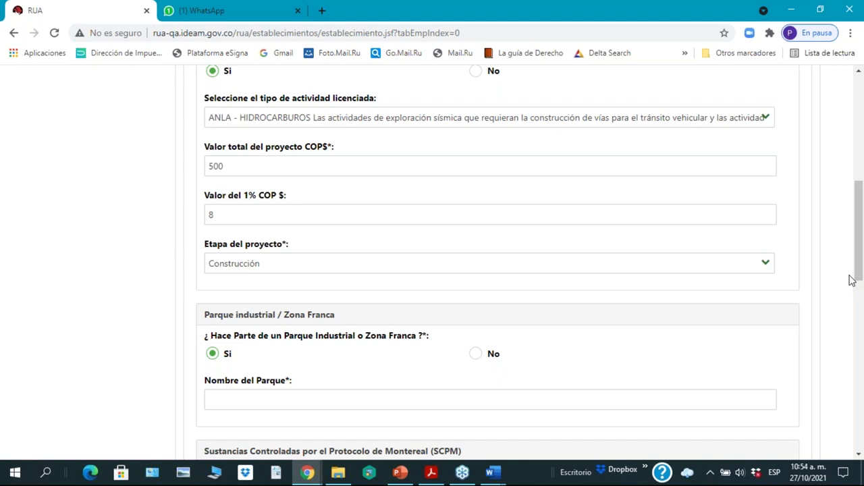
scroll(832, 168, "up", 4)
scroll(831, 174, "down", 3)
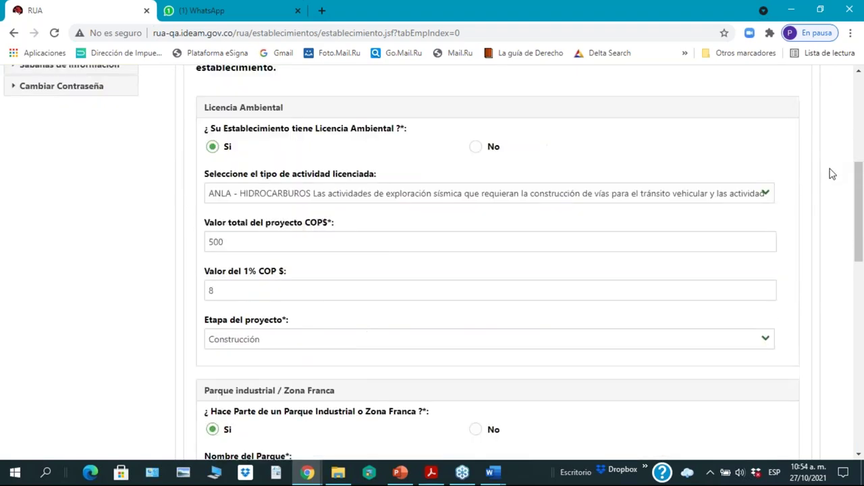
scroll(832, 173, "down", 3)
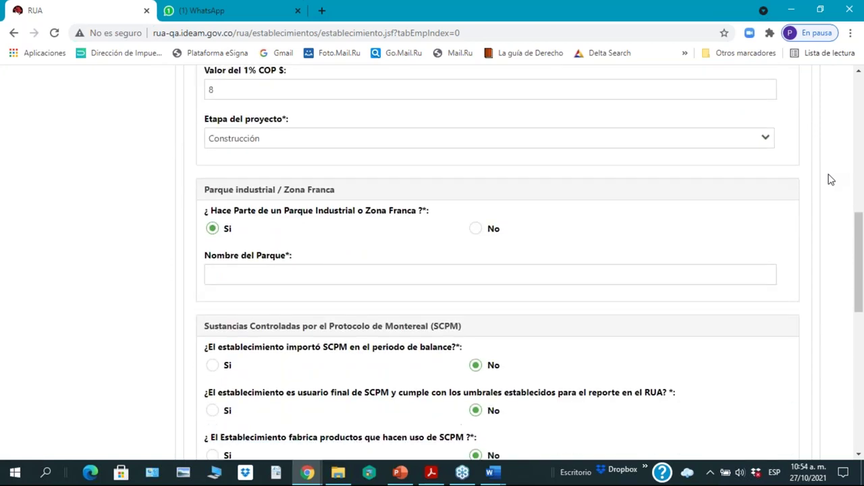
Step: Enter 'Parque XXX' as the park name and answer Si to importing SCPM
left_click(243, 274)
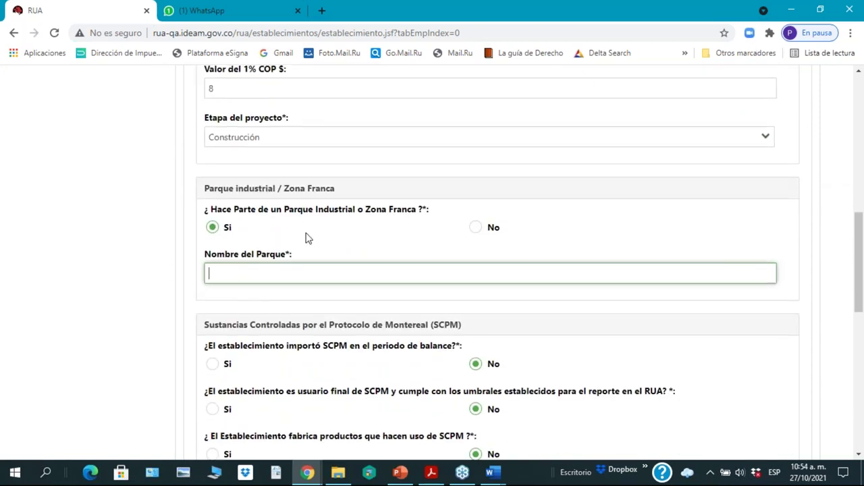
type("Parque XXX")
scroll(404, 306, "down", 2)
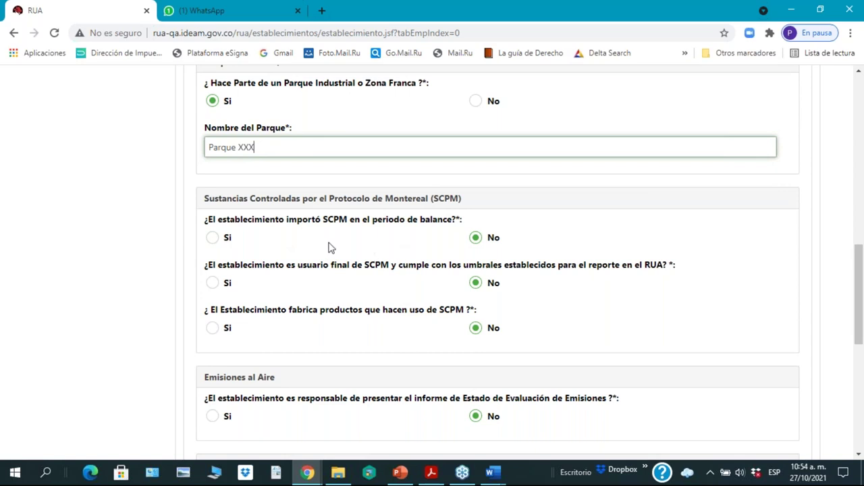
left_click(212, 238)
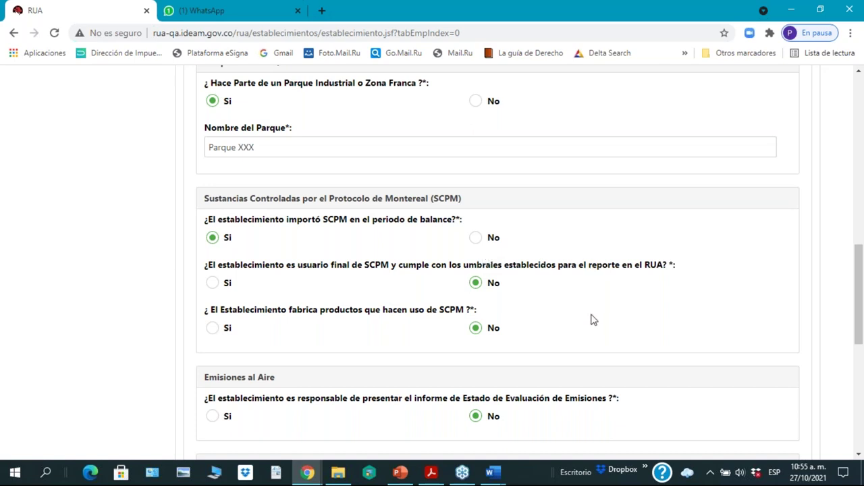
Step: Answer No to the SCPM import question, then move down to the Trasvase and RESPEL questions
scroll(589, 322, "down", 1)
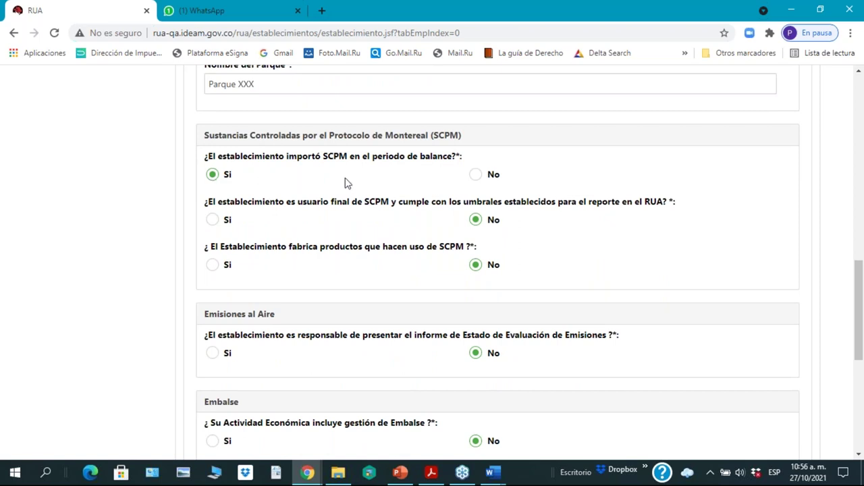
left_click(476, 174)
scroll(565, 251, "down", 1)
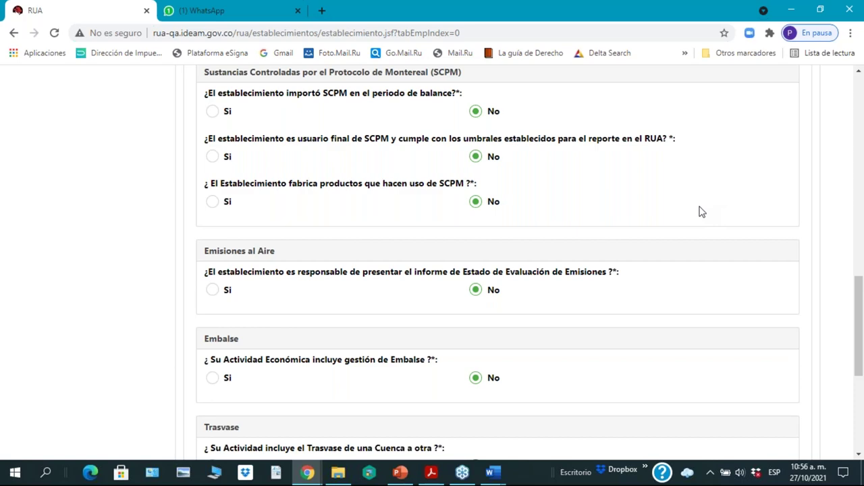
scroll(575, 381, "down", 4)
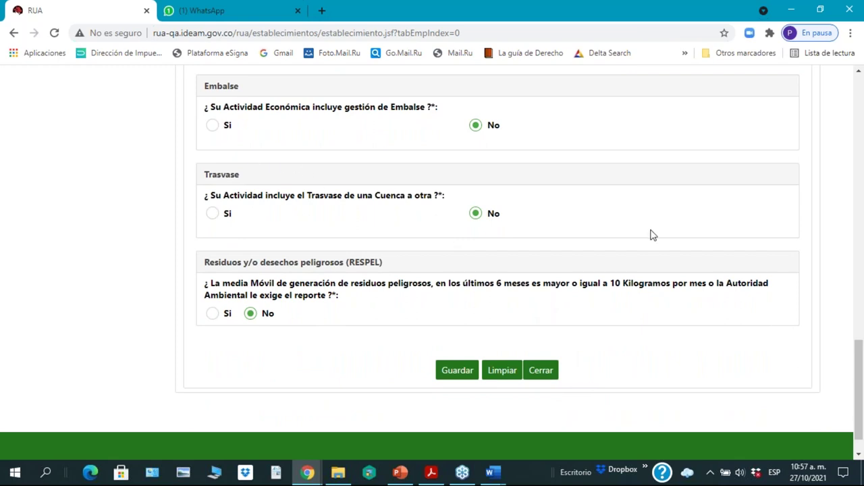
Step: Toggle the Trasvase, Embalse and RESPEL answers to Si and back to No
left_click(212, 215)
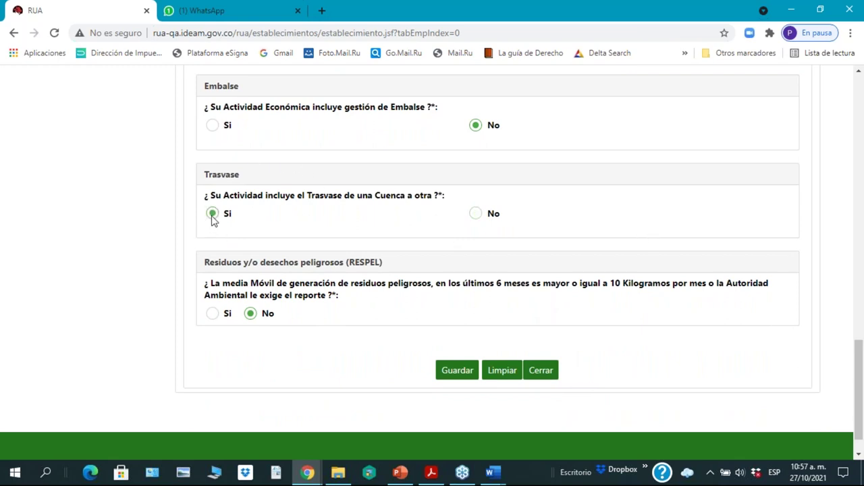
left_click(478, 215)
left_click(213, 127)
left_click(477, 127)
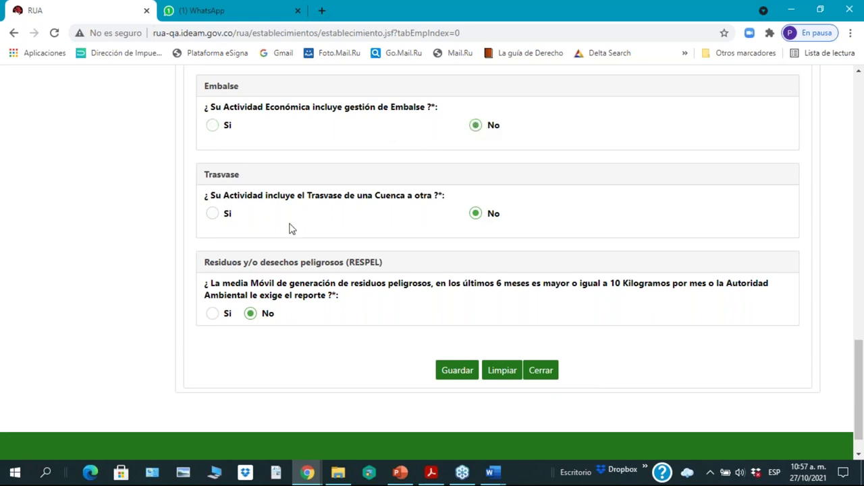
left_click(211, 316)
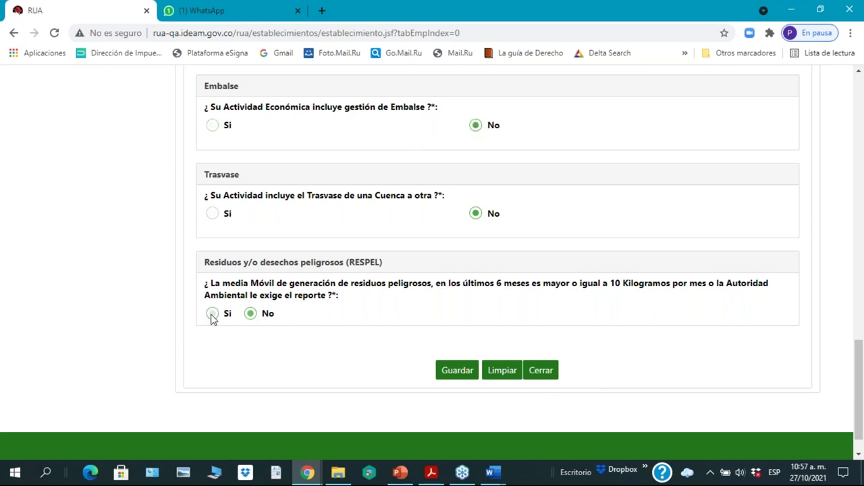
left_click(251, 314)
Step: Review the form and save the complementary information with all three answered No
scroll(702, 237, "up", 4)
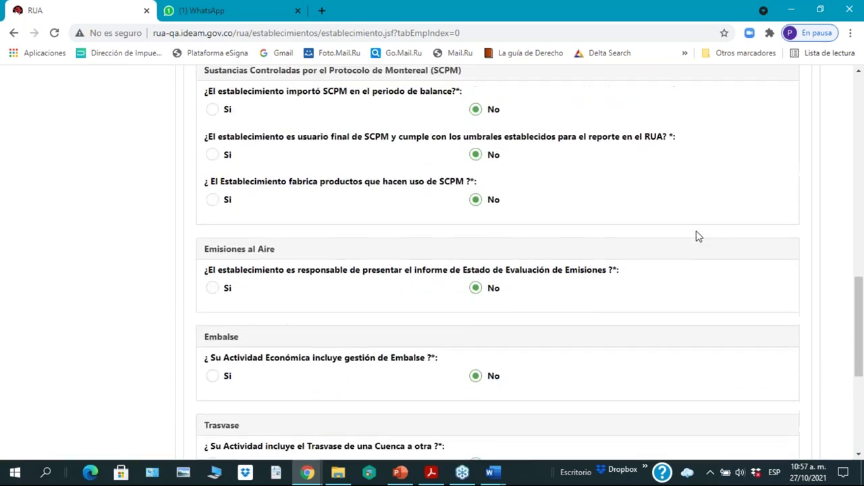
scroll(698, 237, "up", 4)
scroll(698, 236, "up", 2)
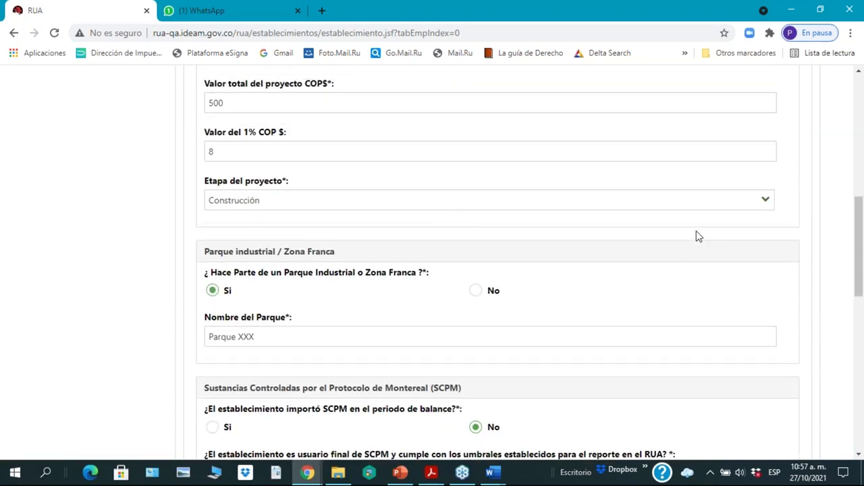
scroll(699, 236, "up", 2)
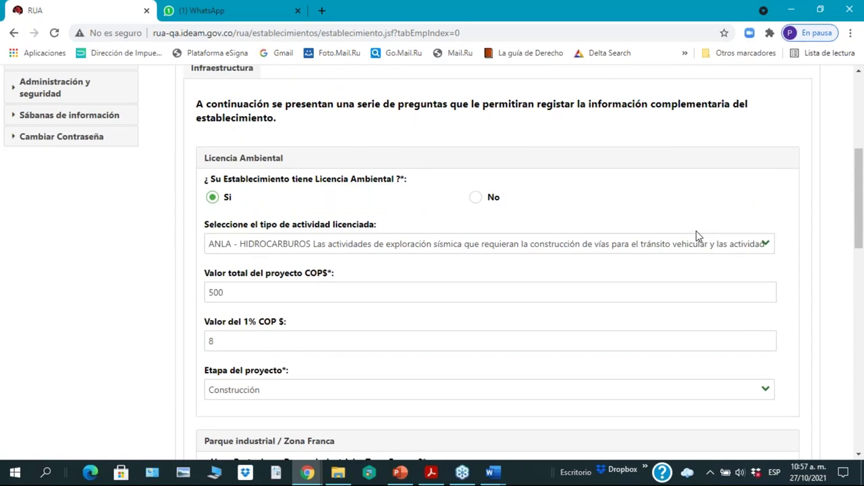
scroll(699, 236, "down", 4)
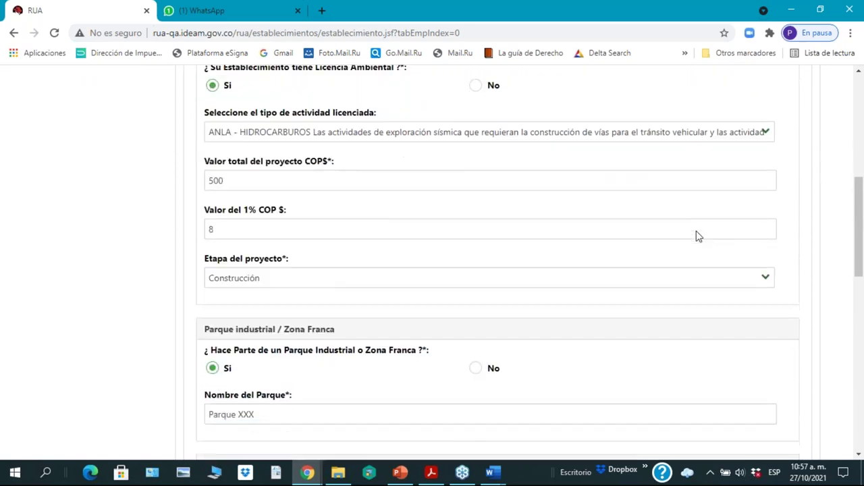
scroll(699, 236, "down", 7)
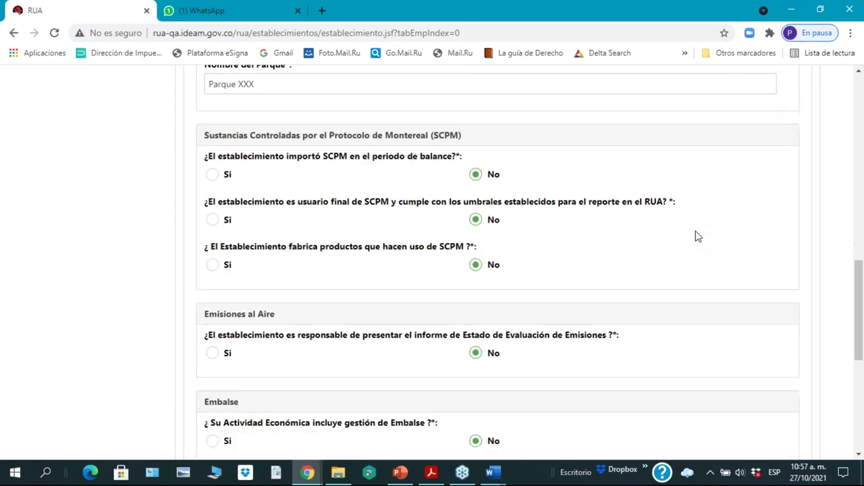
scroll(697, 237, "down", 2)
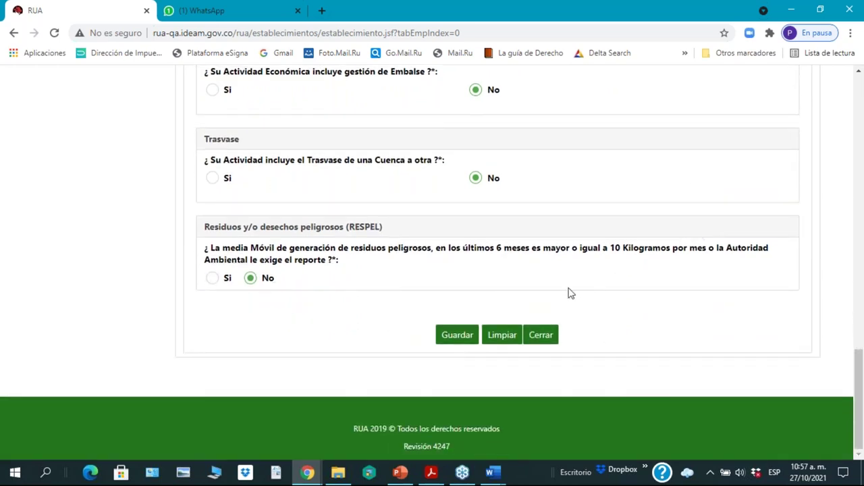
left_click(455, 336)
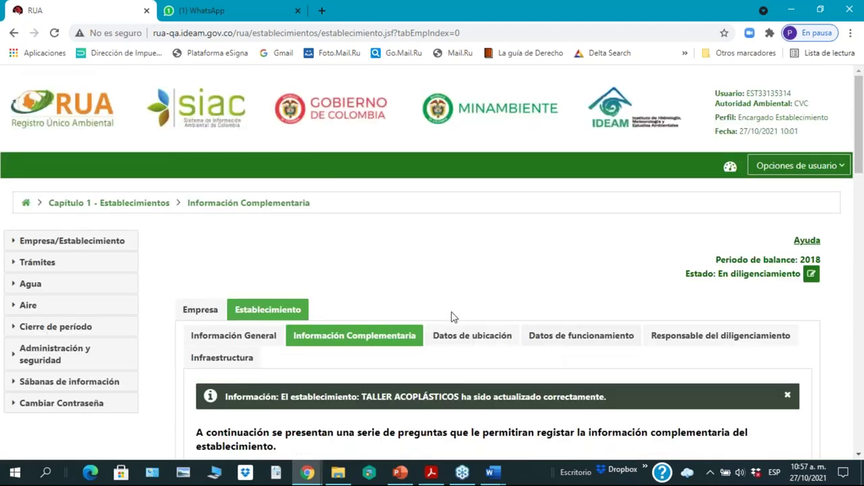
Step: Check the user options menu, then show the Datos de ubicación listing the Yumbo and Balboa locations
scroll(488, 270, "down", 2)
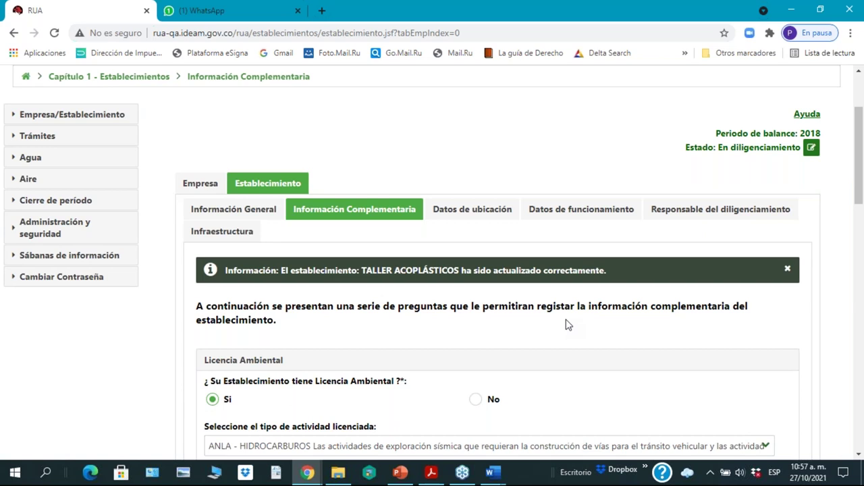
left_click_drag(860, 174, 861, 161)
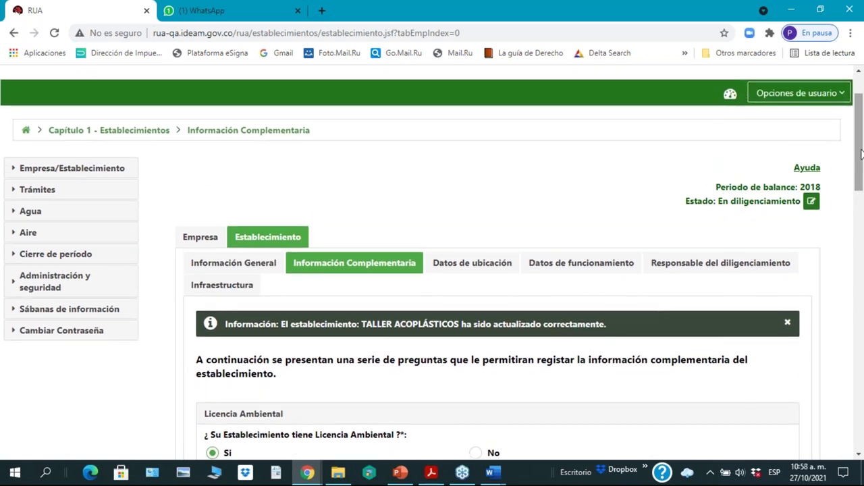
left_click(776, 94)
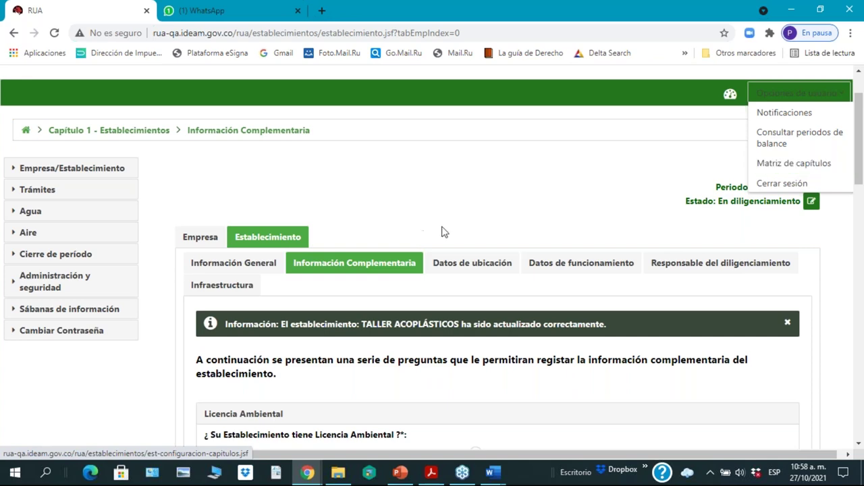
left_click(465, 267)
left_click_drag(861, 256, 860, 371)
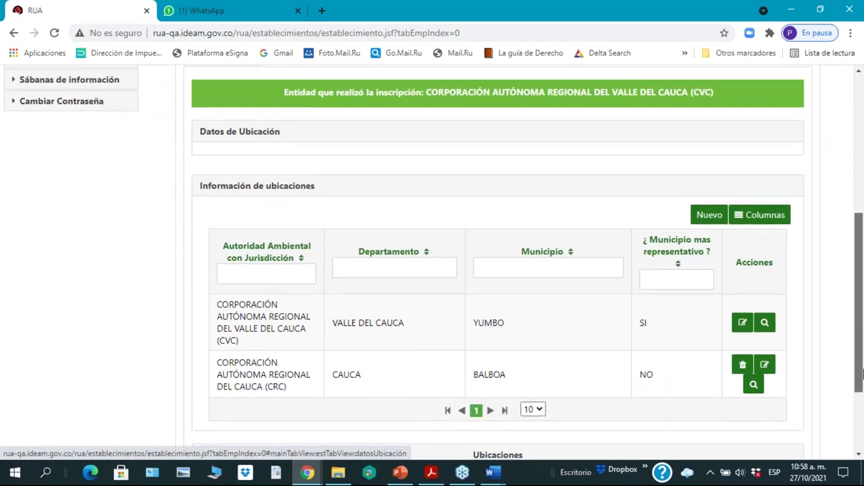
left_click_drag(860, 372, 862, 383)
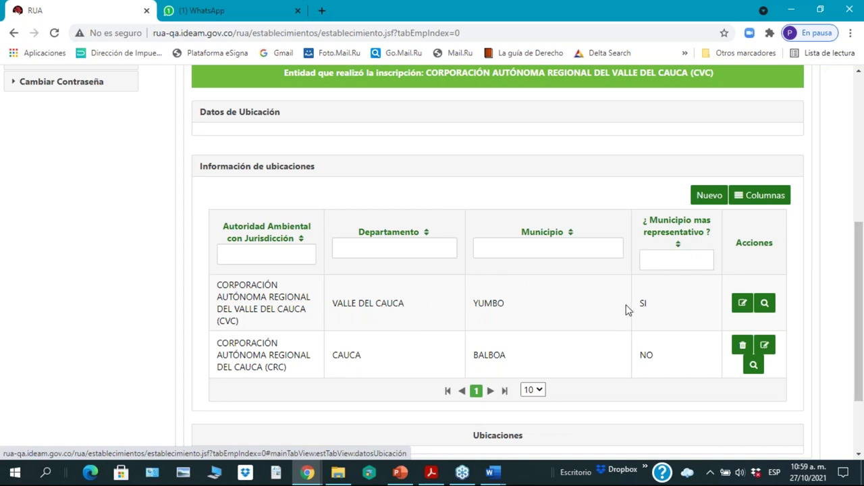
scroll(626, 310, "up", 2)
scroll(626, 310, "down", 3)
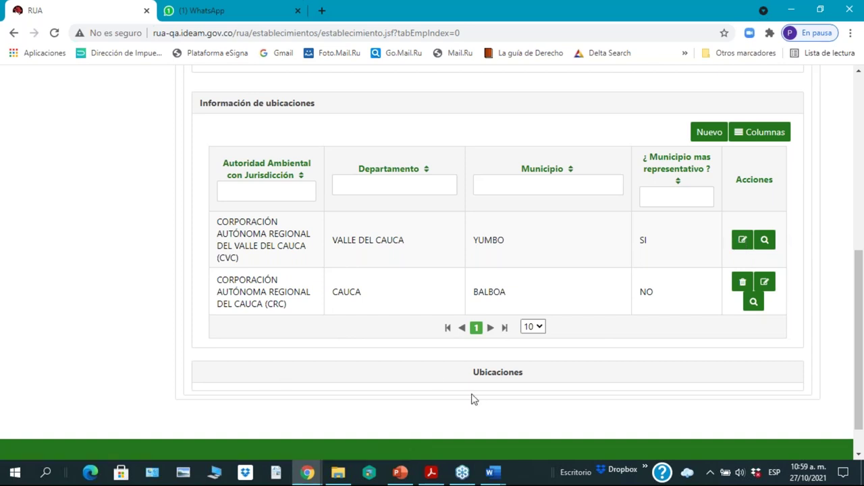
Step: Edit the CVC/YUMBO location and enter YYY as its Corregimiento
left_click(743, 240)
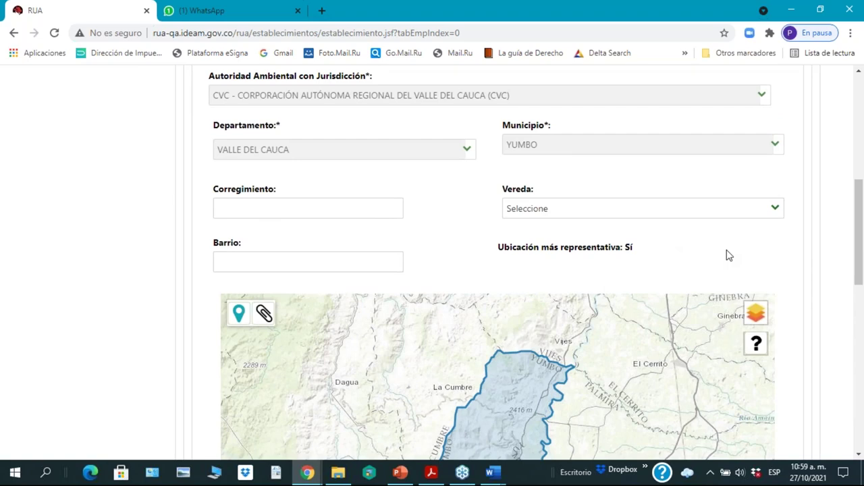
scroll(728, 255, "up", 2)
scroll(729, 255, "down", 1)
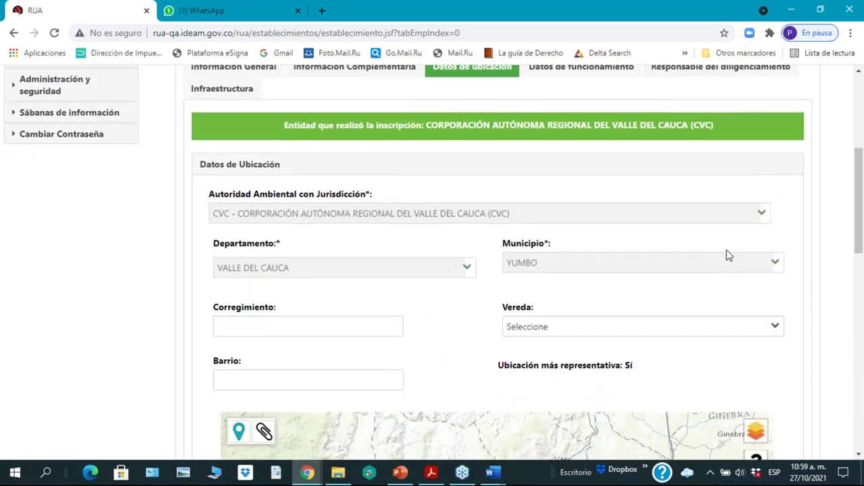
scroll(728, 255, "down", 1)
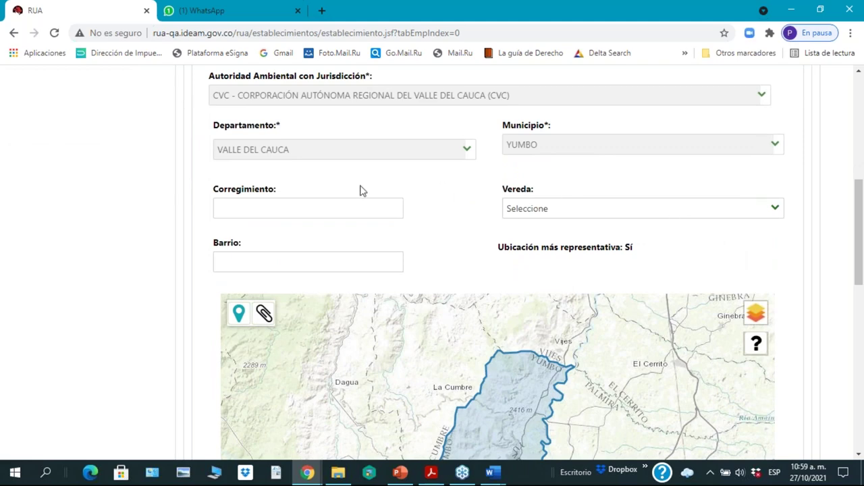
left_click(316, 207)
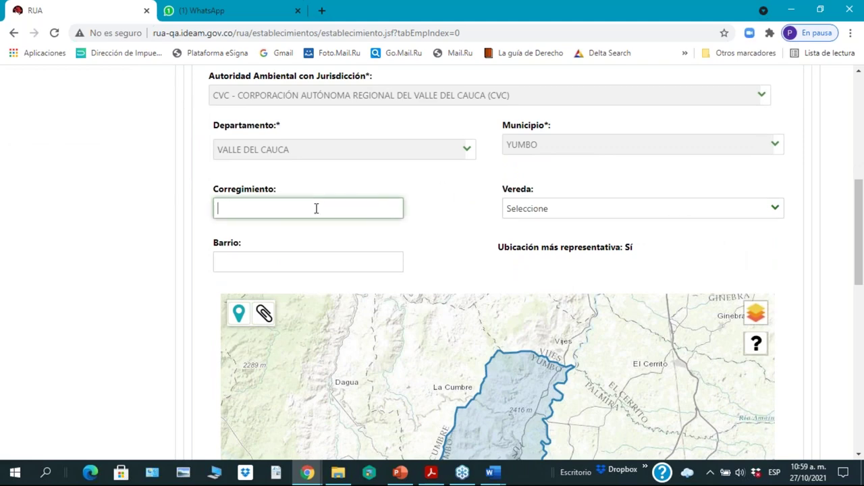
type("YYY")
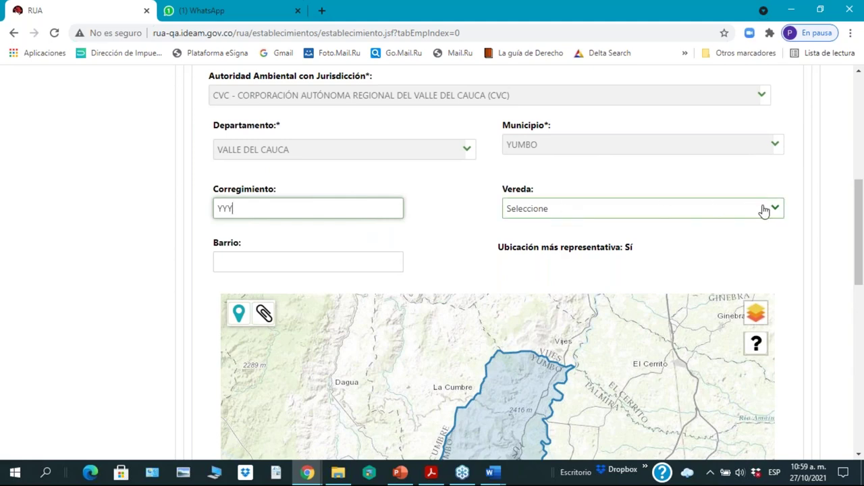
Step: Choose ALTO DAPA as the Vereda and enter ZZZ as the Barrio
left_click(774, 213)
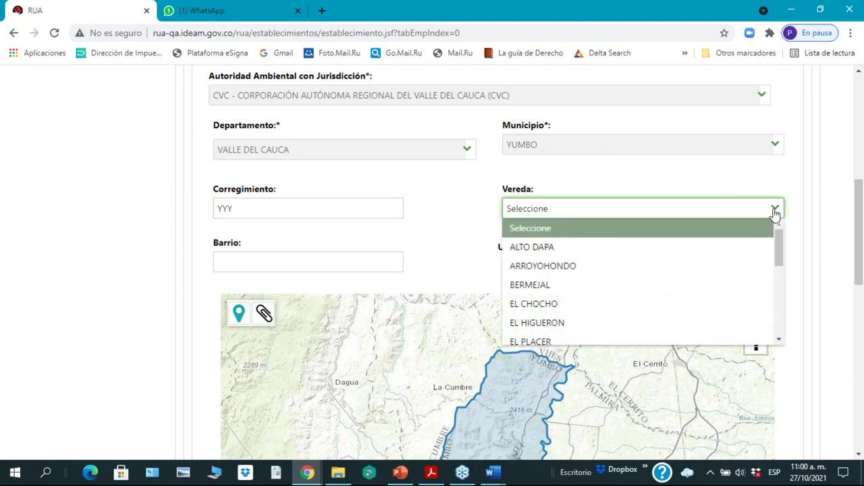
scroll(658, 282, "down", 6)
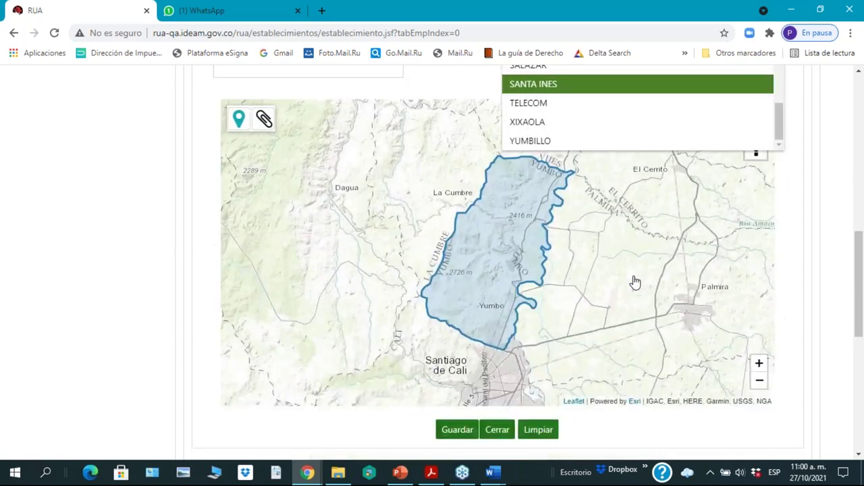
scroll(635, 282, "down", 2)
scroll(673, 201, "up", 2)
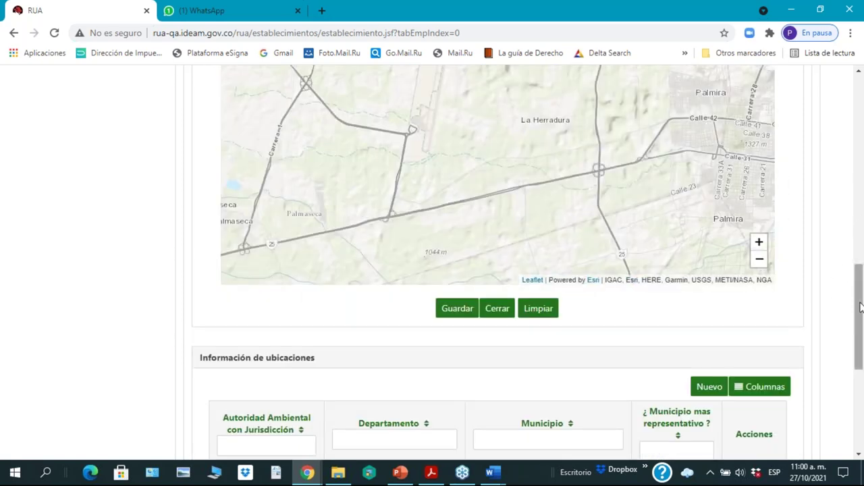
left_click_drag(861, 307, 772, 226)
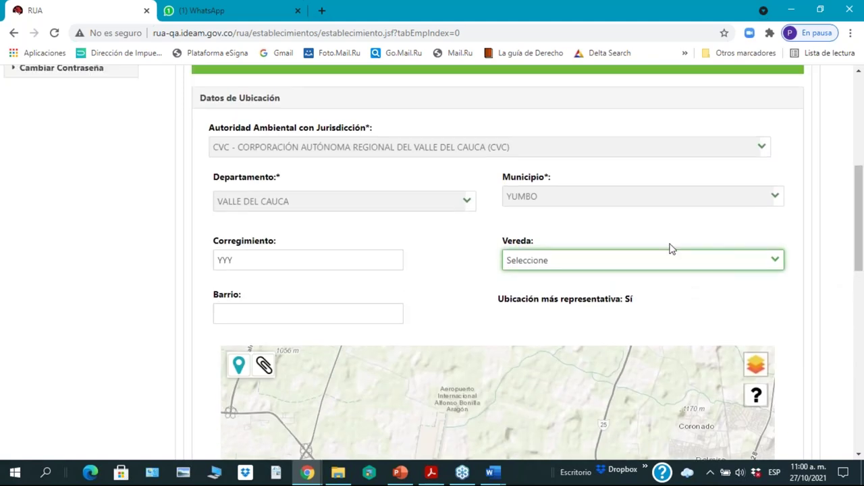
left_click(619, 268)
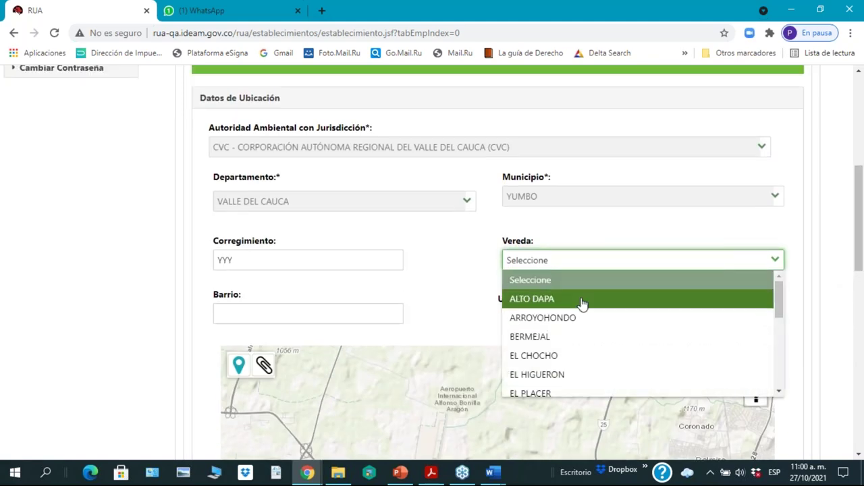
left_click(582, 303)
left_click(268, 312)
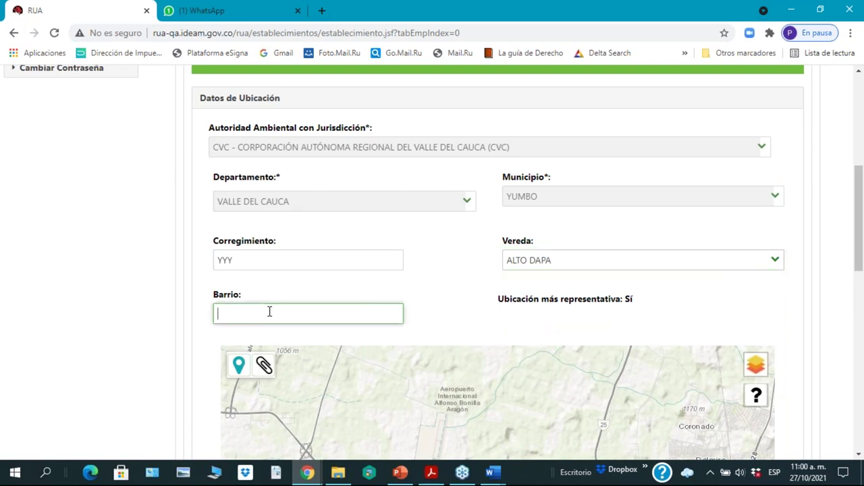
type("ZZZ")
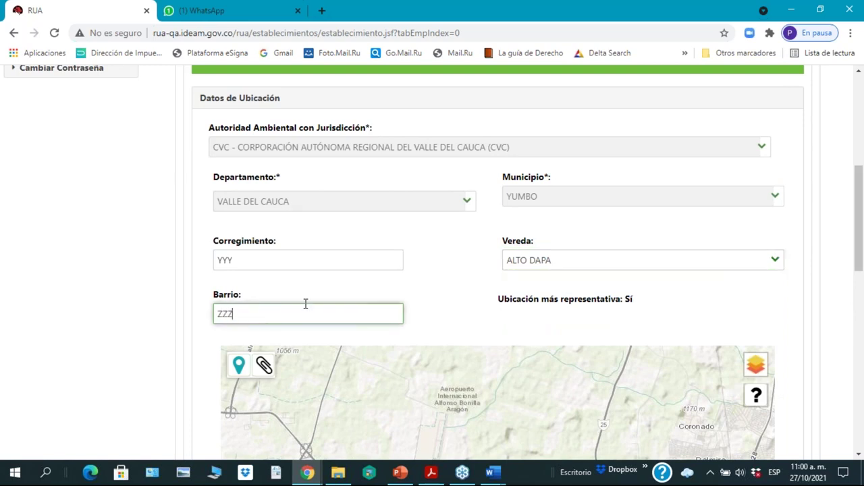
left_click(702, 297)
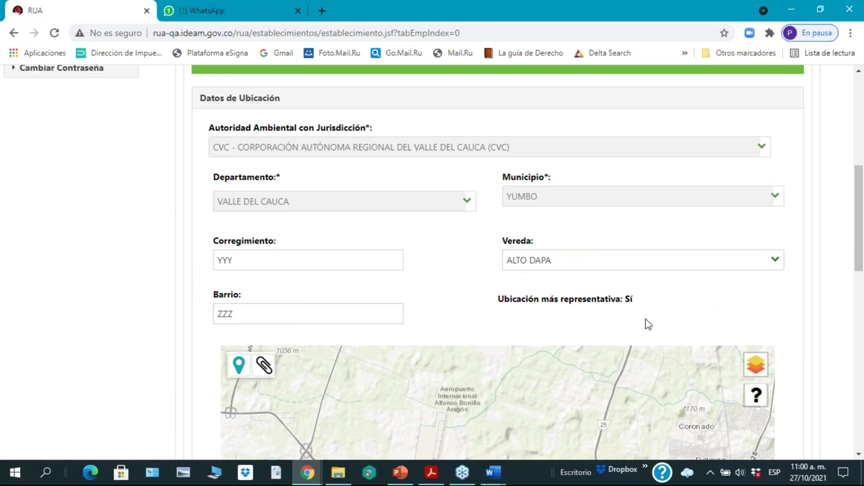
Step: Zoom the map to Cali, Yumbo and Palmira and mark Yumbo at Lat 3,6223968, Lon -76,4976847
left_click_drag(856, 264, 859, 344)
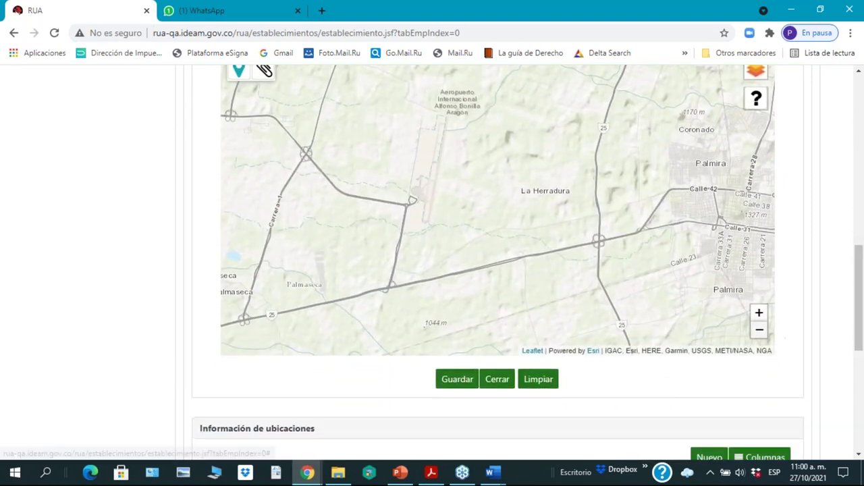
left_click(760, 343)
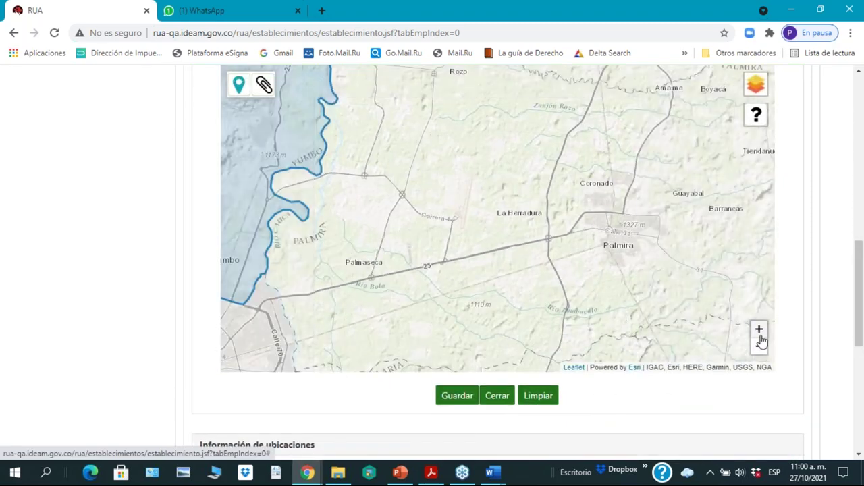
left_click(759, 336)
left_click(761, 347)
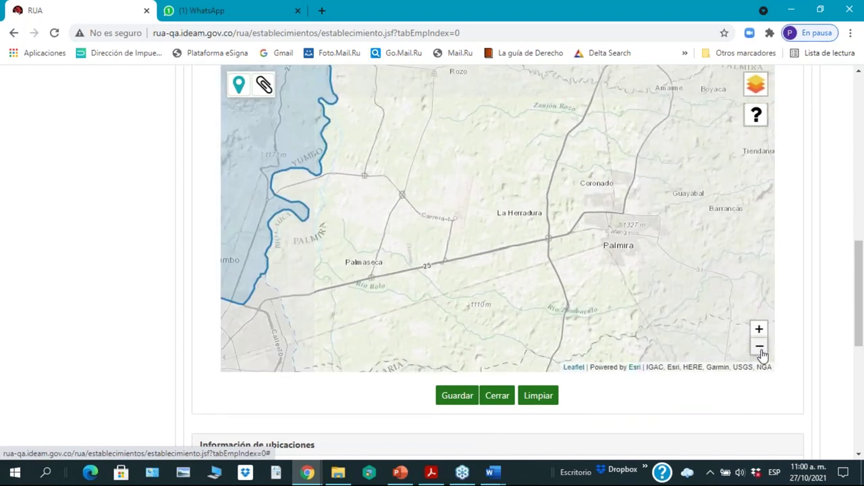
left_click(238, 84)
left_click(375, 144)
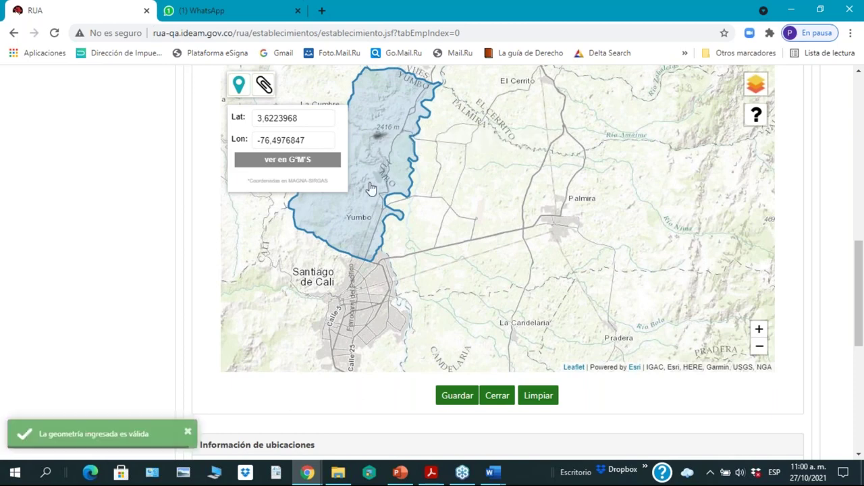
left_click(382, 137)
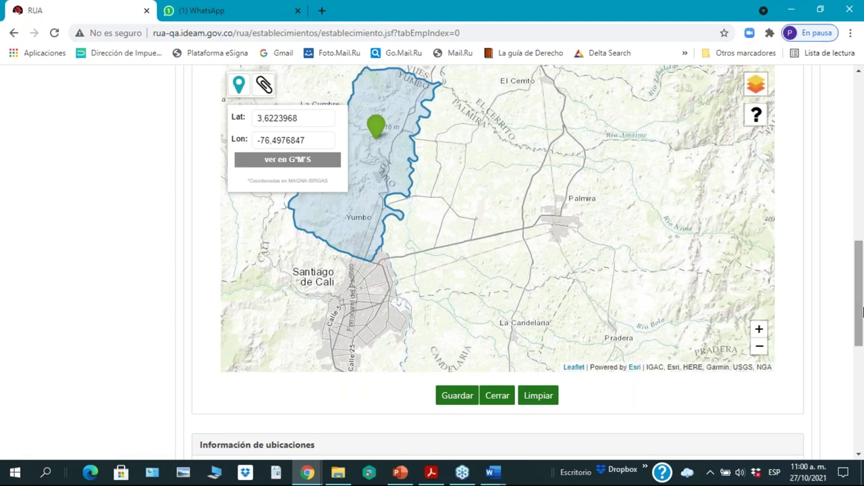
left_click_drag(861, 317, 861, 300)
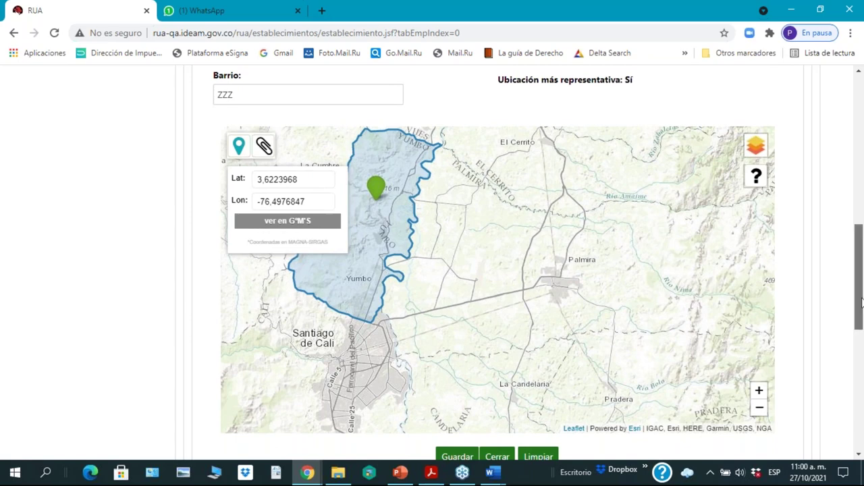
scroll(861, 301, "down", 2)
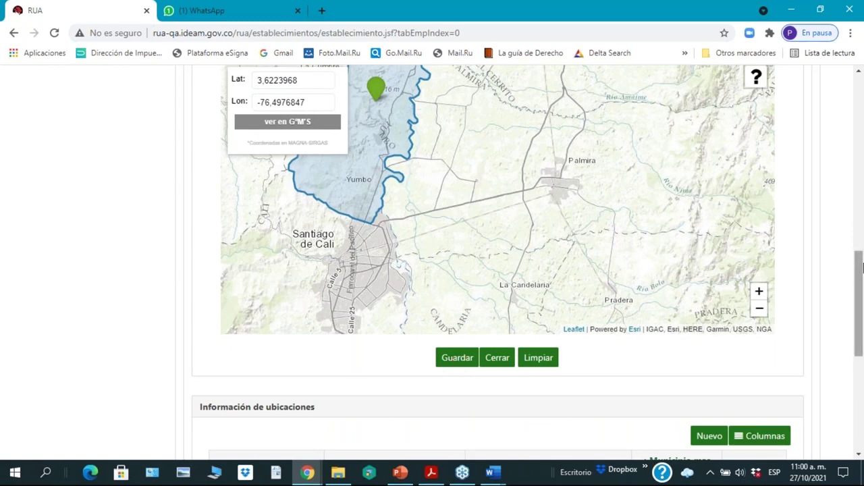
scroll(863, 264, "up", 5)
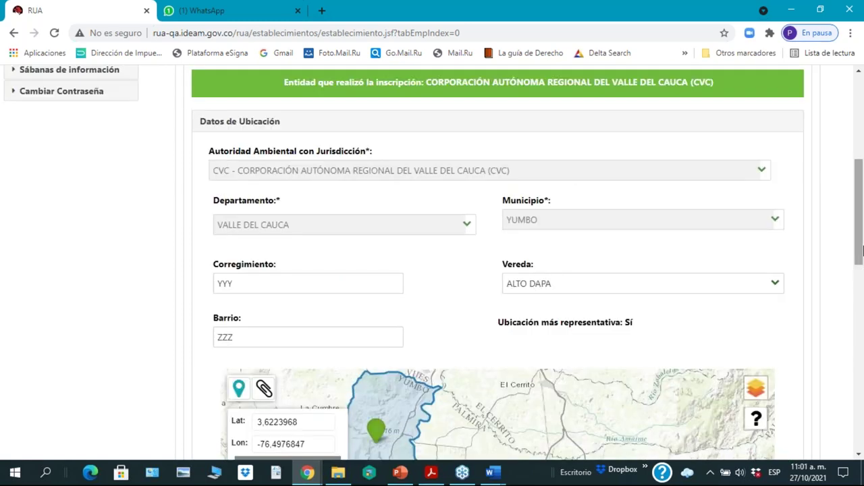
left_click_drag(862, 249, 861, 398)
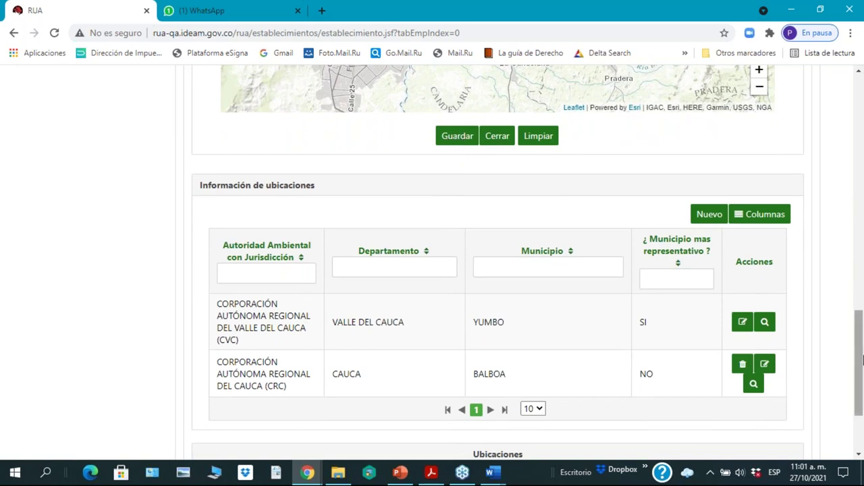
scroll(424, 345, "down", 3)
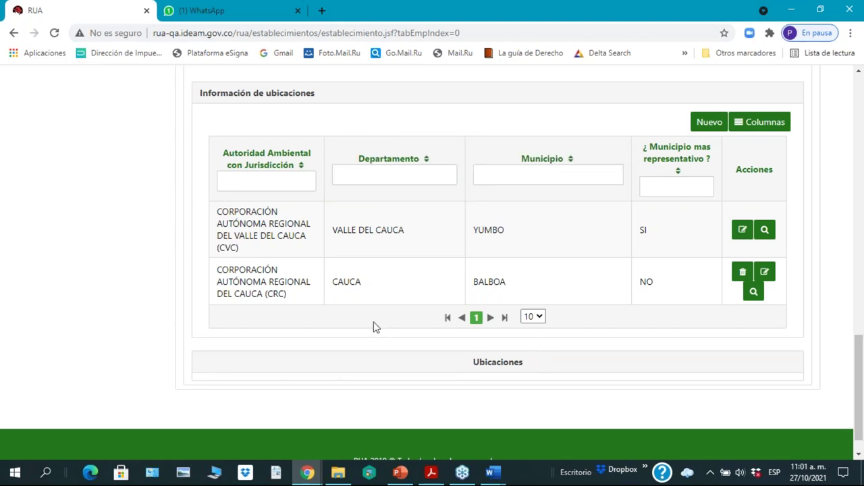
scroll(409, 277, "up", 3)
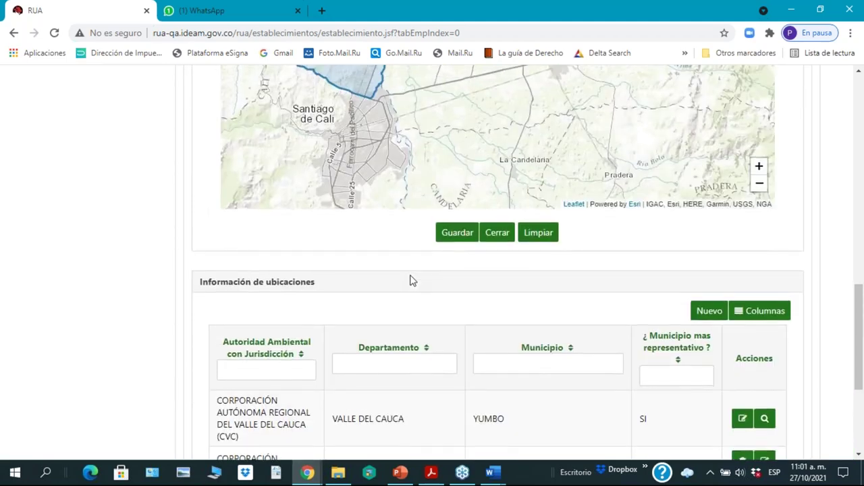
scroll(417, 202, "down", 1)
scroll(439, 432, "down", 3)
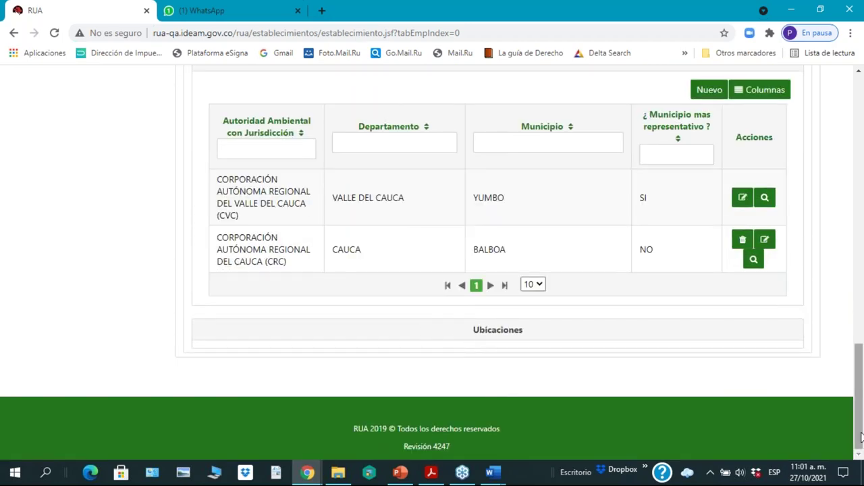
left_click_drag(860, 422, 859, 268)
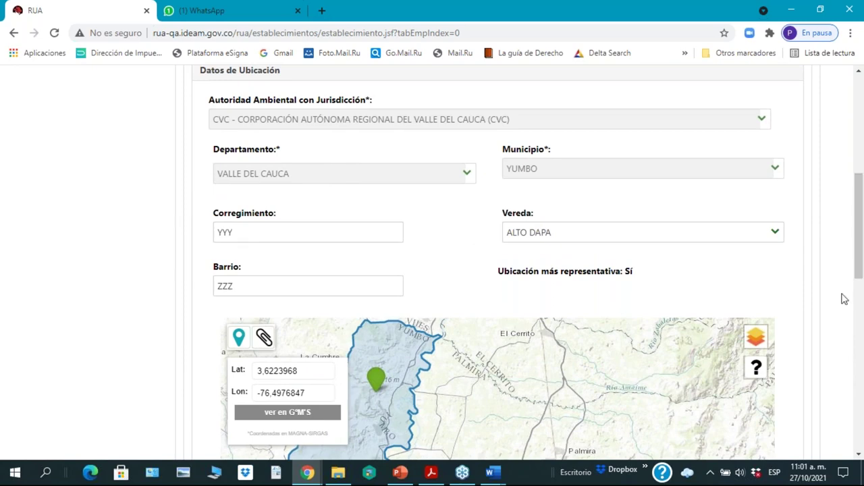
left_click_drag(861, 247, 861, 219)
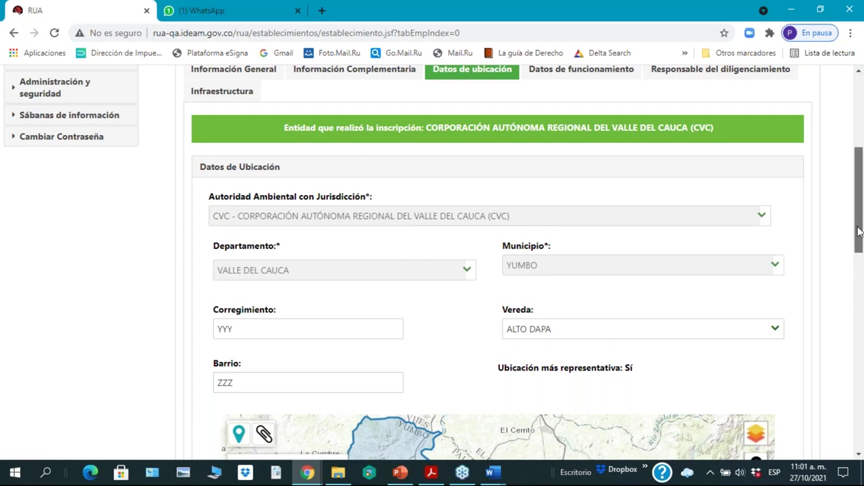
left_click_drag(859, 232, 859, 213)
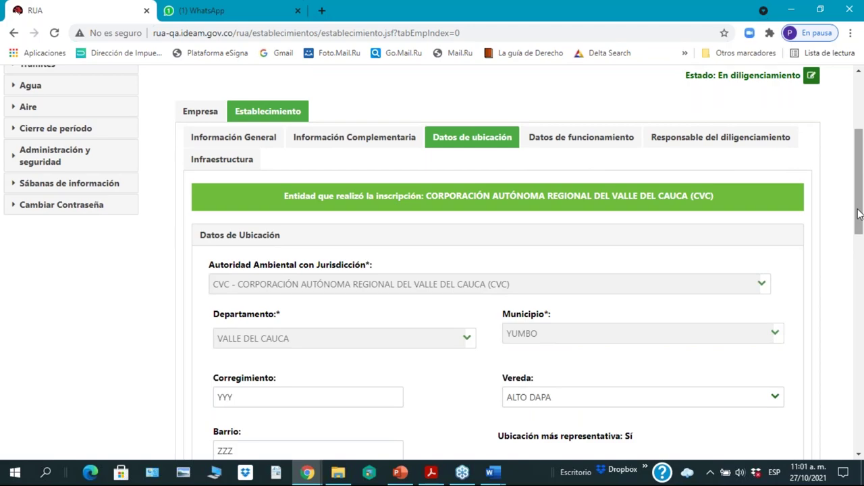
left_click_drag(859, 213, 862, 207)
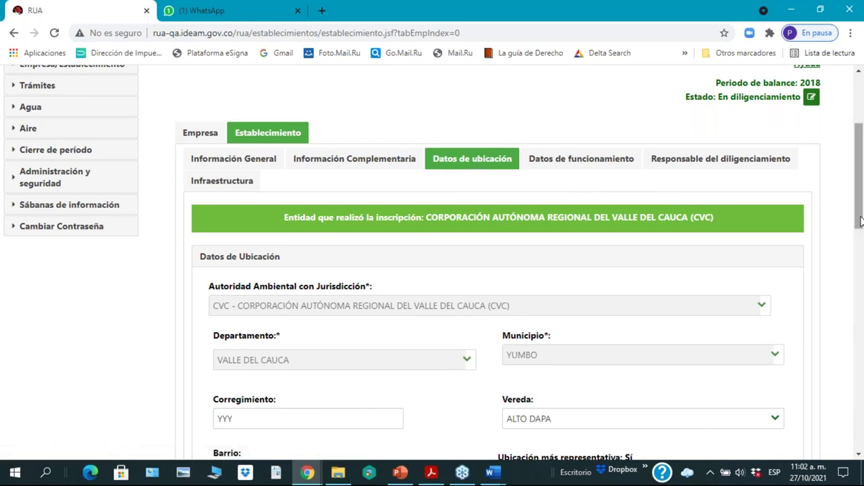
left_click_drag(861, 221, 861, 443)
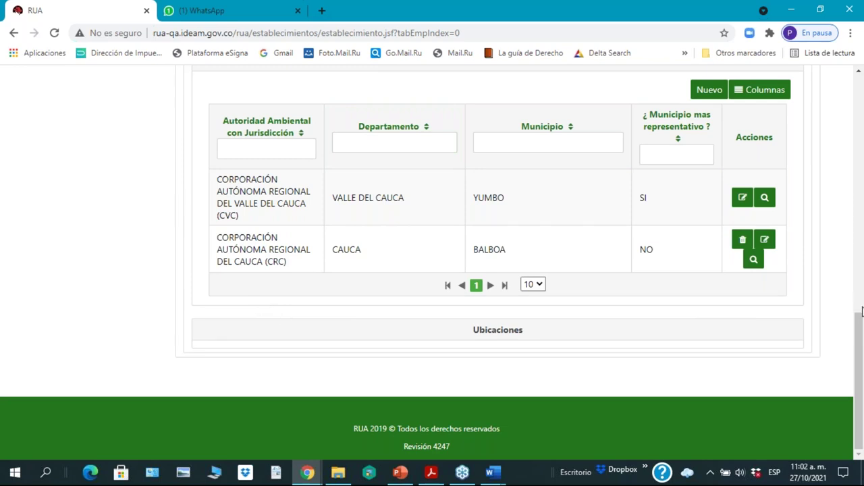
scroll(856, 363, "up", 1)
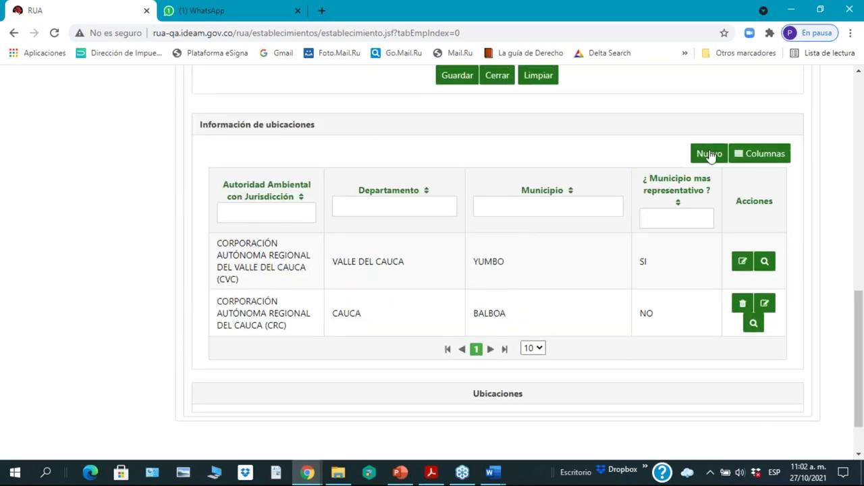
Step: Set the new location's environmental authority to CVC
scroll(710, 155, "up", 1)
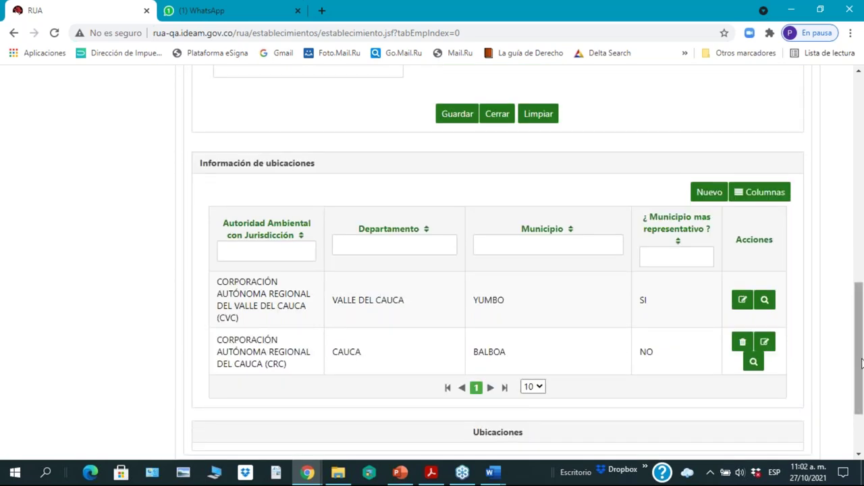
left_click_drag(860, 363, 862, 259)
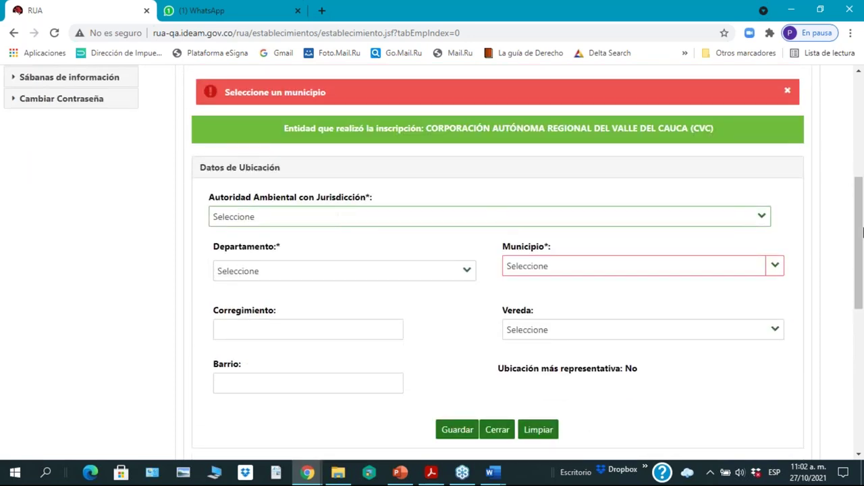
left_click(763, 218)
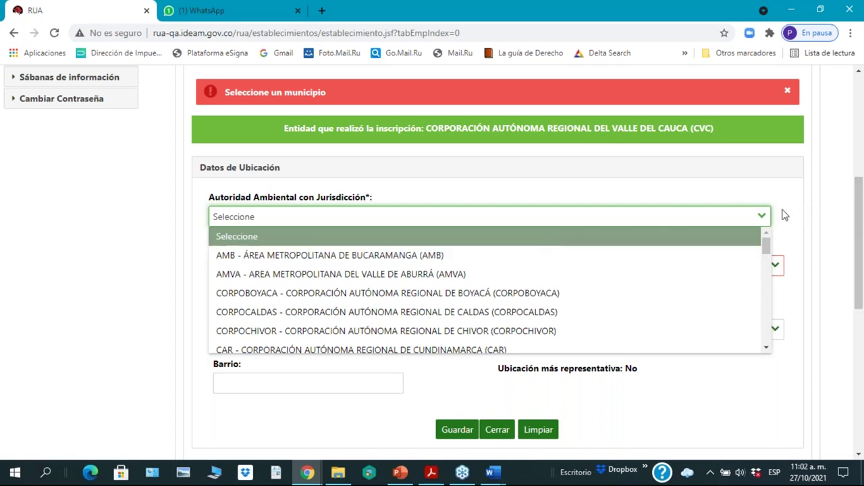
scroll(736, 283, "down", 1)
scroll(736, 283, "down", 3)
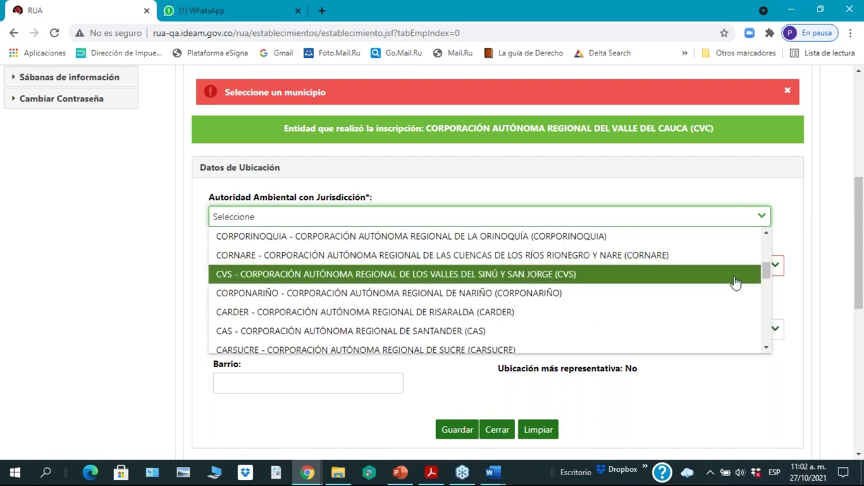
scroll(736, 282, "down", 3)
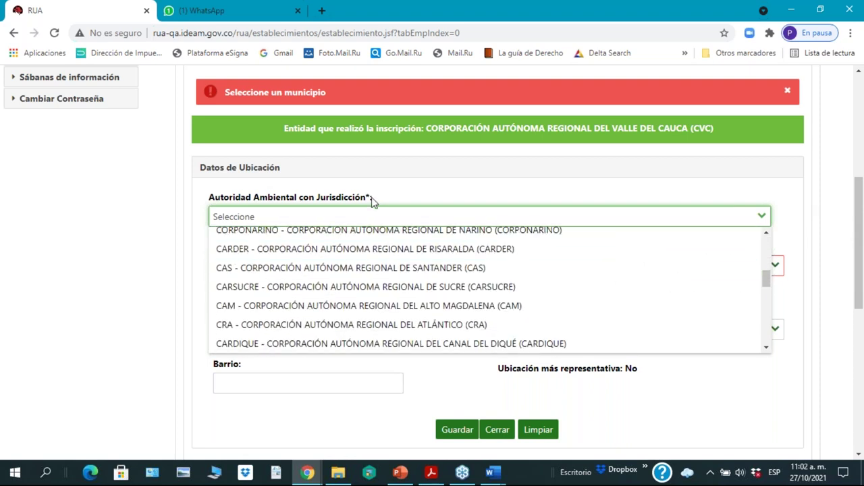
left_click(360, 222)
key("c")
key("v")
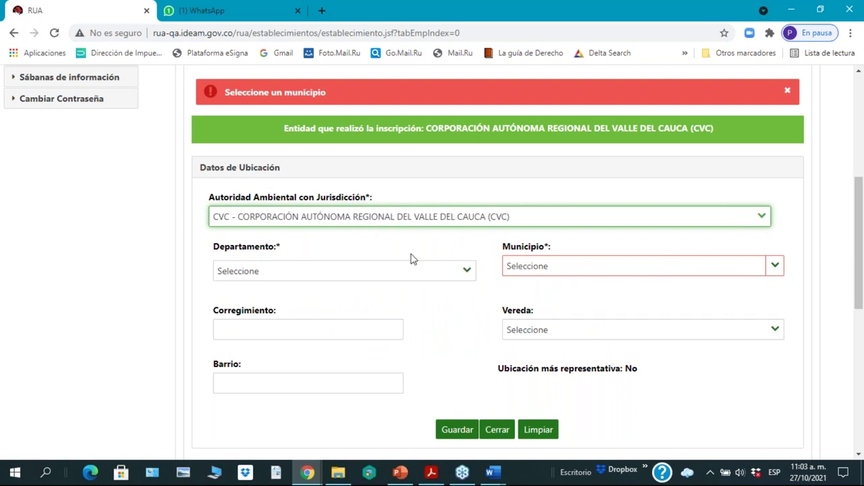
Step: Choose VALLE DEL CAUCA as department and BUENAVENTURA as municipality
left_click(468, 274)
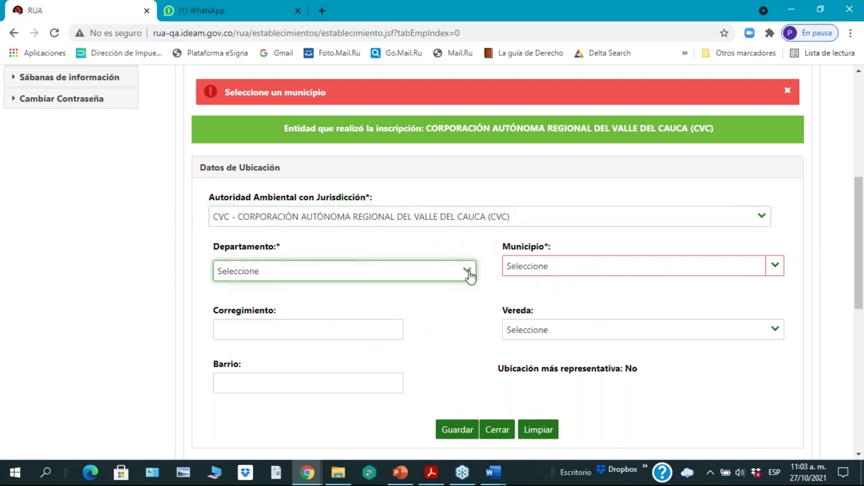
left_click(469, 273)
left_click(468, 277)
left_click(469, 272)
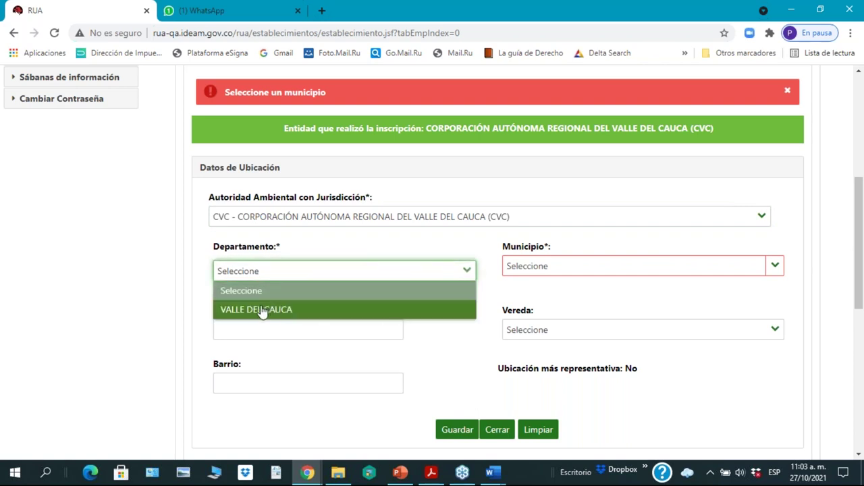
left_click(263, 310)
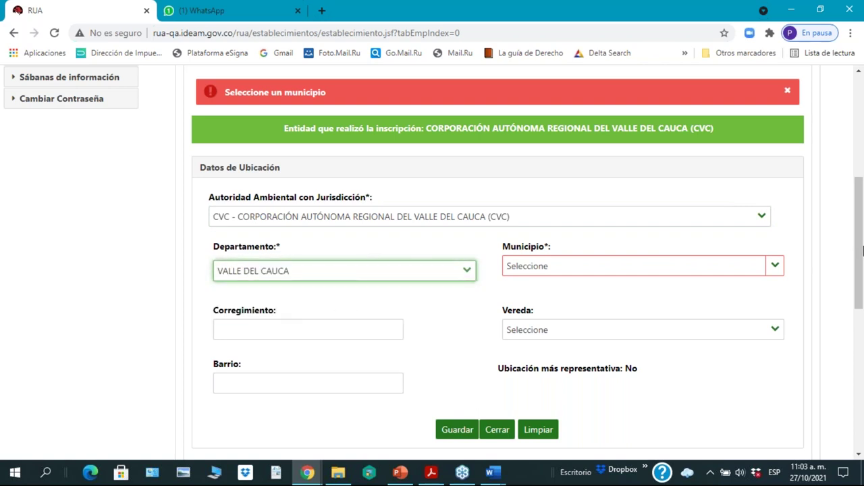
left_click(777, 272)
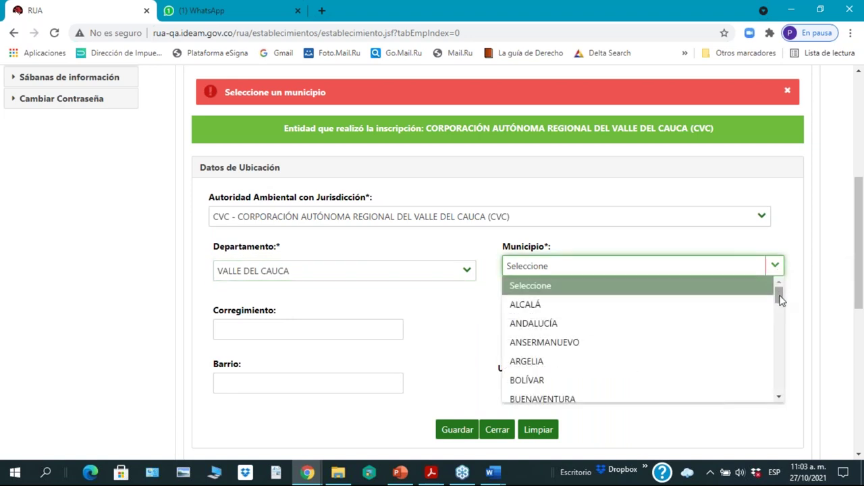
left_click_drag(779, 295, 779, 307)
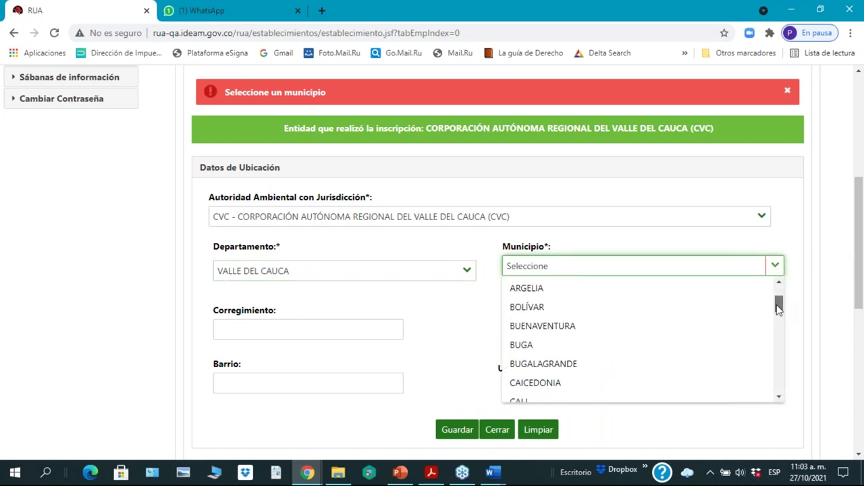
left_click(598, 325)
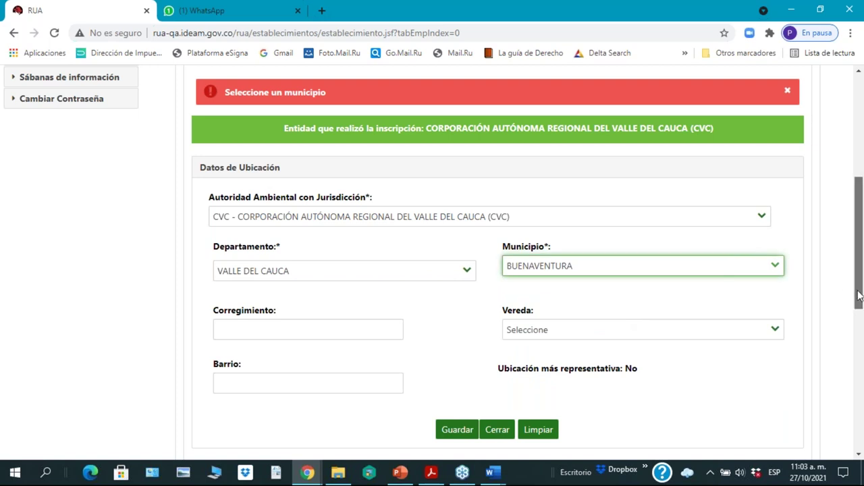
left_click_drag(859, 295, 860, 298)
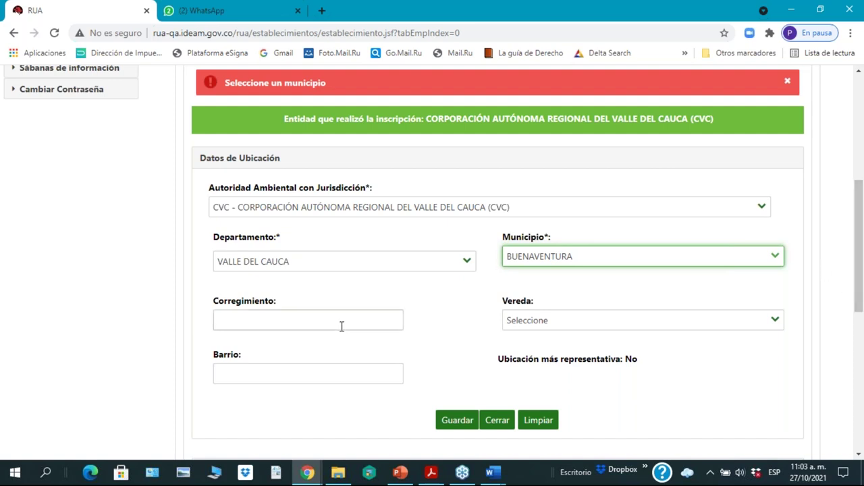
scroll(859, 305, "down", 2)
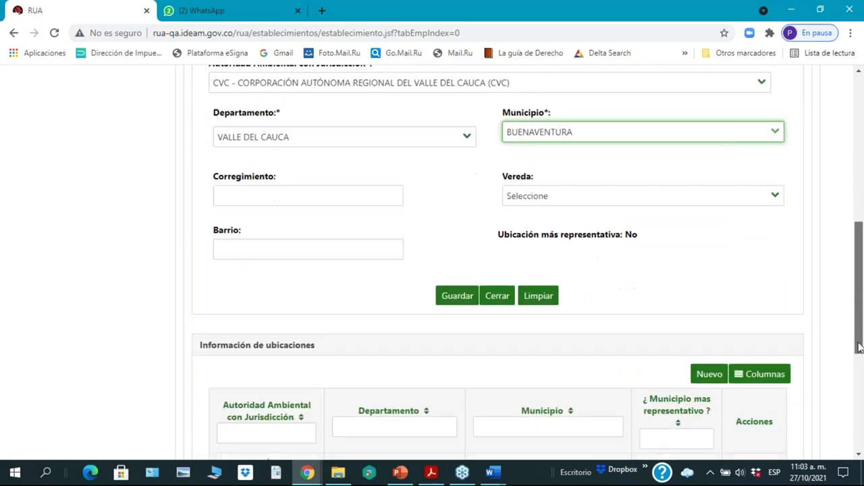
Step: Attempt to save the Buenaventura location, then close the red 'Seleccione un municipio' alert
left_click(457, 299)
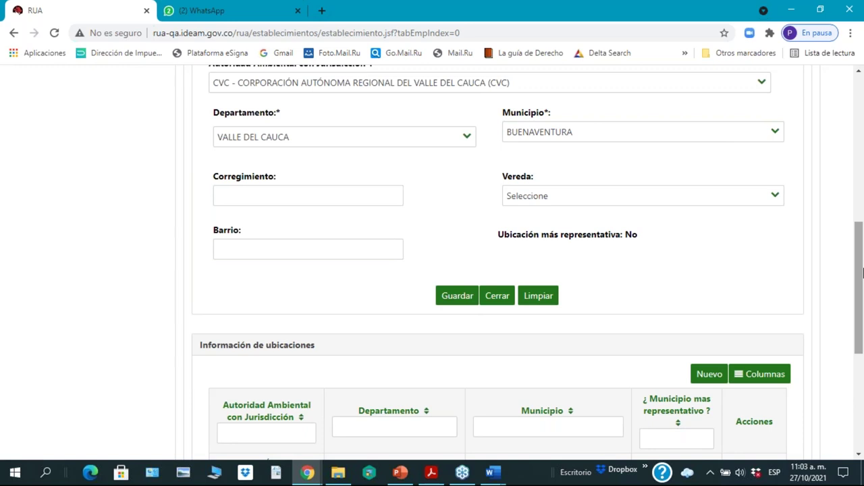
scroll(862, 272, "up", 1)
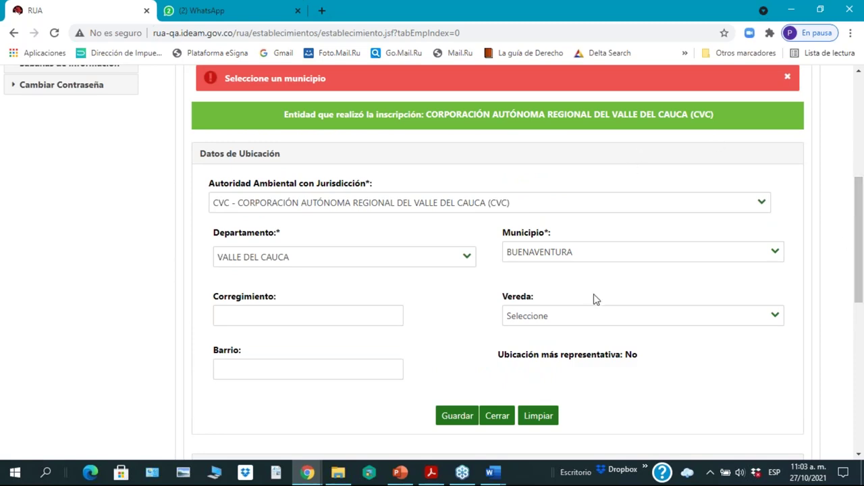
scroll(594, 299, "down", 2)
scroll(584, 313, "down", 5)
scroll(582, 312, "up", 4)
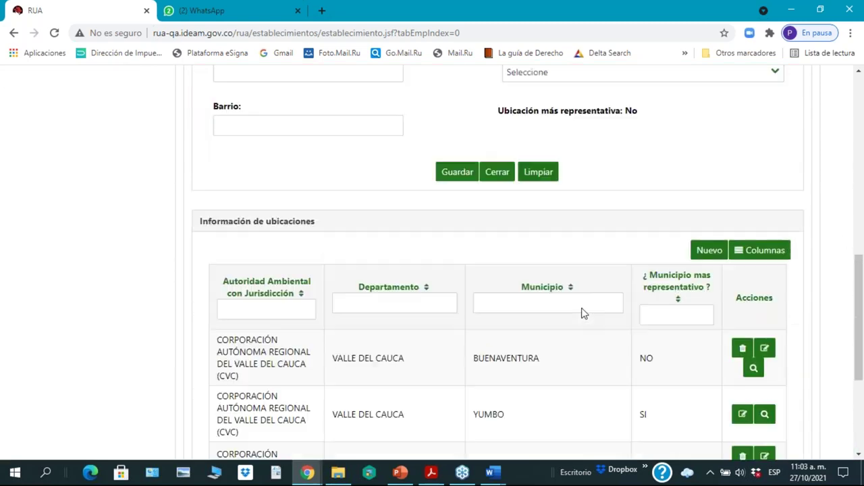
scroll(582, 313, "up", 2)
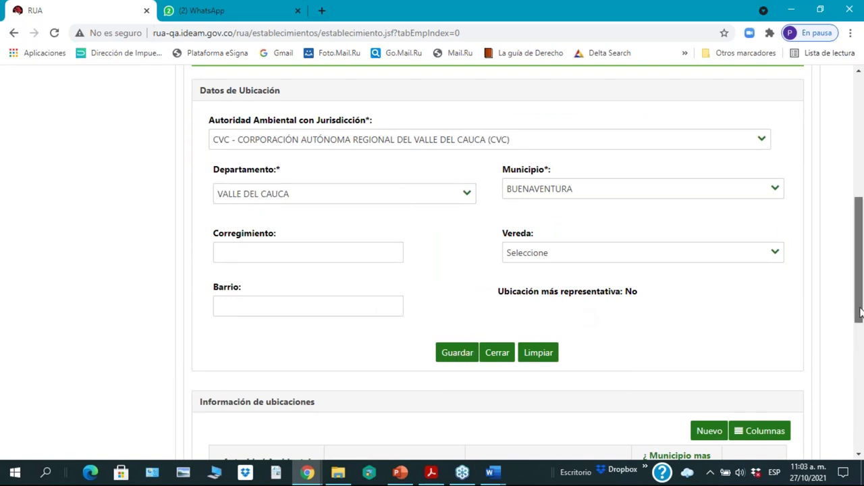
left_click_drag(861, 312, 861, 250)
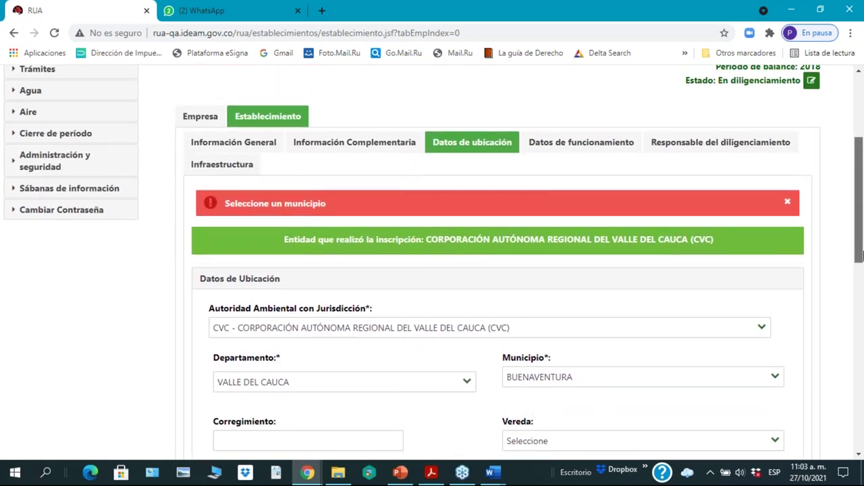
scroll(844, 216, "down", 1)
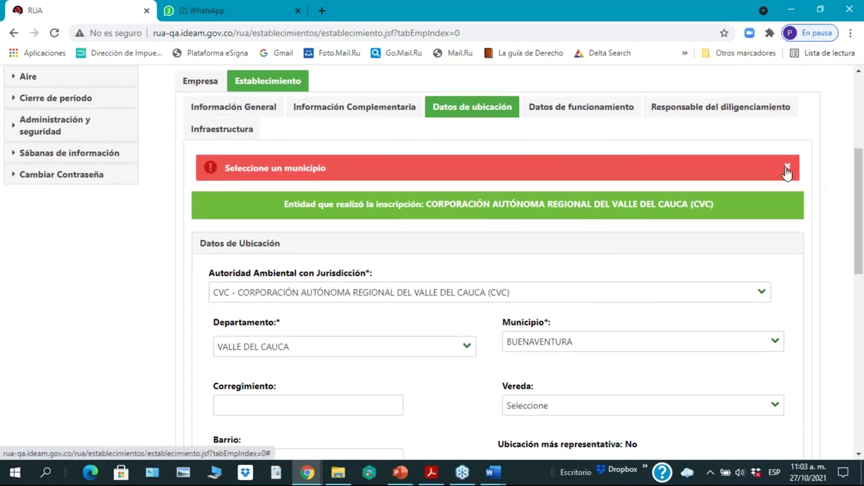
left_click(786, 169)
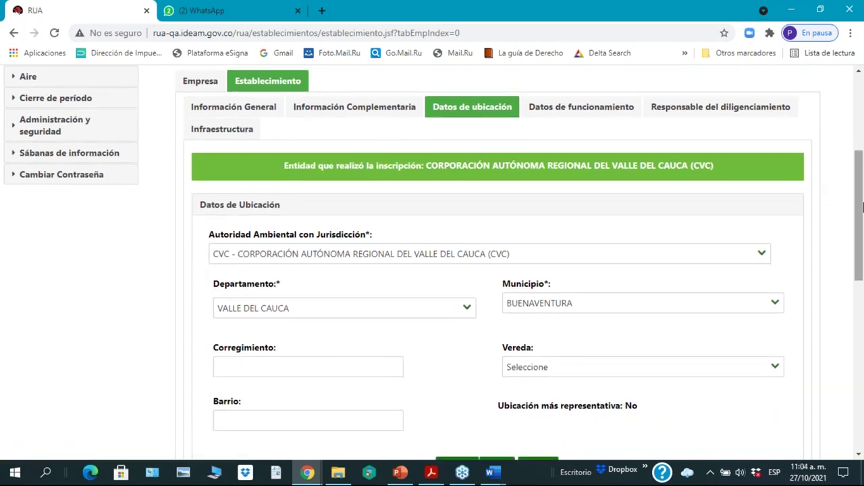
left_click_drag(859, 226, 859, 255)
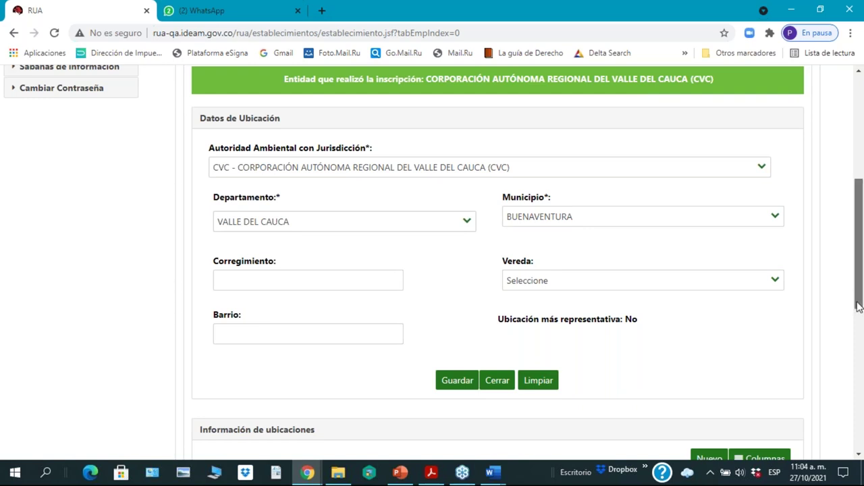
scroll(859, 306, "down", 5)
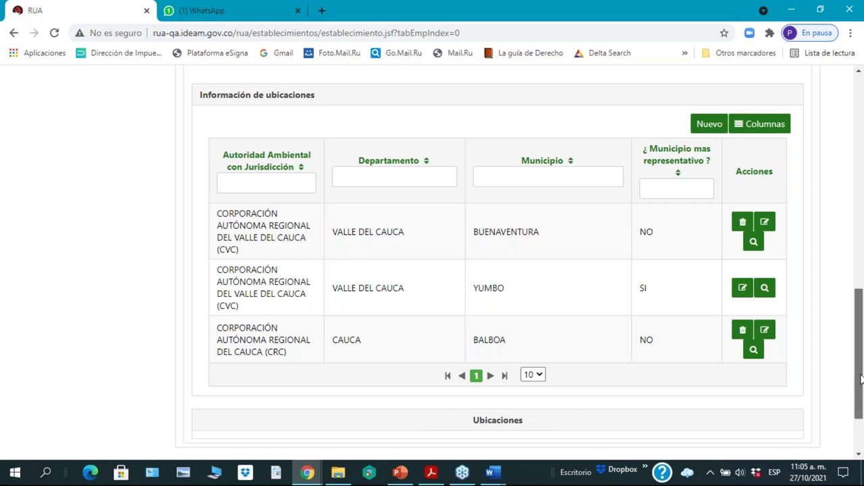
left_click_drag(861, 373, 860, 162)
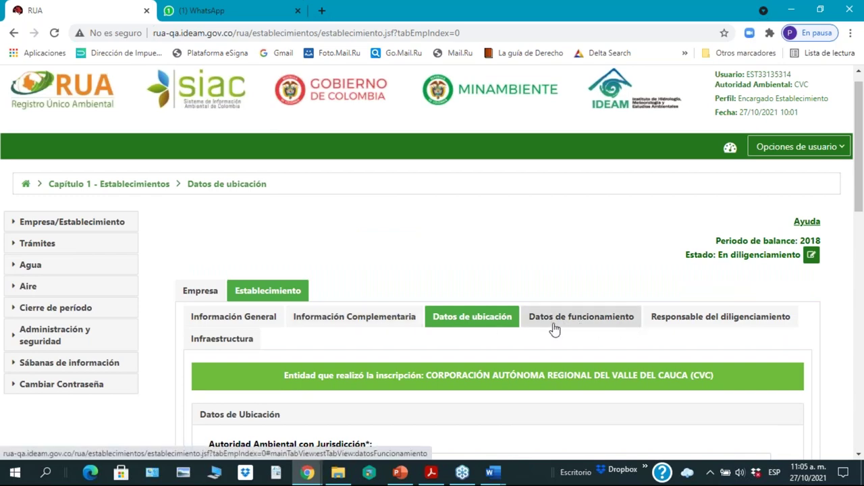
Step: Open the establishment's Datos de funcionamiento section
left_click(585, 324)
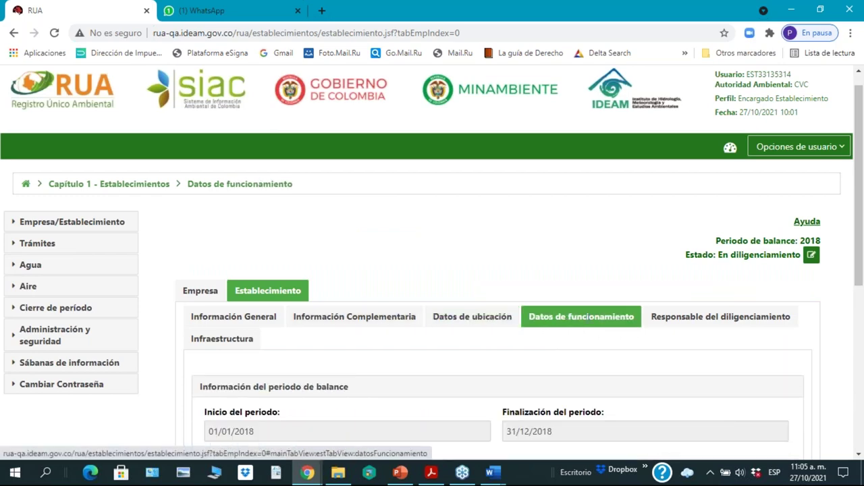
left_click_drag(860, 279, 861, 406)
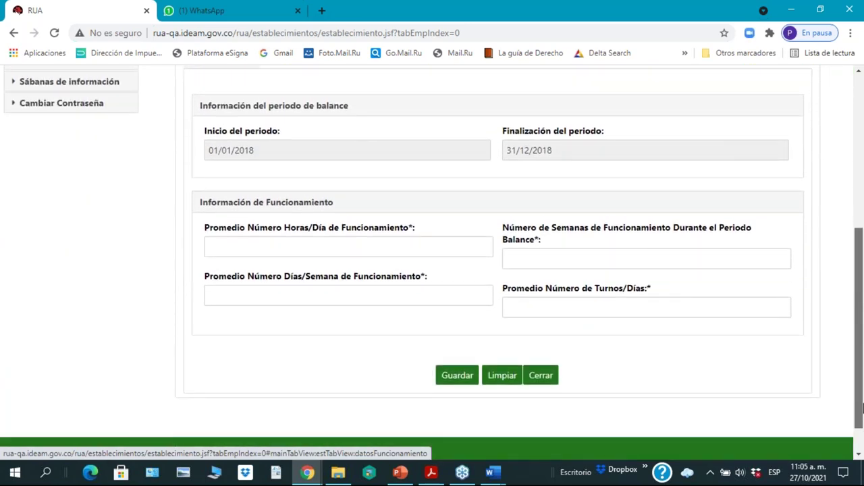
left_click(250, 250)
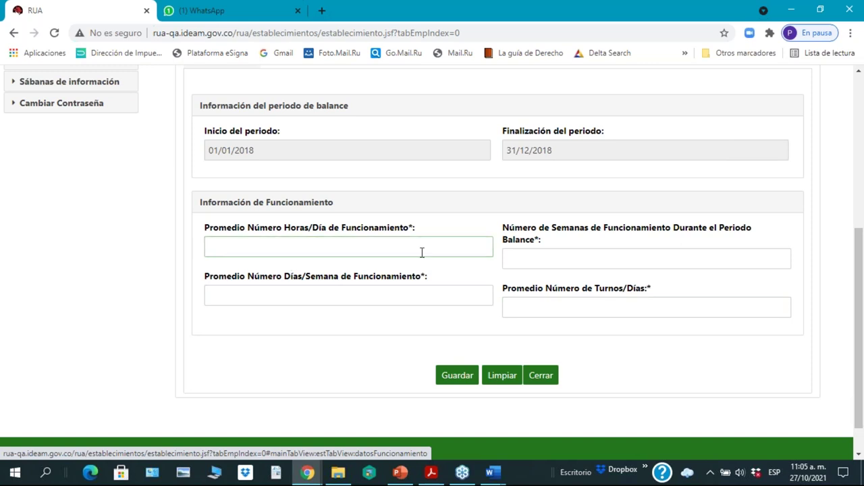
scroll(420, 251, "up", 1)
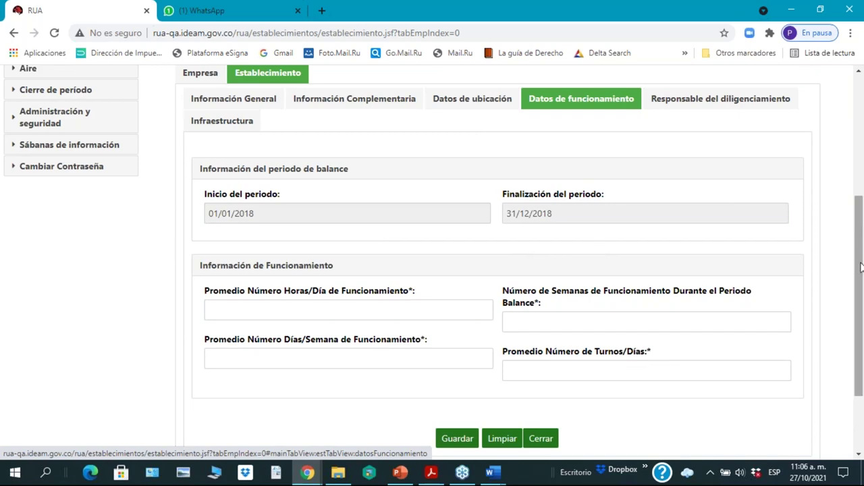
scroll(860, 280, "down", 1)
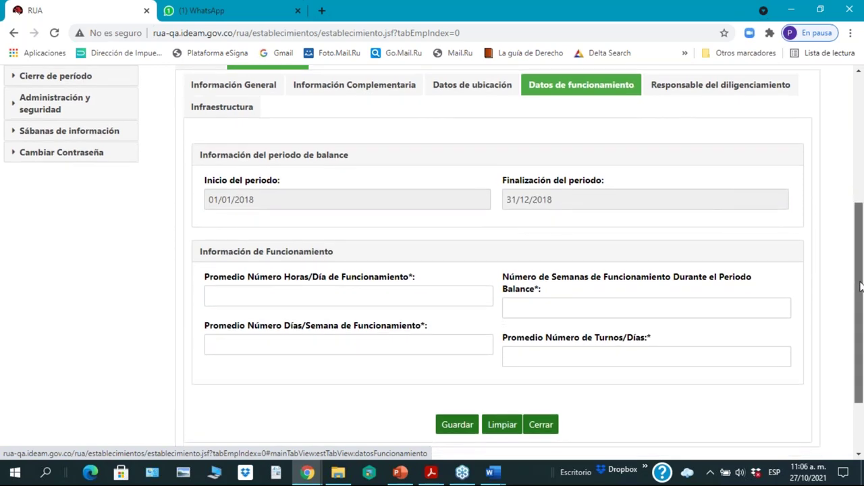
scroll(861, 287, "up", 4)
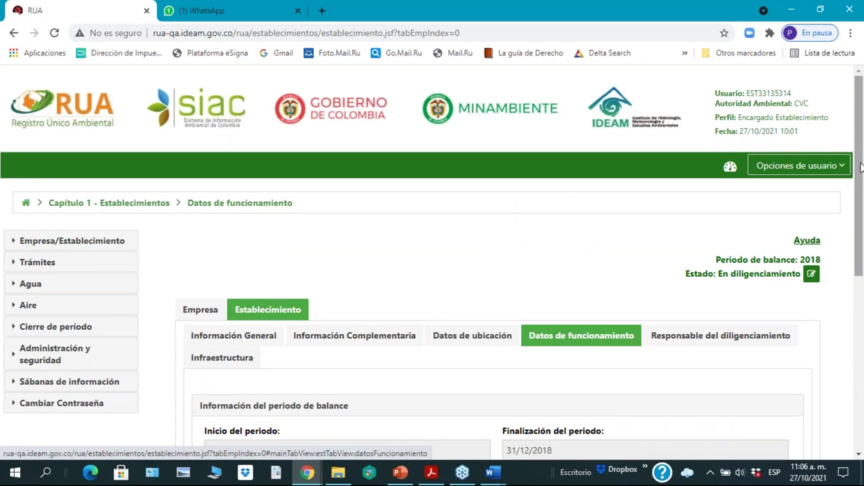
scroll(861, 177, "down", 2)
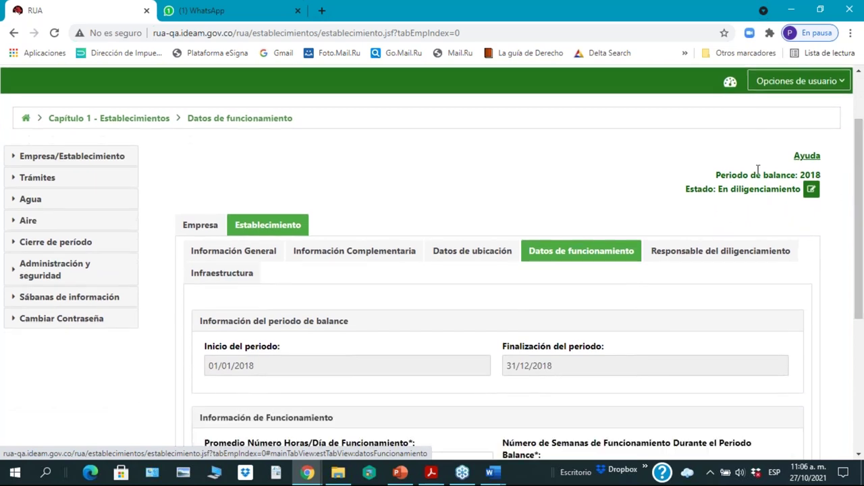
scroll(564, 336, "down", 1)
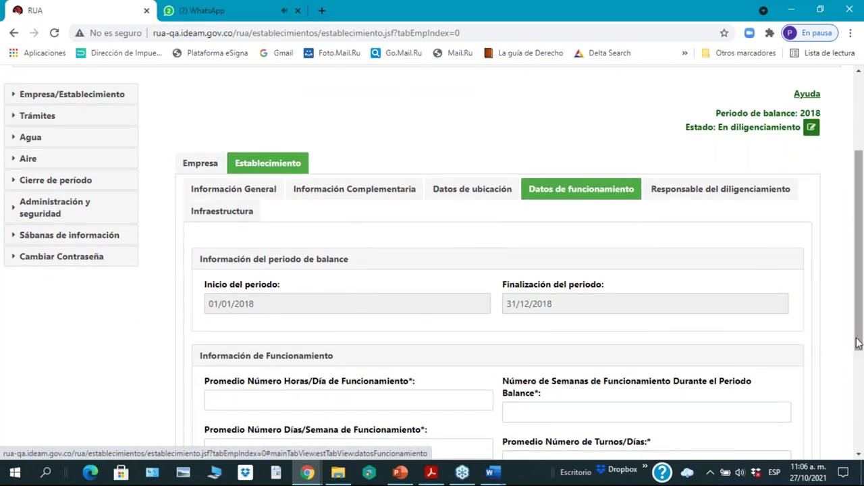
left_click_drag(859, 347, 860, 398)
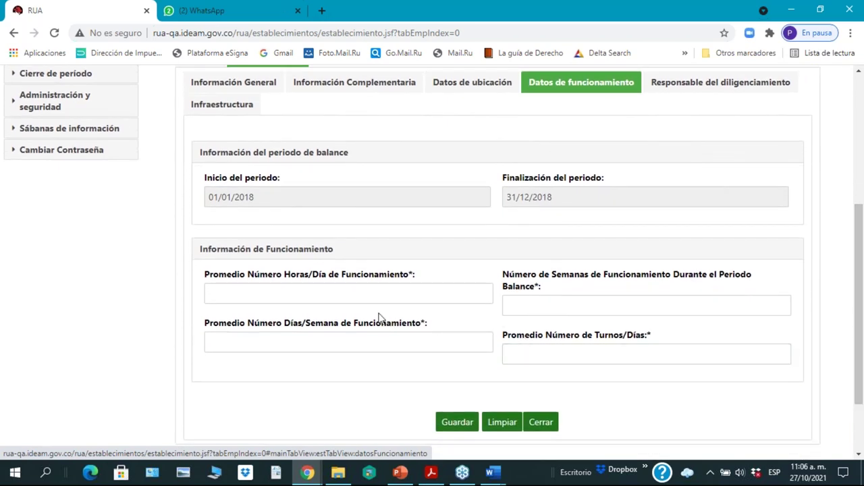
Step: Enter 8 hours/day, 49 weeks, 5 days/week and 1 shift/day, and save
left_click(257, 293)
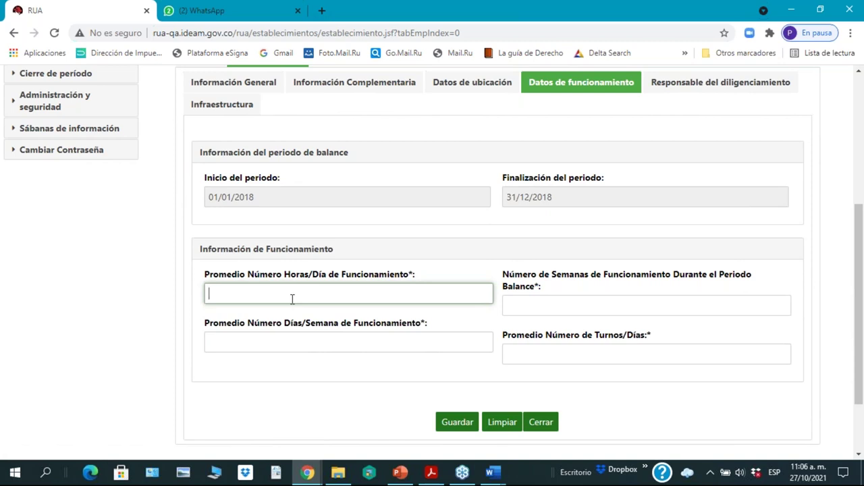
type("8")
left_click(543, 306)
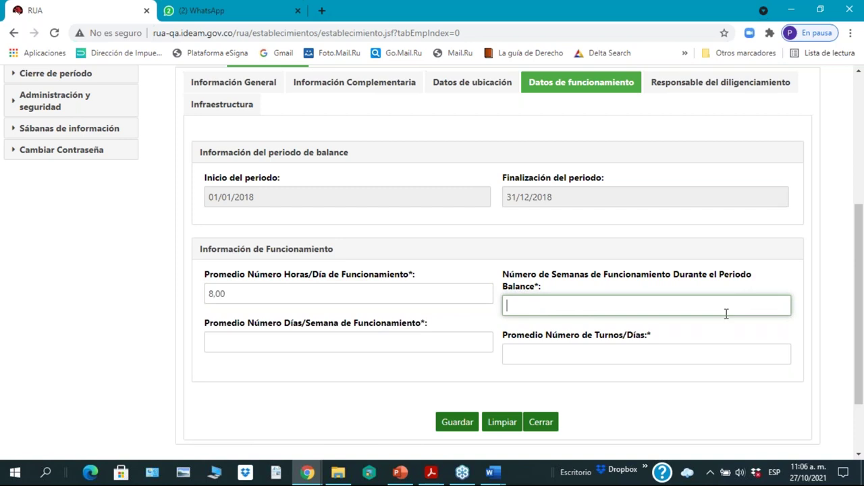
type("5")
key("BackSpace")
type("49")
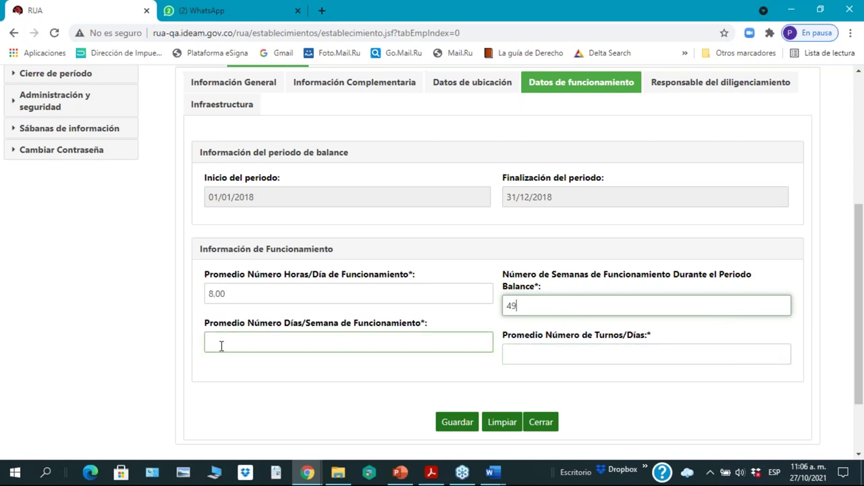
left_click(244, 344)
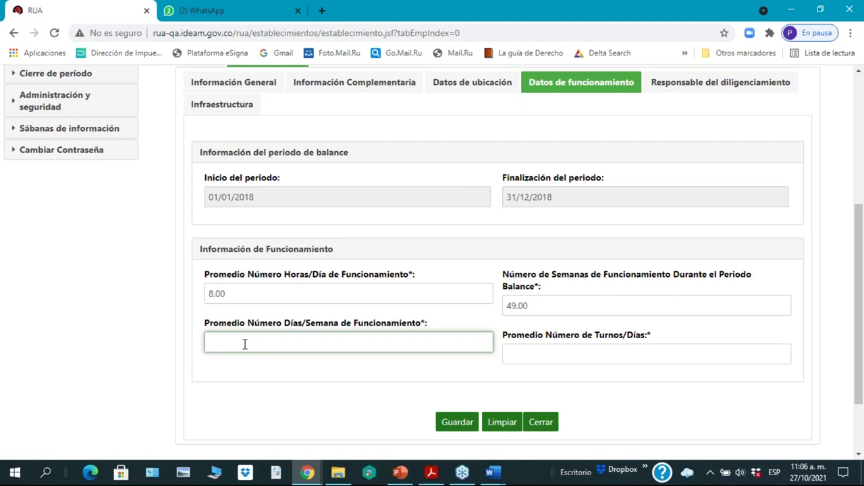
type("5")
left_click(528, 356)
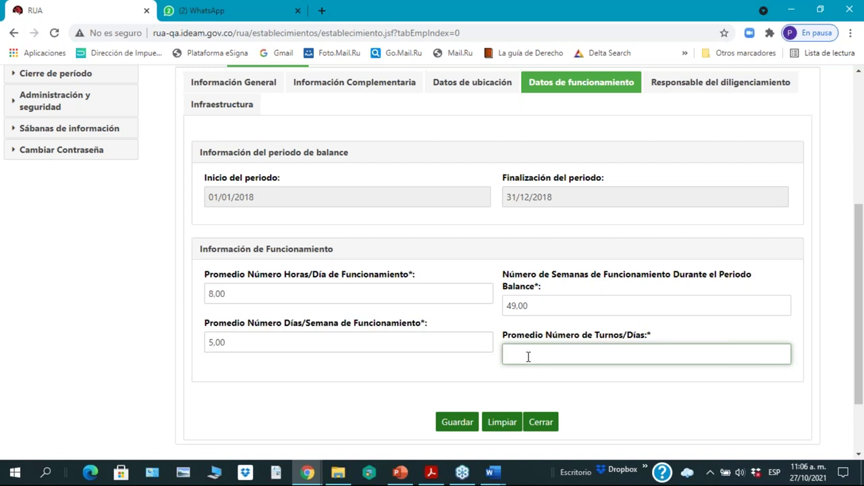
type("1")
left_click(457, 423)
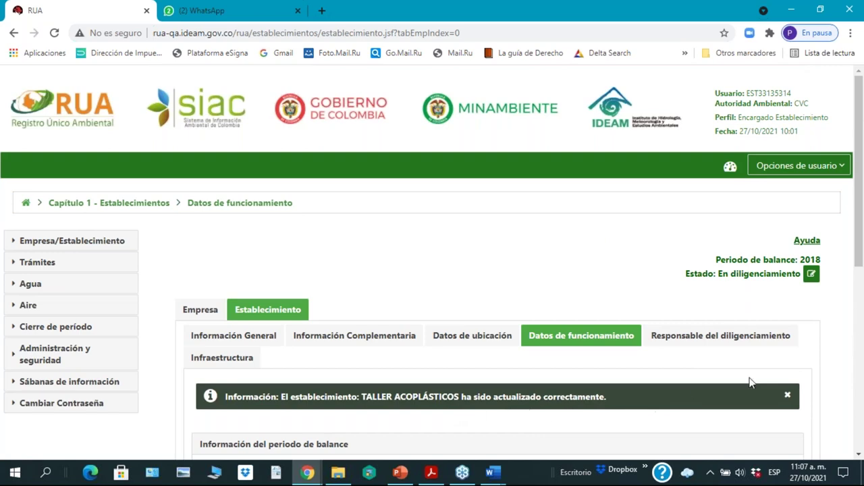
left_click_drag(861, 263, 860, 322)
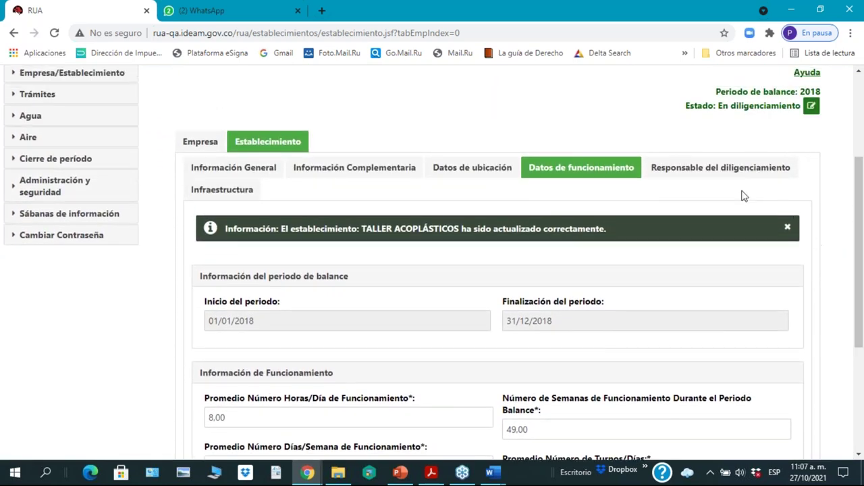
Step: Show the Responsable del diligenciamiento form and expand Empresa/Establecimiento > Establecimiento in the sidebar
left_click(696, 177)
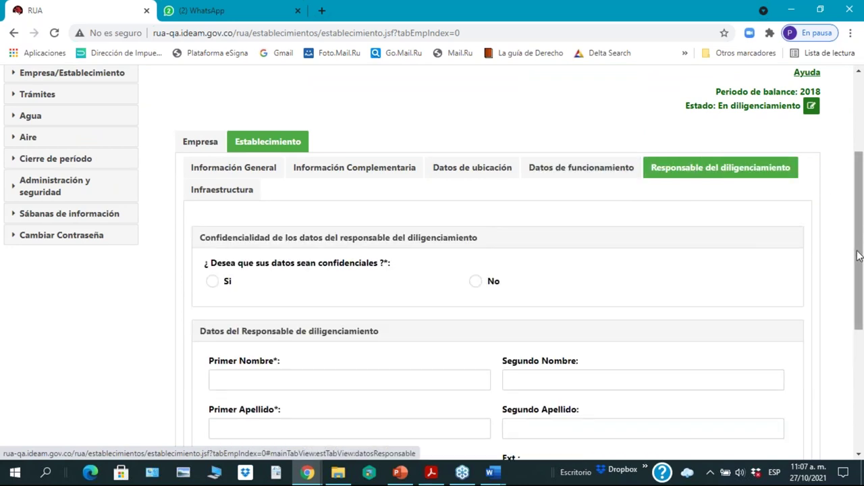
left_click_drag(860, 248, 860, 240)
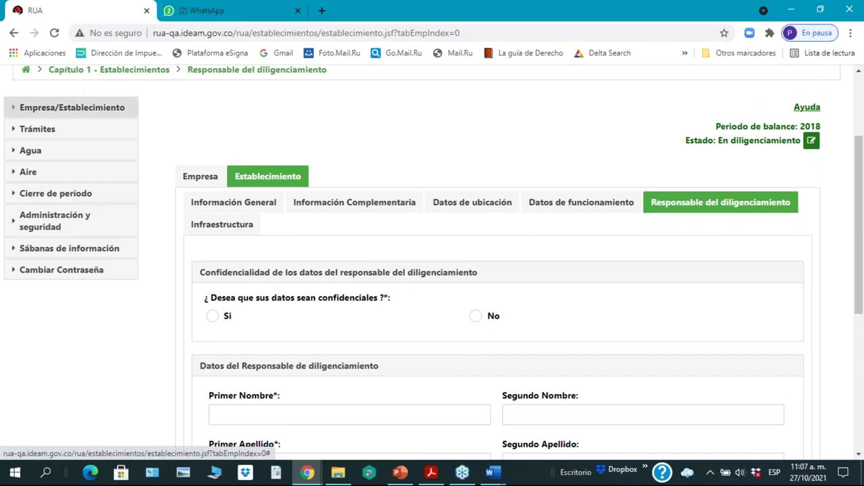
left_click(68, 107)
left_click(56, 151)
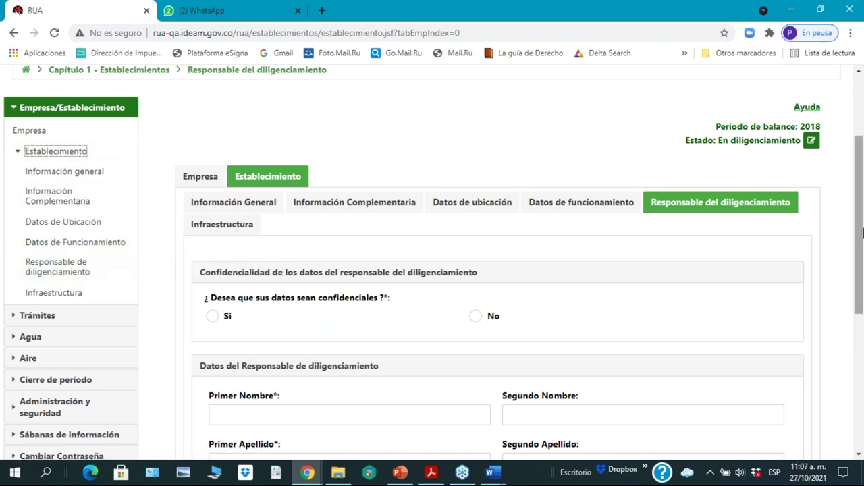
left_click_drag(854, 250, 862, 308)
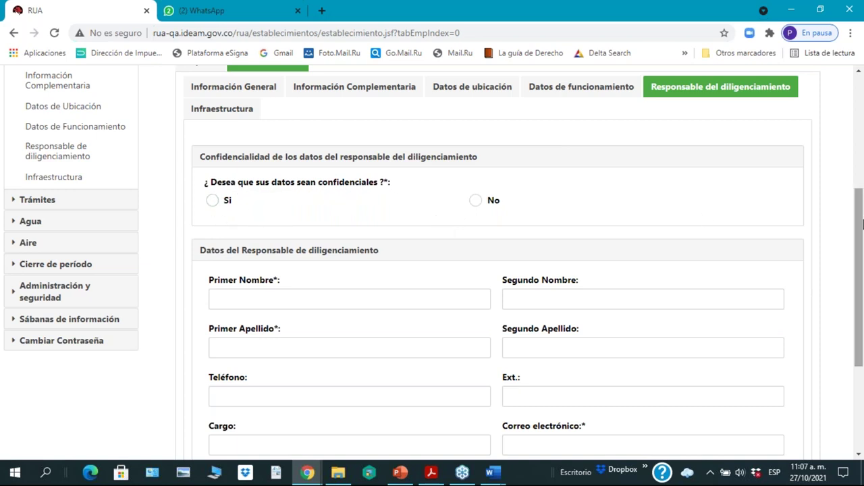
scroll(859, 258, "down", 1)
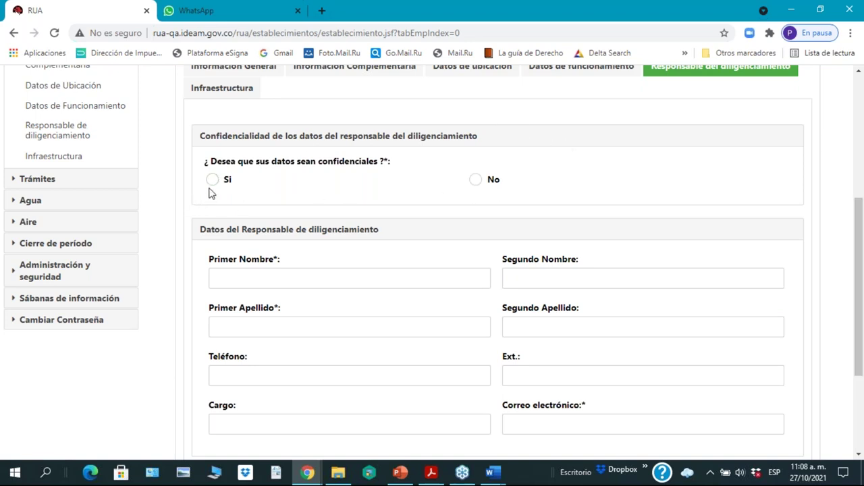
Step: Mark the data confidential (Sí) and enter the responsible person's first name and both surnames
left_click(212, 181)
left_click(294, 280)
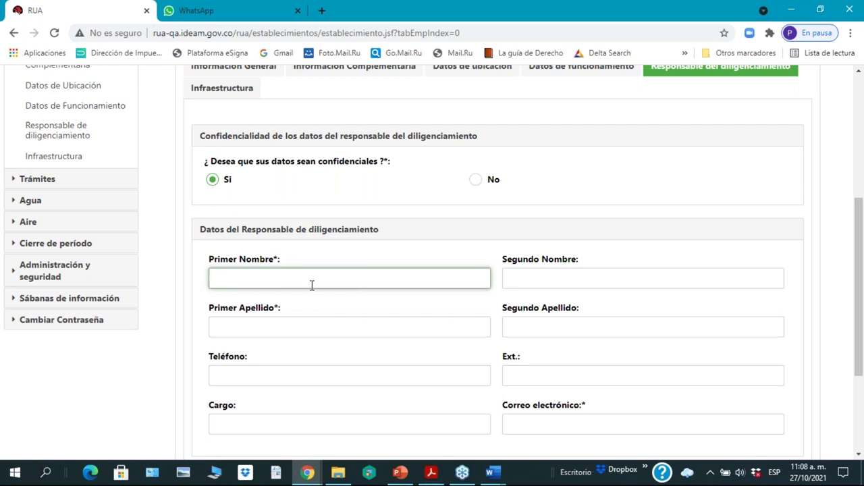
left_click(295, 326)
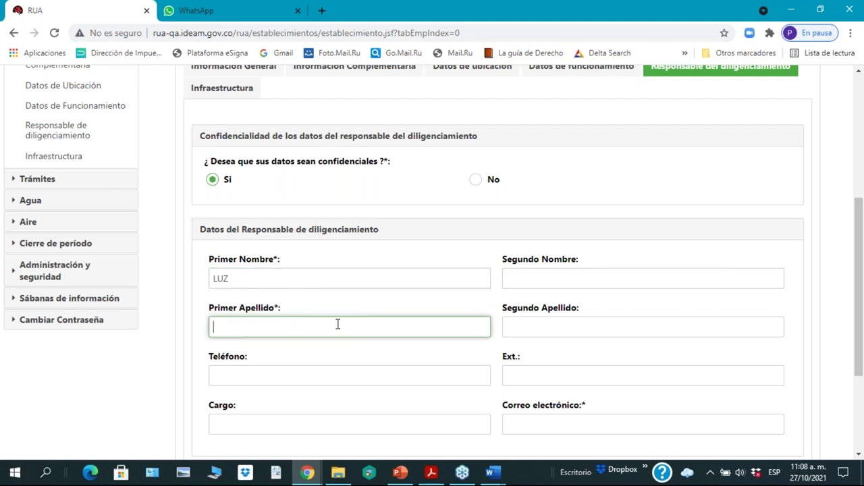
left_click(566, 327)
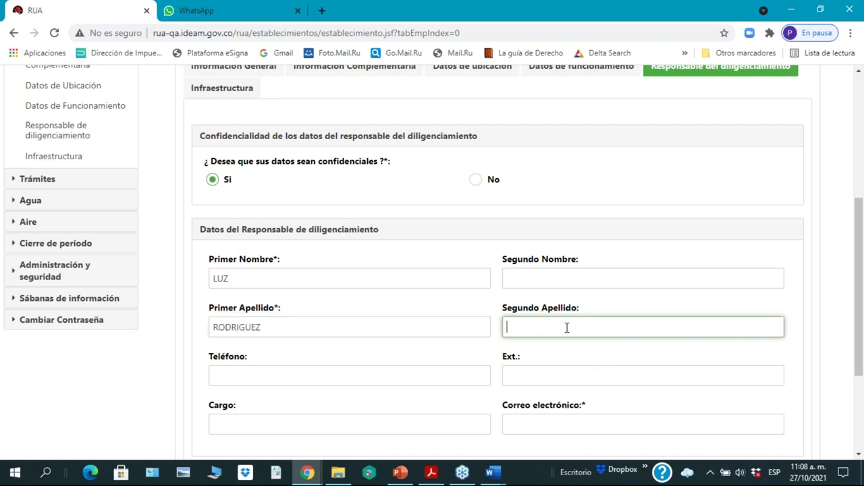
scroll(538, 374, "down", 3)
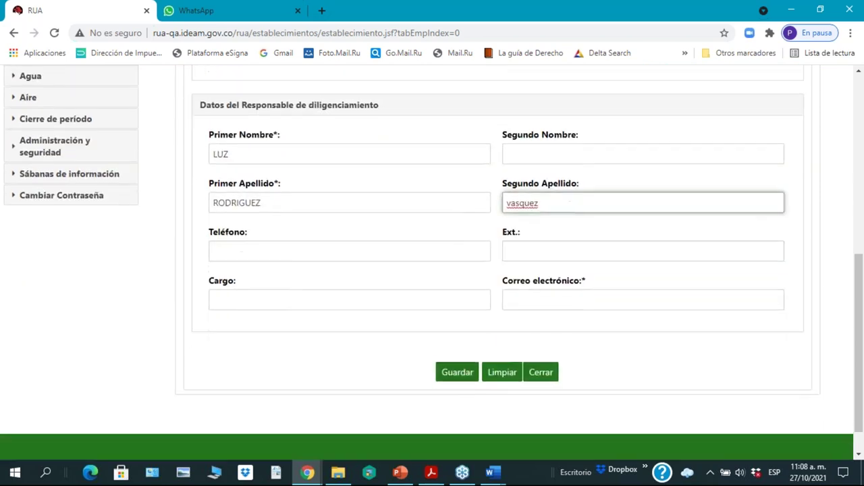
right_click(518, 201)
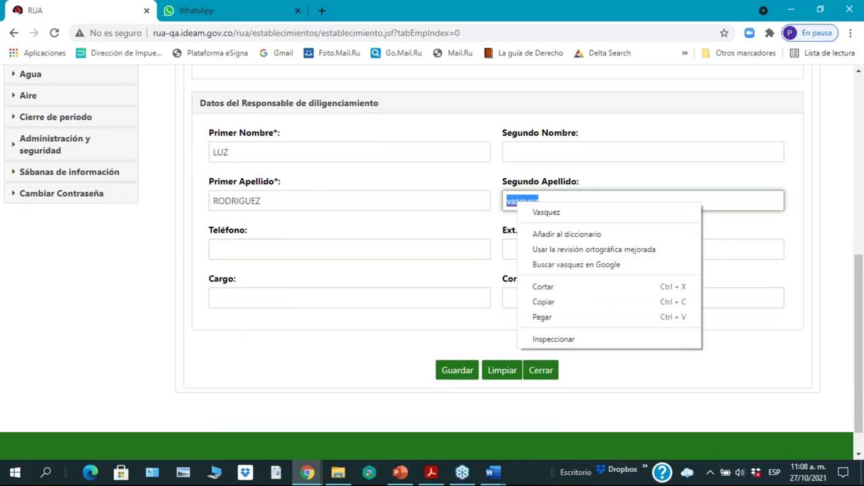
left_click(543, 214)
Step: Fill in the responsible person's phone number, extension and job title
left_click(251, 250)
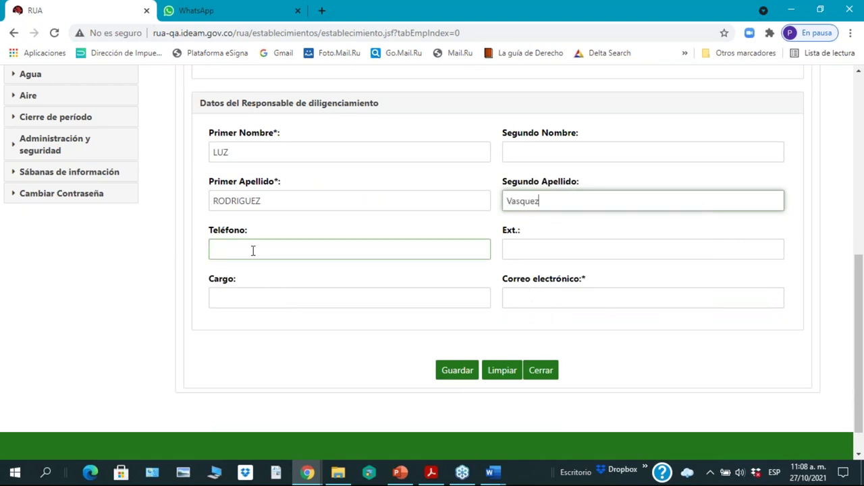
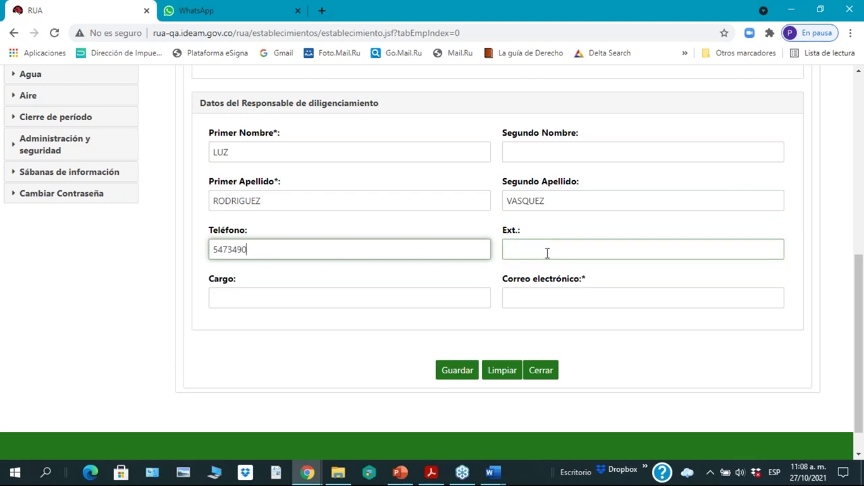
left_click(547, 253)
type("213")
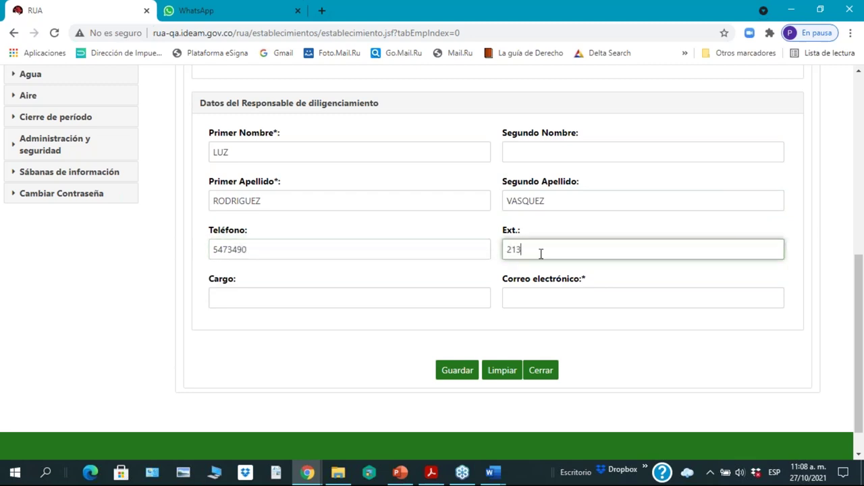
left_click(241, 295)
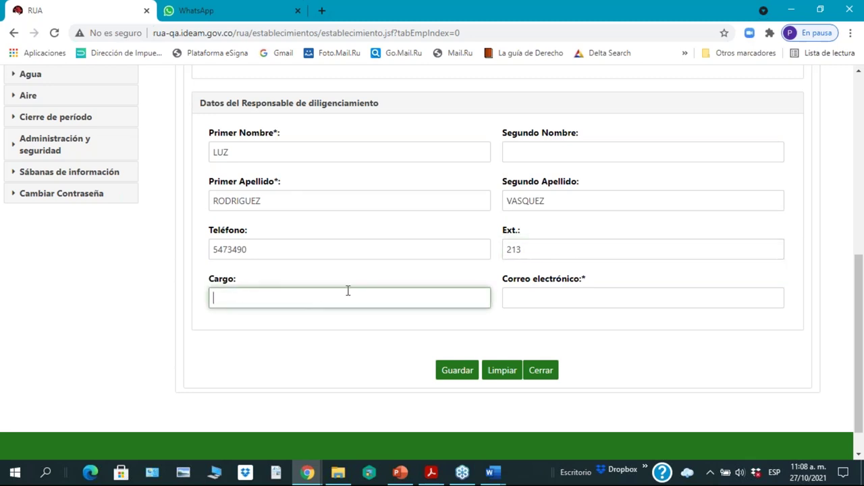
type("Jefe Departamente")
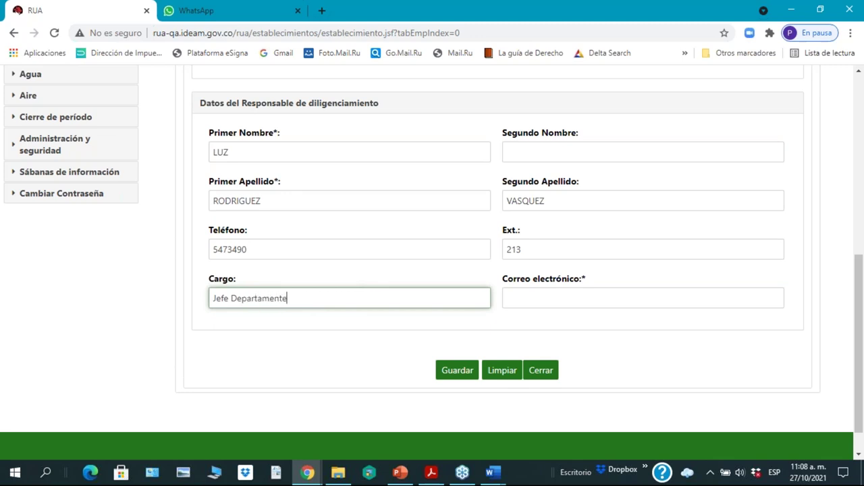
key("BackSpace")
type("o de gestión a")
Step: Enter the responsible person's e-mail address with a corrected domain and save the details
left_click(574, 302)
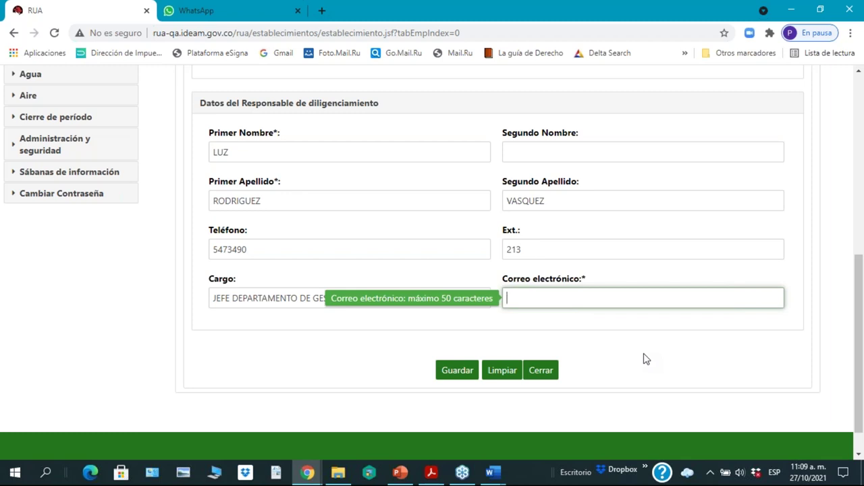
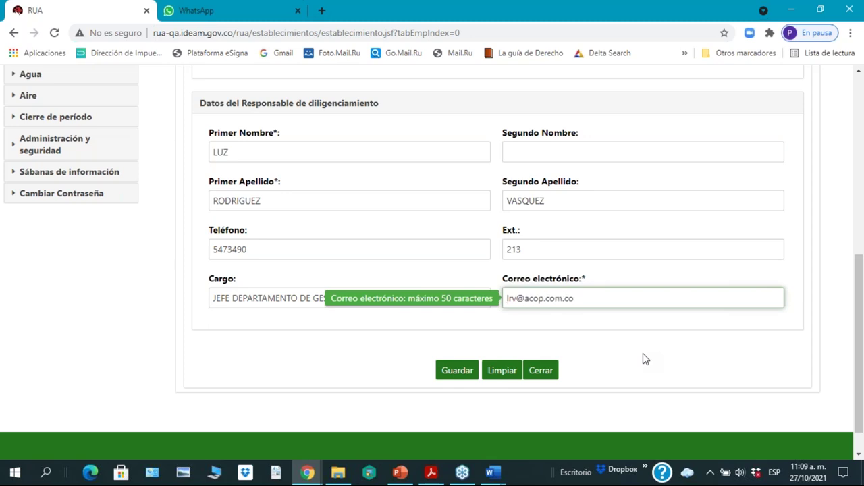
left_click(525, 299)
key("Delete")
key("Delete")
key("Delete")
key("Delete")
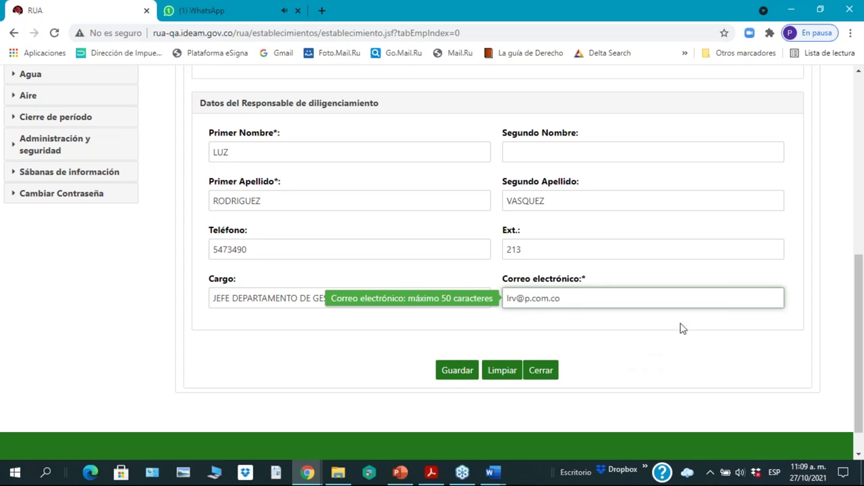
type("gmail")
left_click(454, 374)
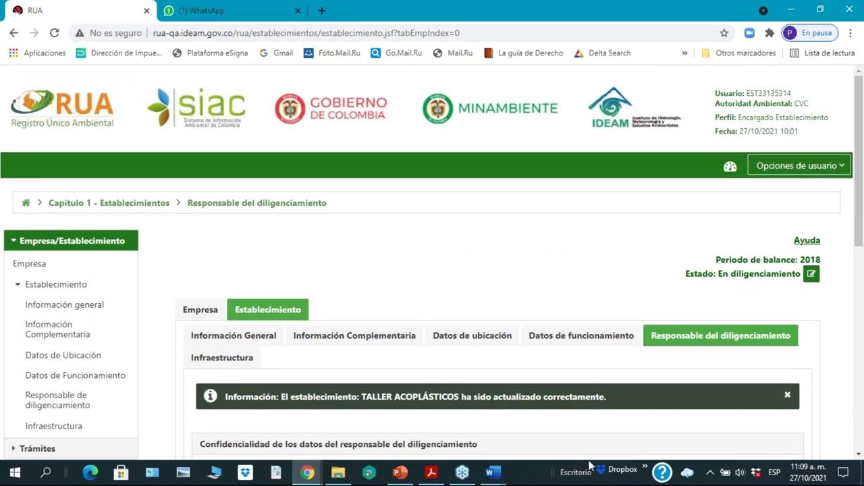
Step: Review the saved job title and e-mail, then open TALLER ACOPLÁSTICOS's Infraestructura section
scroll(432, 270, "down", 5)
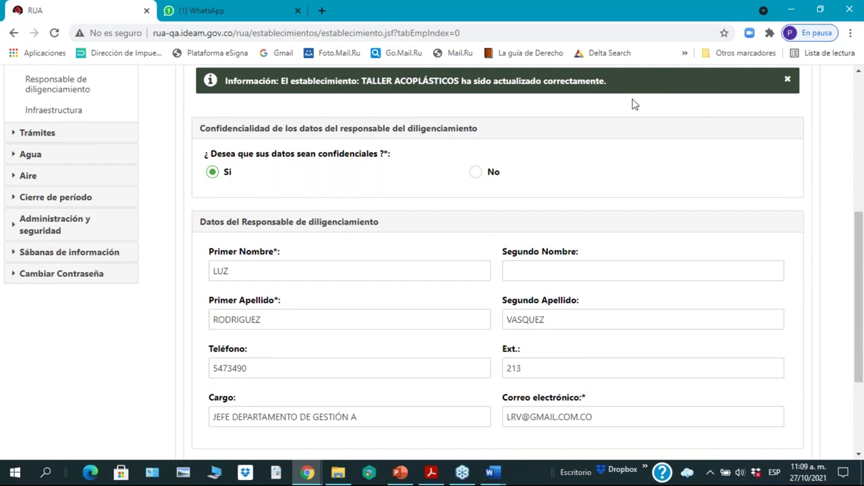
left_click_drag(859, 333, 862, 360)
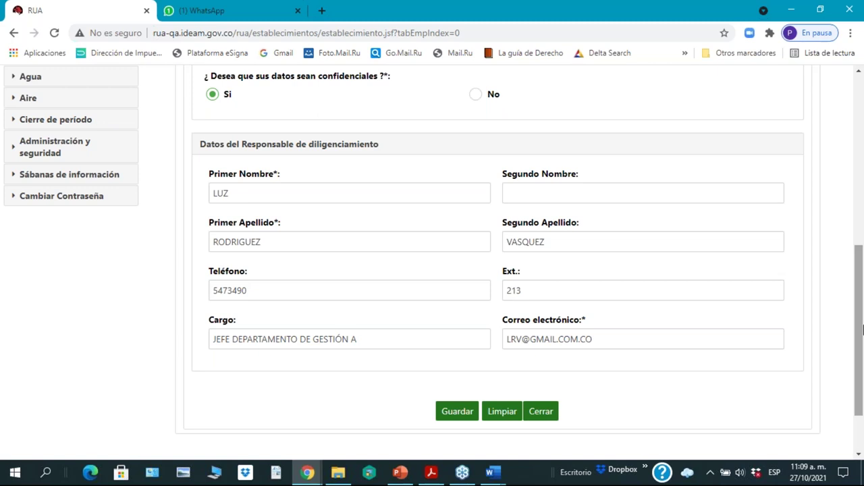
left_click(434, 339)
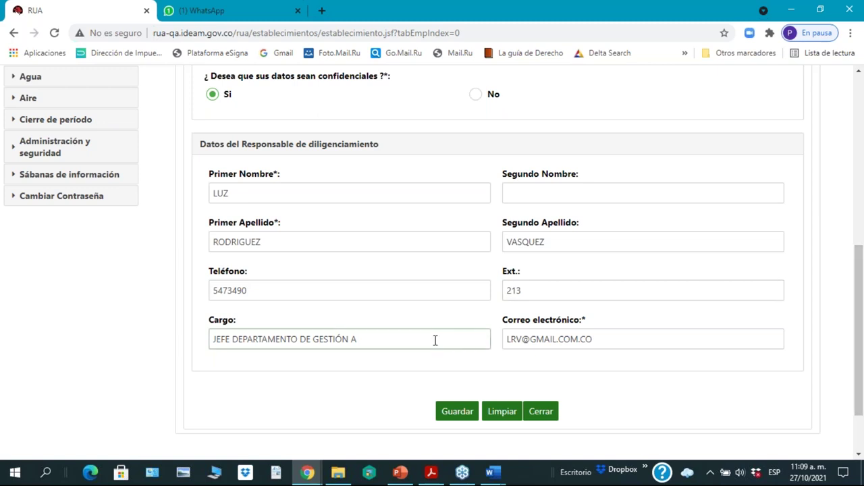
left_click(539, 343)
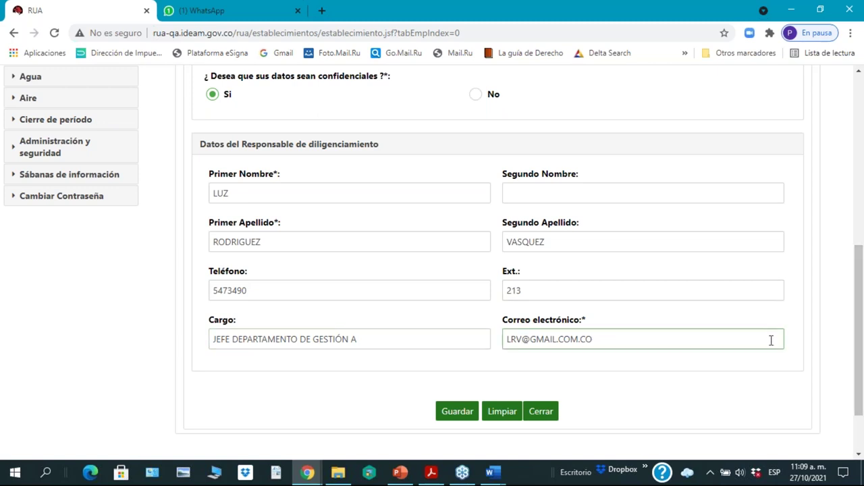
left_click(548, 428)
scroll(767, 373, "up", 6)
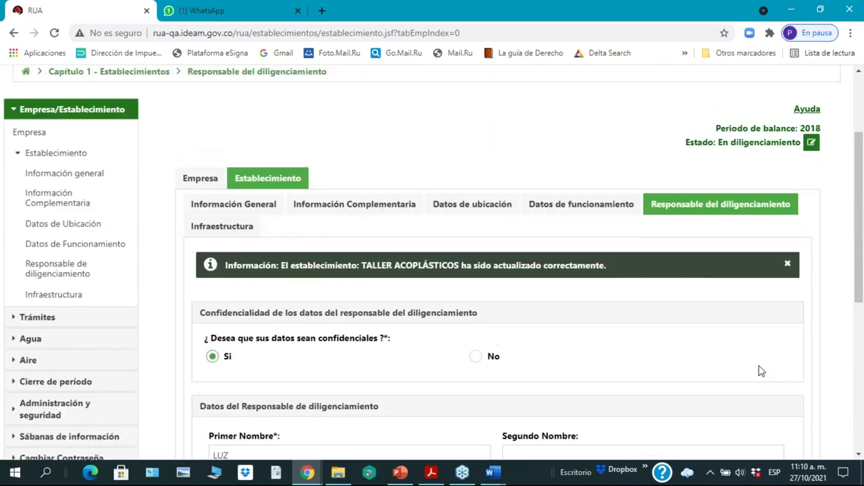
scroll(754, 363, "down", 2)
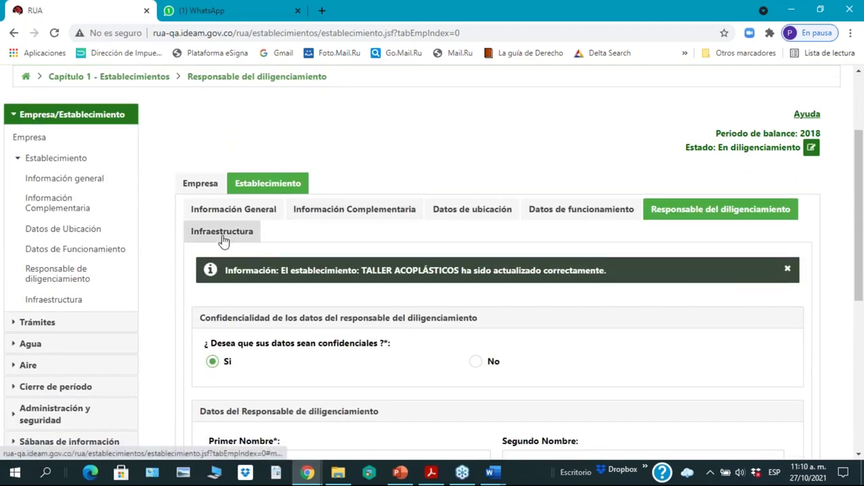
left_click(223, 237)
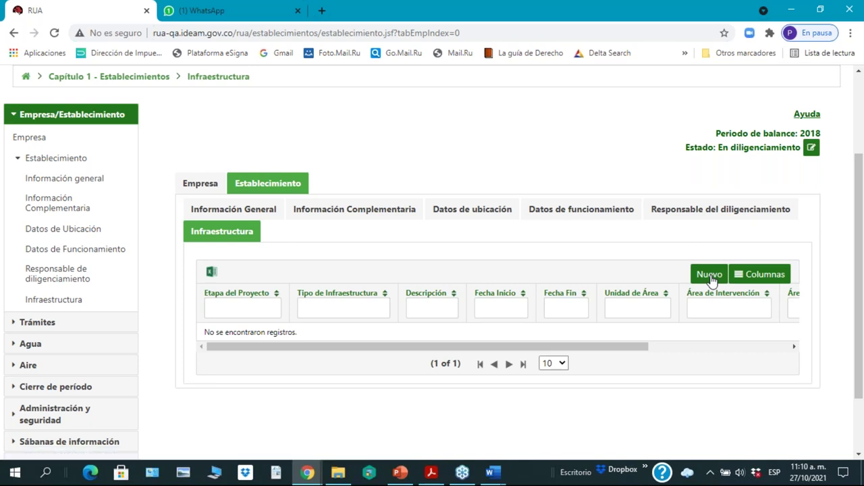
Step: Add an infrastructure record with stage Ejecución, type Accesos and description 'acceso a la PTAR'
left_click(709, 275)
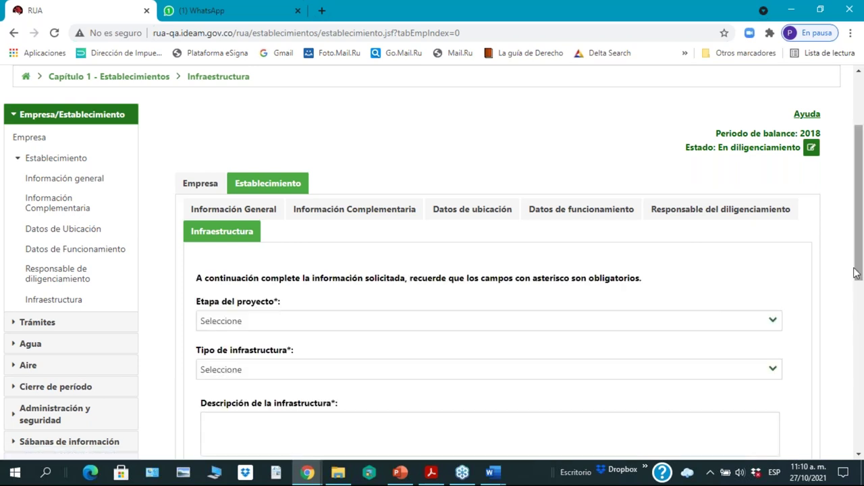
left_click_drag(861, 272, 828, 311)
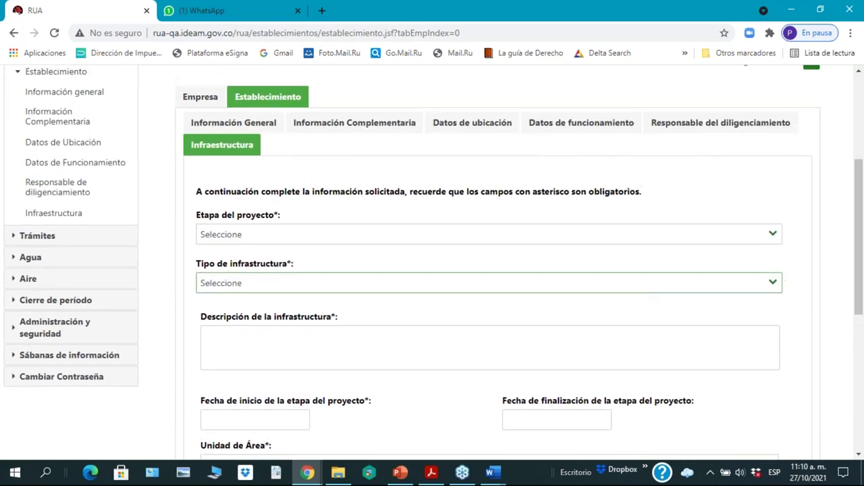
left_click(761, 237)
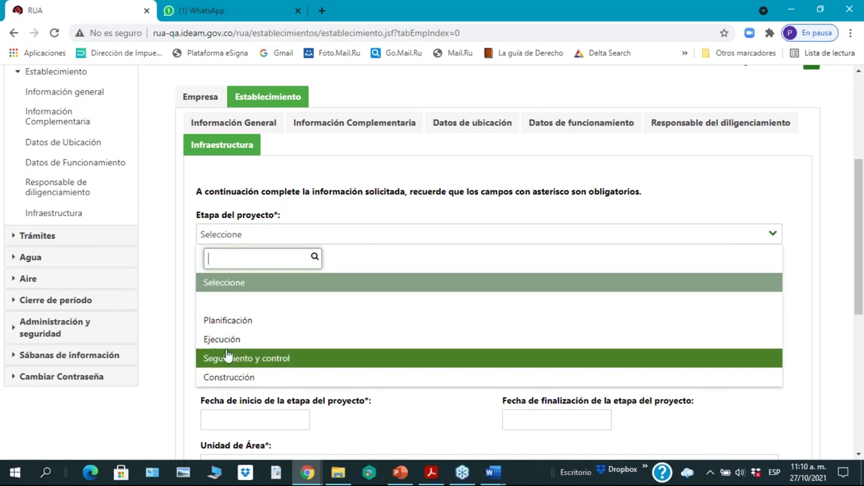
left_click(227, 340)
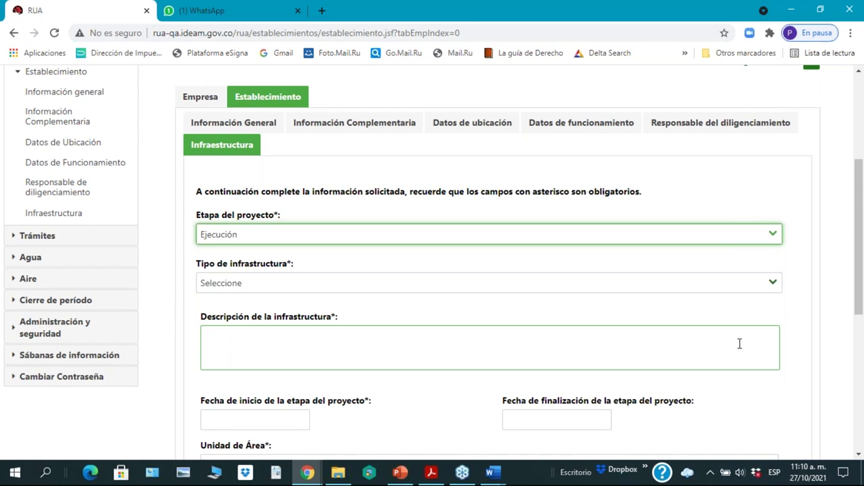
left_click(772, 284)
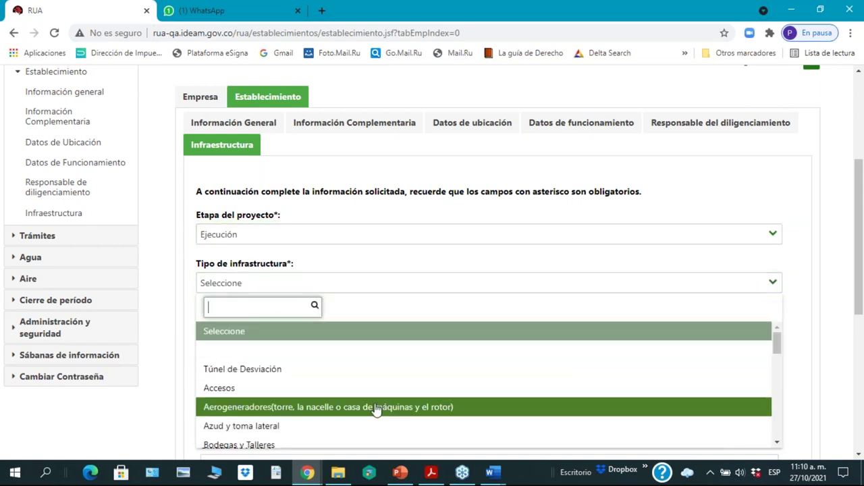
left_click(379, 390)
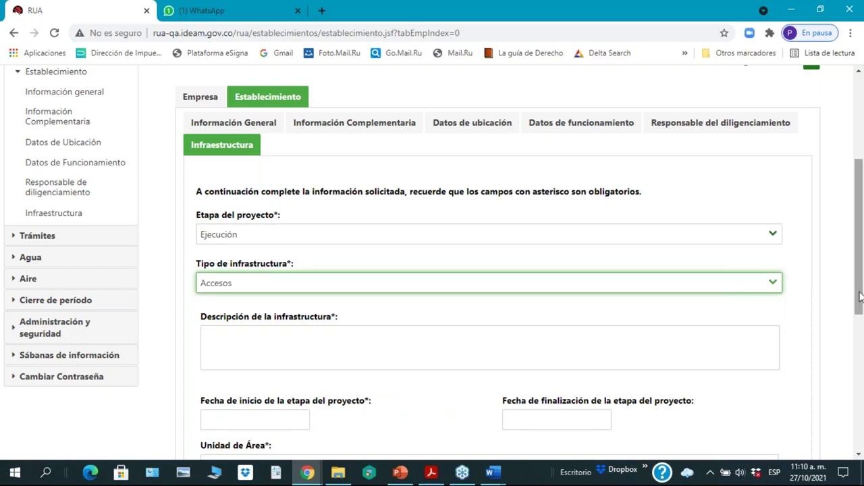
left_click_drag(861, 294, 861, 351)
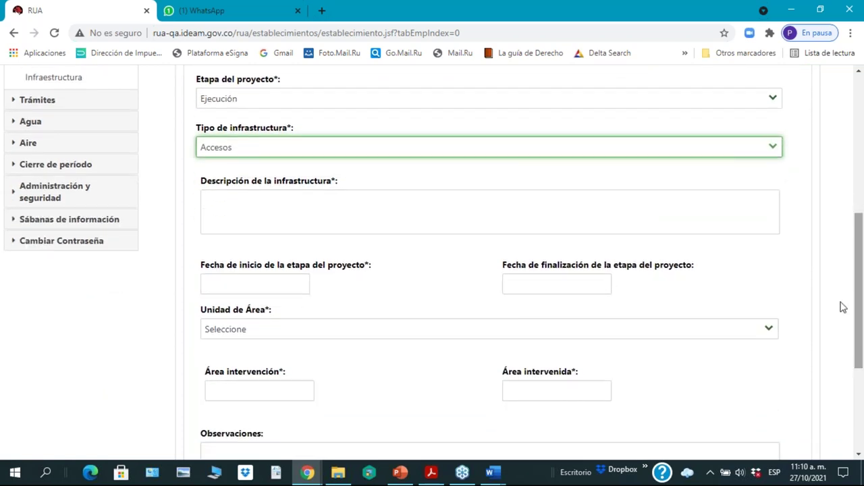
left_click(253, 213)
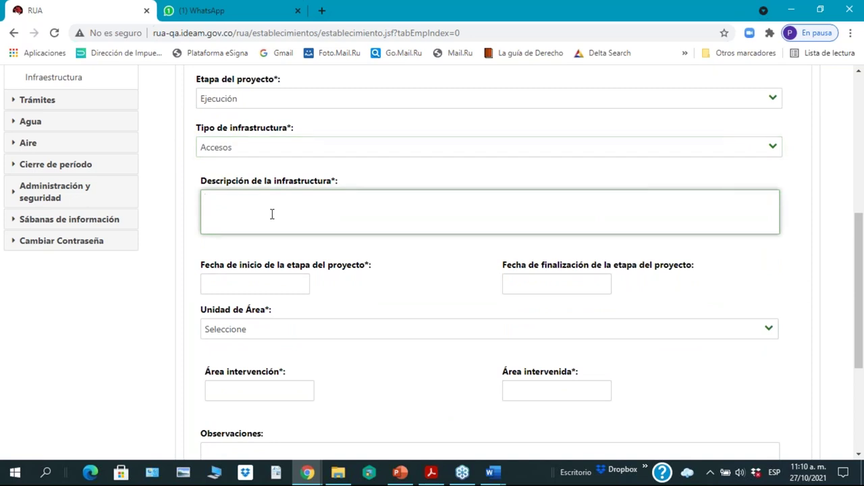
type("acceso a la PTAR")
Step: Set the stage start date to 13/12/2017 and end date to 12/10/2022
left_click(254, 284)
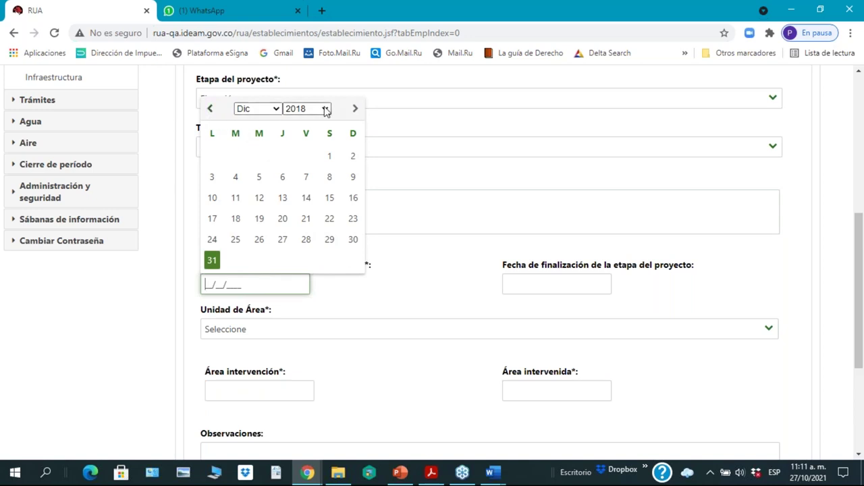
left_click(324, 110)
left_click(305, 222)
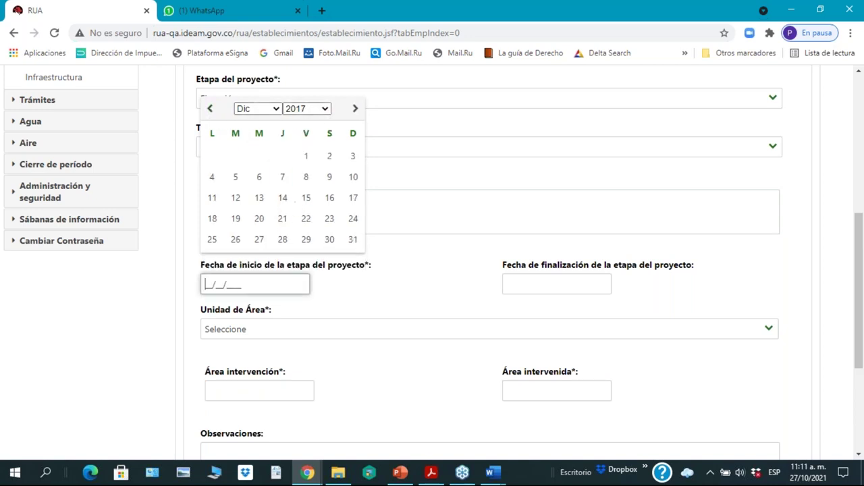
left_click(259, 200)
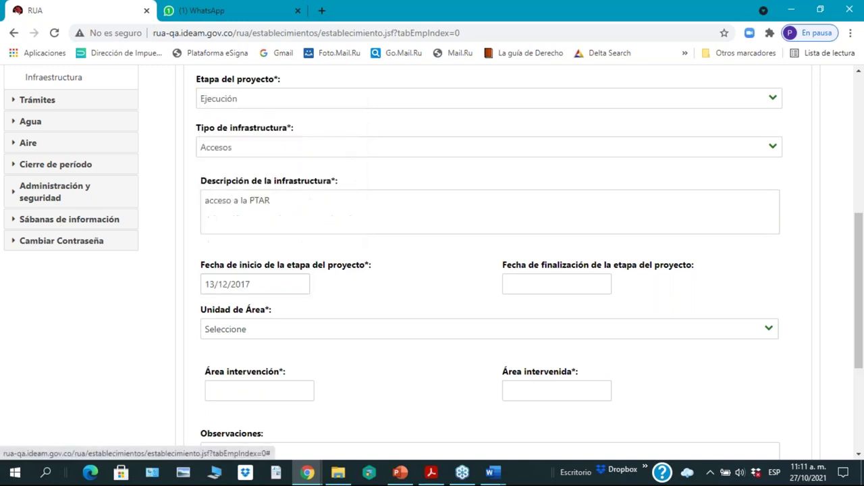
left_click(554, 282)
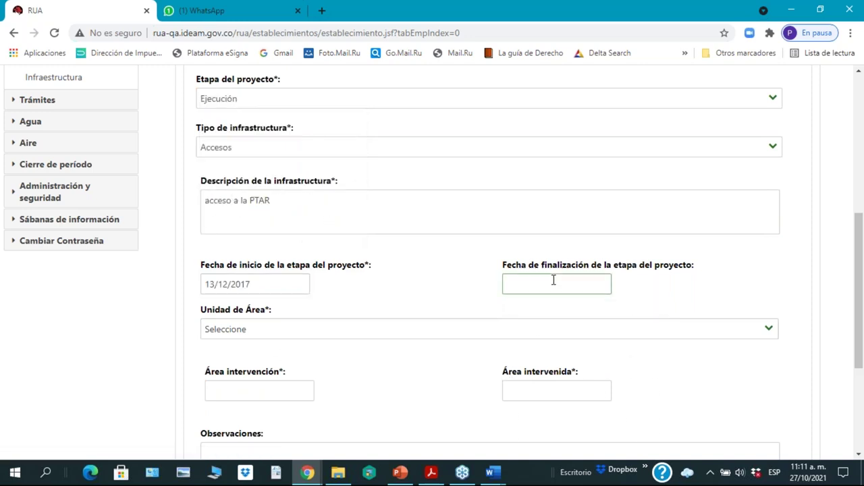
left_click(554, 280)
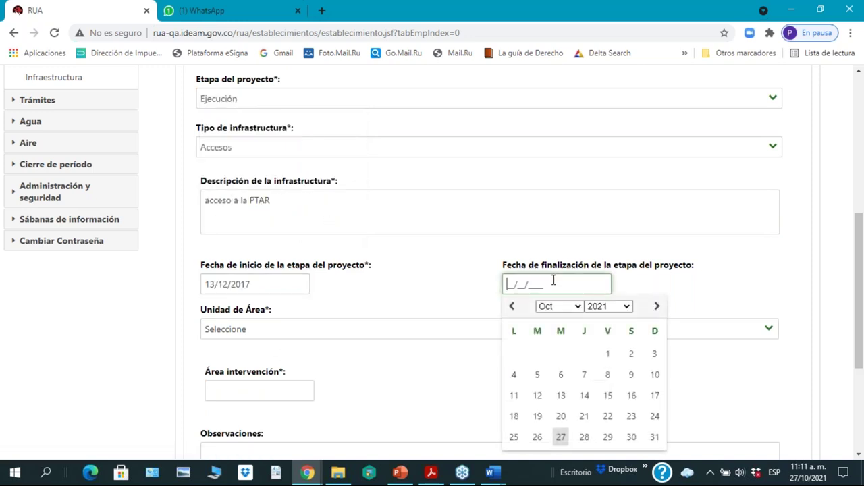
left_click(626, 308)
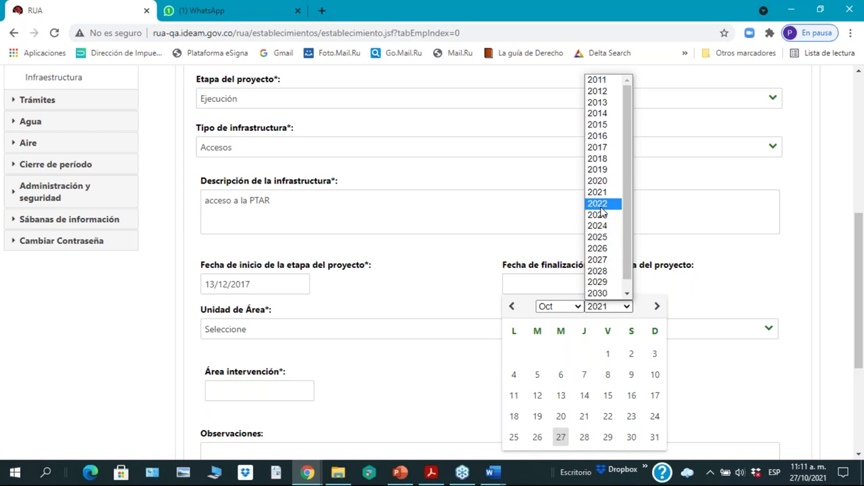
left_click(600, 208)
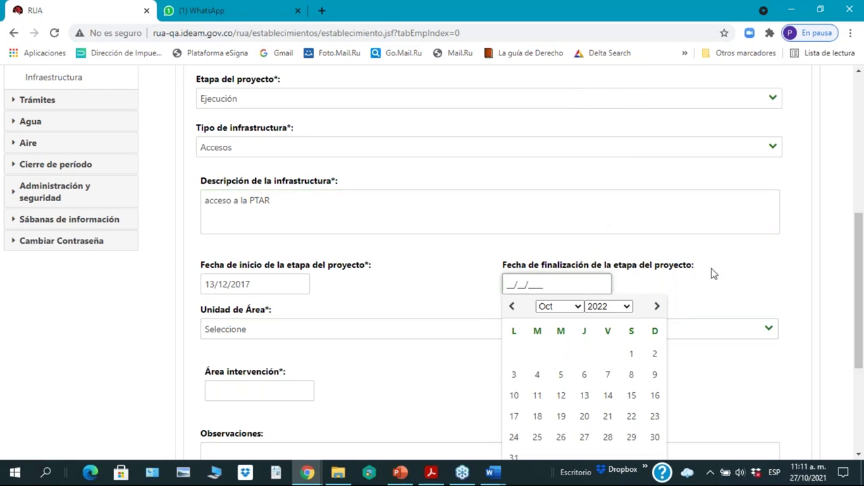
scroll(714, 273, "down", 2)
scroll(714, 274, "down", 1)
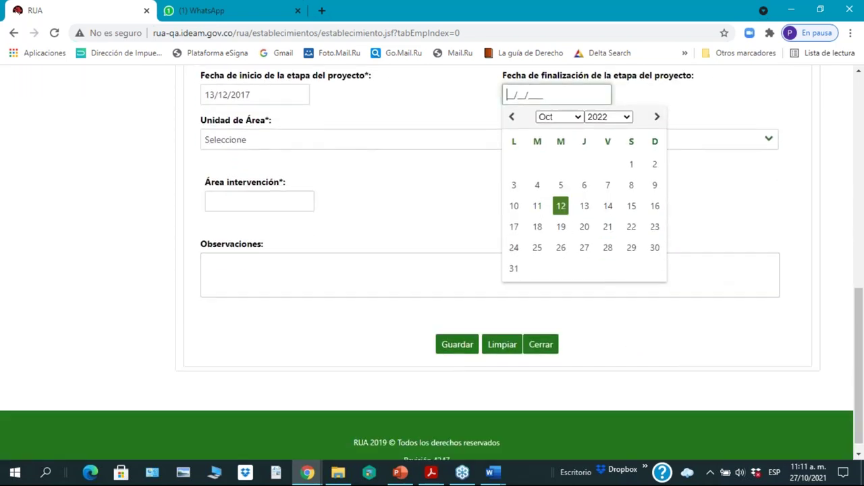
left_click(560, 206)
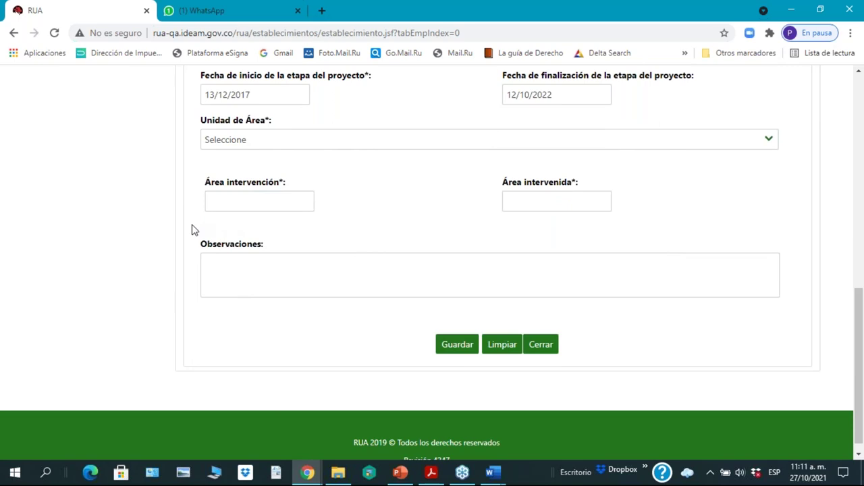
left_click(770, 143)
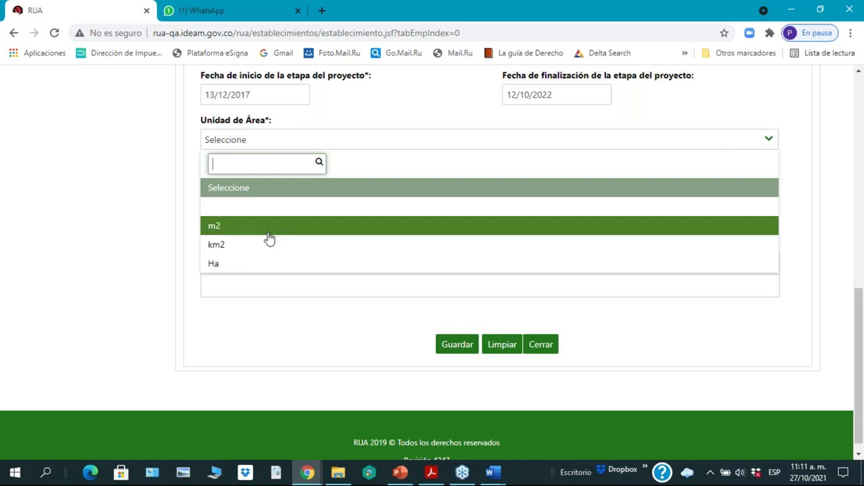
Step: Choose m2, enter intervention area 200 and intervened area 100, and add a placeholder observation
left_click(268, 229)
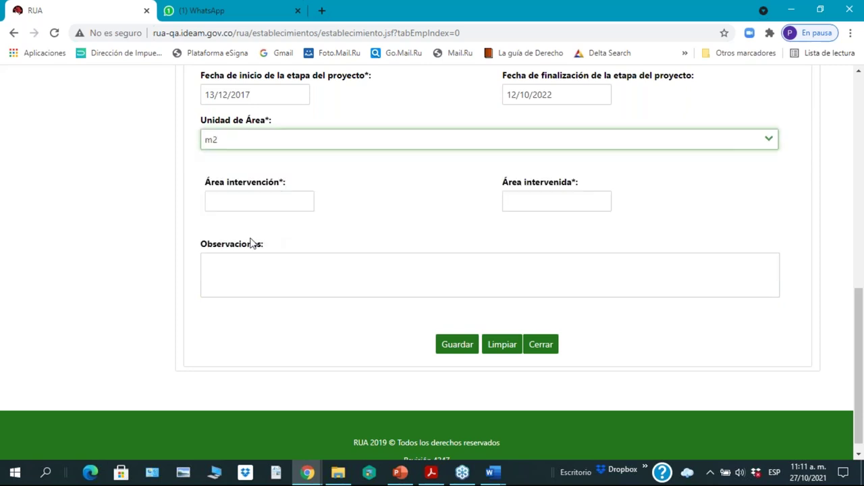
left_click(263, 201)
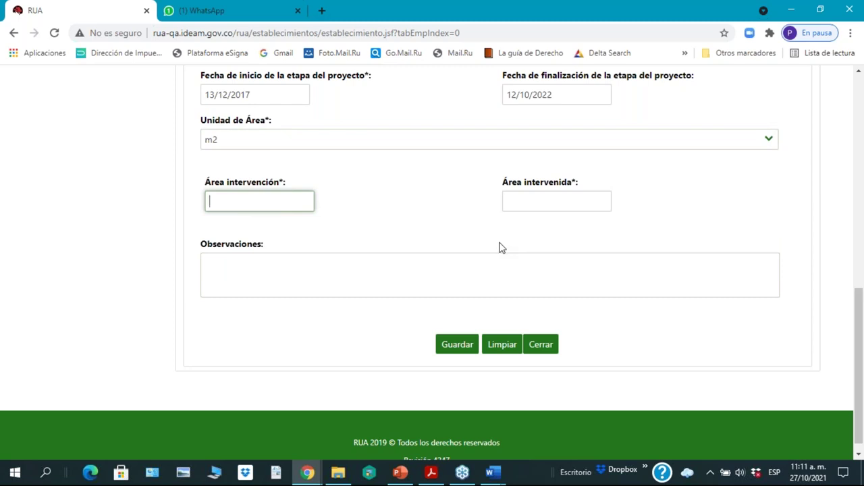
type("200")
left_click(565, 200)
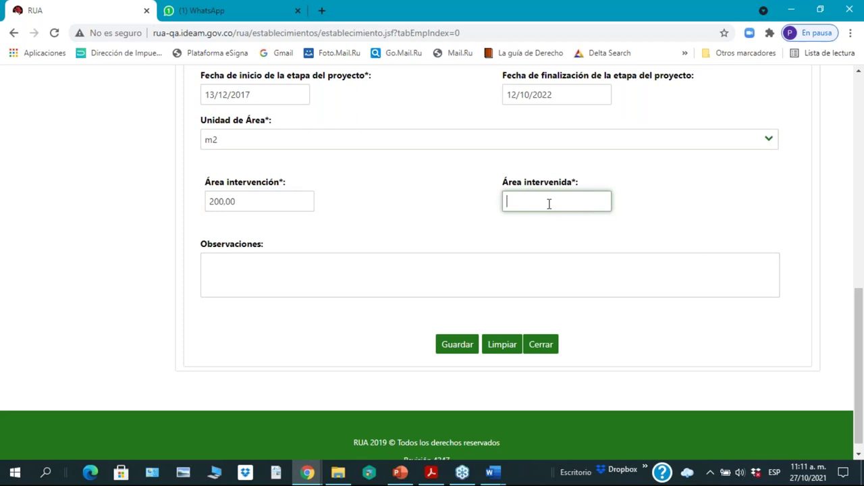
type("100")
left_click(295, 262)
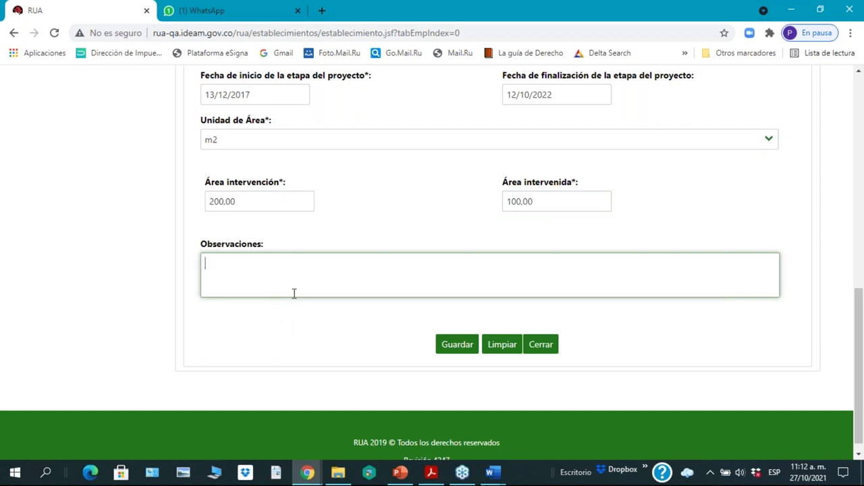
type("xxxxxxxxxxxxxx")
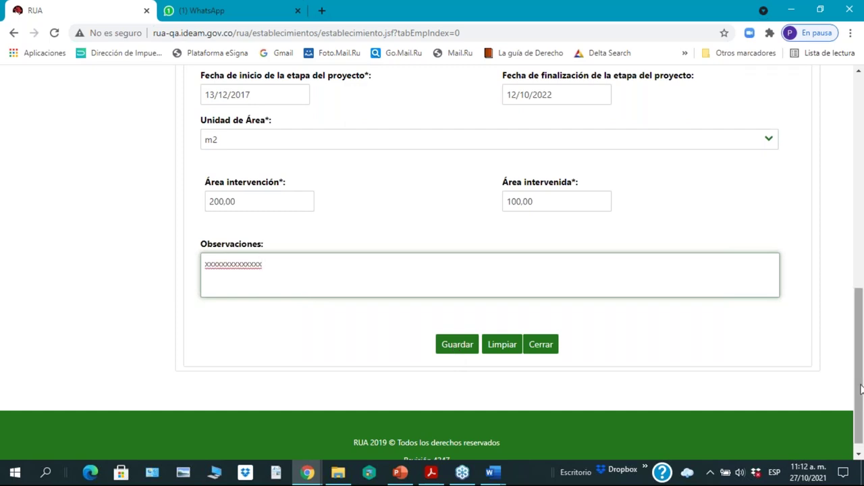
left_click_drag(860, 388, 862, 208)
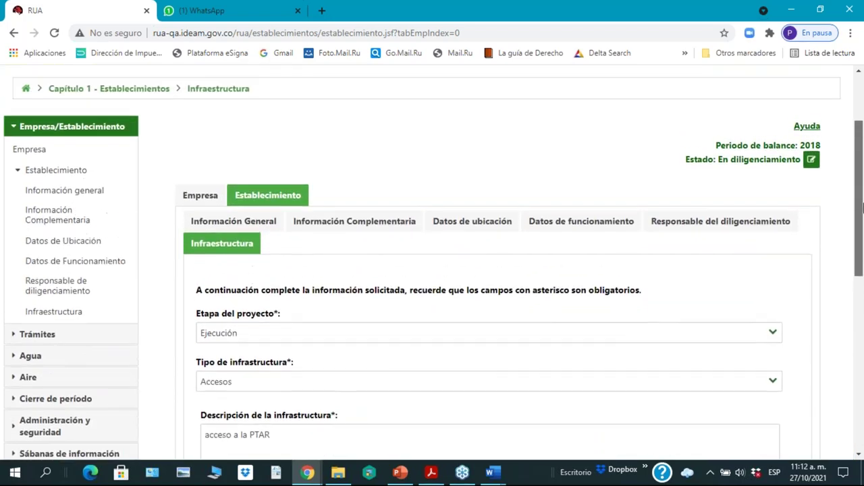
scroll(508, 341, "down", 6)
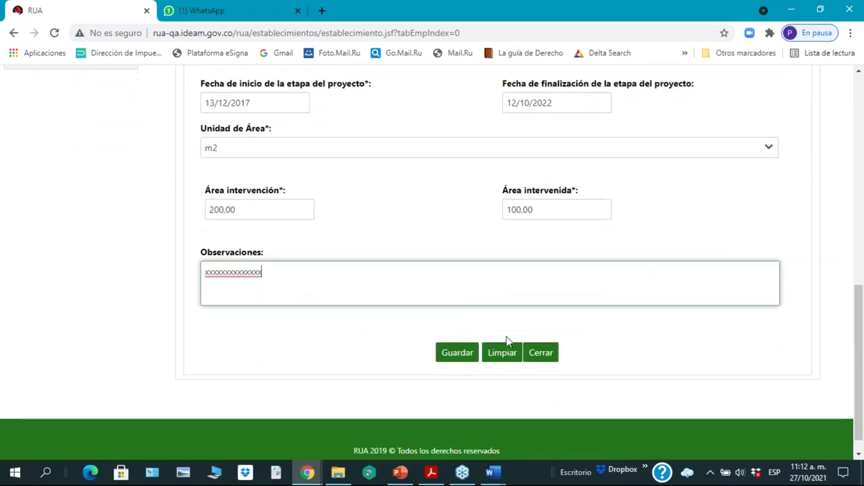
Step: Save the Ejecución / Accesos / 'acceso a la PTAR' record and expand Trámites in the sidebar
left_click(467, 358)
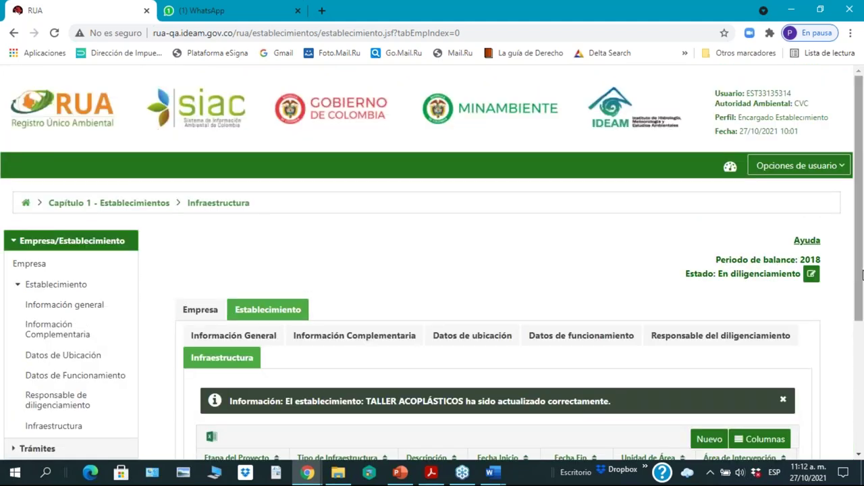
left_click_drag(858, 293, 861, 427)
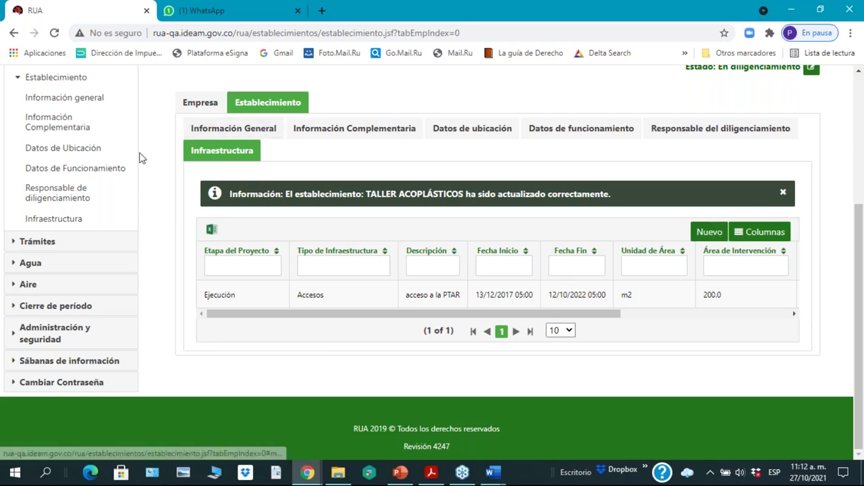
left_click_drag(77, 169, 96, 184)
scroll(97, 185, "up", 2)
scroll(96, 189, "down", 1)
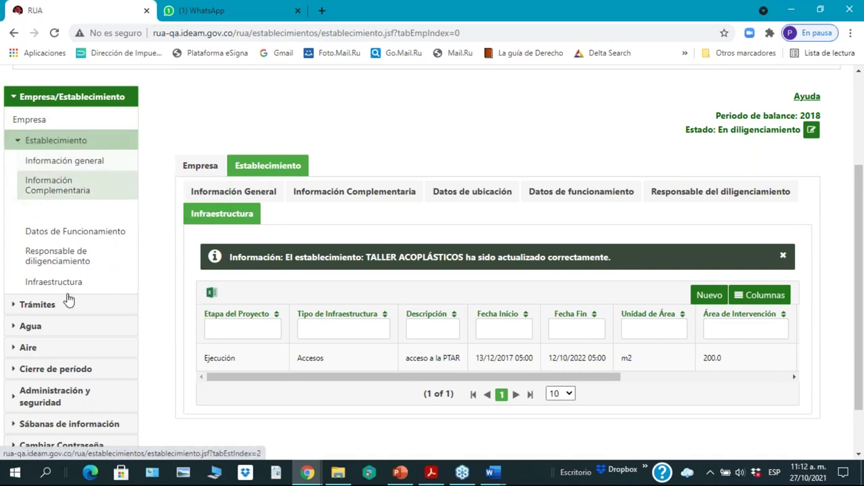
left_click(33, 307)
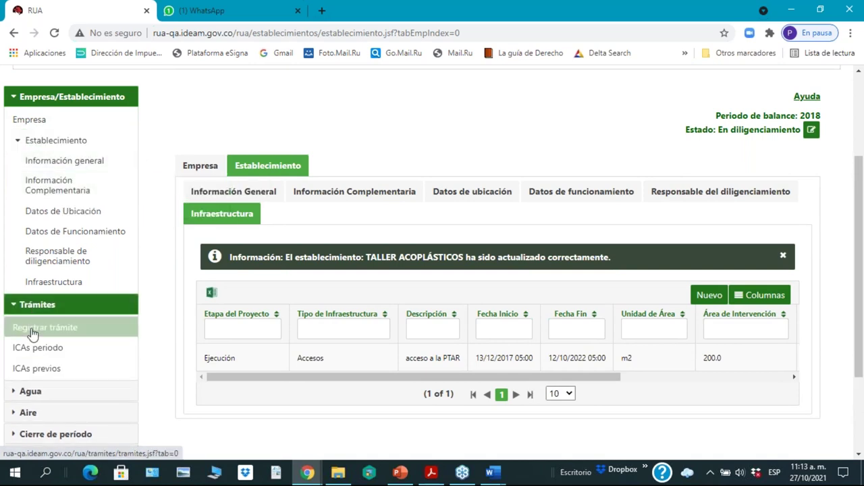
Step: Go to Registrar trámite and scroll down to the blank Trámite form
left_click(33, 333)
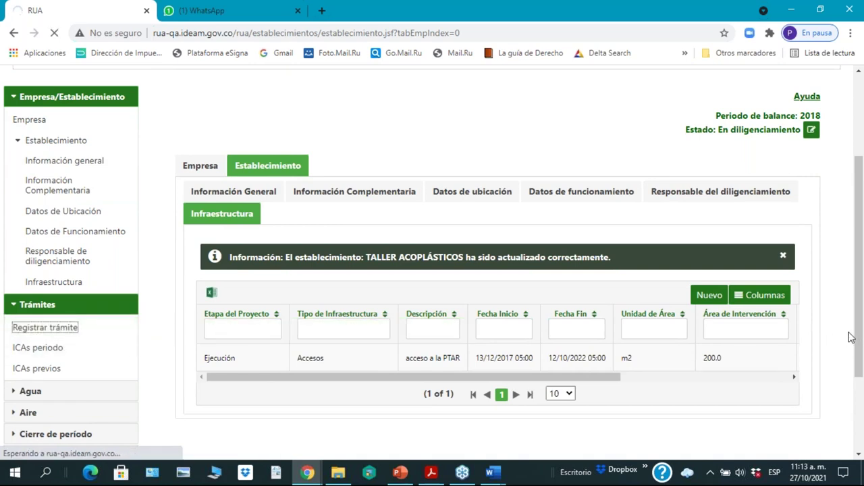
left_click_drag(860, 330, 862, 400)
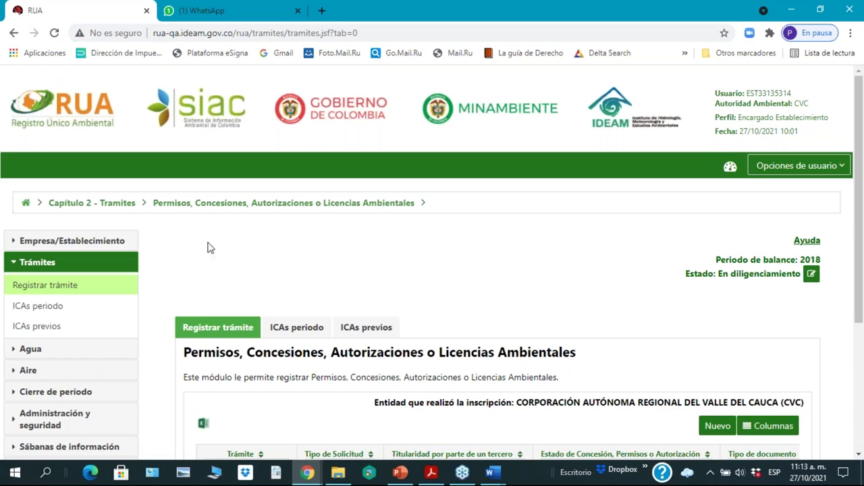
scroll(579, 263, "down", 3)
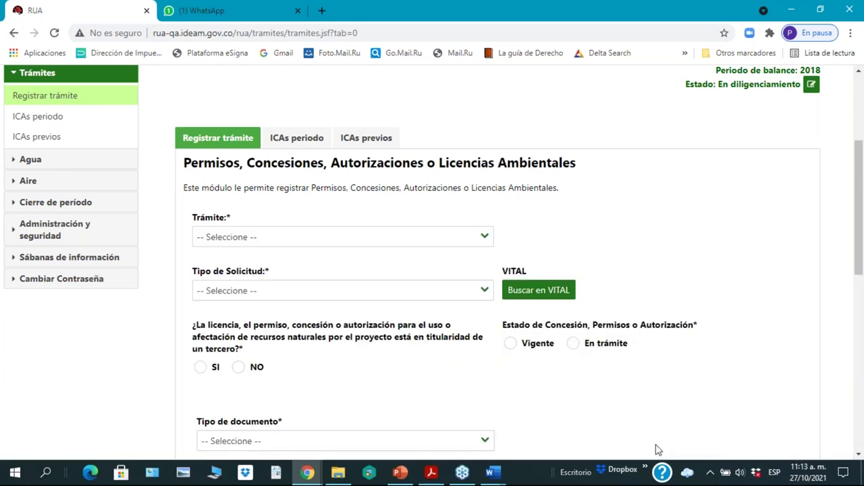
scroll(757, 336, "down", 1)
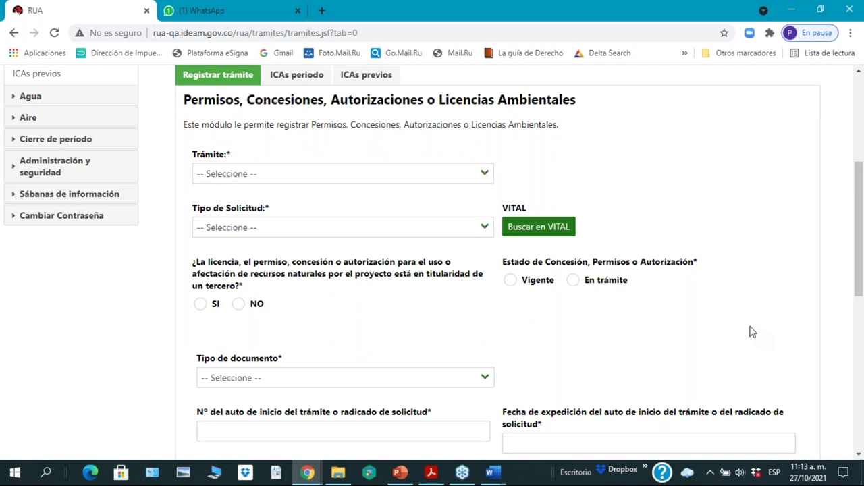
Step: Select Concesión de aguas superficiales as the permit type
left_click(484, 174)
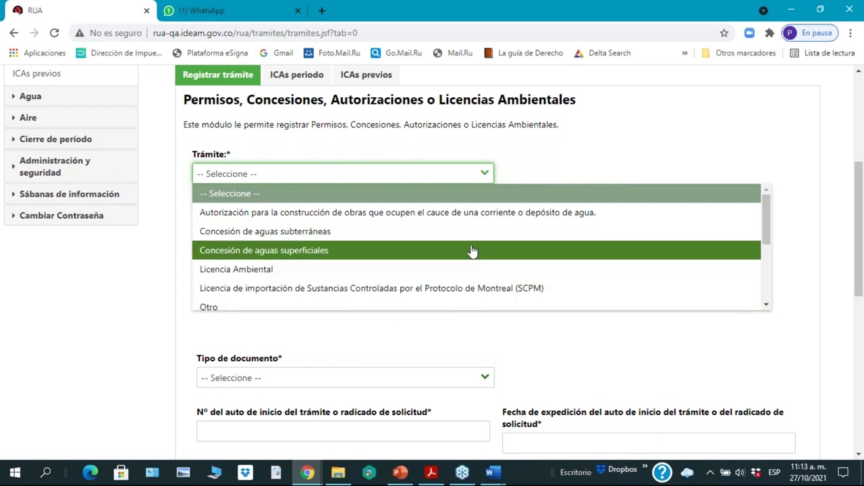
left_click_drag(764, 215, 767, 305)
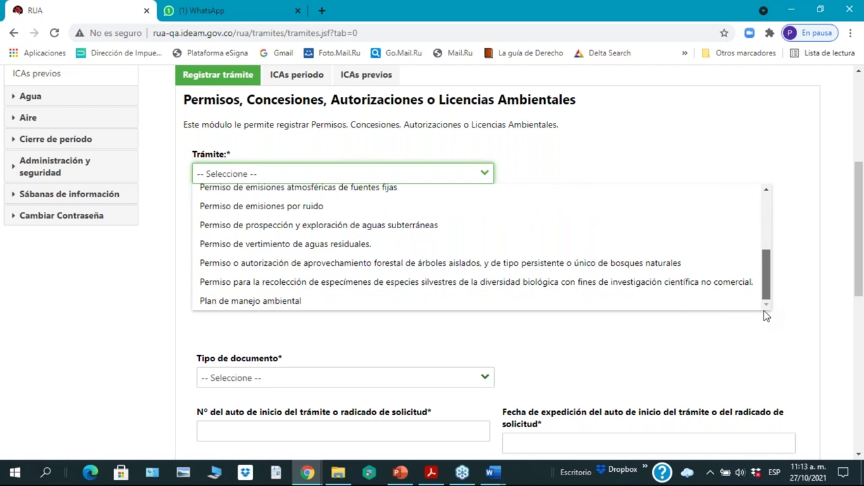
left_click_drag(766, 278, 765, 263)
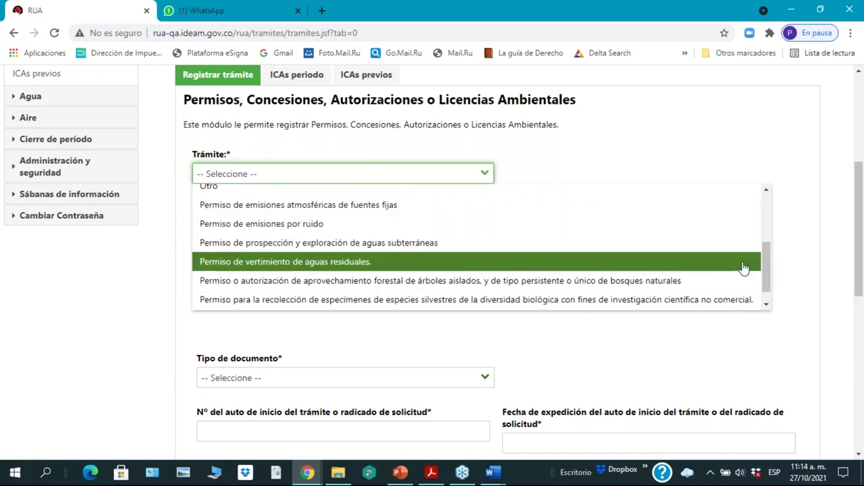
left_click_drag(765, 282, 764, 229)
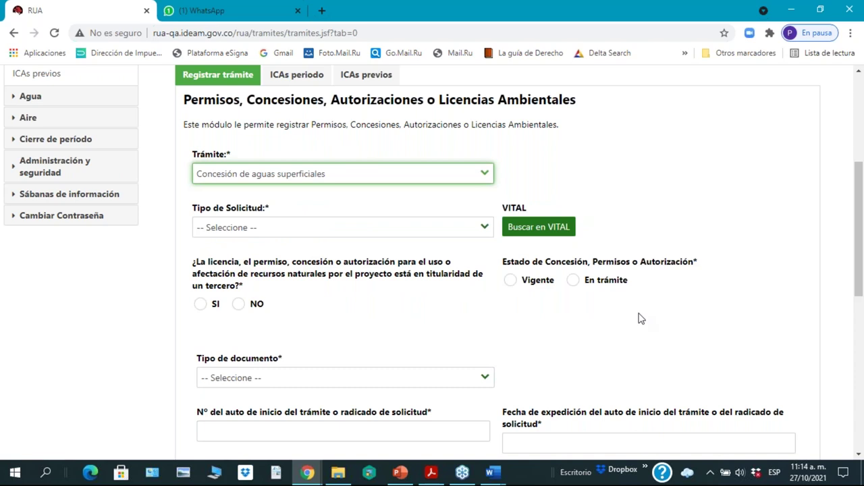
left_click_drag(861, 280, 861, 297)
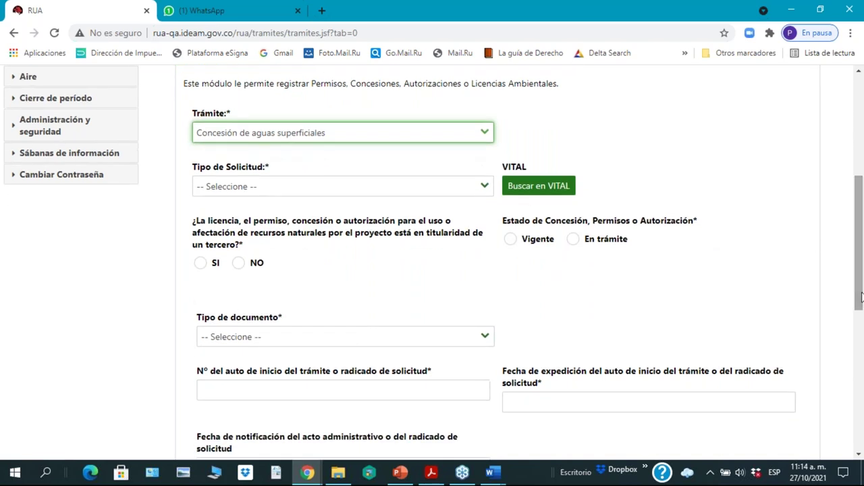
Step: Set Tipo de Solicitud to Por Primera Vez
left_click(486, 189)
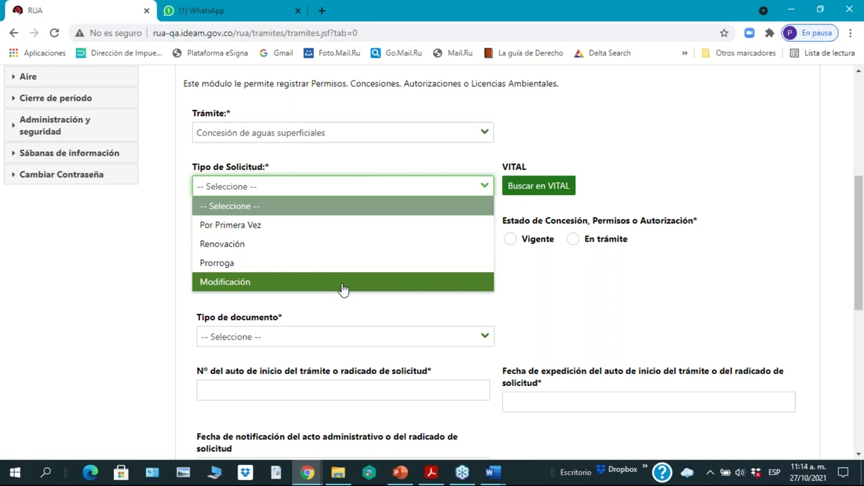
left_click(331, 229)
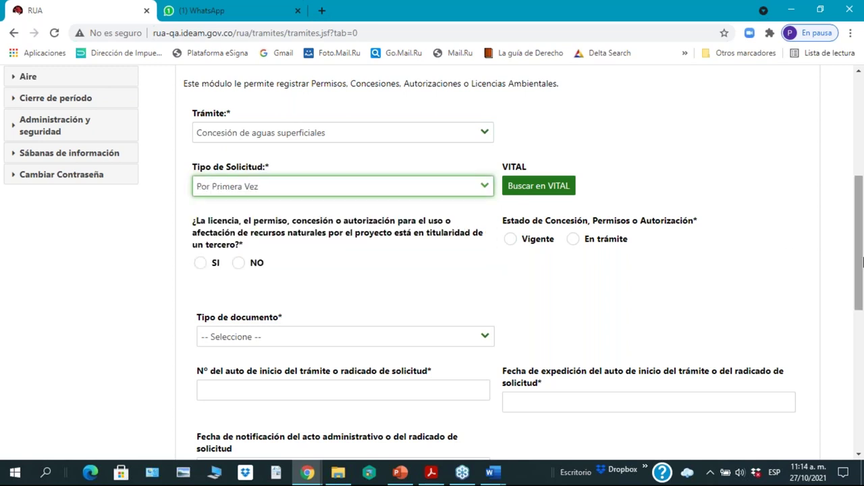
left_click_drag(860, 300, 860, 312)
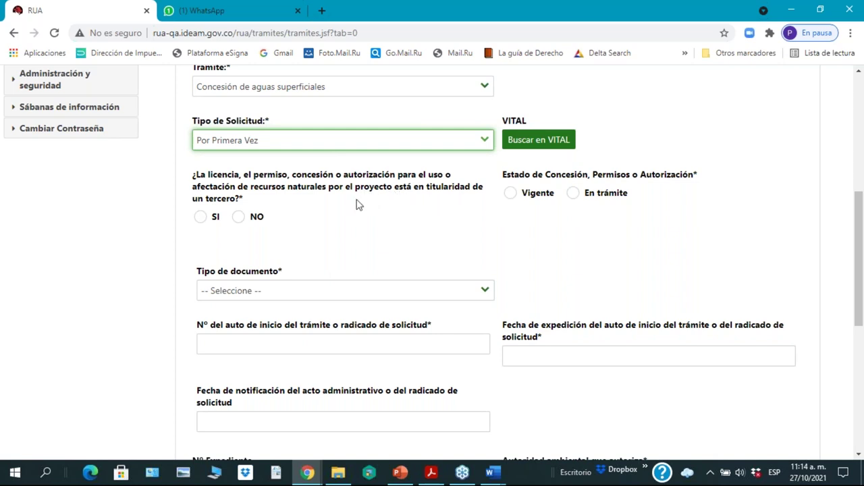
Step: Answer NO to the third-party ownership question and set Estado de Concesión to En trámite
left_click(200, 217)
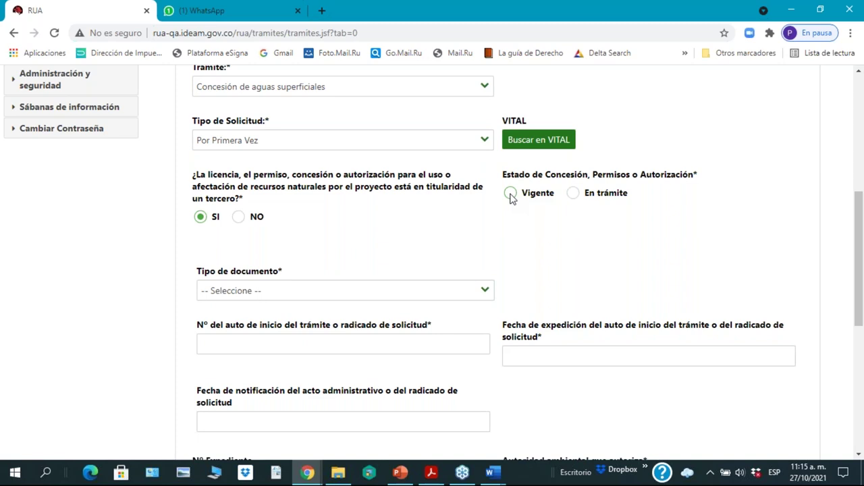
left_click(511, 193)
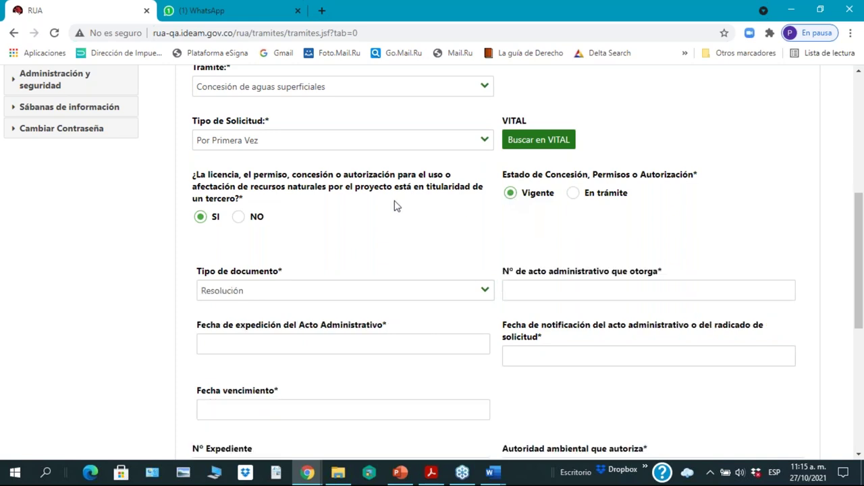
left_click(239, 217)
left_click(573, 194)
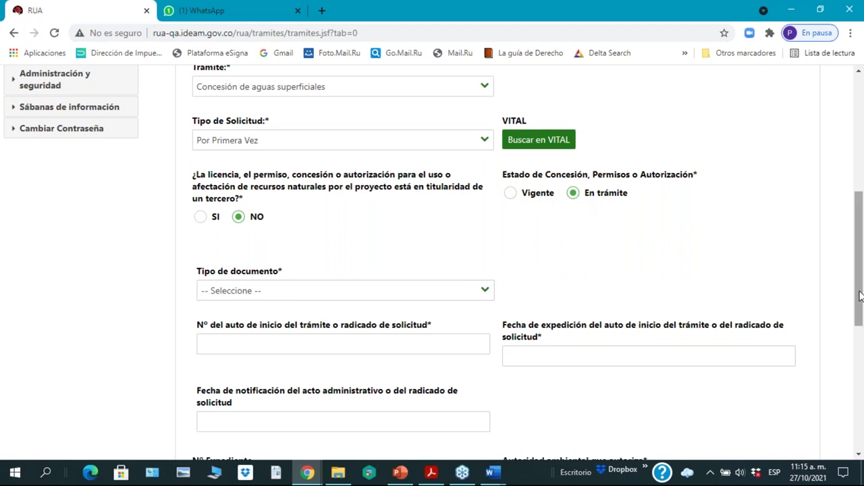
left_click_drag(857, 301, 857, 328)
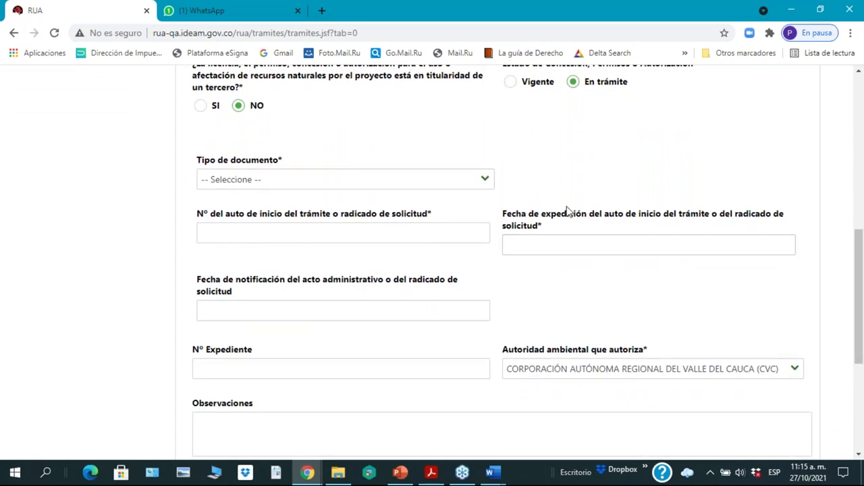
left_click(484, 179)
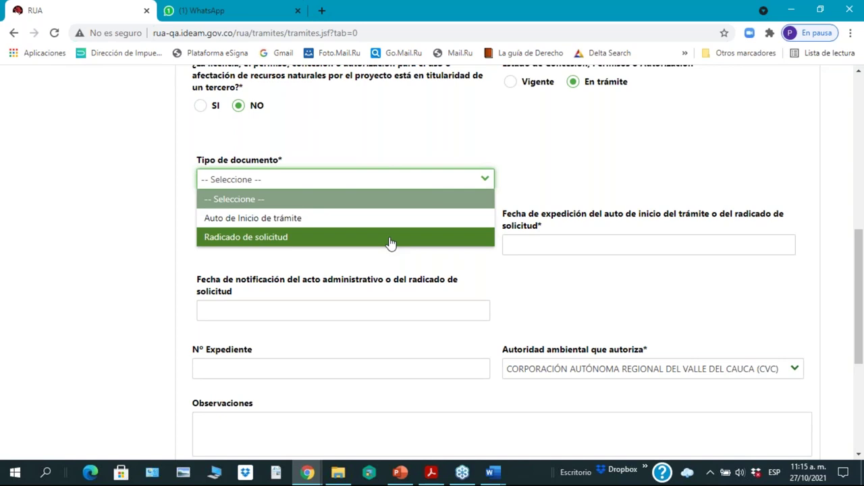
Step: Choose Auto de Inicio de trámite as document type and enter 3498 as the auto number
left_click(390, 223)
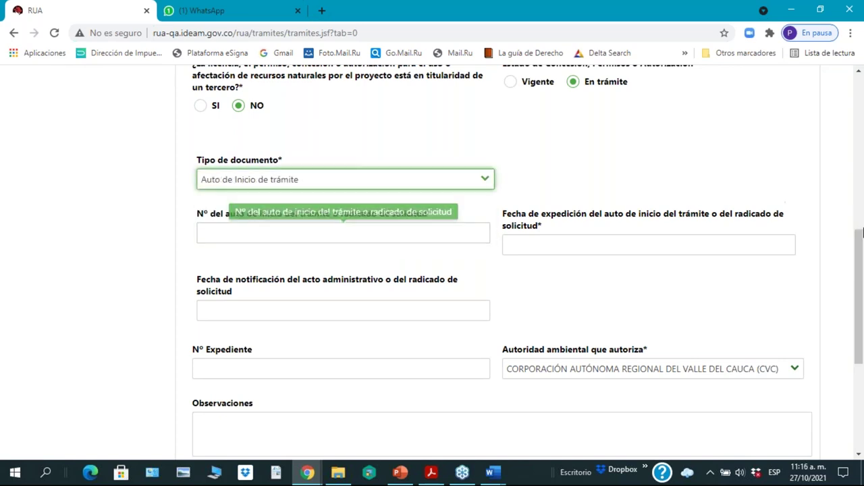
scroll(860, 311, "up", 1)
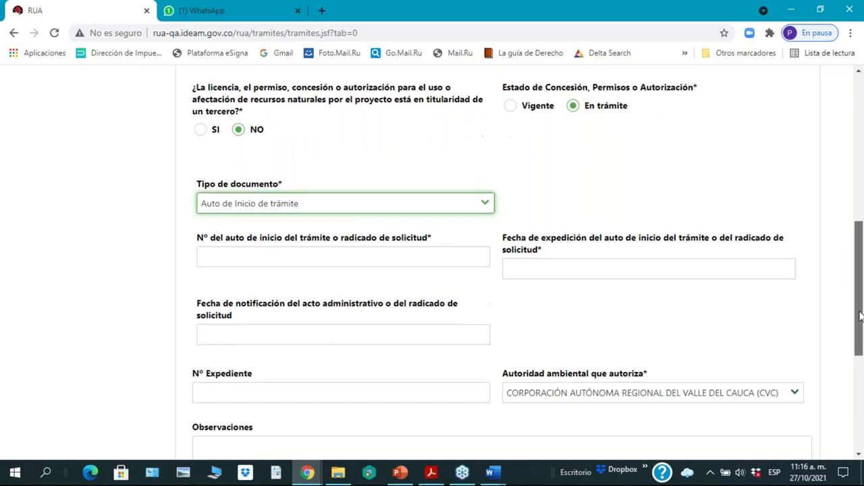
scroll(860, 316, "down", 1)
left_click(283, 196)
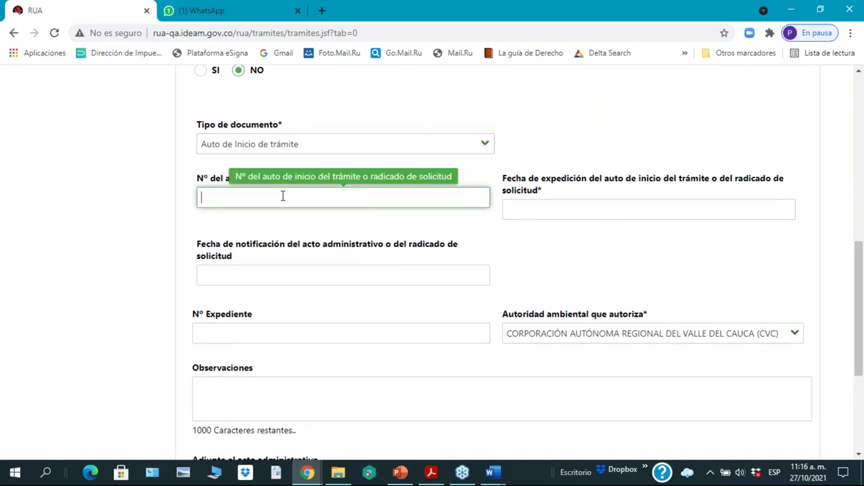
type("3498")
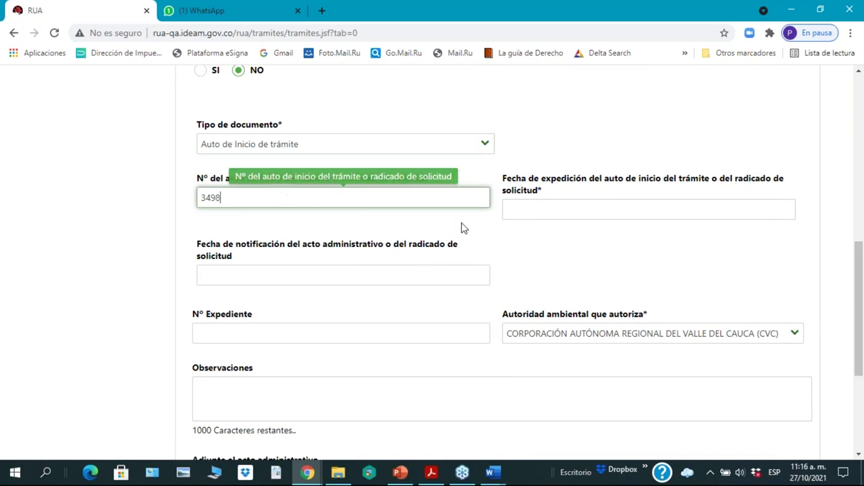
left_click(584, 211)
Step: Pick 06/03/2018 as the Fecha de expedición and dismiss the notification-date help message
left_click(584, 211)
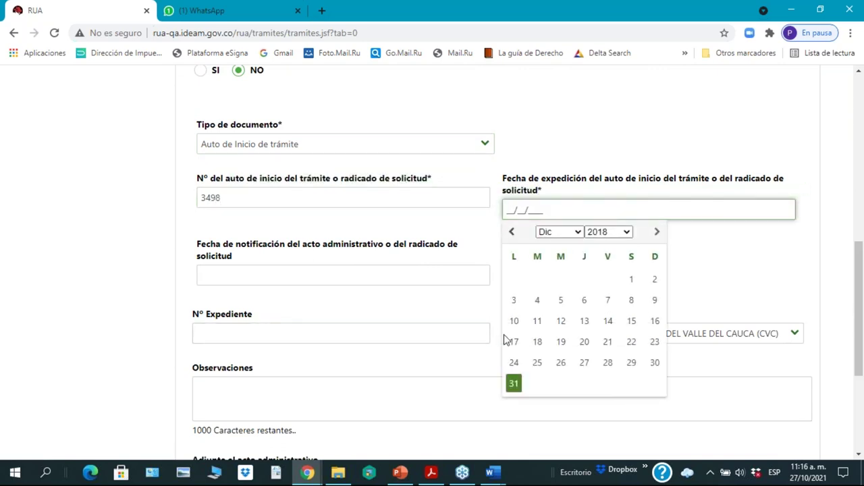
left_click(582, 233)
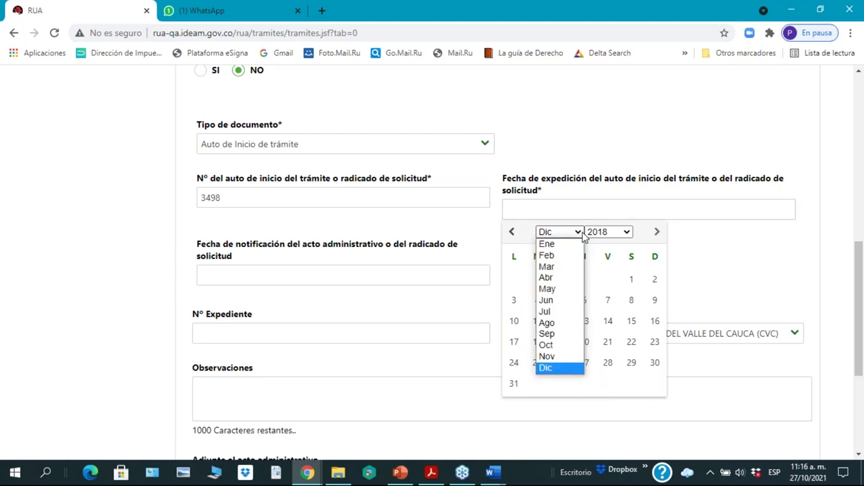
left_click(546, 266)
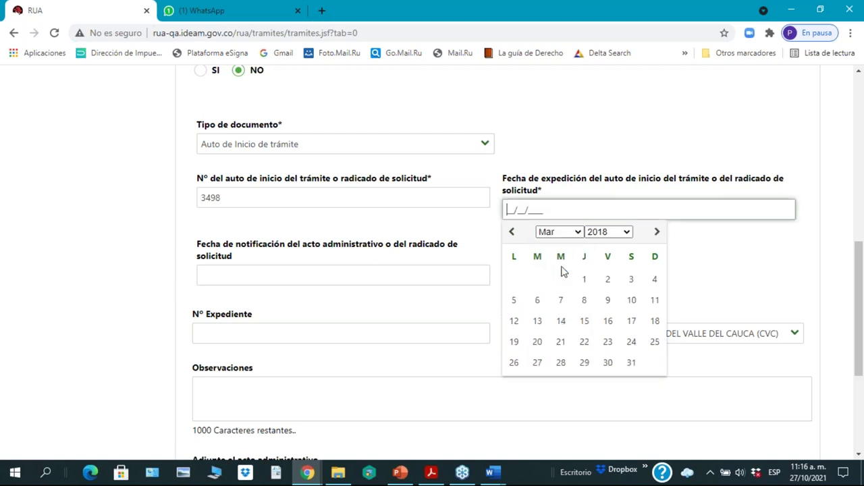
left_click(628, 233)
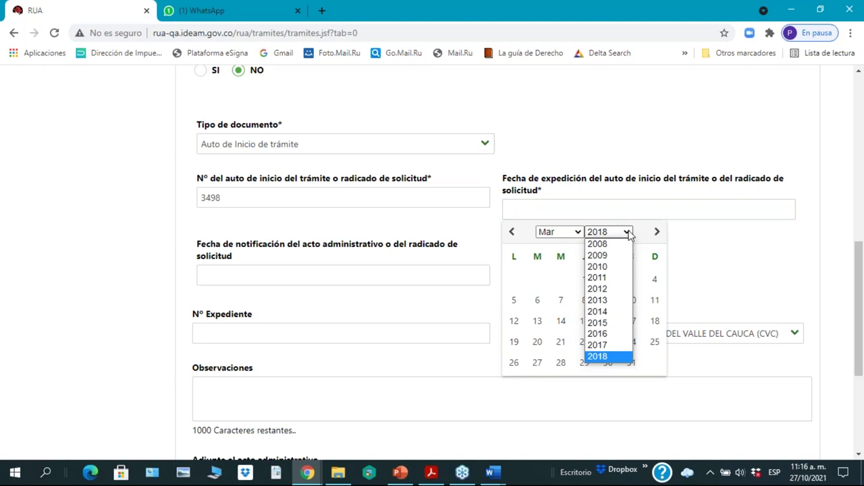
left_click(538, 300)
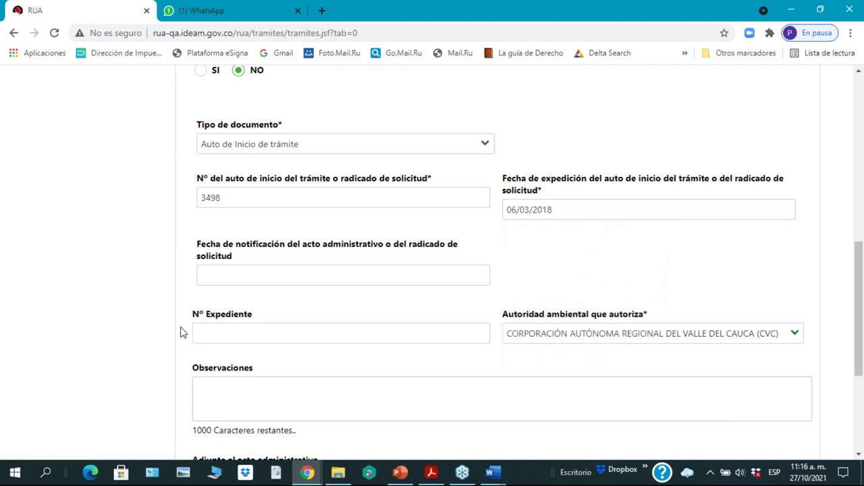
left_click(249, 274)
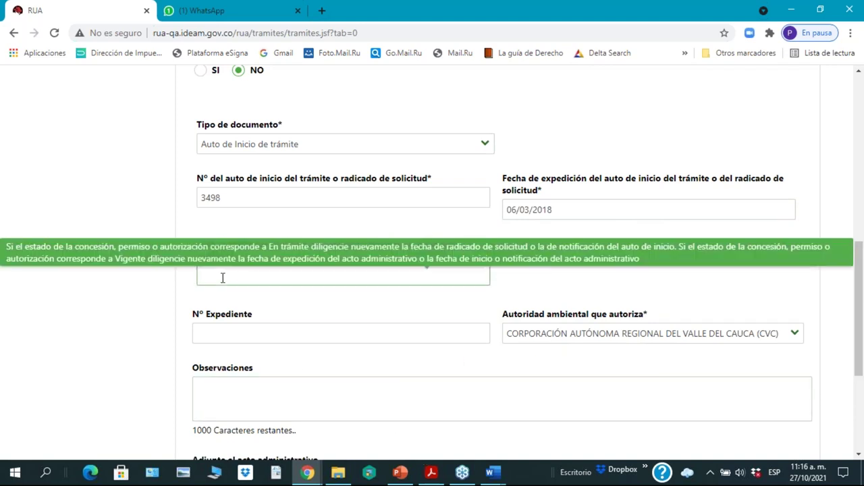
mouse_move(222, 278)
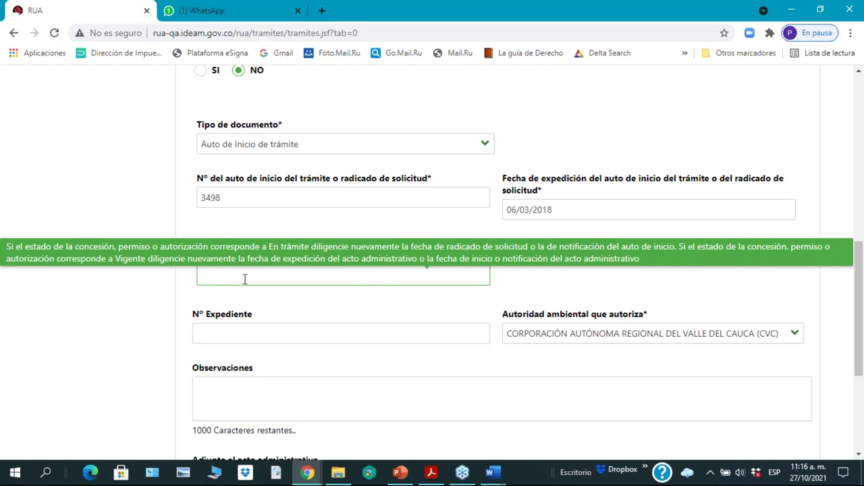
left_click(153, 405)
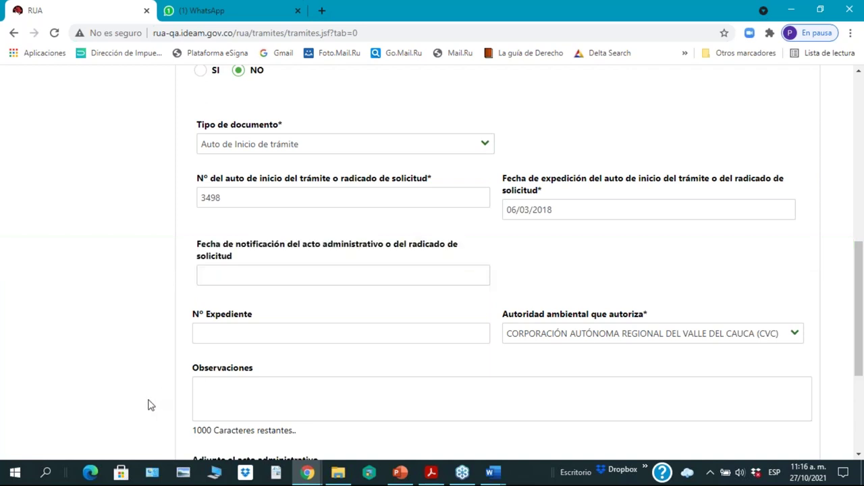
left_click(241, 275)
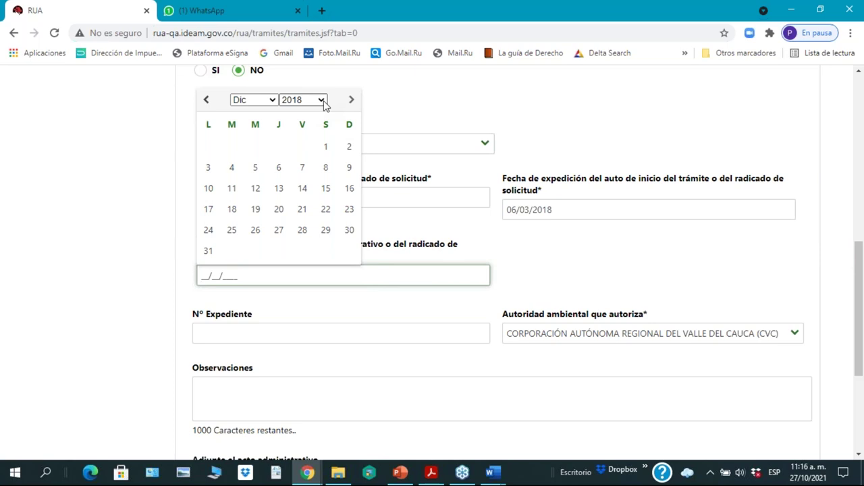
left_click(207, 102)
left_click(207, 108)
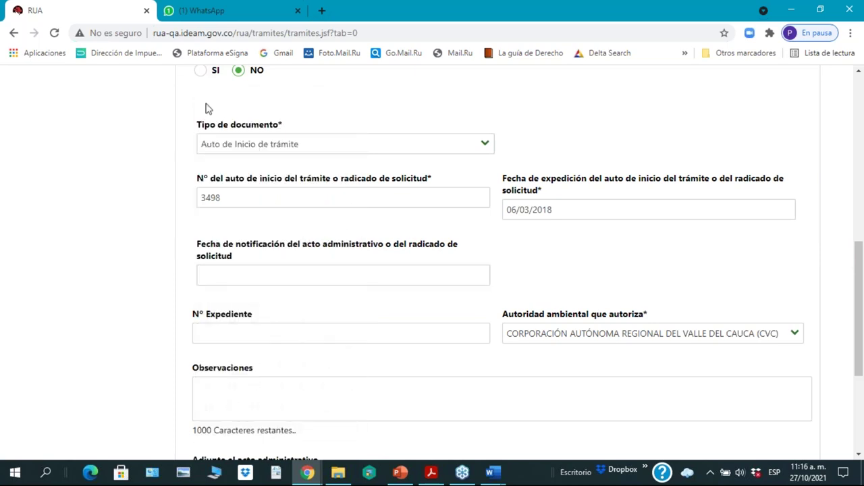
left_click(251, 276)
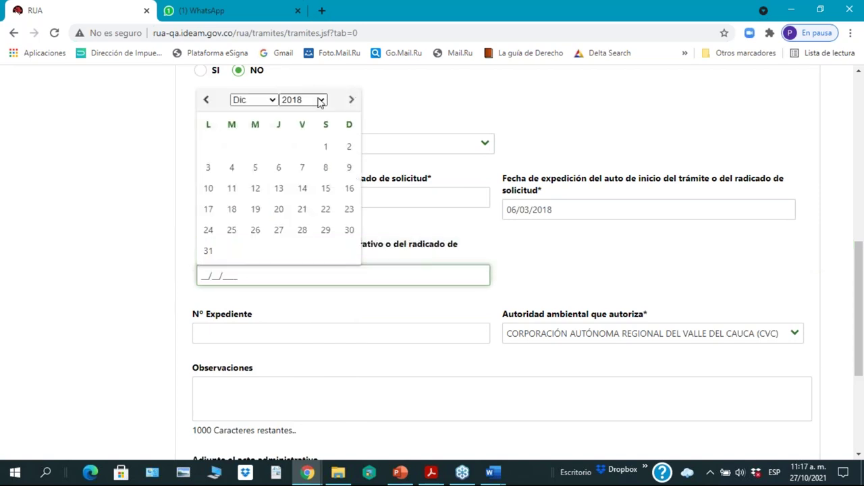
left_click(207, 103)
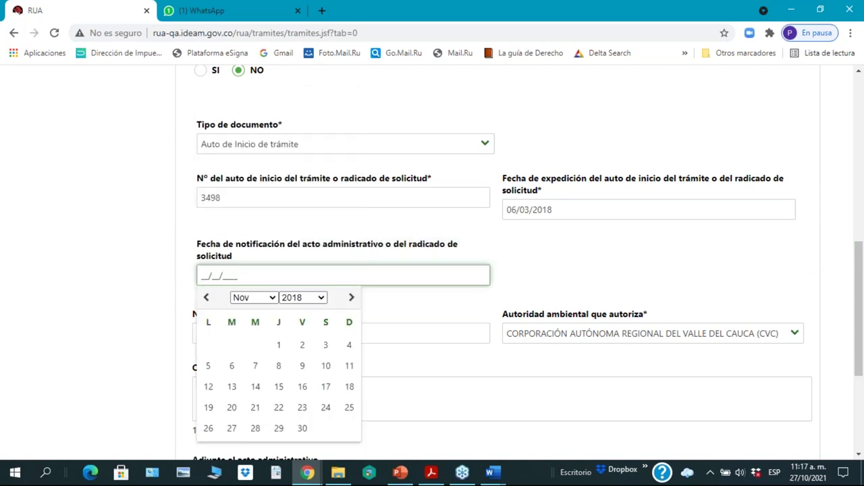
left_click(274, 301)
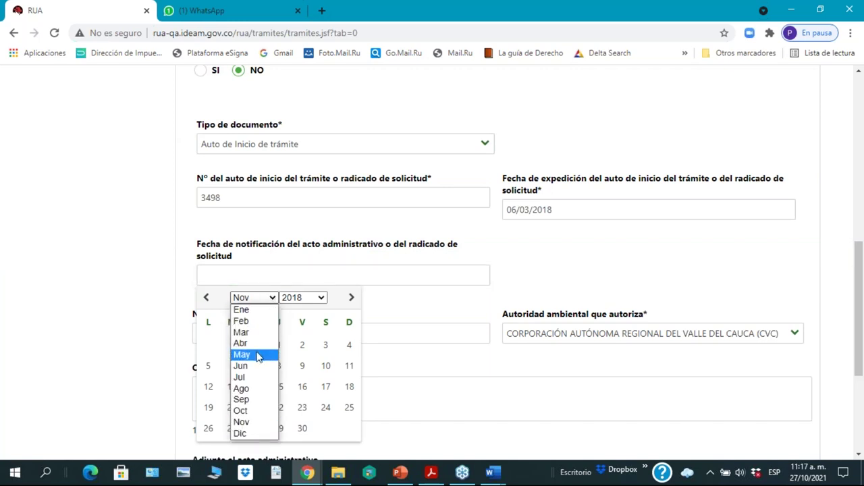
left_click(254, 326)
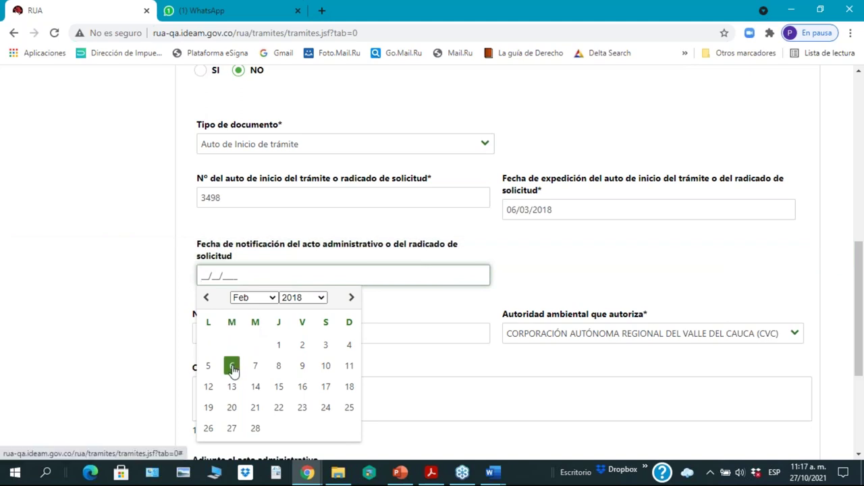
left_click(277, 302)
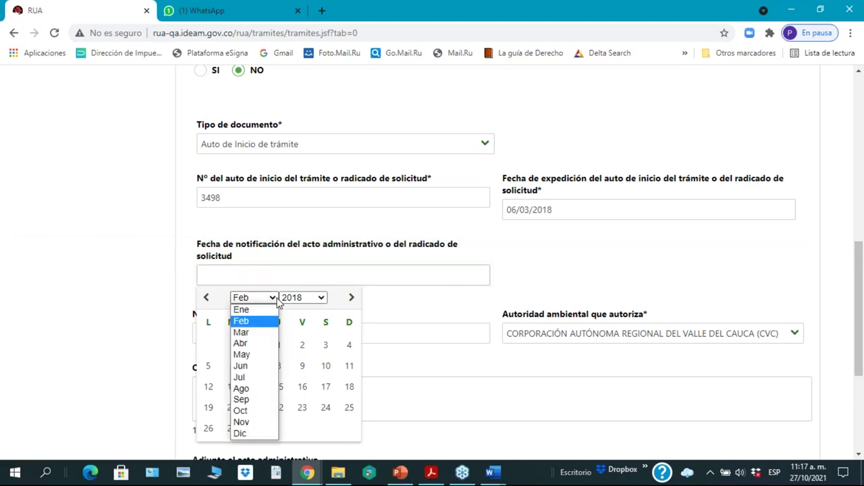
left_click(257, 344)
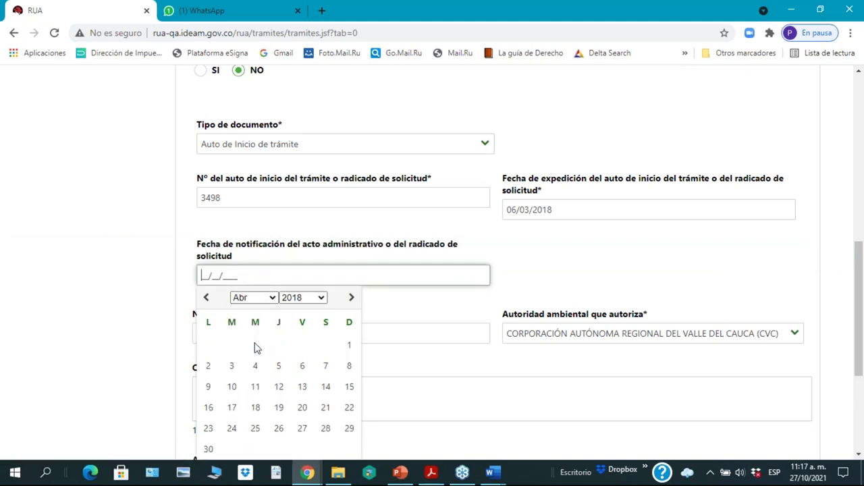
left_click(255, 368)
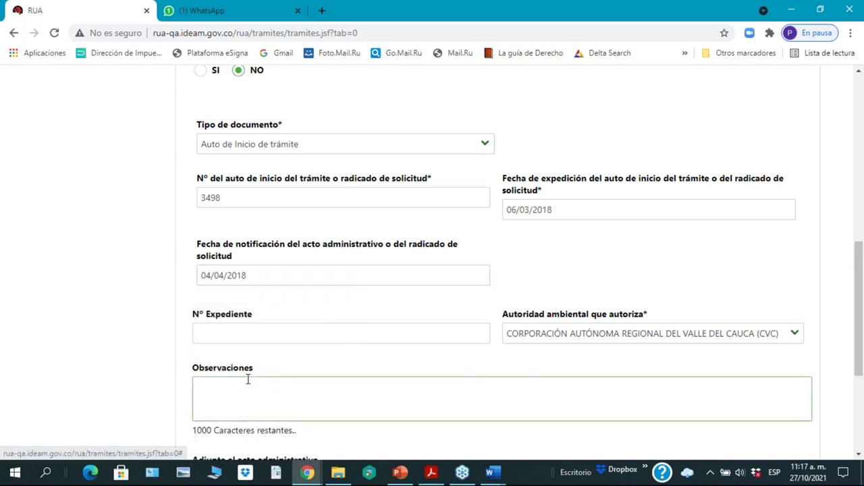
mouse_move(283, 268)
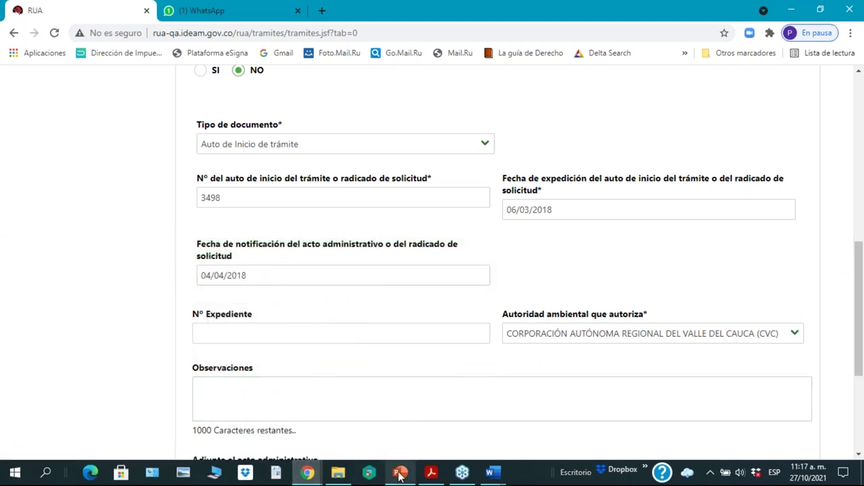
mouse_move(401, 474)
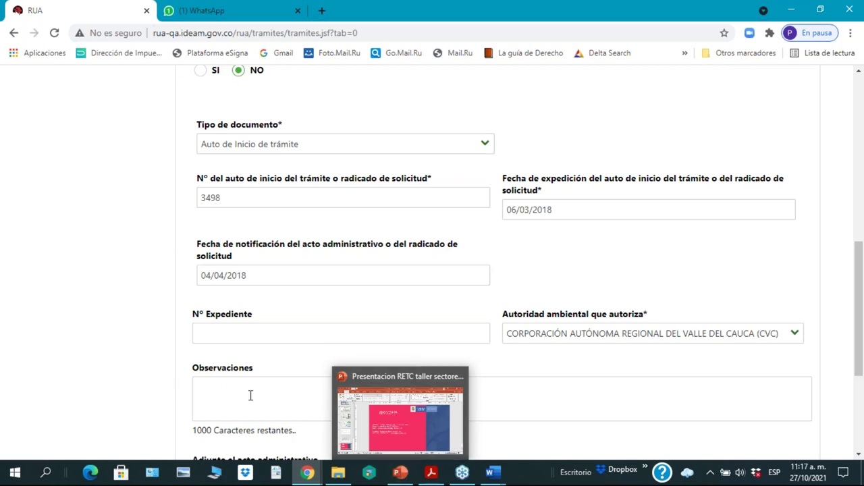
Step: Enter 8904 as Nº Expediente and keep CORPORACIÓN AUTÓNOMA REGIONAL DEL VALLE DEL CAUCA (CVC) as authority
left_click(270, 332)
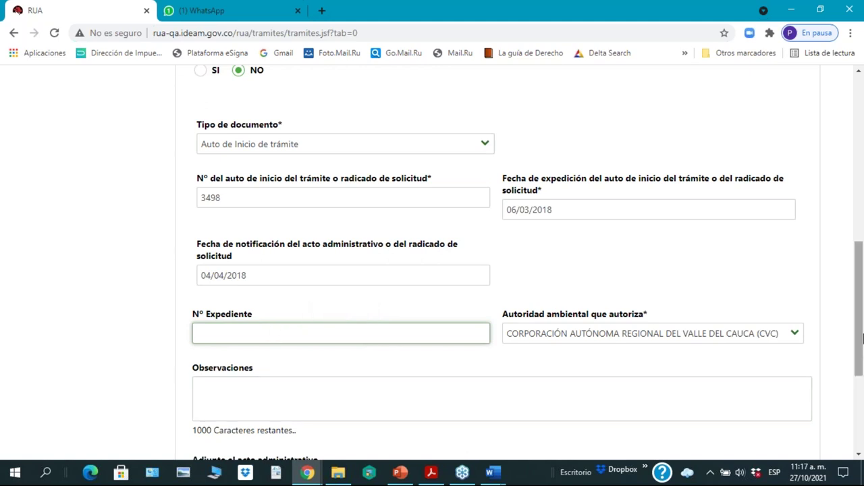
type("8904")
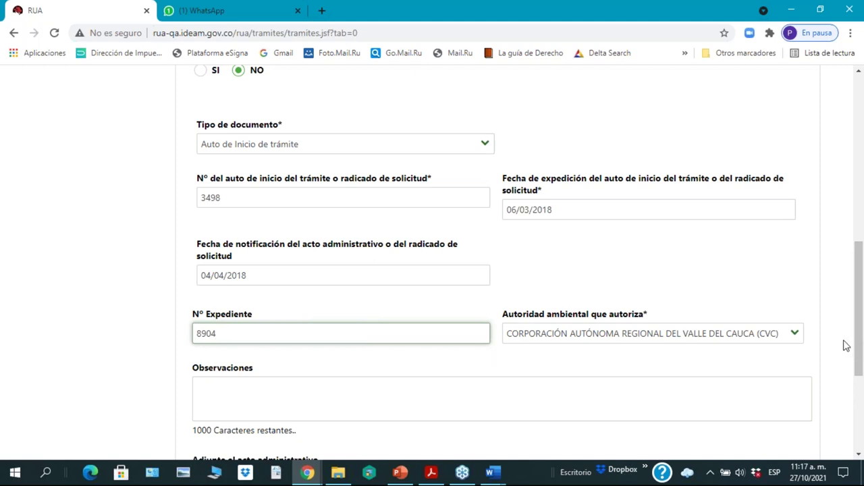
left_click(293, 386)
left_click_drag(860, 366, 860, 420)
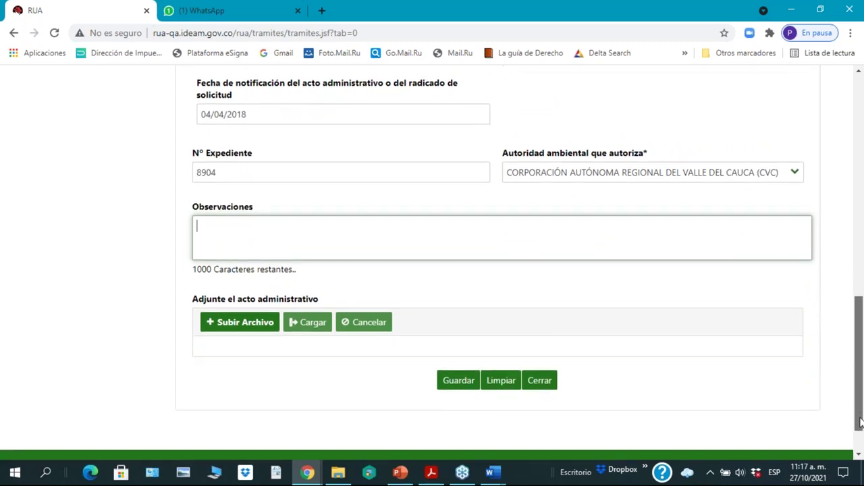
left_click(796, 174)
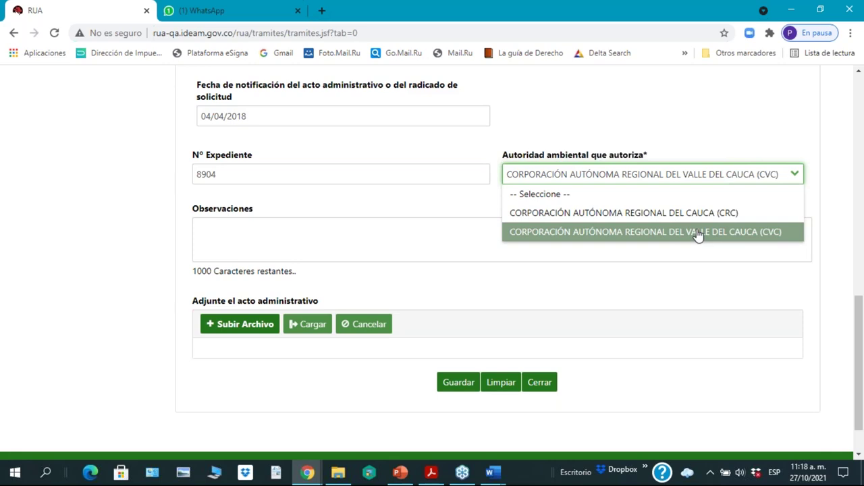
left_click_drag(860, 351, 860, 353)
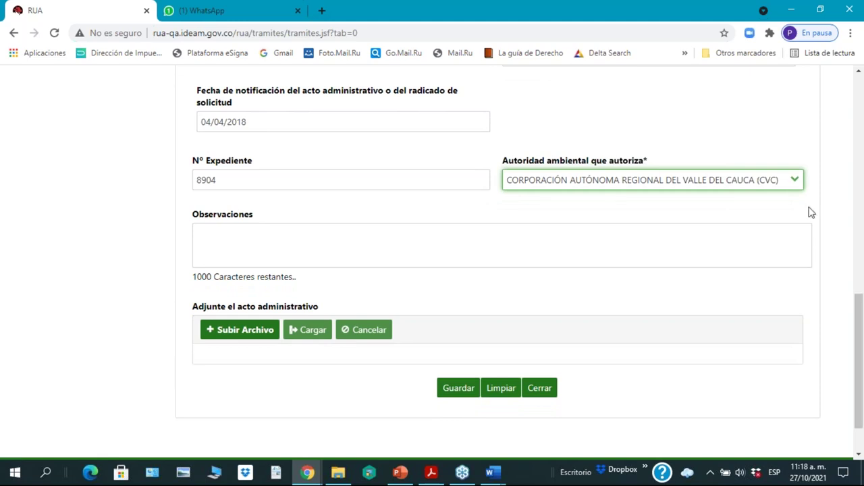
left_click(795, 181)
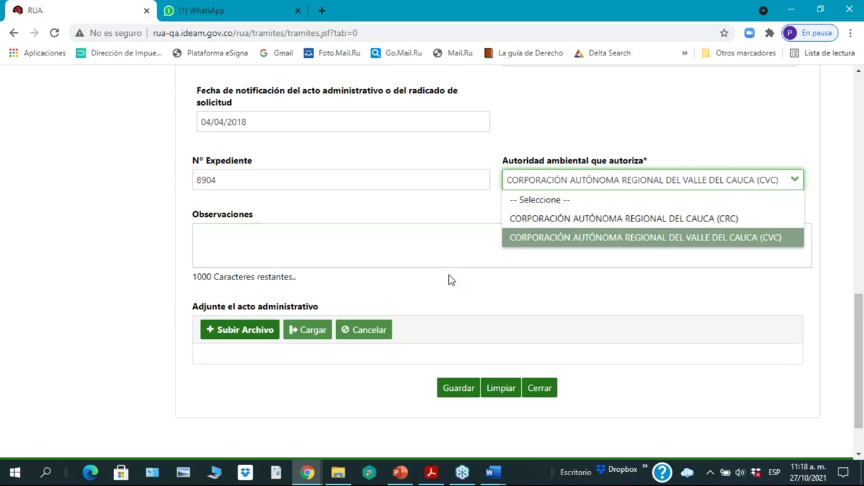
left_click(345, 243)
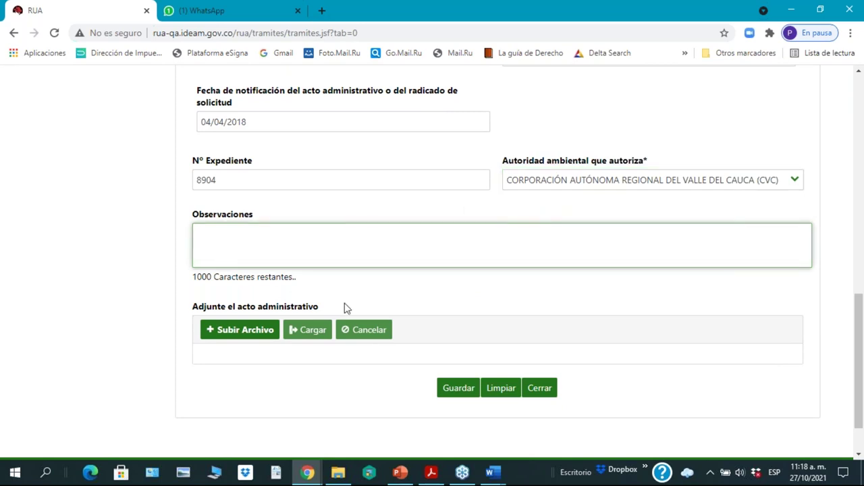
Step: Upload the Agenda Tercer Taller PDF as the administrative act and save the Concesión de aguas superficiales permit
left_click(244, 330)
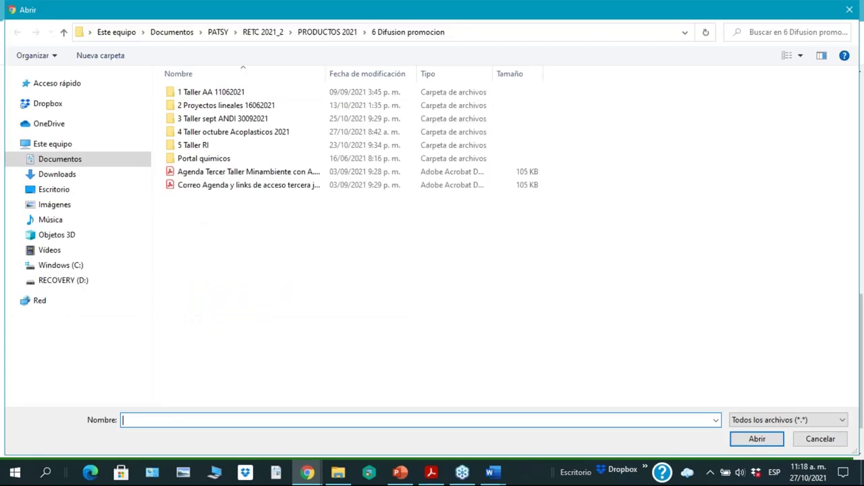
left_click(200, 171)
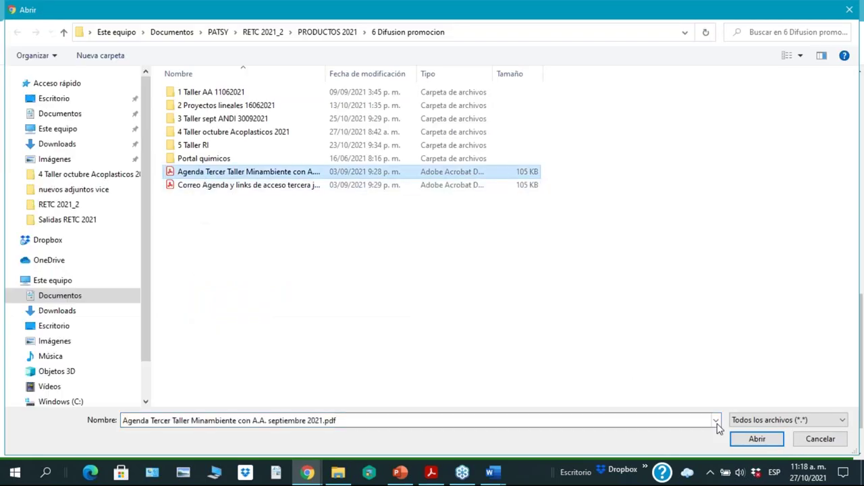
left_click(757, 439)
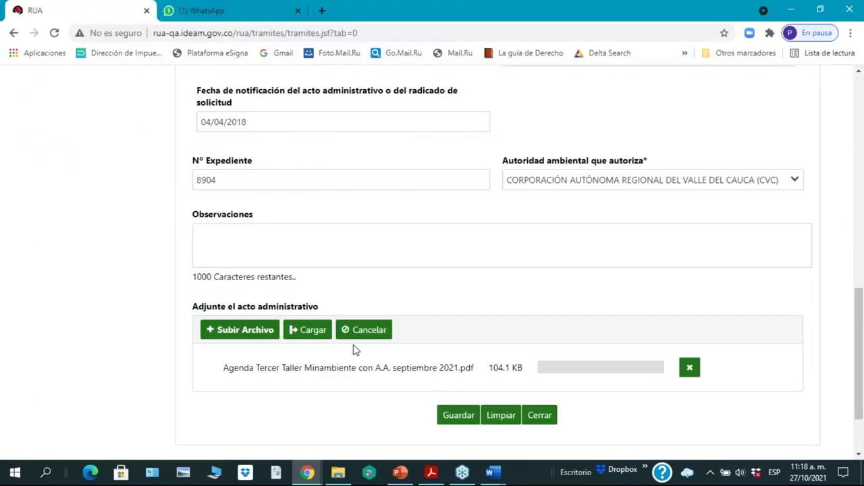
left_click(325, 336)
left_click(858, 433)
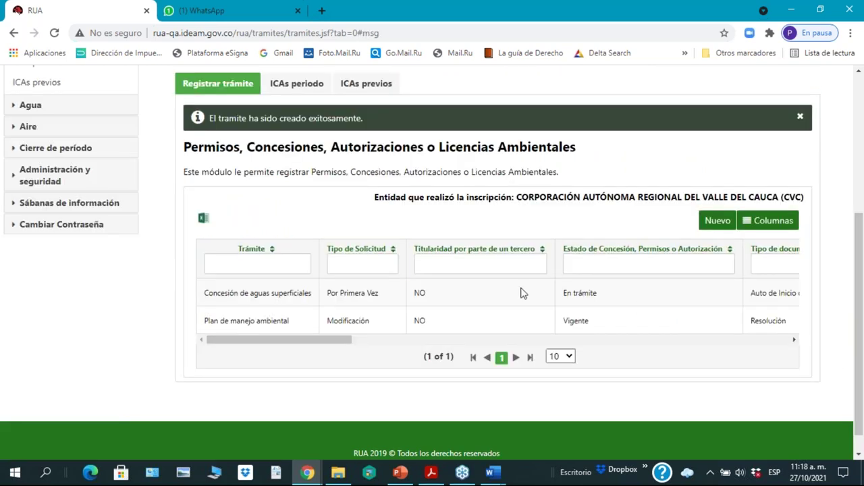
Step: Scroll the Trámites table sideways to review the saved permits
left_click_drag(324, 345, 95, 407)
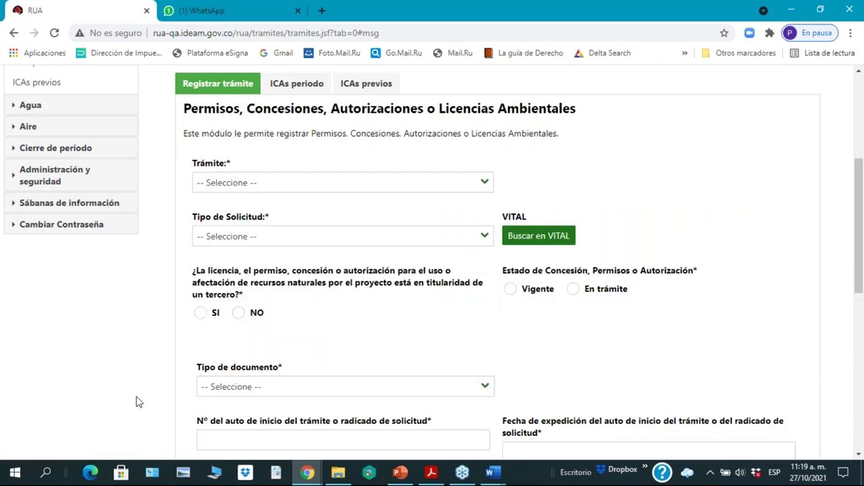
Step: Choose Permiso de vertimiento de aguas residuales as the trámite, requested Por Primera Vez
left_click(486, 185)
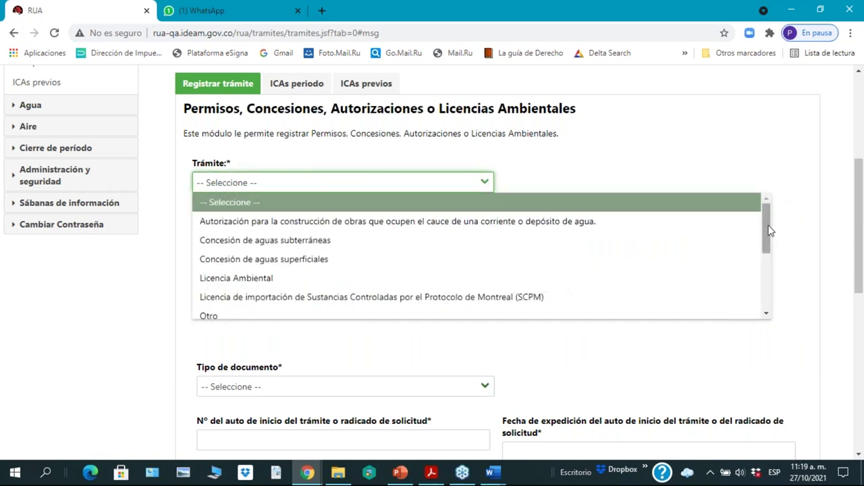
left_click_drag(769, 231, 767, 293)
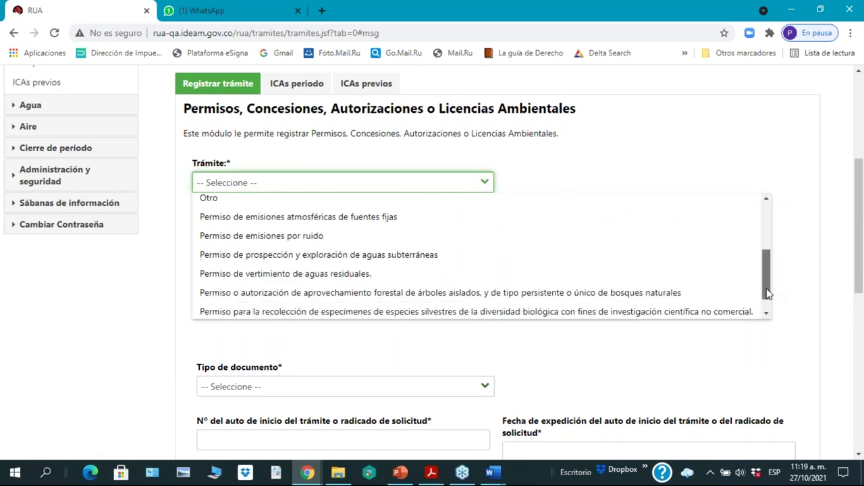
left_click(409, 276)
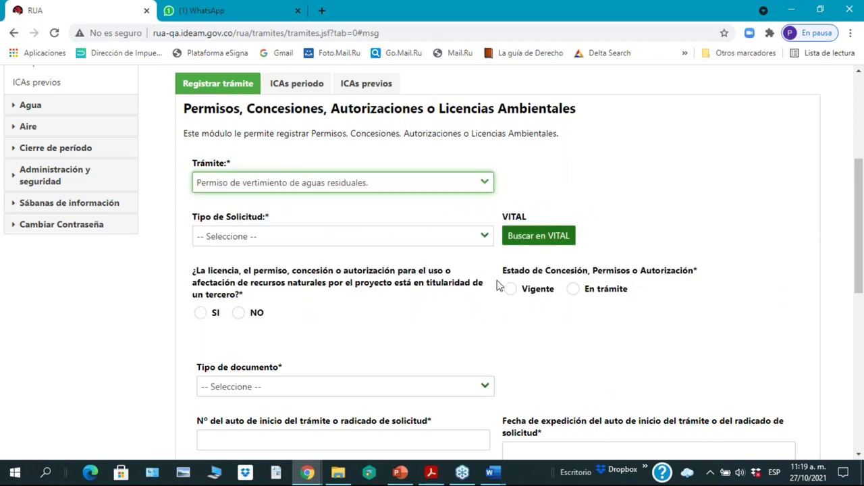
left_click(485, 239)
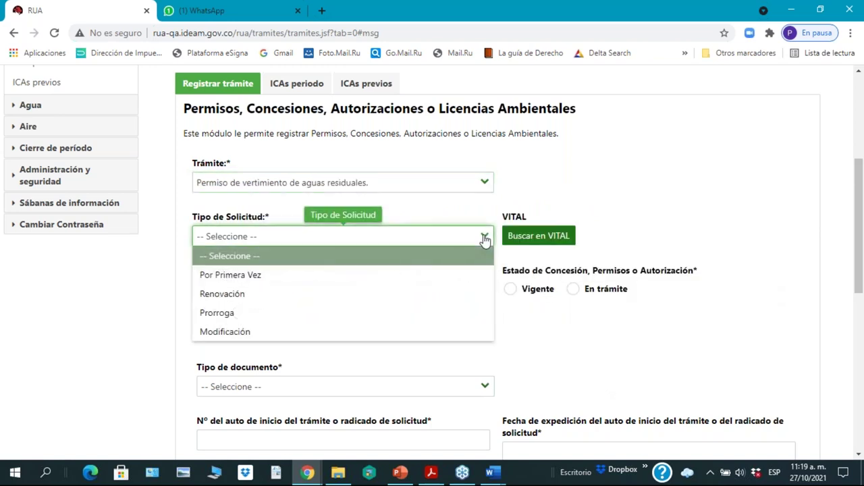
left_click(366, 277)
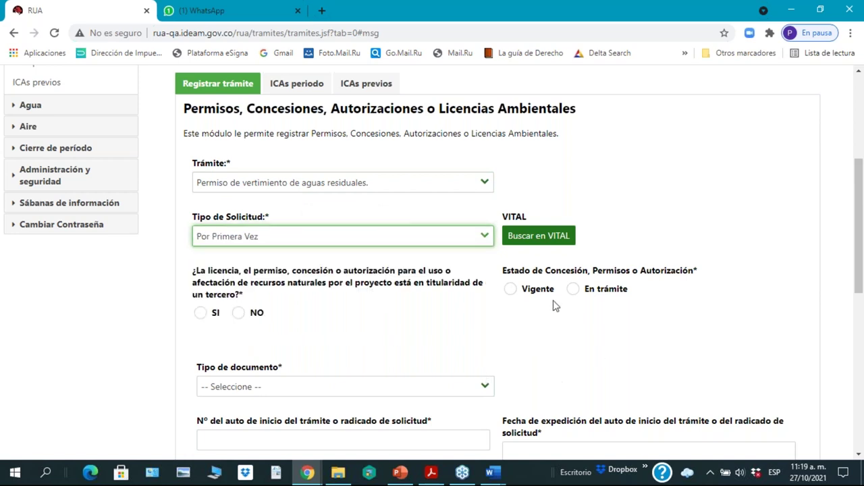
Step: Mark the permit Vigente, keep Resolución as document type, and answer NO to third-party ownership
left_click(511, 289)
left_click_drag(859, 286, 860, 348)
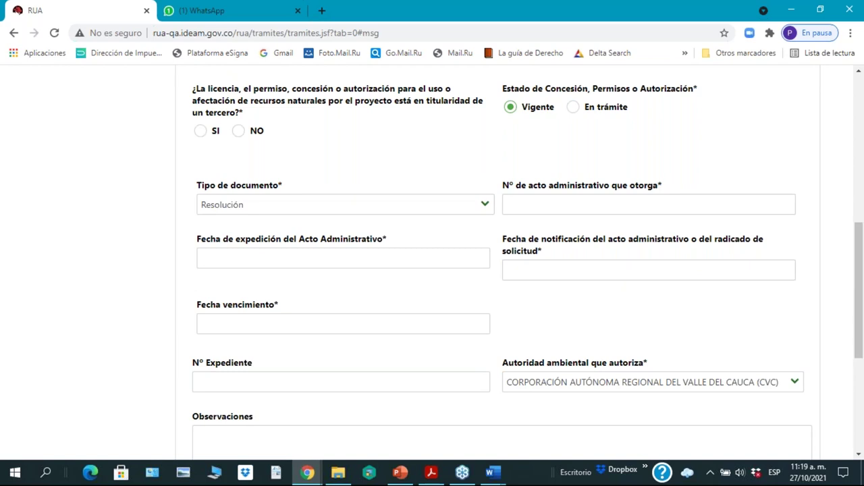
left_click(484, 213)
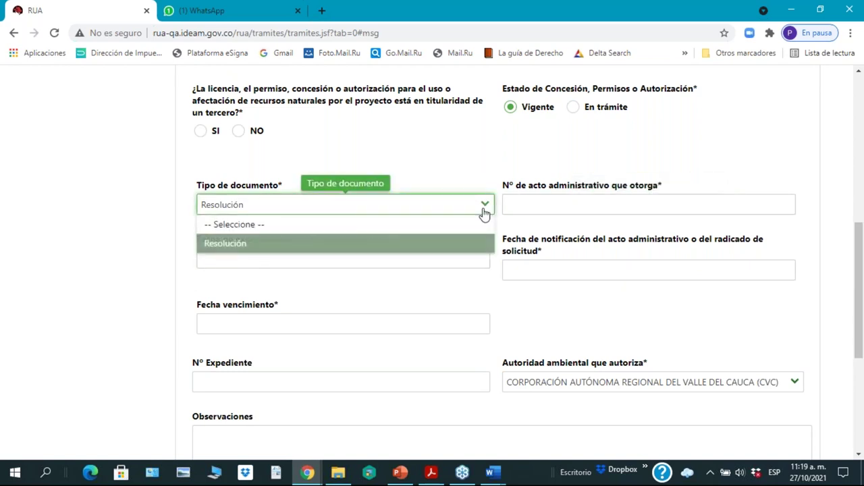
left_click(486, 212)
left_click(553, 210)
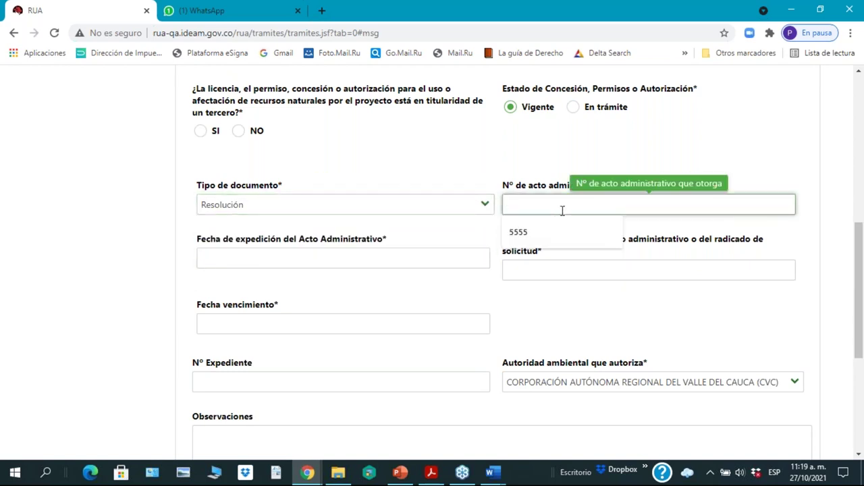
scroll(635, 251, "up", 2)
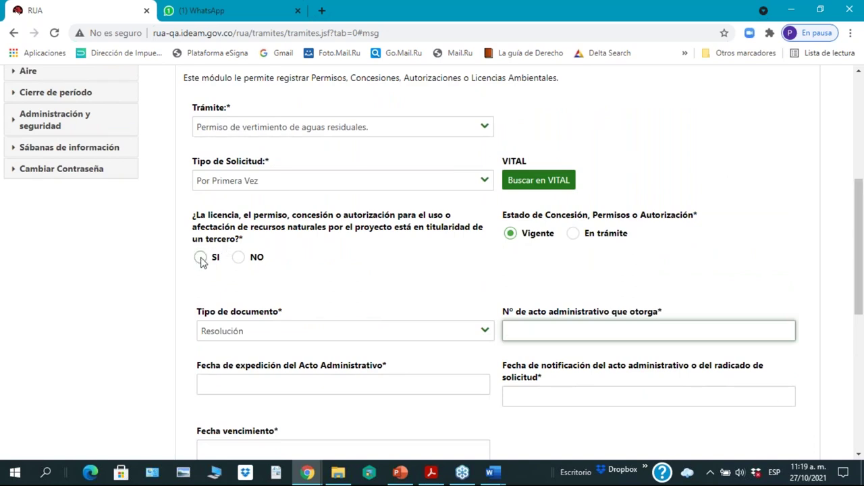
left_click(238, 257)
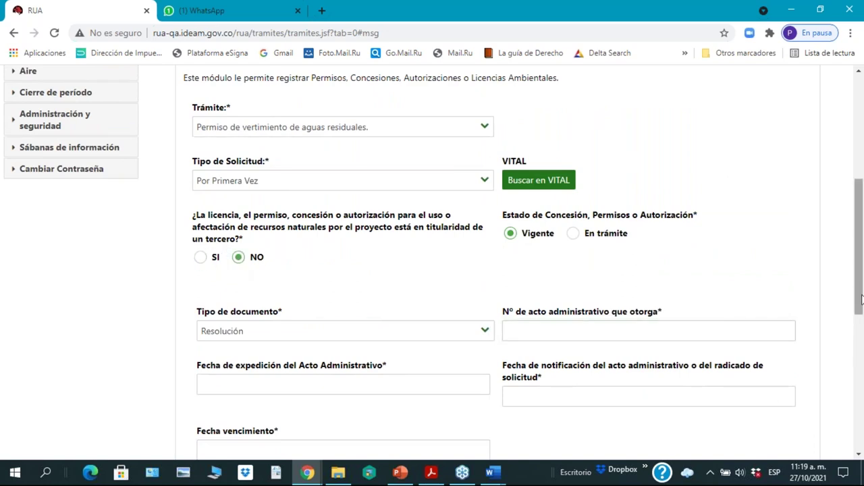
scroll(861, 299, "down", 2)
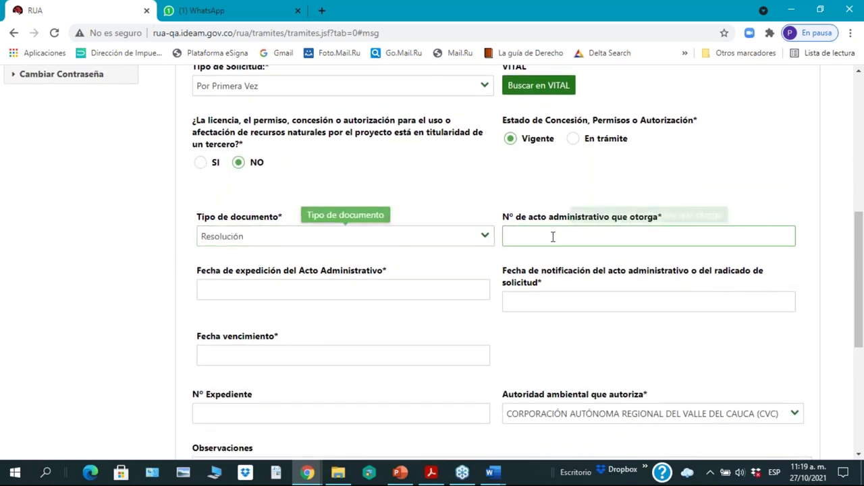
left_click(552, 236)
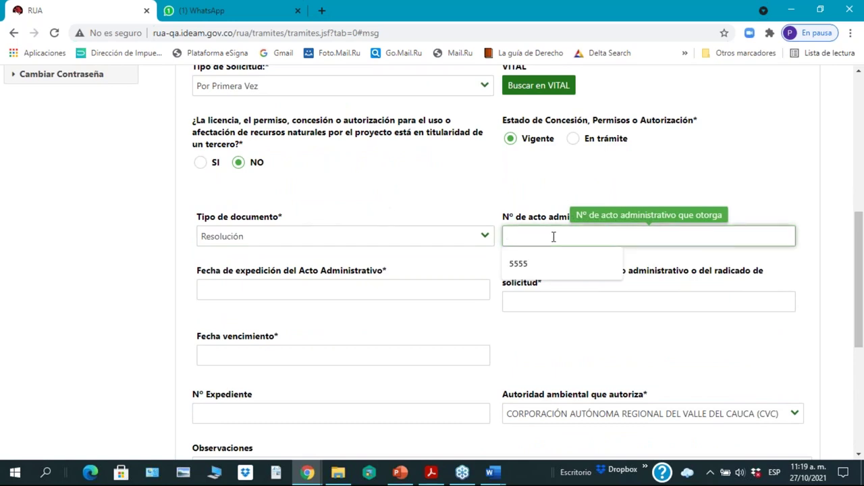
Step: Complete act number 888 and set the issue date to 5 April 2018
type("888")
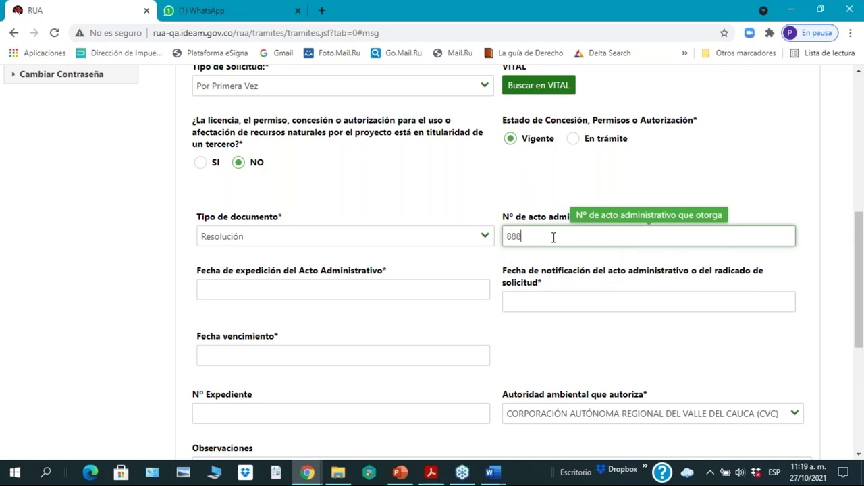
left_click(337, 296)
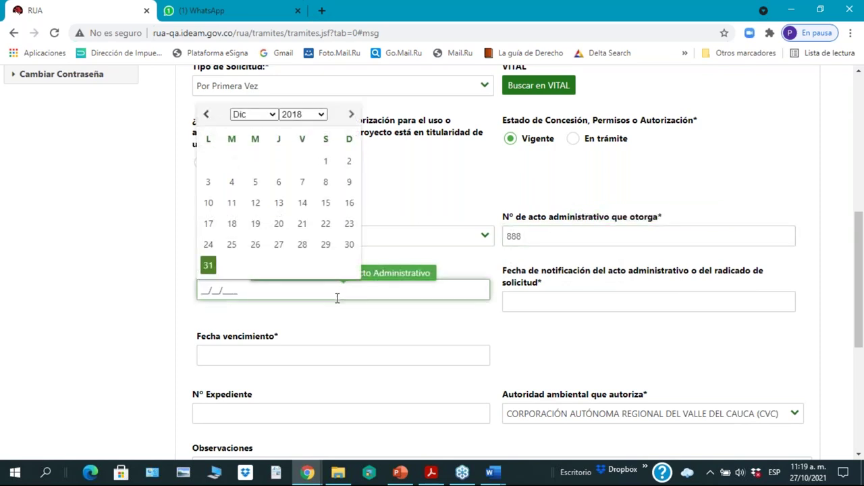
left_click(272, 116)
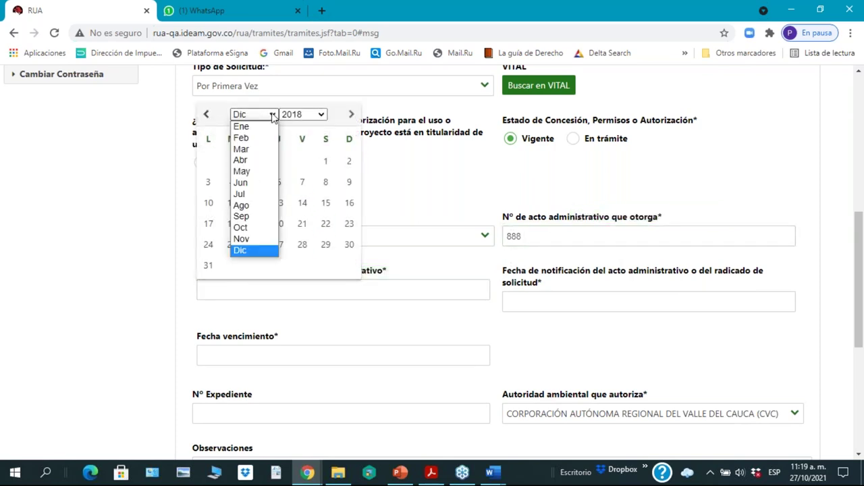
left_click(248, 161)
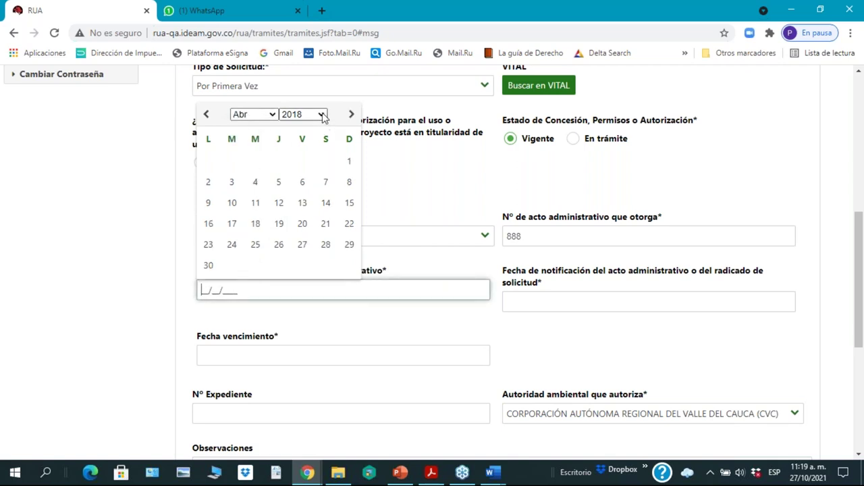
left_click(279, 182)
Step: Set the notification date to 17 May 2018
left_click(688, 299)
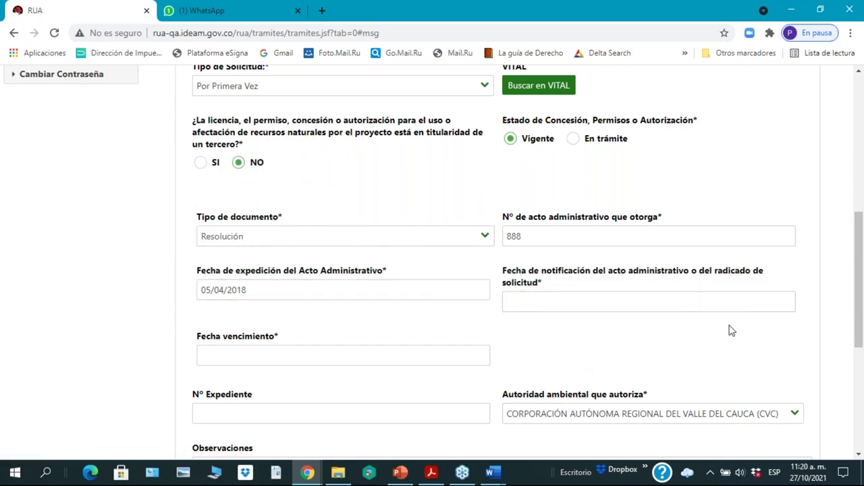
left_click(550, 303)
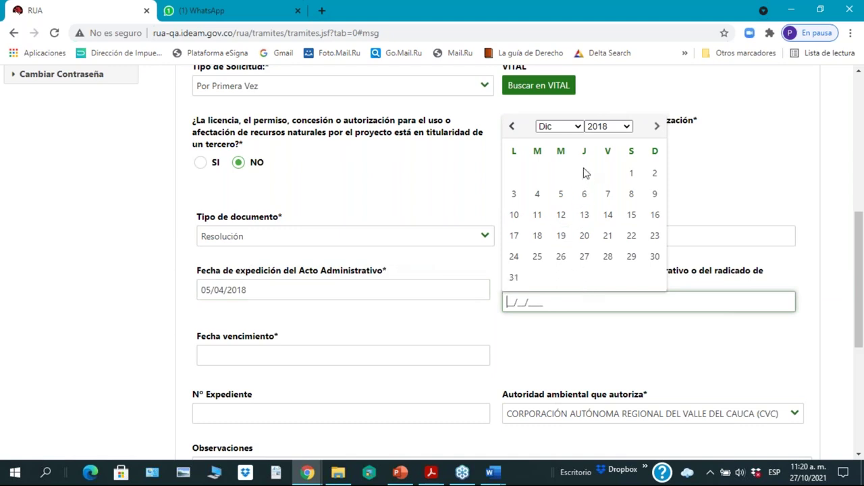
left_click(578, 127)
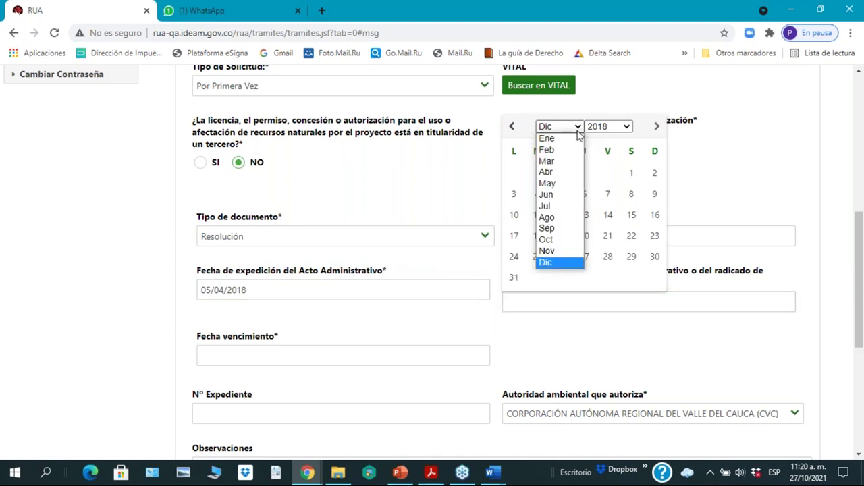
left_click(548, 183)
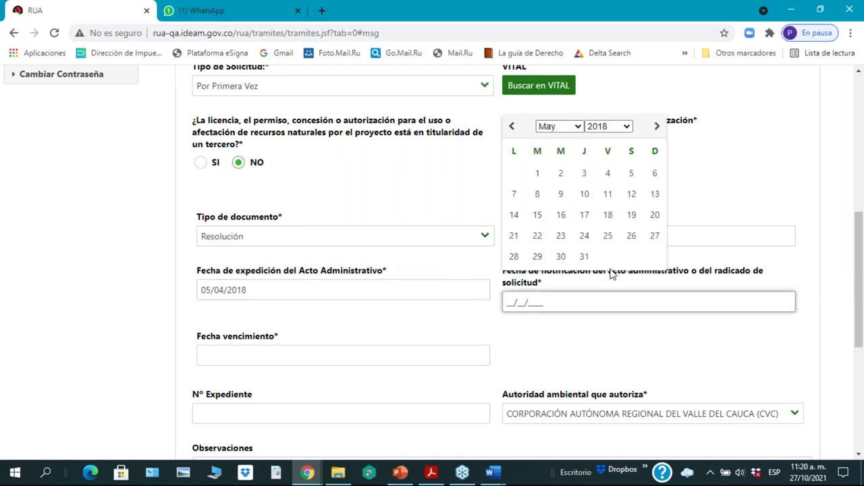
left_click(585, 216)
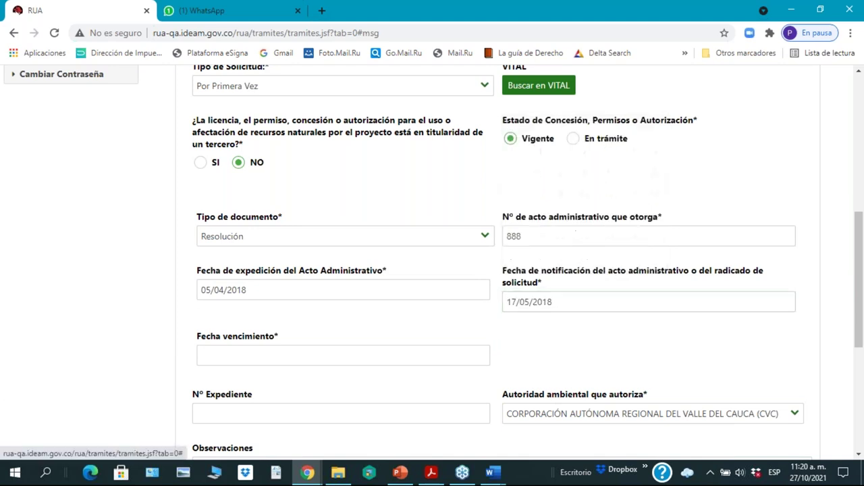
Step: Set the expiry date to 10 October 2047 by stepping the year picker forward
left_click(259, 358)
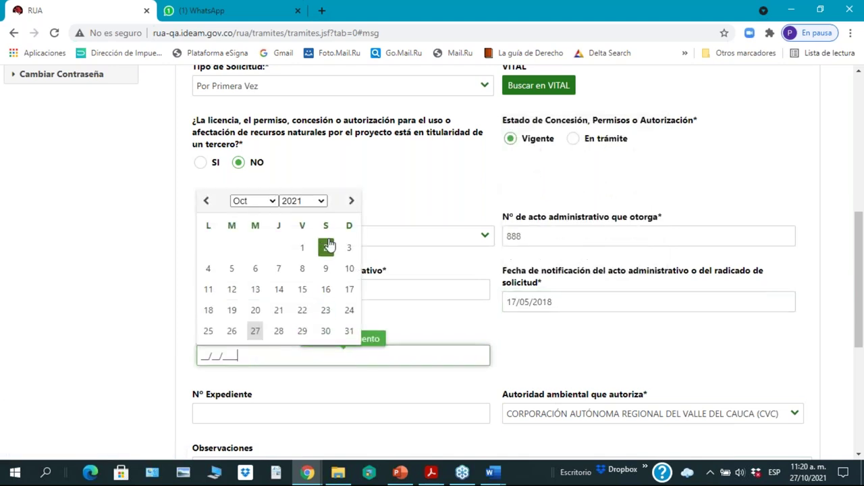
left_click(323, 204)
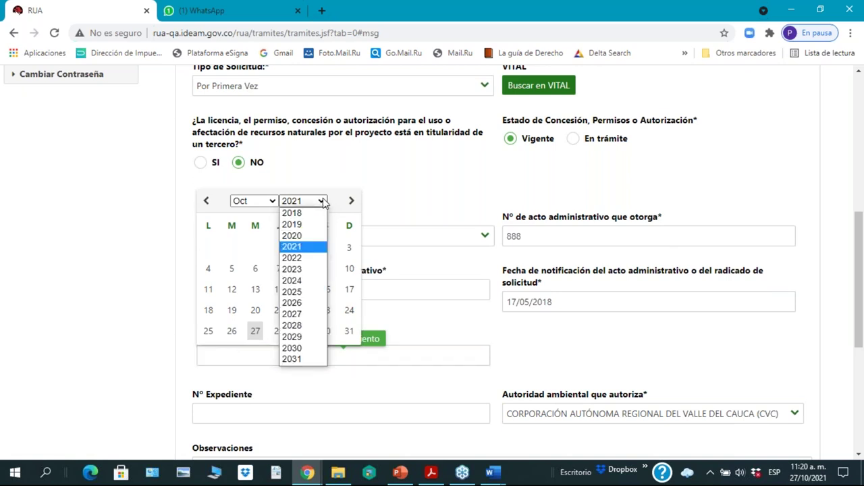
left_click(294, 269)
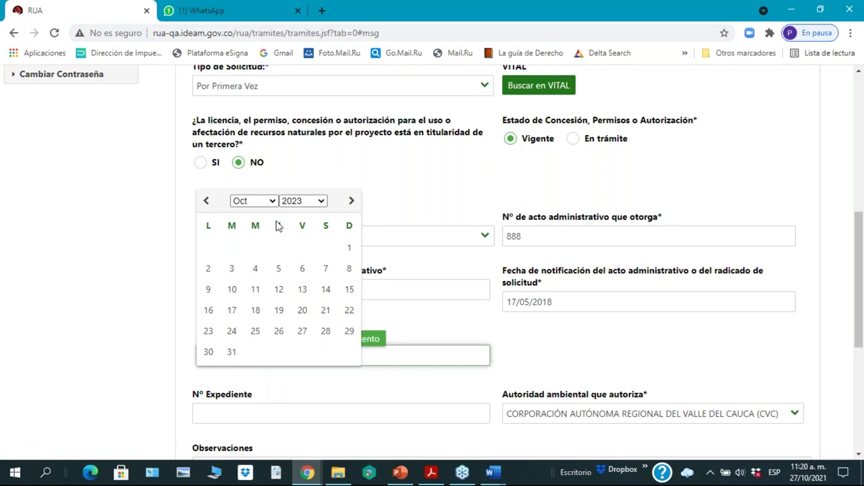
left_click(322, 201)
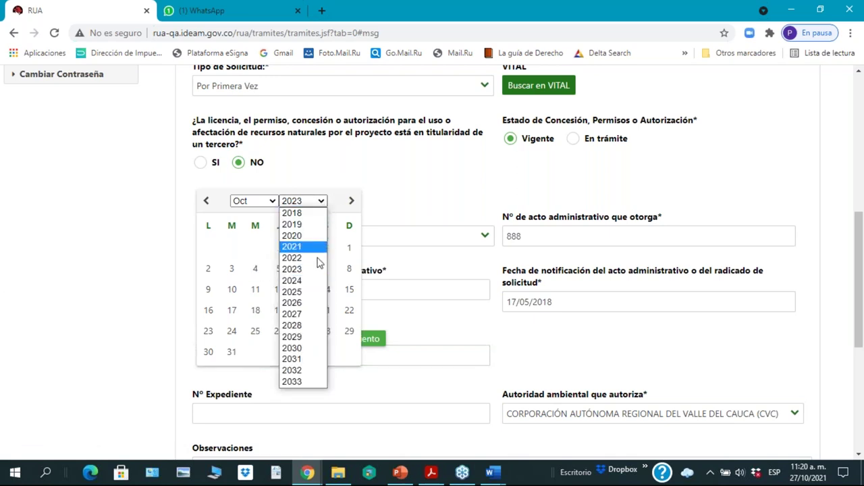
left_click(297, 382)
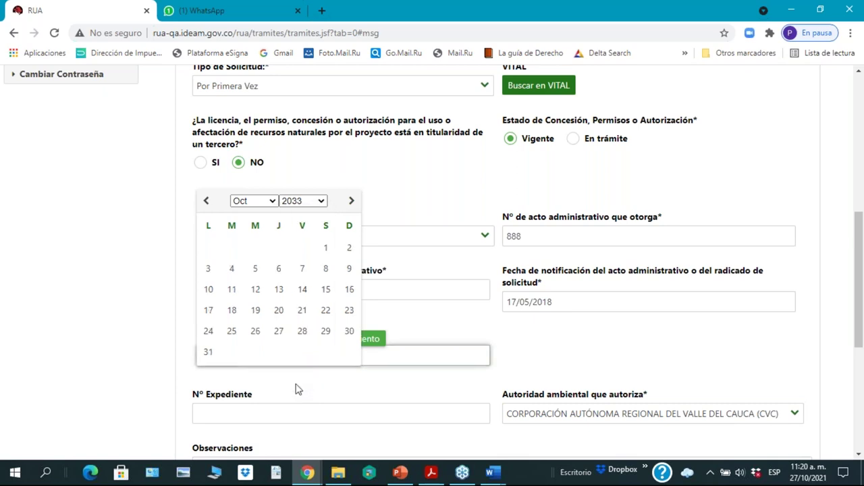
left_click(321, 201)
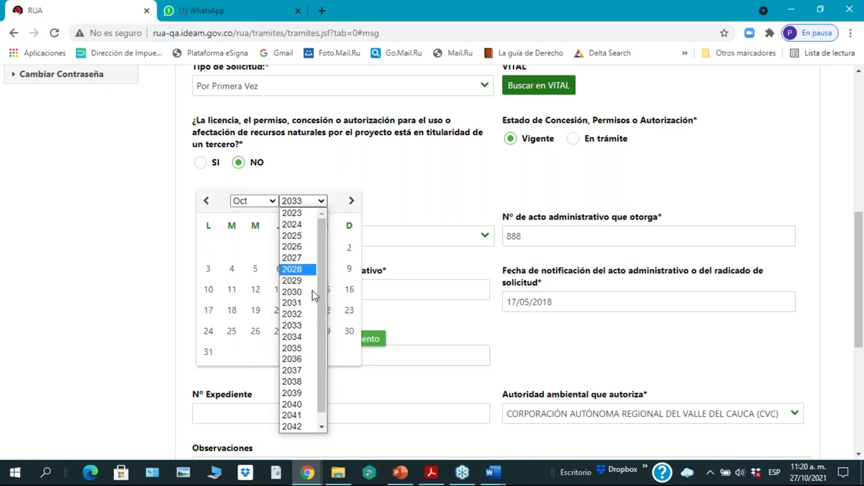
scroll(293, 432, "down", 1)
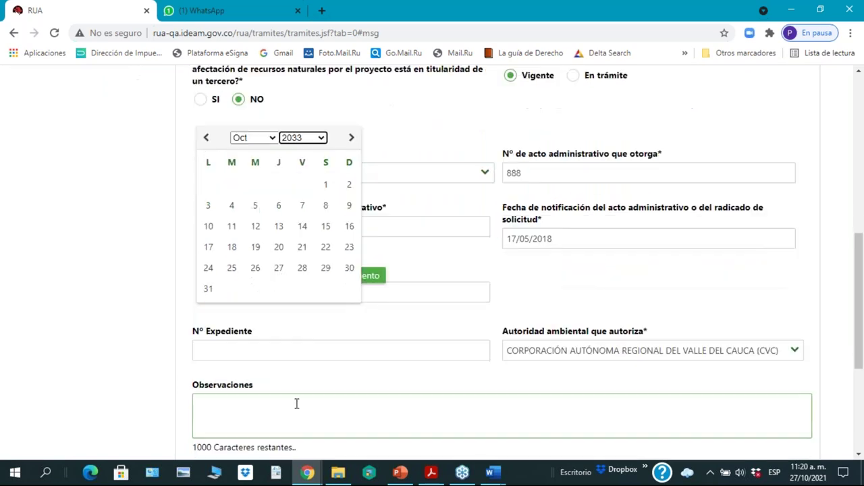
left_click(324, 140)
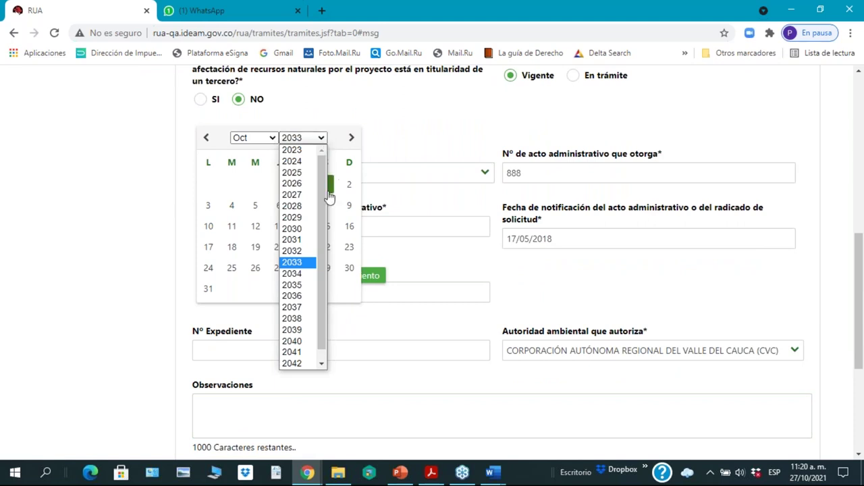
scroll(319, 223, "down", 1)
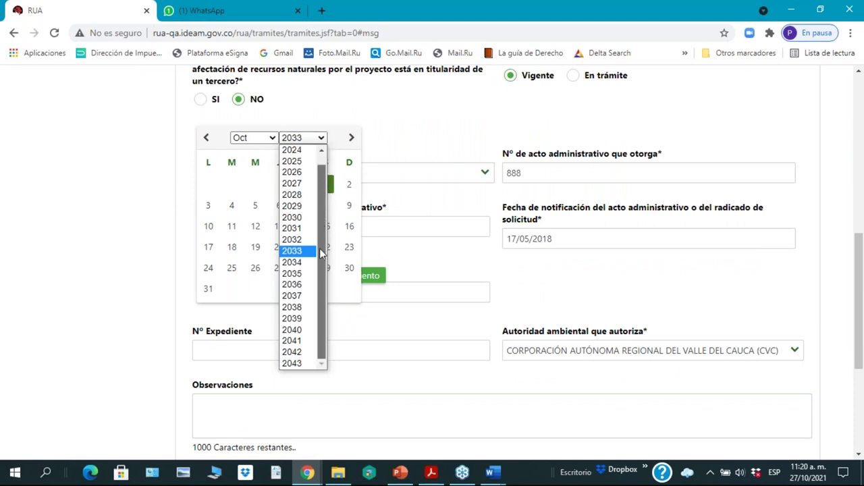
left_click(292, 364)
left_click(322, 138)
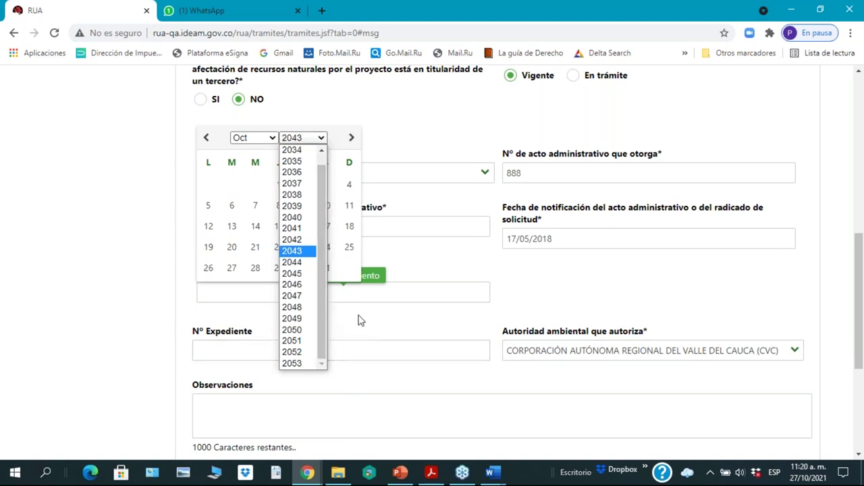
left_click(291, 296)
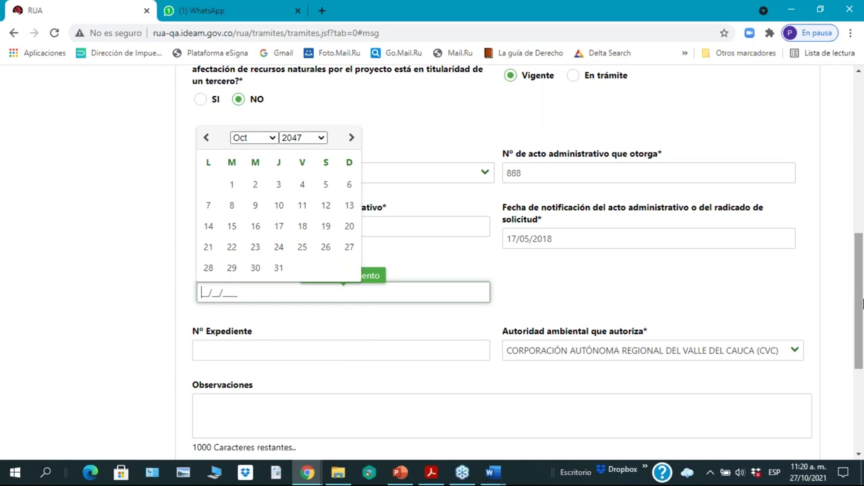
left_click(279, 206)
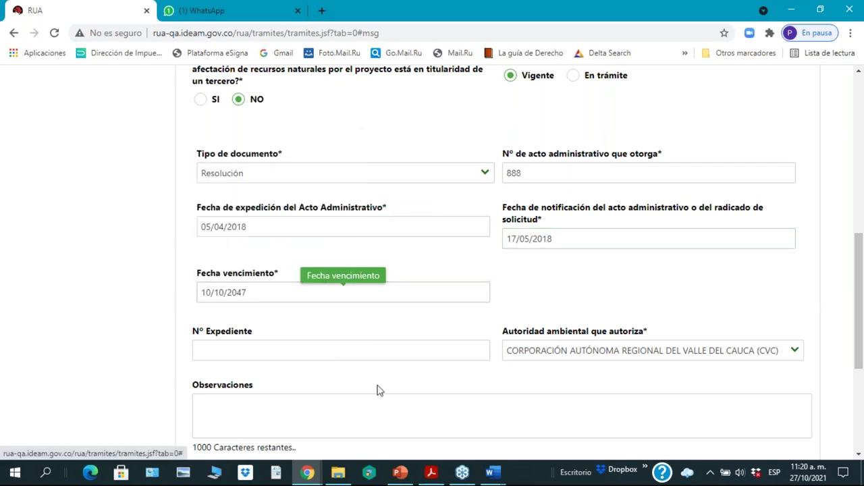
Step: Fill Nº Expediente with 8904 and attach the Agenda Tercer Taller Minambiente con A.A. septiembre 2021 PDF
scroll(682, 312, "down", 2)
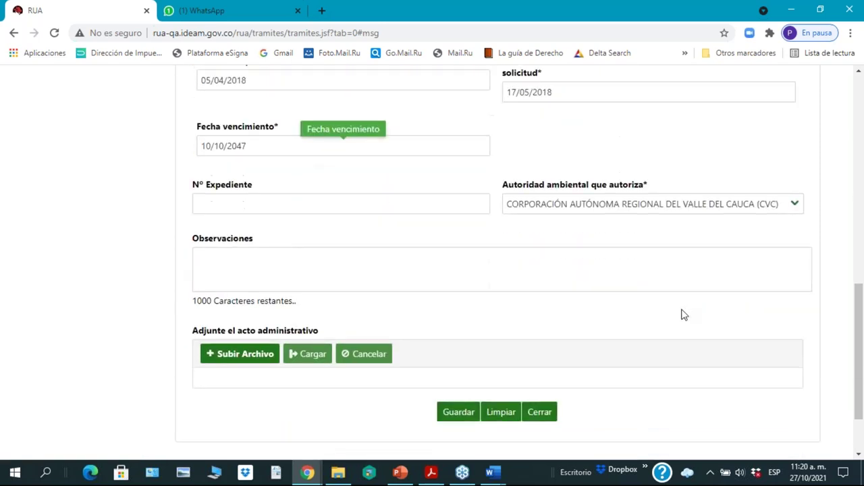
left_click(251, 160)
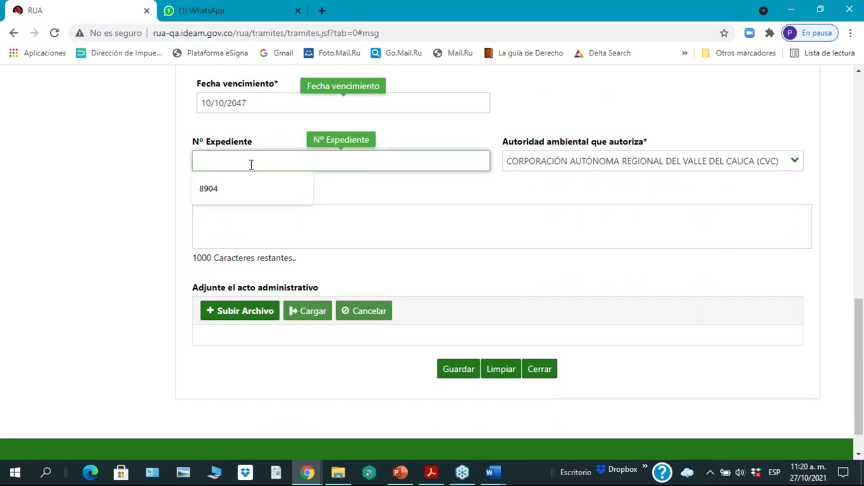
left_click(218, 190)
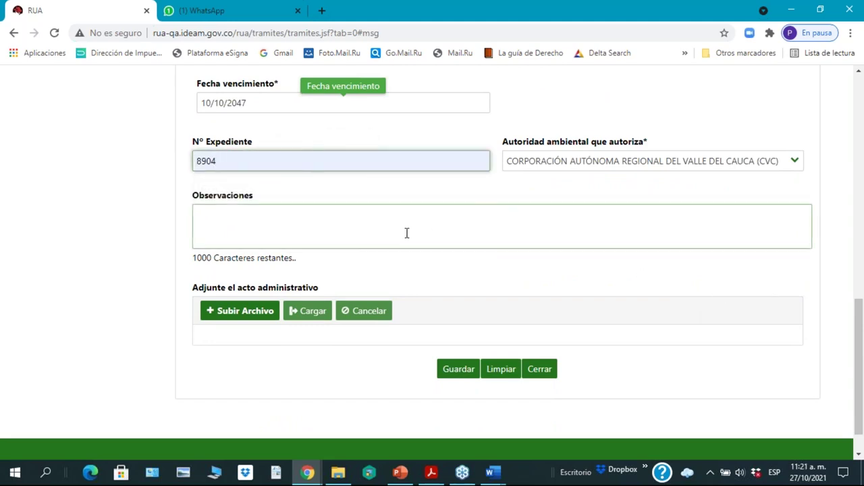
left_click(236, 318)
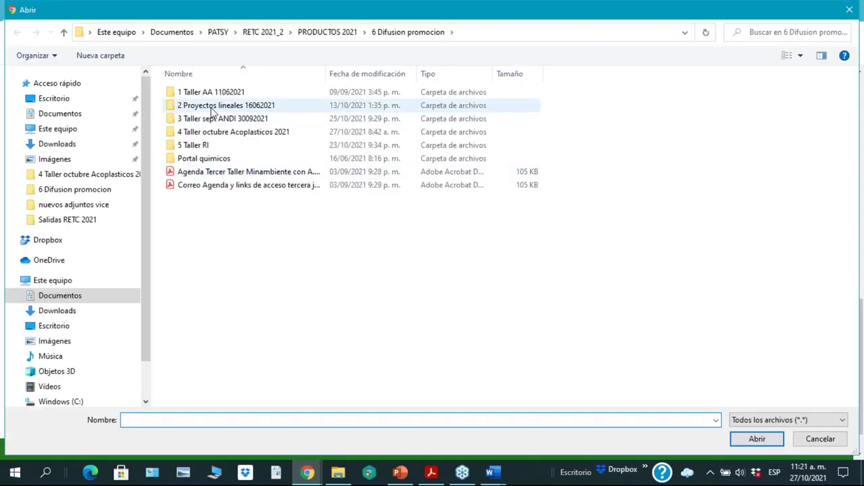
left_click(209, 174)
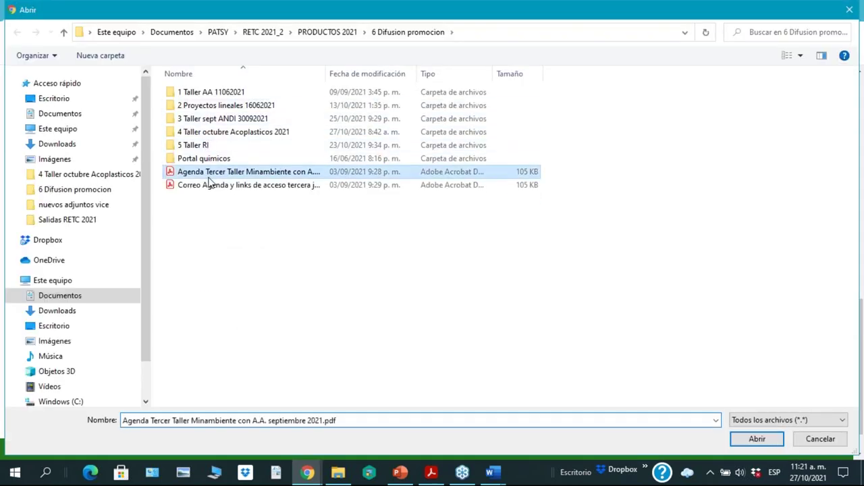
left_click(766, 440)
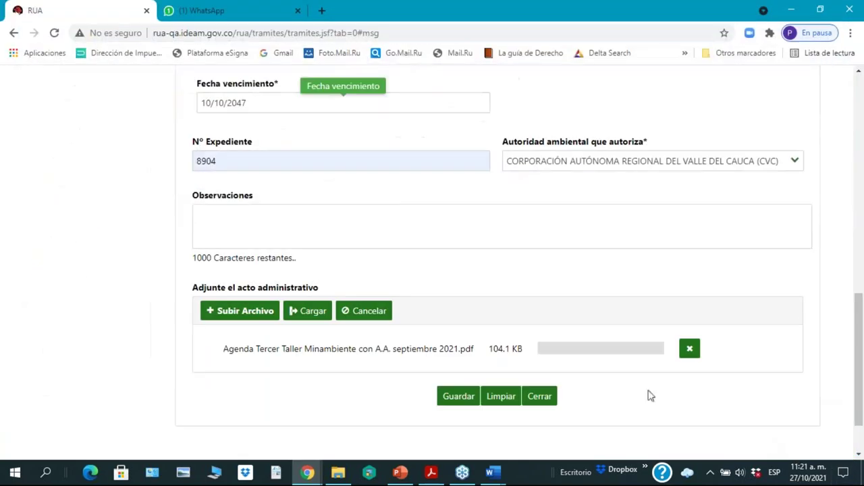
Step: Change the case file number to 2121
left_click(245, 167)
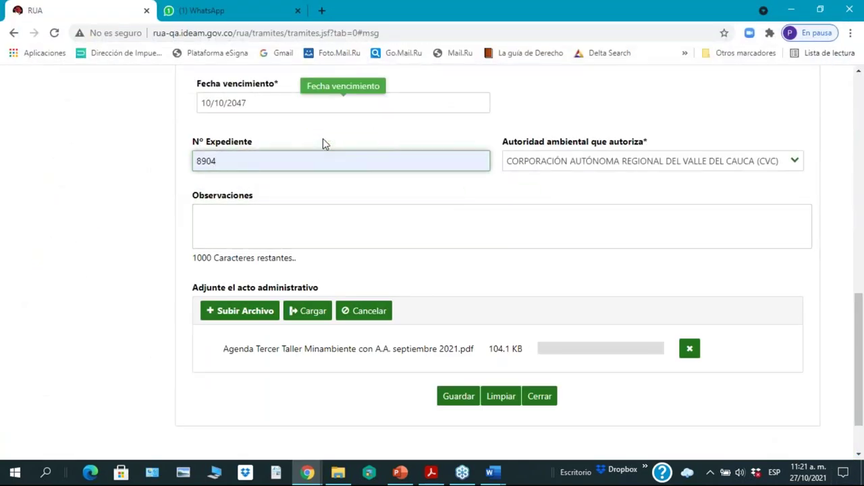
key("BackSpace")
key("BackSpace")
key("BackSpace")
key("BackSpace")
type("2121")
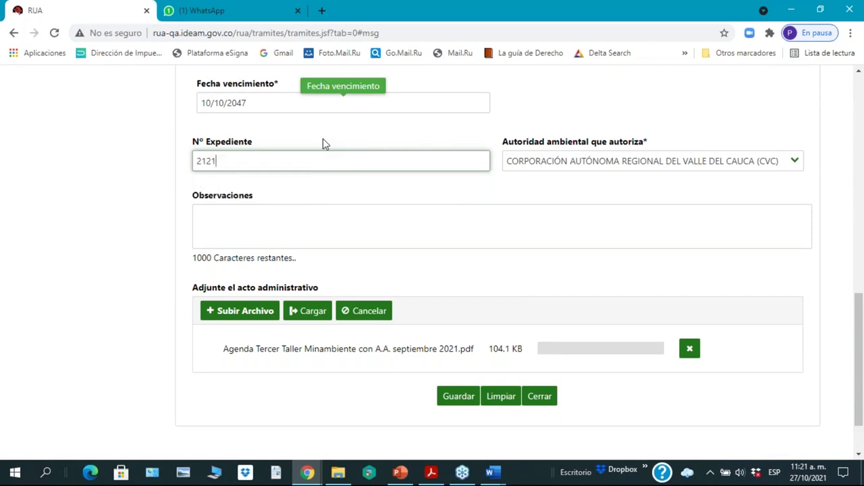
key("Tab")
Step: Upload the act, save the wastewater permit, review it in the table, then show ICAs periodo
left_click(313, 313)
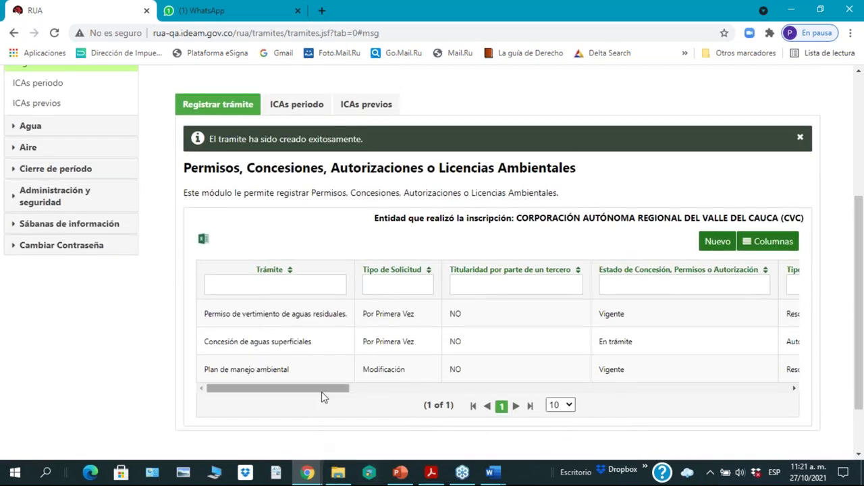
left_click_drag(325, 394, 371, 407)
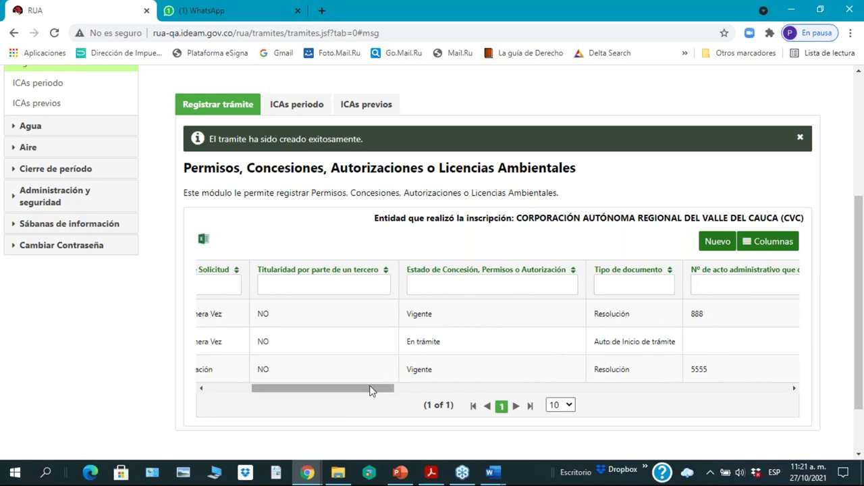
left_click_drag(370, 390, 361, 403)
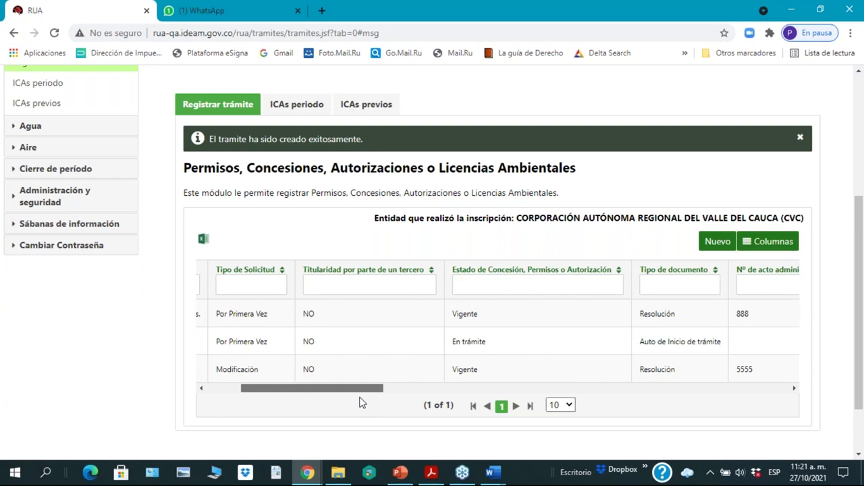
left_click_drag(360, 402, 283, 405)
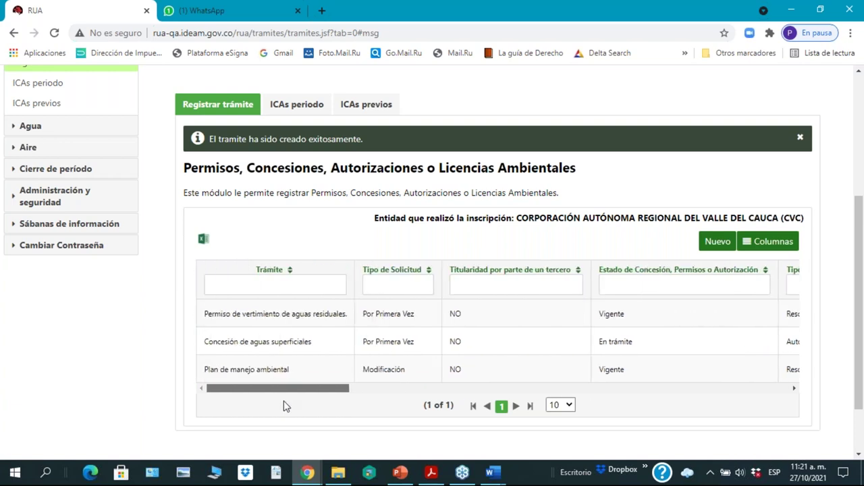
left_click(297, 107)
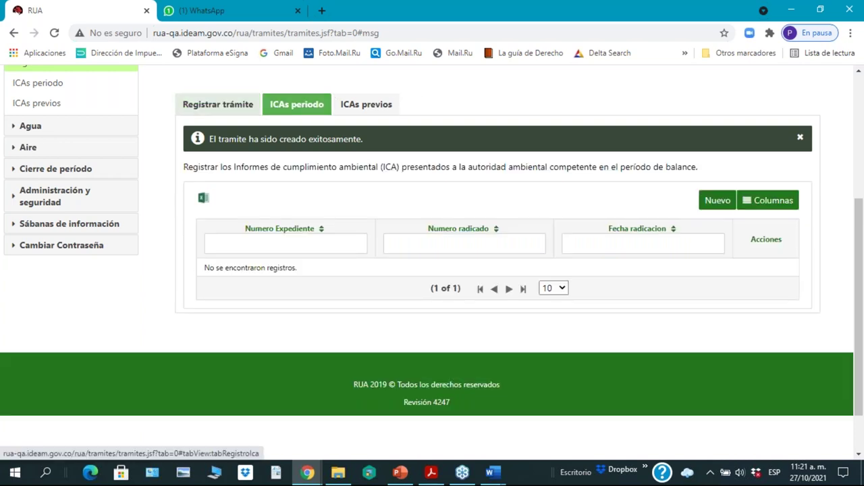
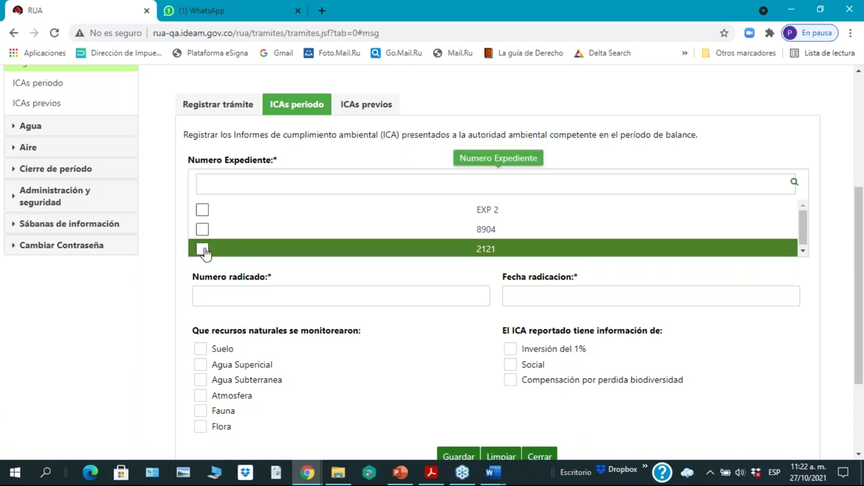
Step: Select file EXP 2 and enter filing number 0987
left_click(202, 211)
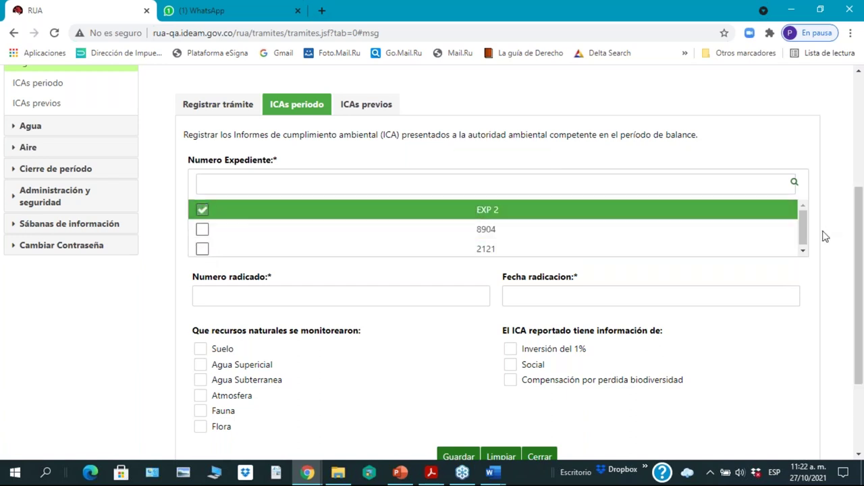
left_click_drag(856, 284, 862, 332)
left_click(264, 215)
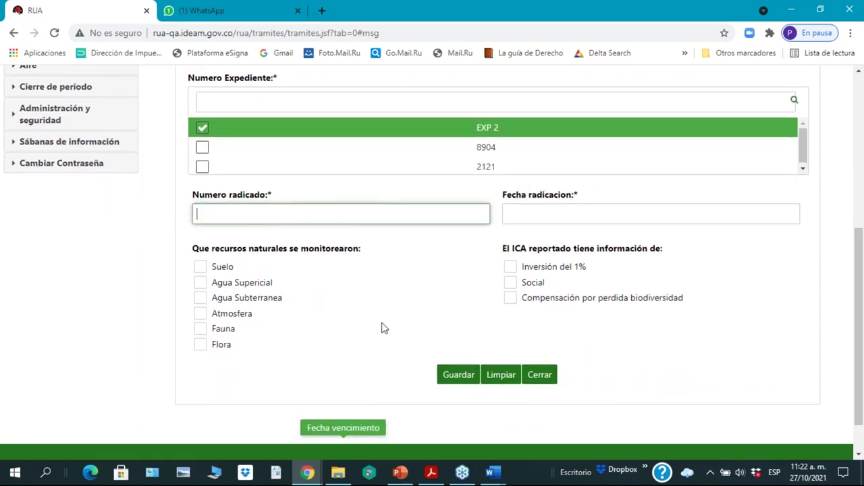
scroll(383, 326, "up", 1)
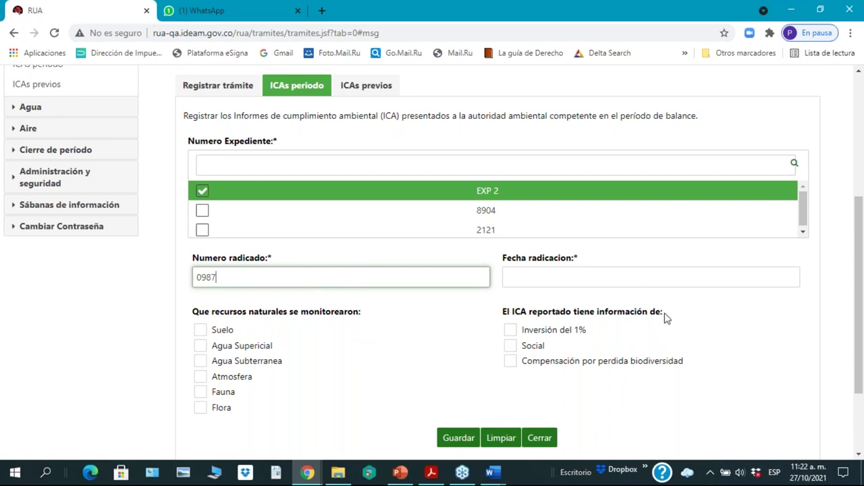
Step: Set the filing date to 08/03/2018 in the date calendar
left_click(632, 277)
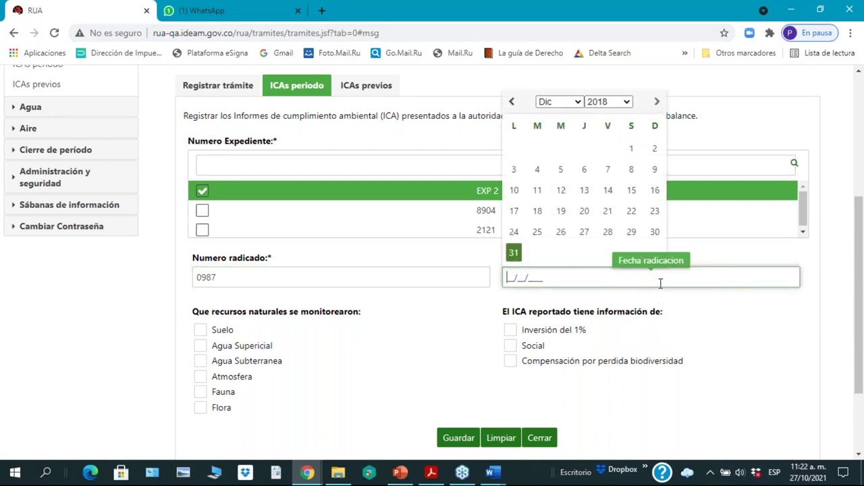
left_click(579, 102)
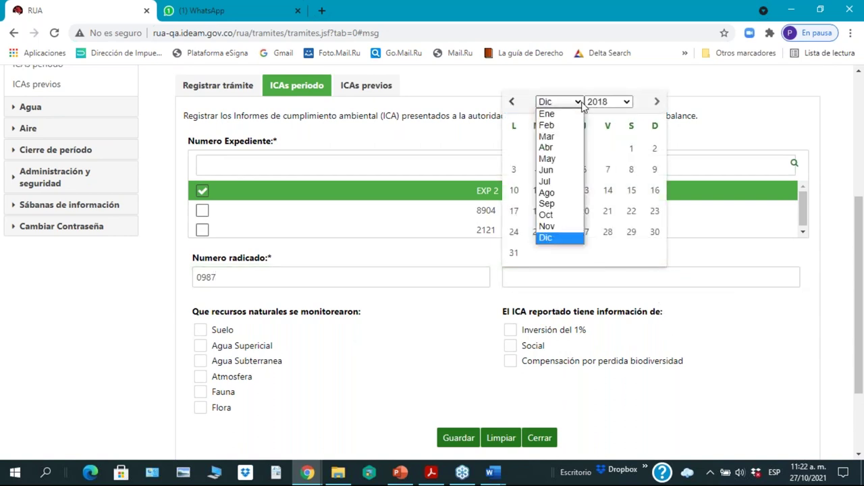
left_click(547, 137)
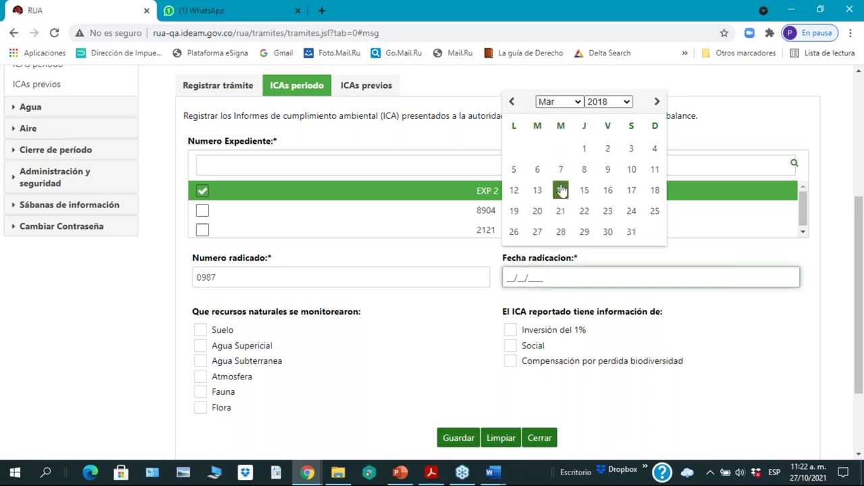
left_click(585, 170)
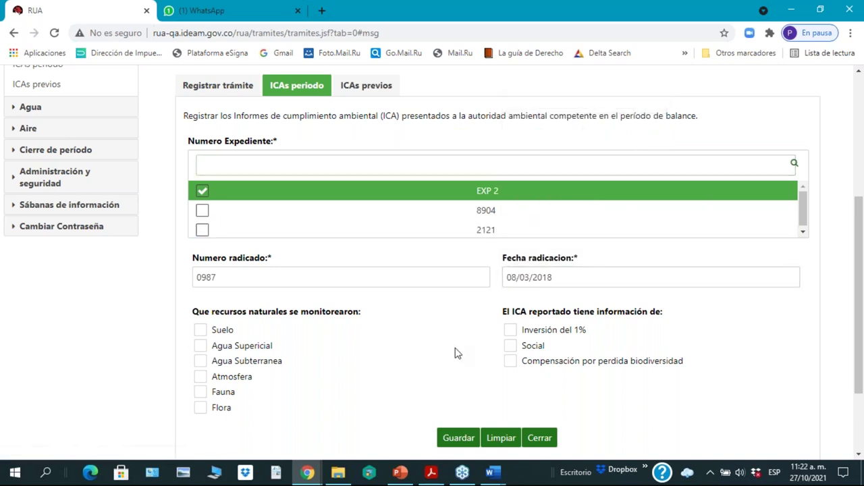
scroll(416, 347, "down", 3)
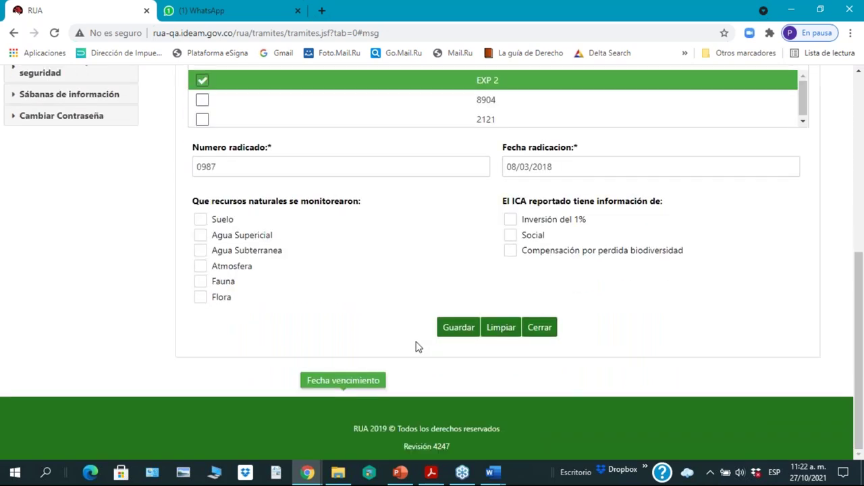
Step: Confirm the filing date keeps the year 2018
left_click(713, 170)
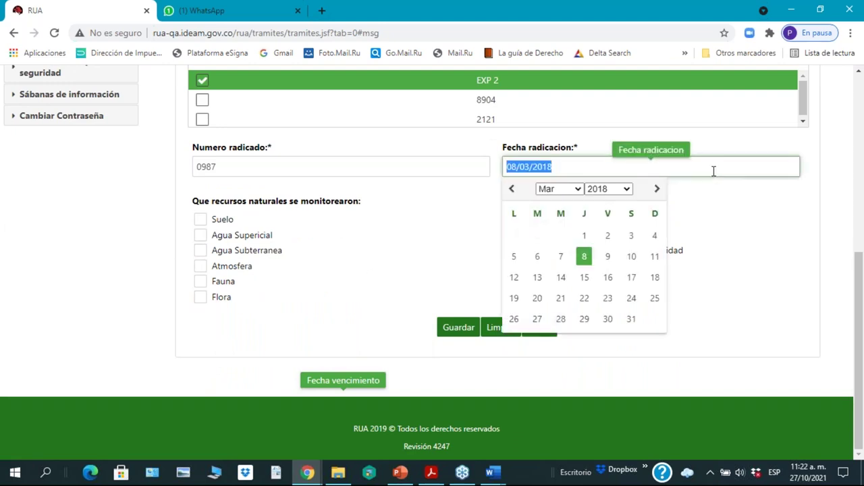
left_click(627, 189)
left_click(628, 194)
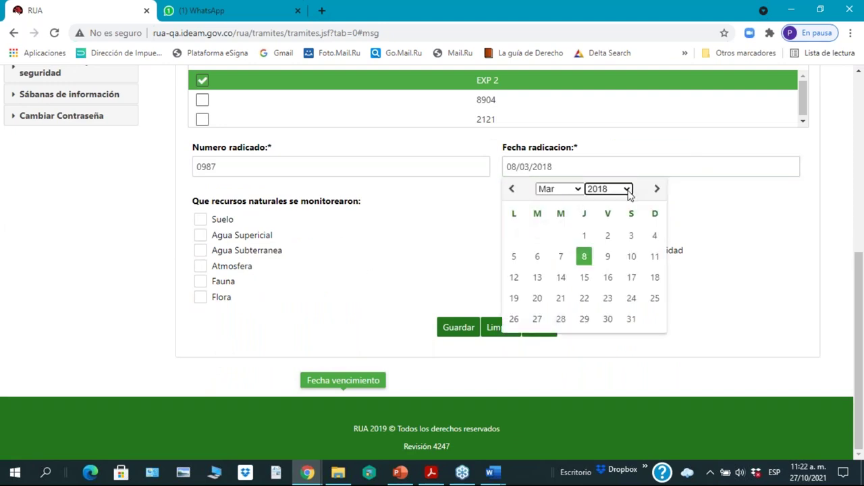
left_click(743, 264)
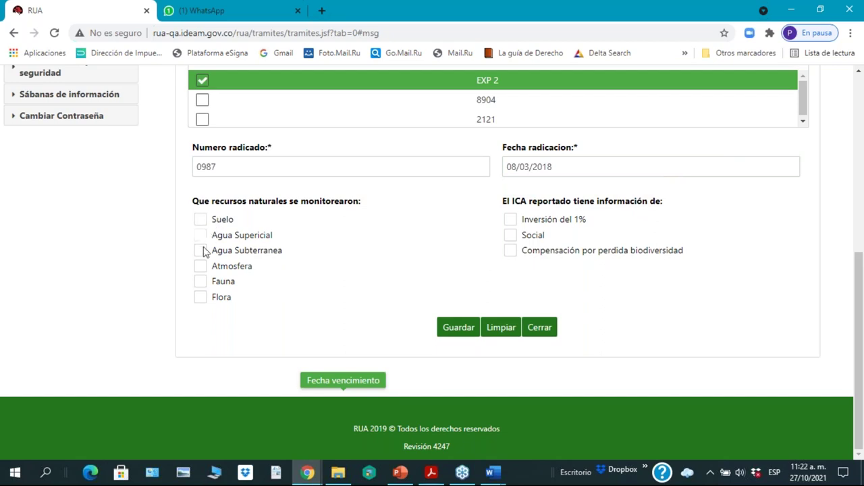
Step: Mark surface water, groundwater, atmosphere and 1% investment, then save the ICA record
left_click(201, 236)
left_click(202, 252)
left_click(201, 266)
left_click(511, 219)
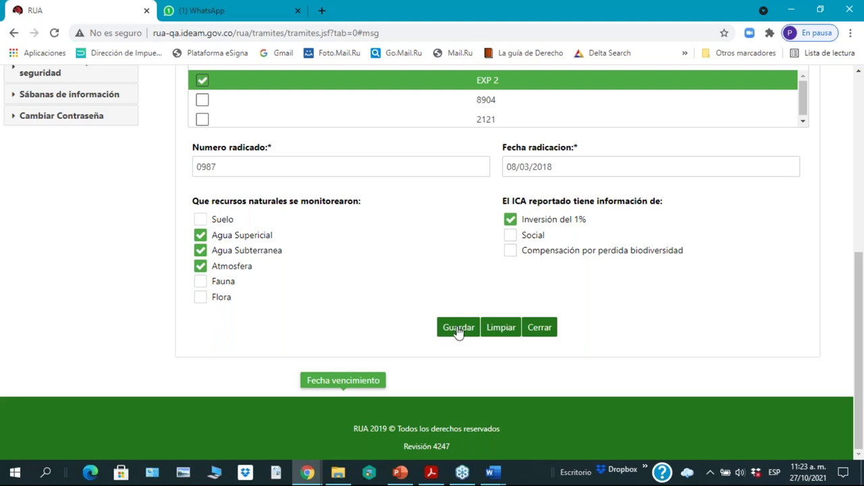
left_click(511, 234)
left_click(457, 328)
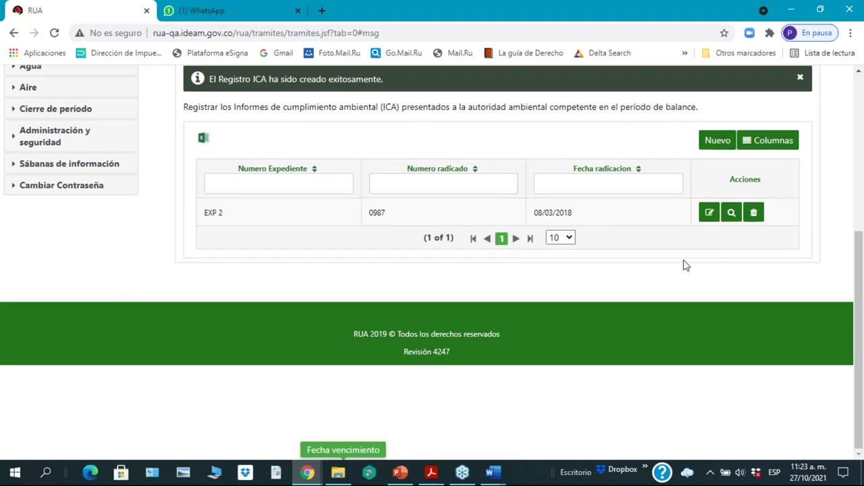
scroll(683, 264, "up", 4)
Step: Switch to the previous ICA reports and enter report number 234
scroll(683, 266, "down", 3)
left_click(366, 200)
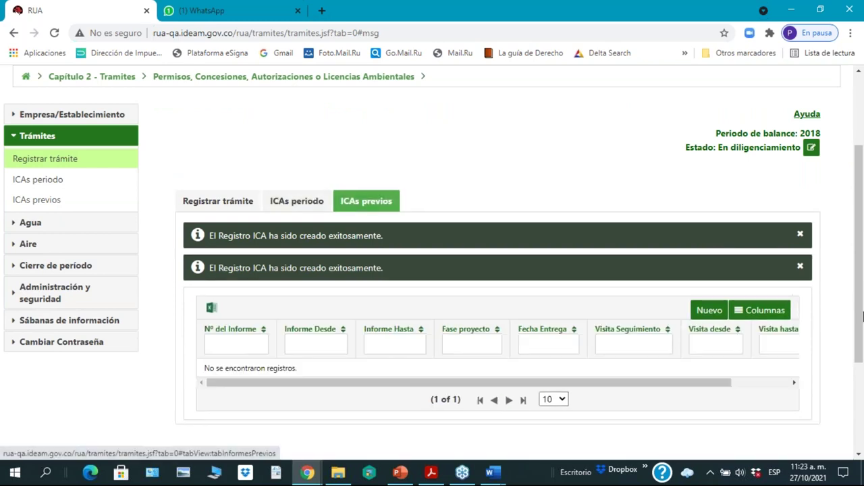
left_click_drag(861, 346, 861, 368)
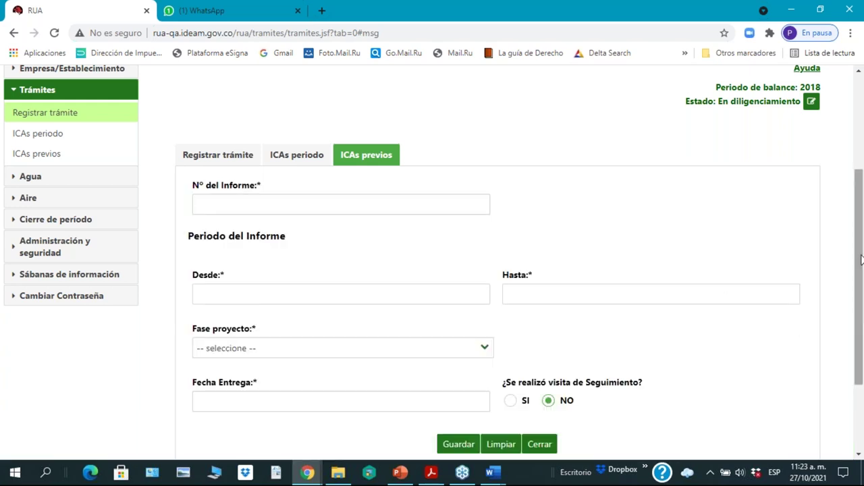
left_click_drag(861, 262, 861, 288)
left_click(313, 160)
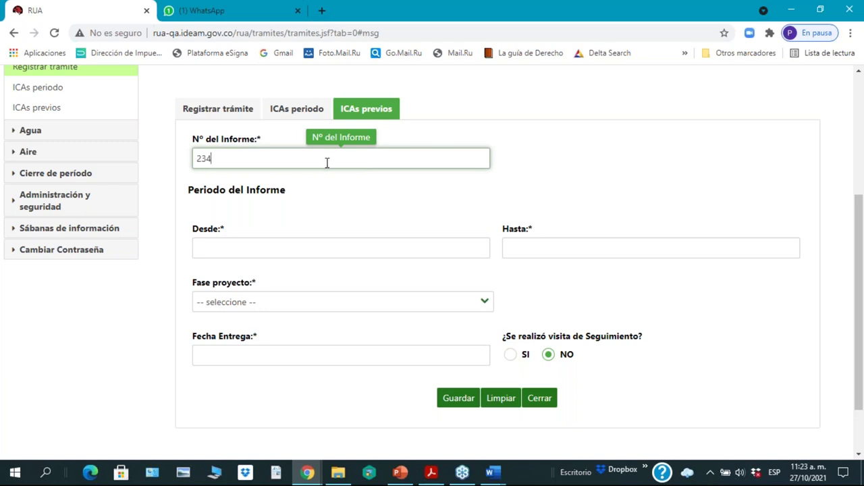
Step: Set the report period from 06/09/2017 to 06/12/2017
left_click(299, 247)
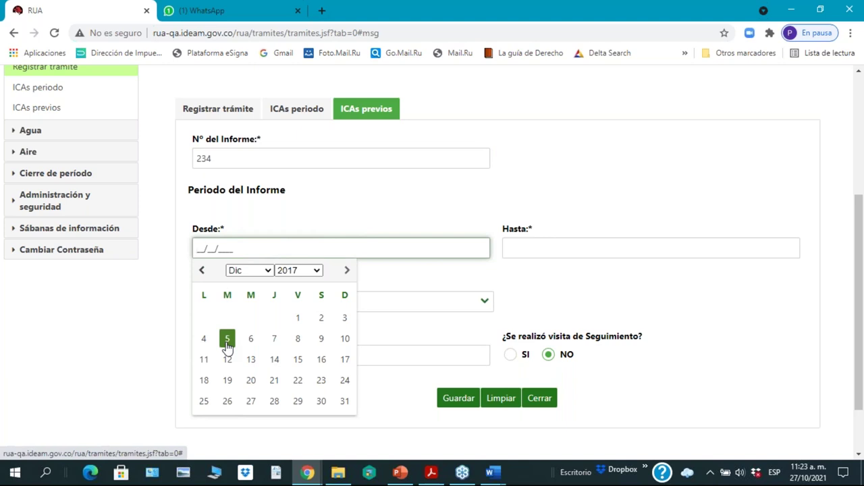
left_click(270, 272)
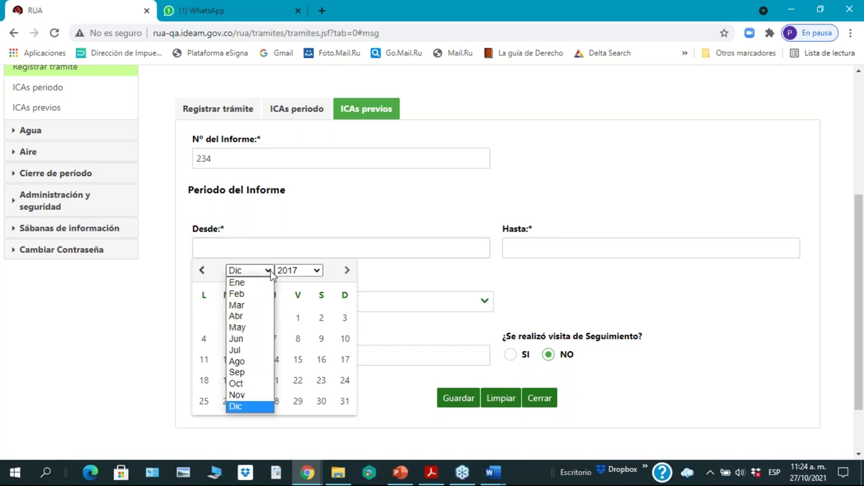
left_click(247, 372)
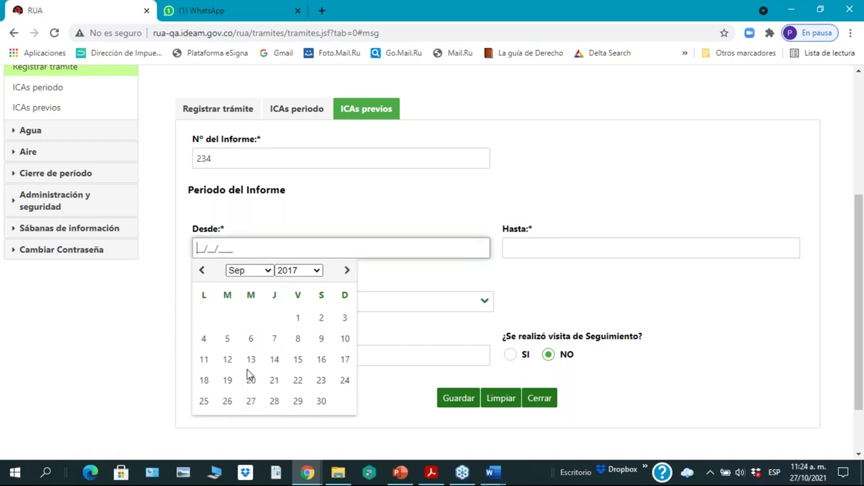
left_click(251, 340)
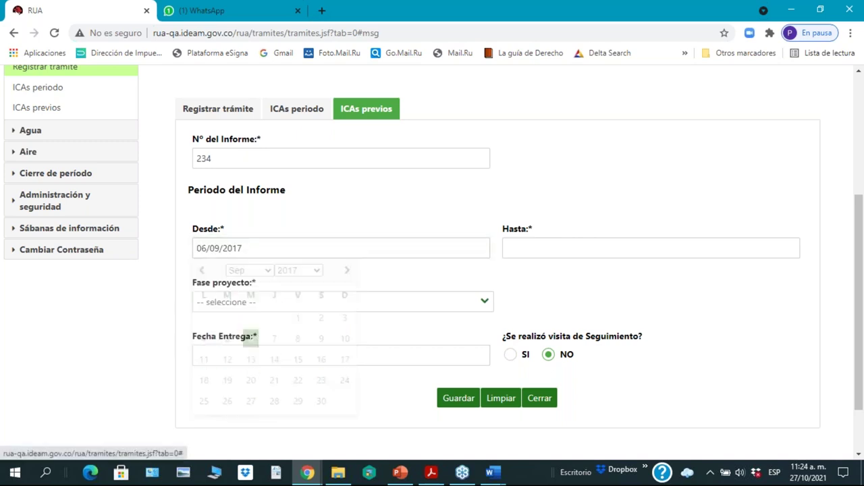
left_click(567, 248)
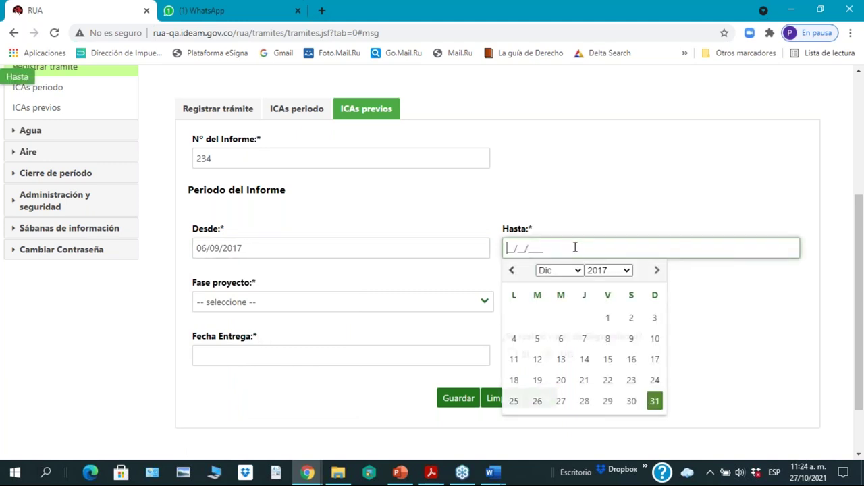
left_click(560, 338)
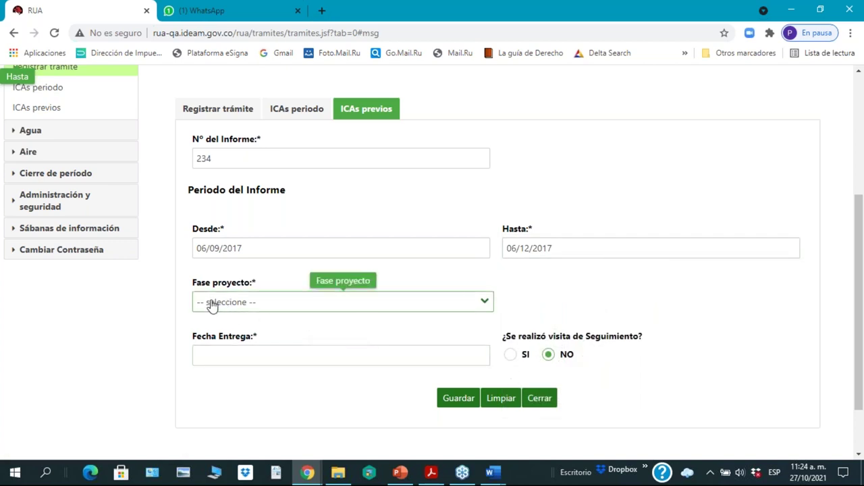
Step: Set the project phase to Operación
left_click(483, 307)
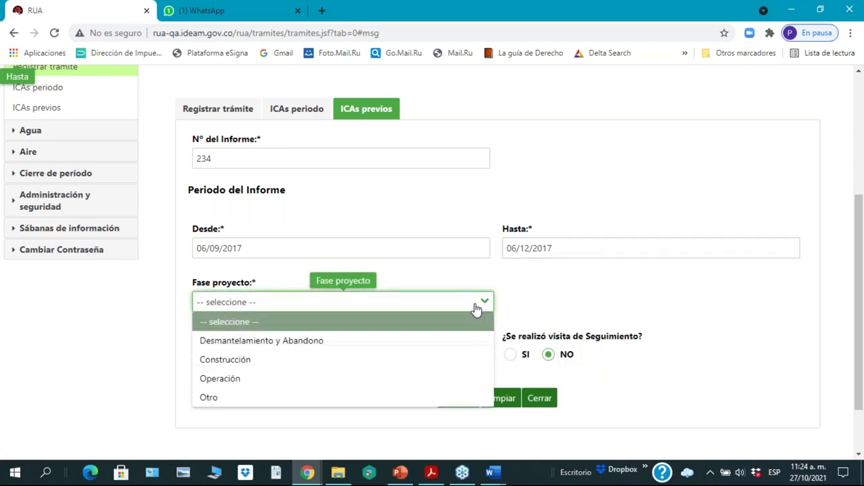
left_click(224, 381)
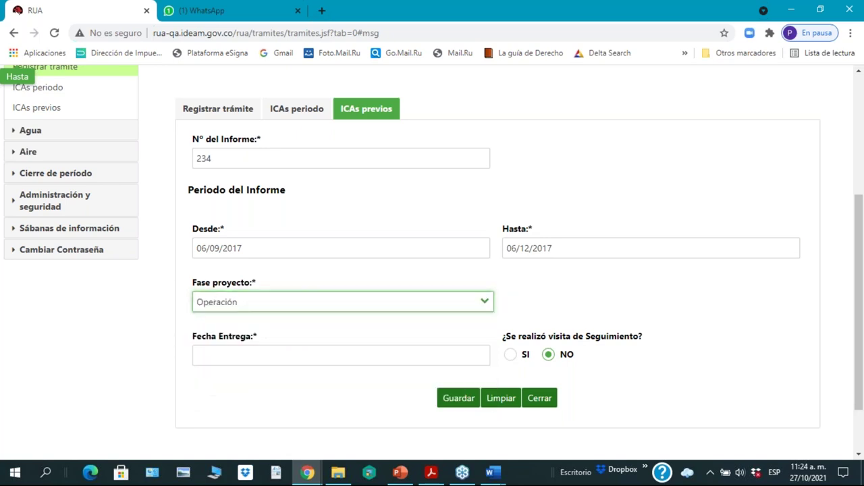
left_click_drag(860, 334, 860, 364)
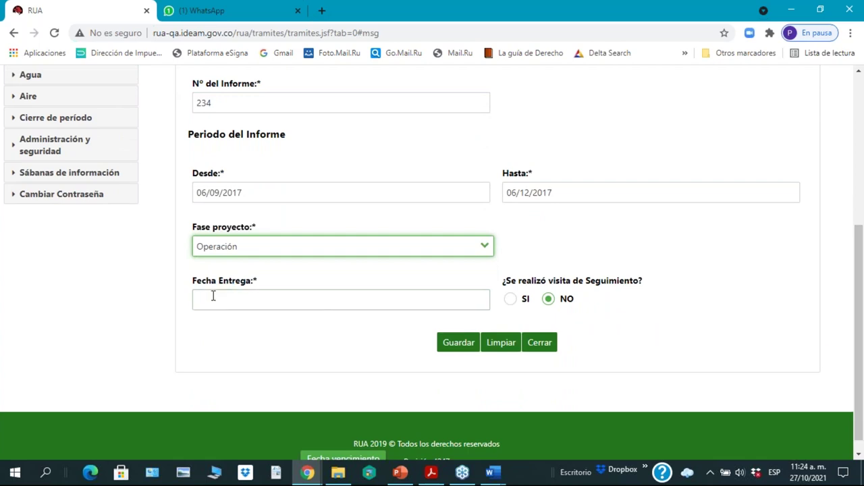
Step: Set Fecha Entrega to 02/11/2018 and mark the follow-up visit as SI
left_click(256, 303)
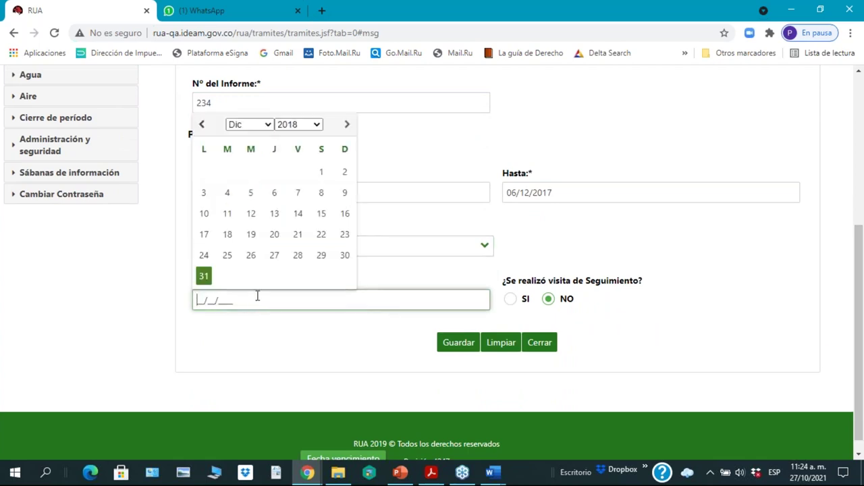
left_click(624, 232)
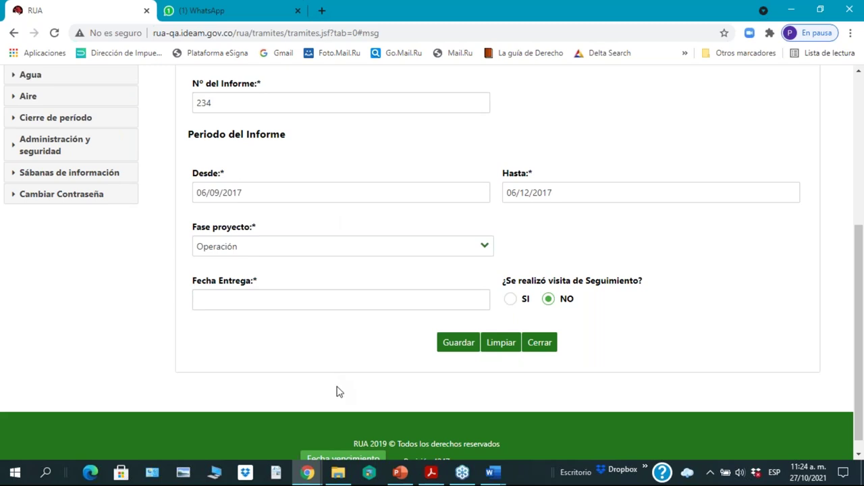
left_click(305, 291)
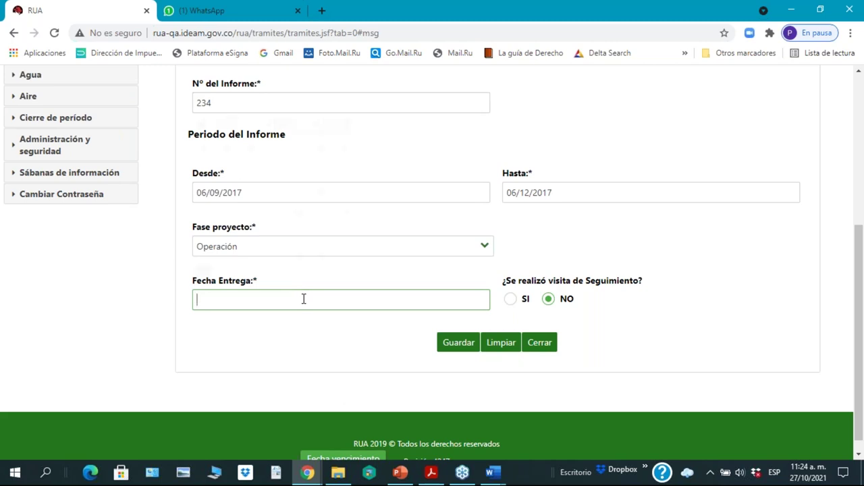
left_click(304, 298)
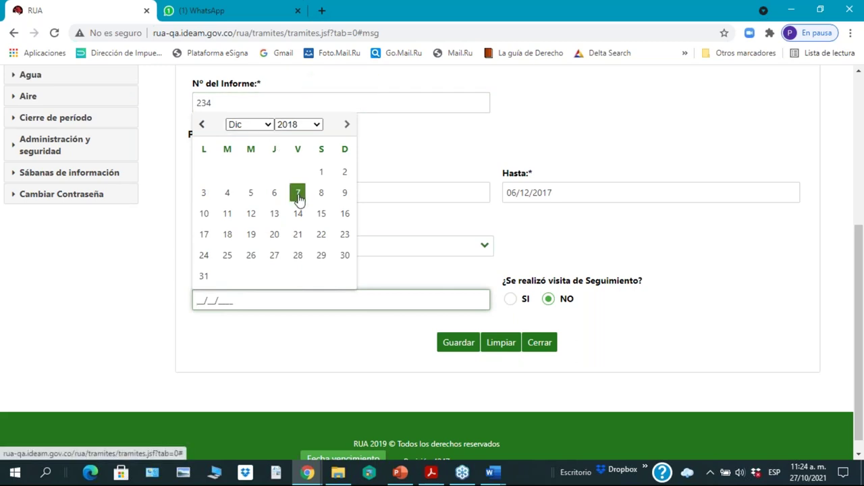
left_click(267, 126)
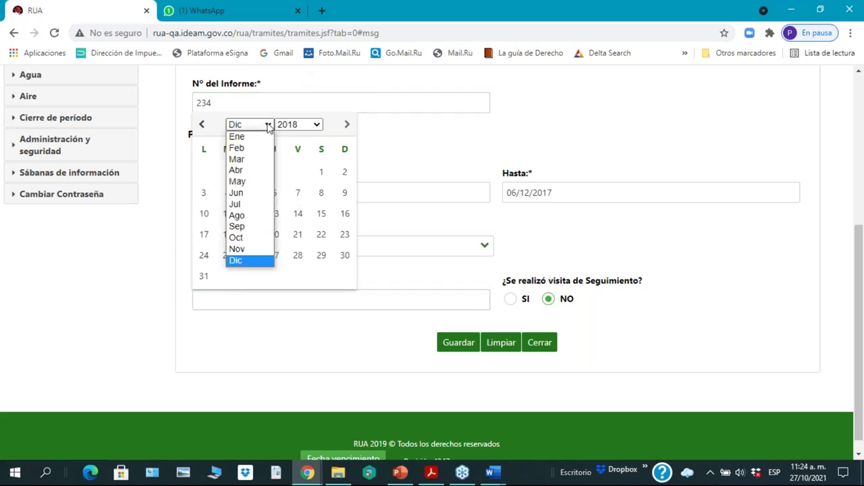
left_click(238, 249)
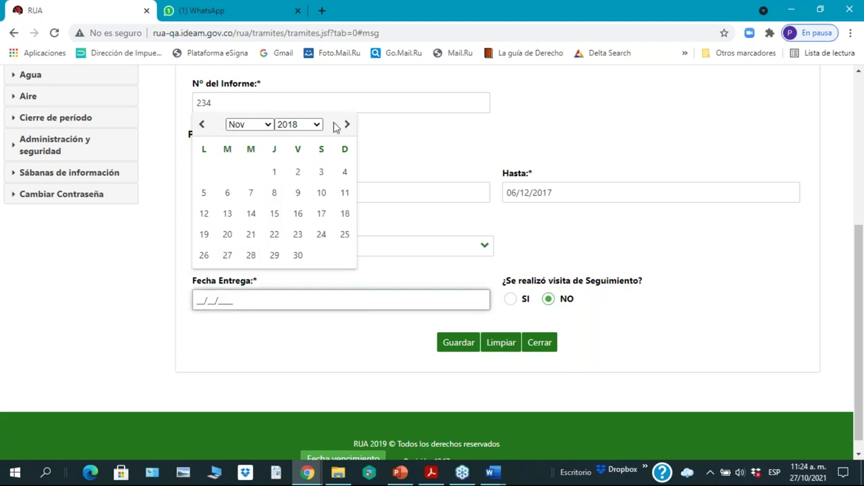
left_click(297, 175)
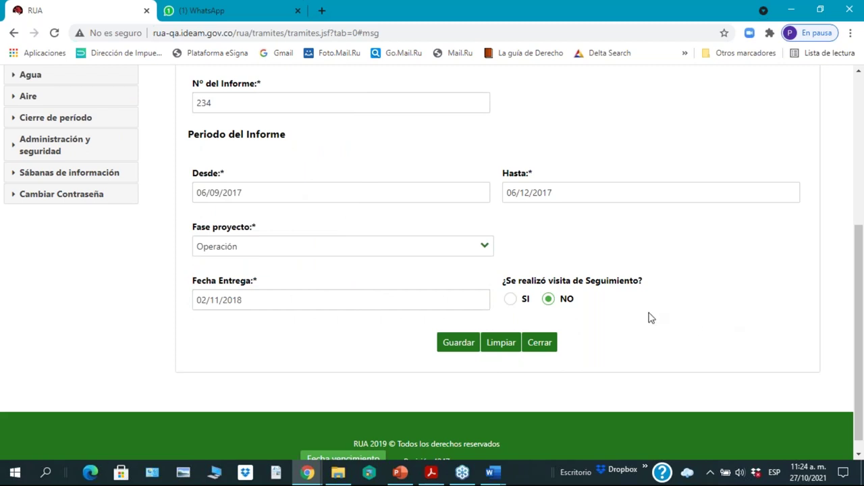
left_click(511, 301)
left_click_drag(860, 300, 862, 371)
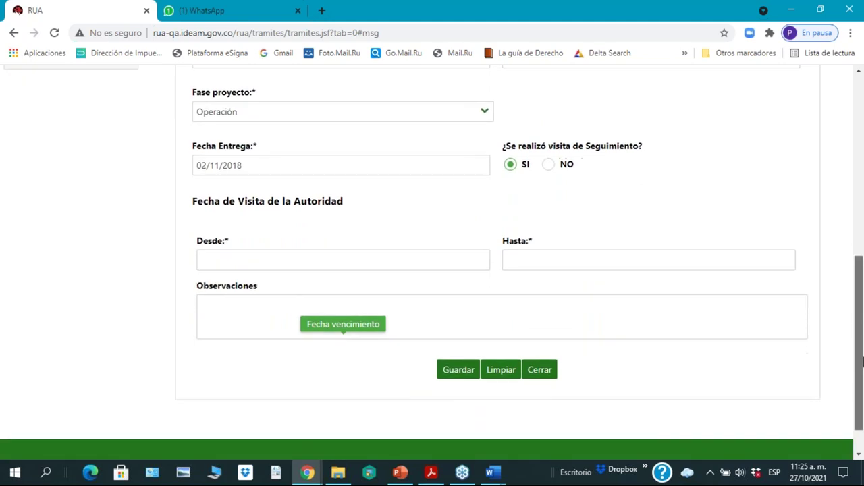
Step: Set the authority visit start date to 14/12/2018
left_click(211, 260)
left_click(521, 261)
left_click(347, 260)
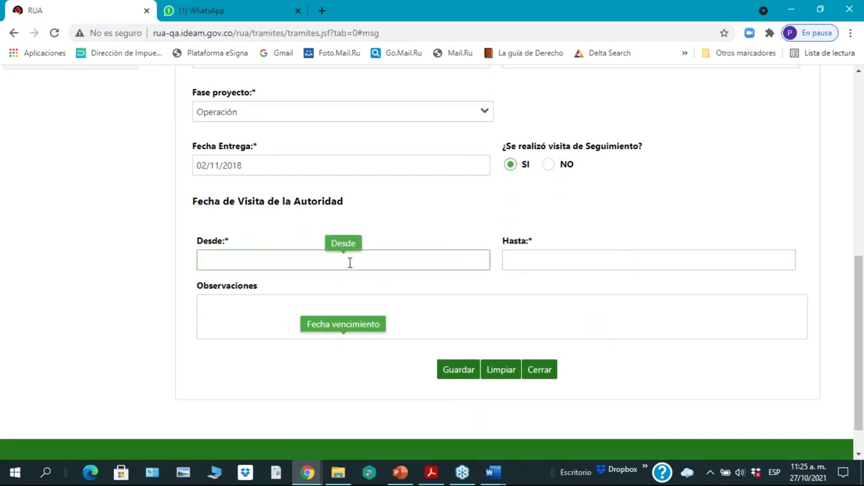
left_click(243, 260)
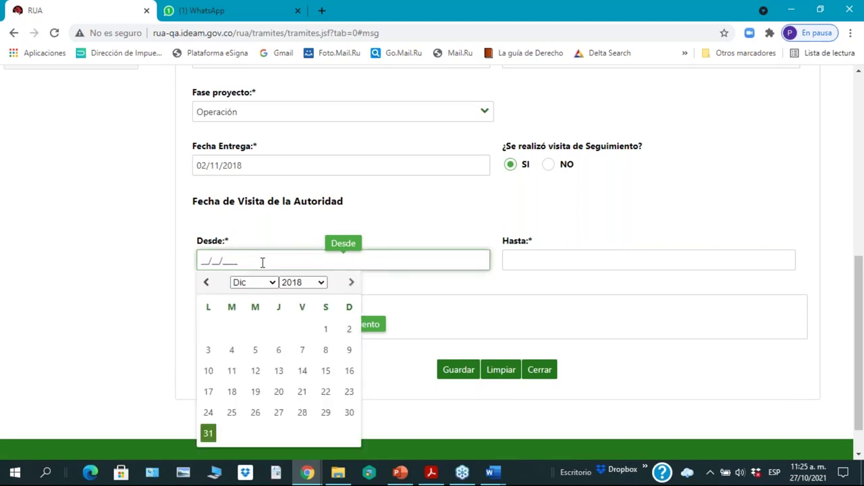
left_click(272, 284)
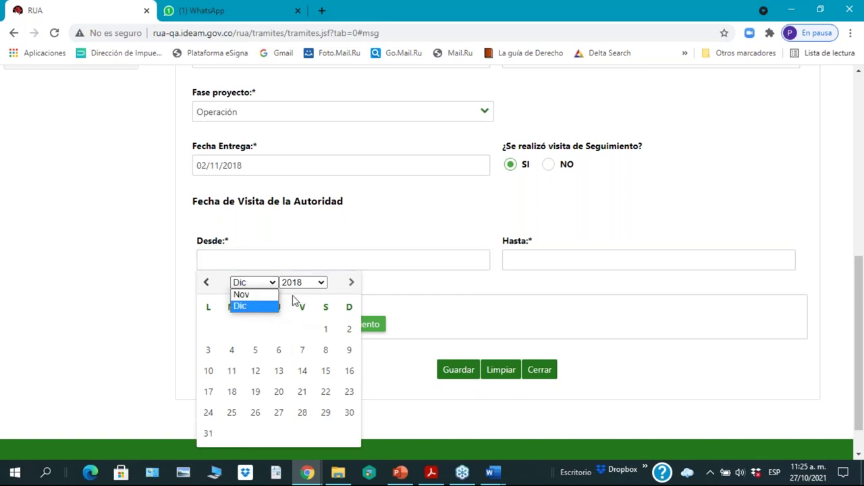
left_click(265, 306)
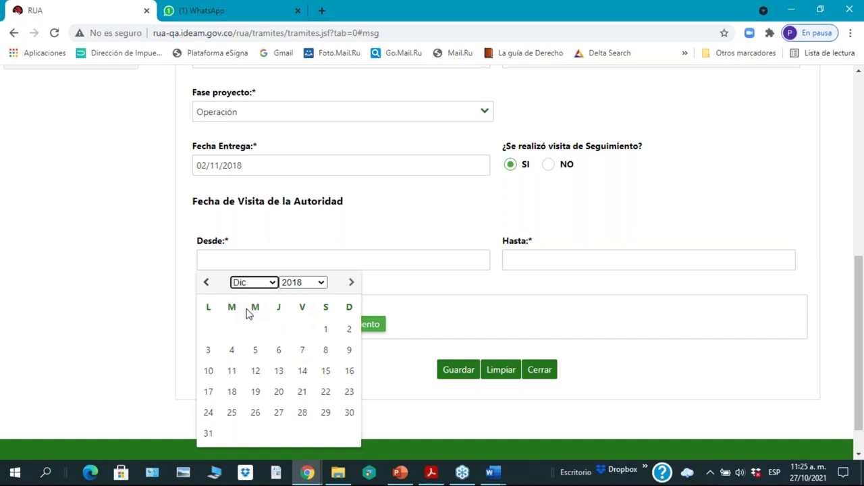
left_click(302, 371)
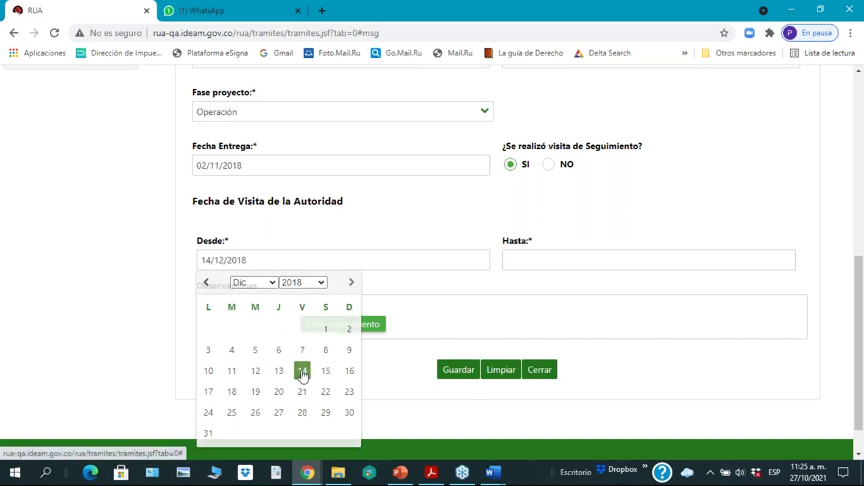
Step: Set the visit end date to 27/12/2018 and save report 234
left_click(546, 258)
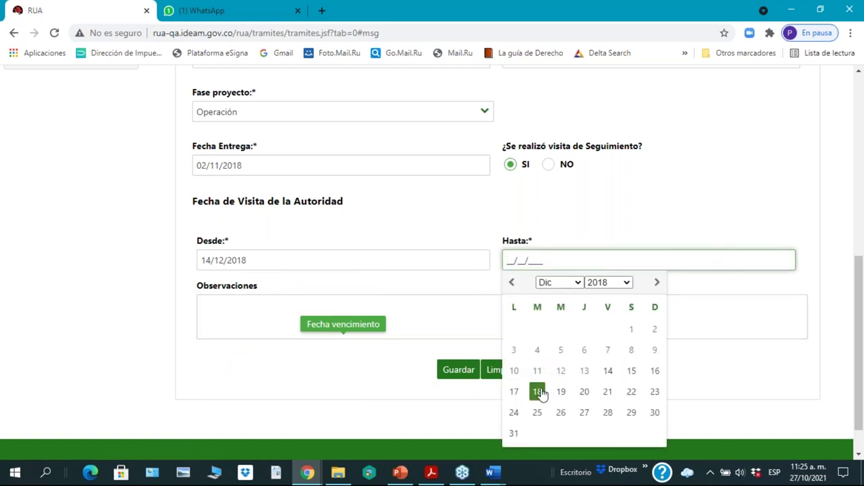
left_click(584, 413)
left_click(231, 303)
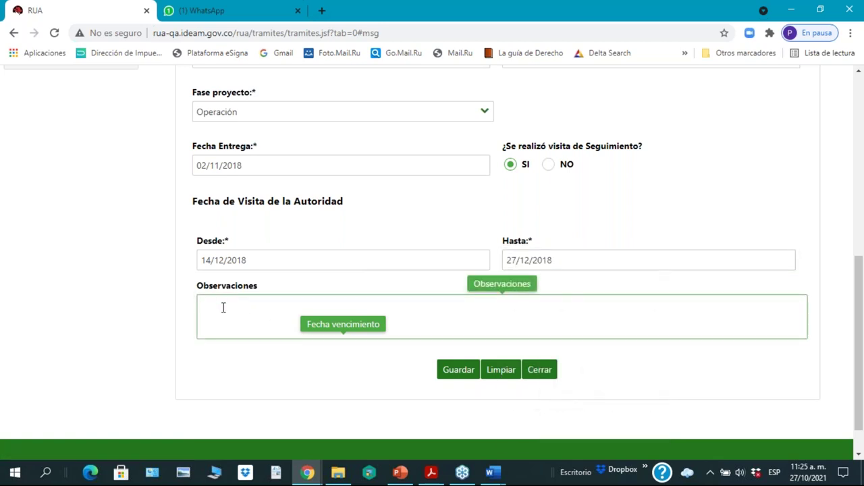
left_click(460, 372)
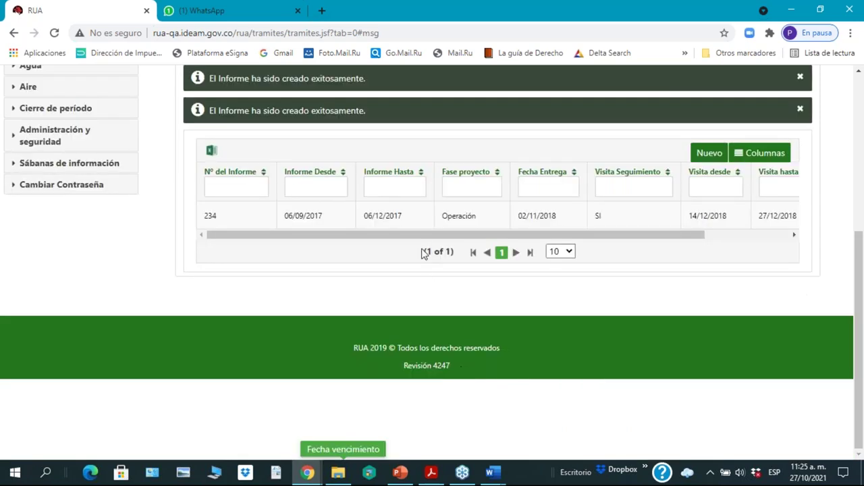
left_click_drag(428, 237, 312, 257)
Step: Go to Agua > Entradas de agua > Fuente de Captación in the menu
scroll(371, 226, "up", 1)
scroll(371, 225, "up", 1)
left_click(40, 192)
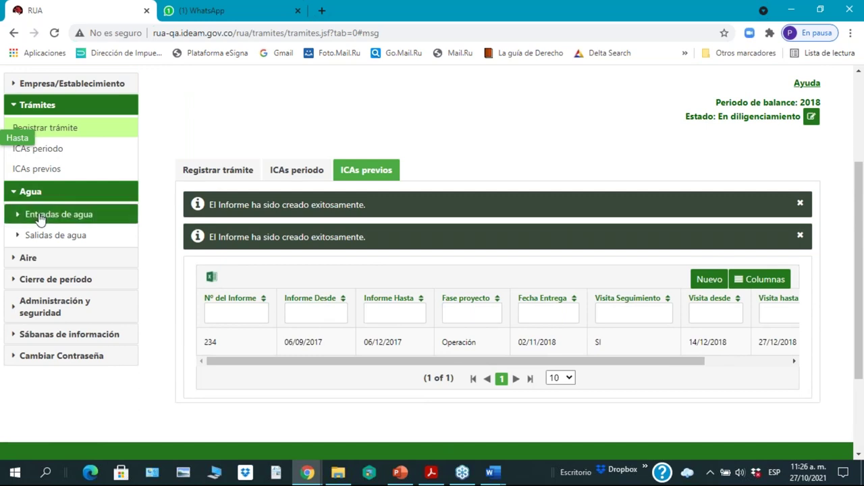
left_click(40, 215)
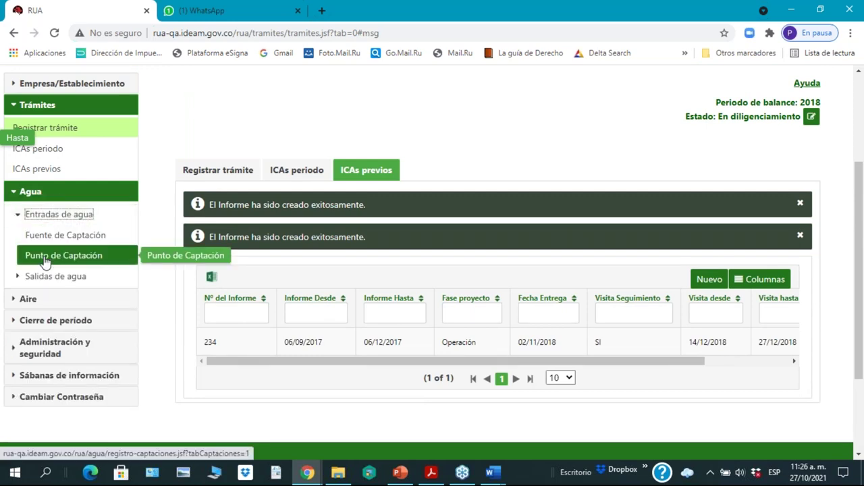
left_click(24, 237)
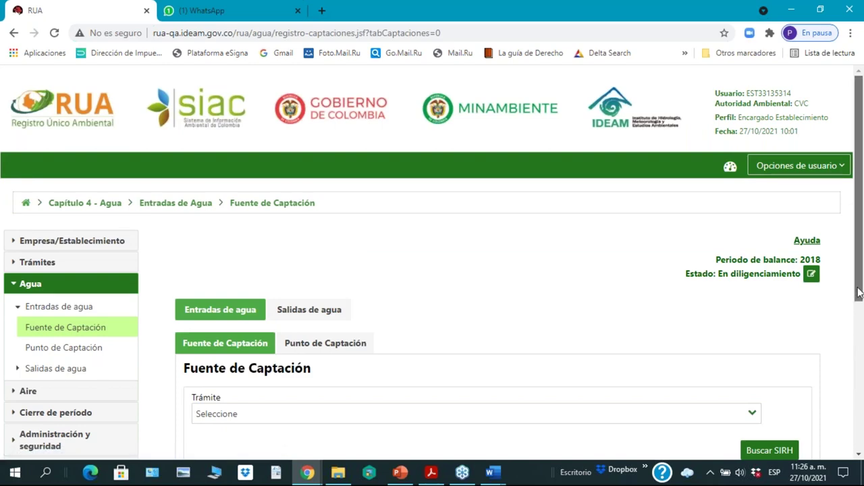
Step: Scroll to the sources table and start a new Fuente de Captación record
left_click_drag(859, 292, 859, 386)
scroll(860, 386, "down", 2)
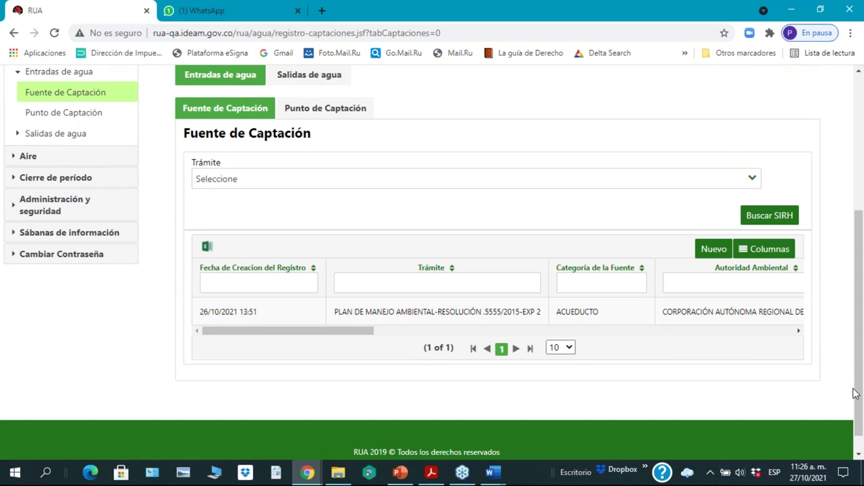
left_click(777, 230)
left_click_drag(289, 332, 328, 338)
left_click(716, 252)
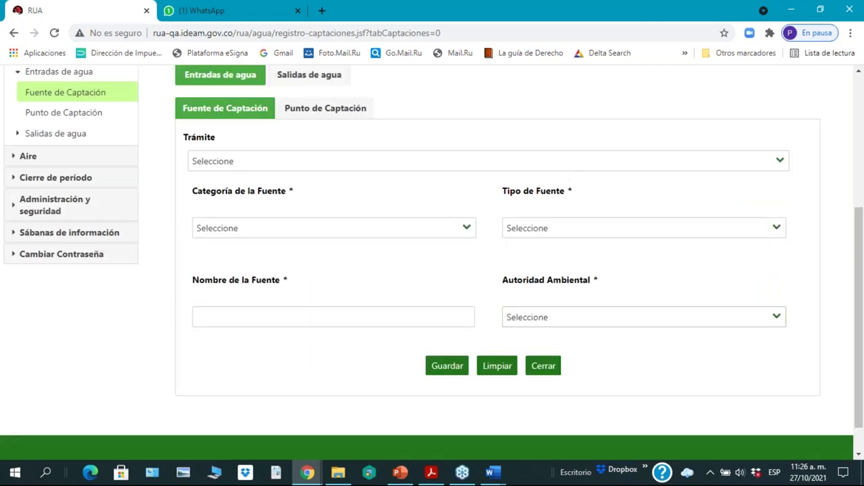
Step: Link the source to the surface-water concession and set its category to CARROTANQUE
left_click(781, 168)
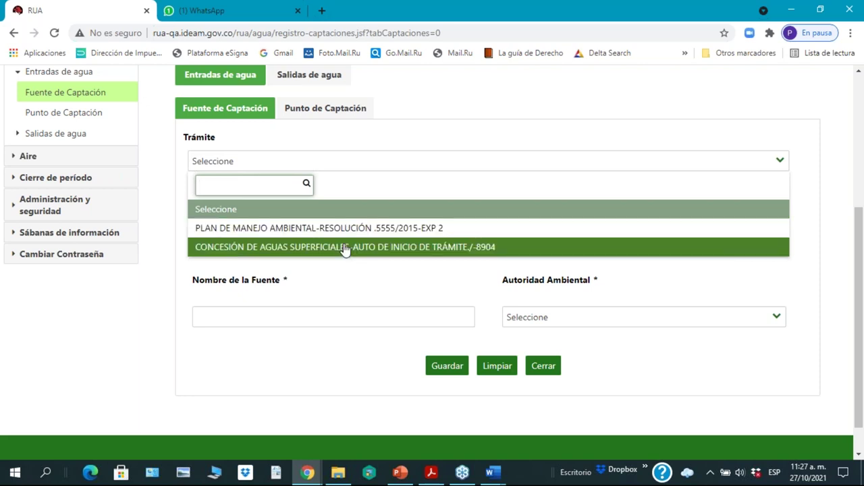
left_click(345, 249)
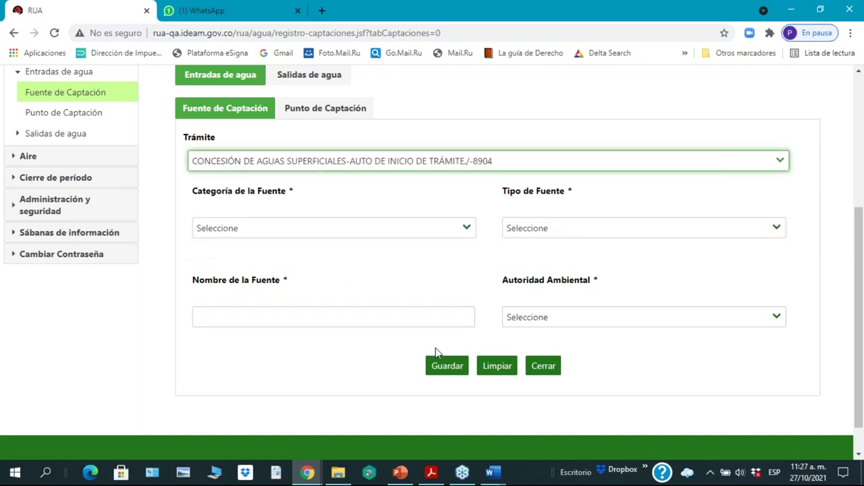
left_click(466, 230)
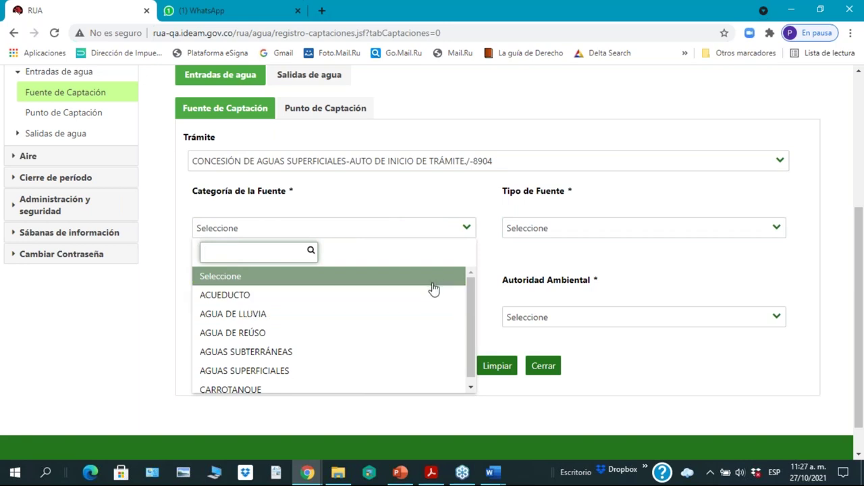
scroll(434, 289, "down", 1)
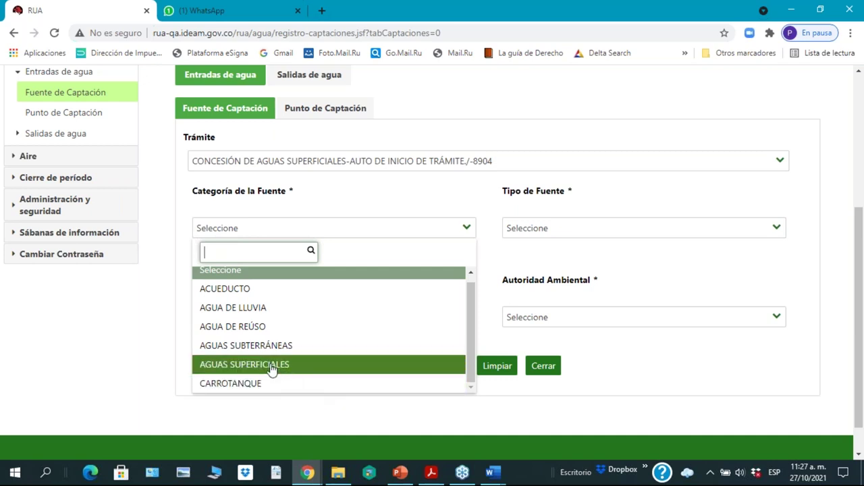
left_click(246, 295)
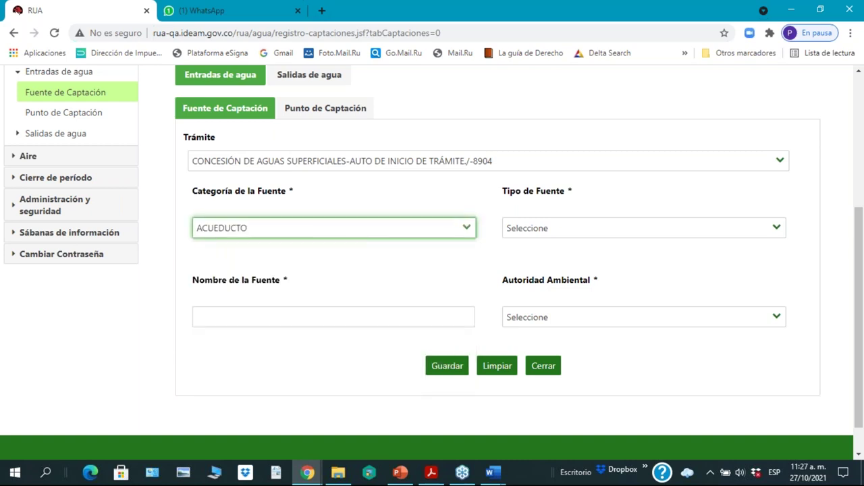
left_click(776, 228)
left_click(464, 229)
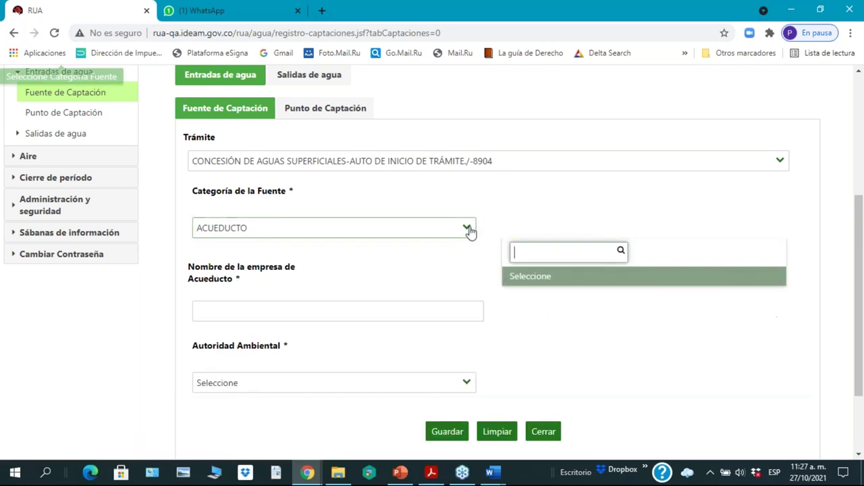
left_click(315, 392)
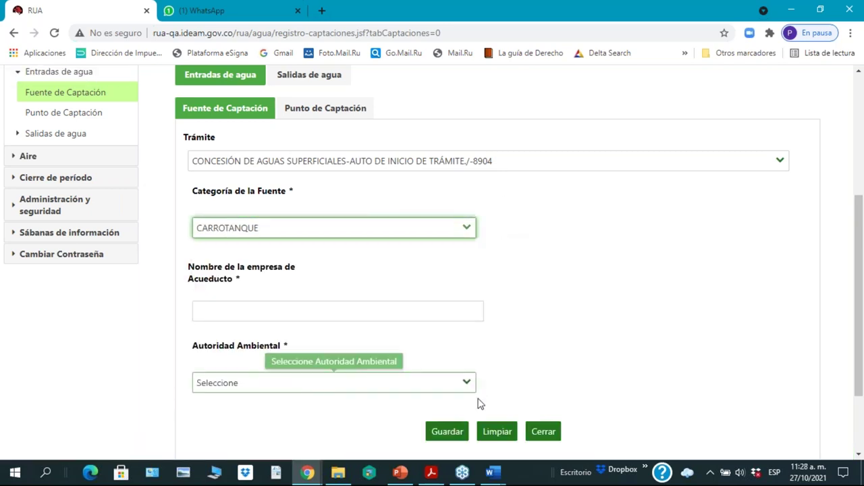
Step: Enter supplier company BBBBB, choose authority CVC, and save the CARROTANQUE source
left_click(269, 318)
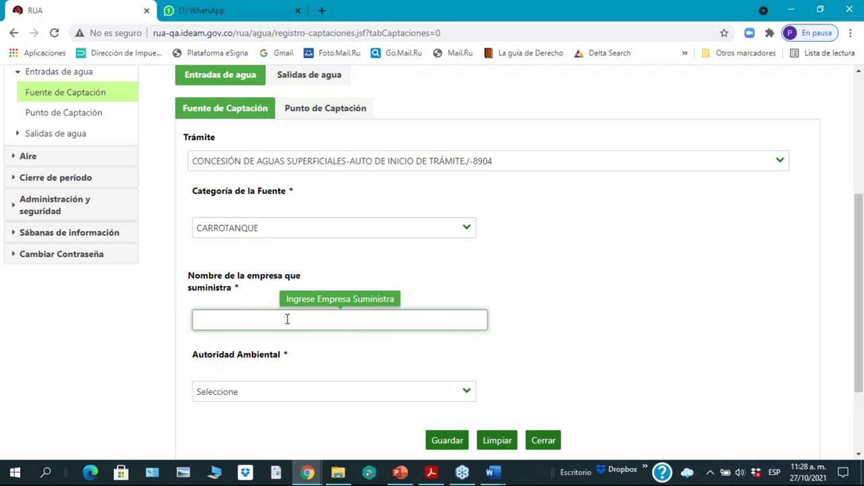
type("BBBBB")
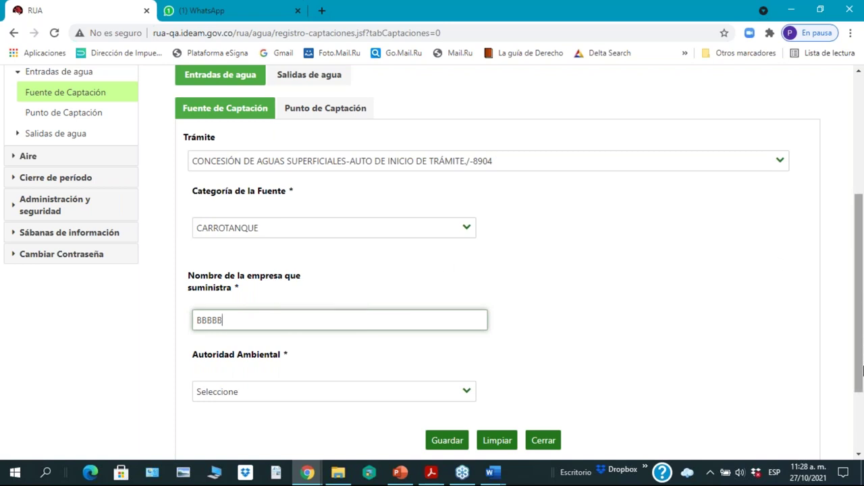
left_click_drag(860, 389, 861, 427)
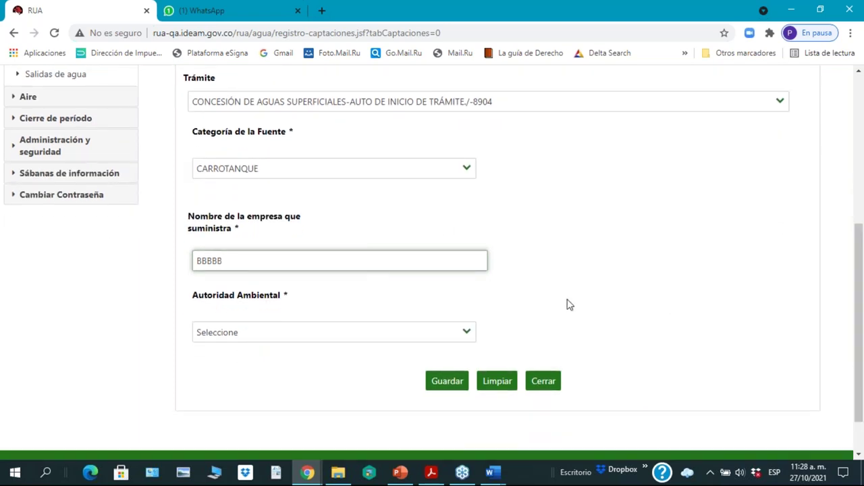
left_click(465, 335)
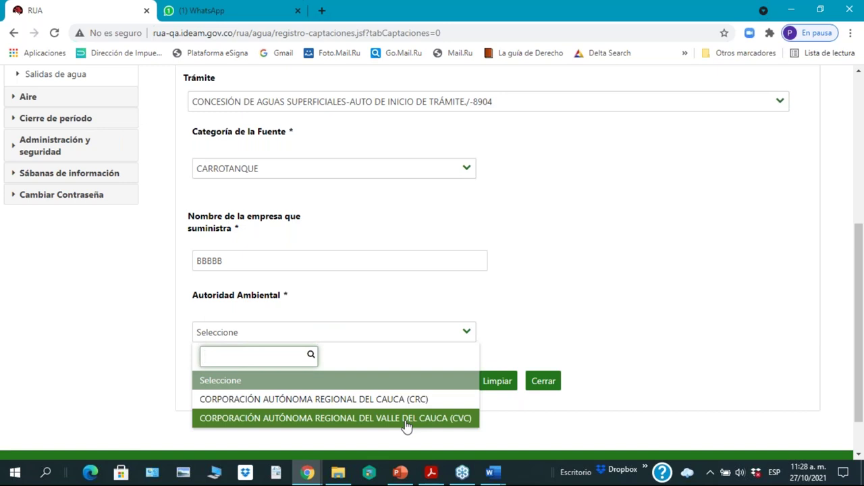
left_click(407, 424)
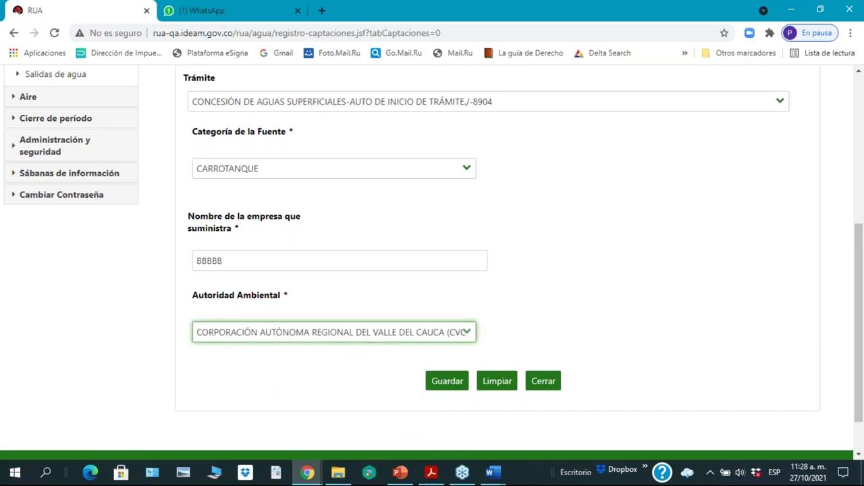
left_click(447, 382)
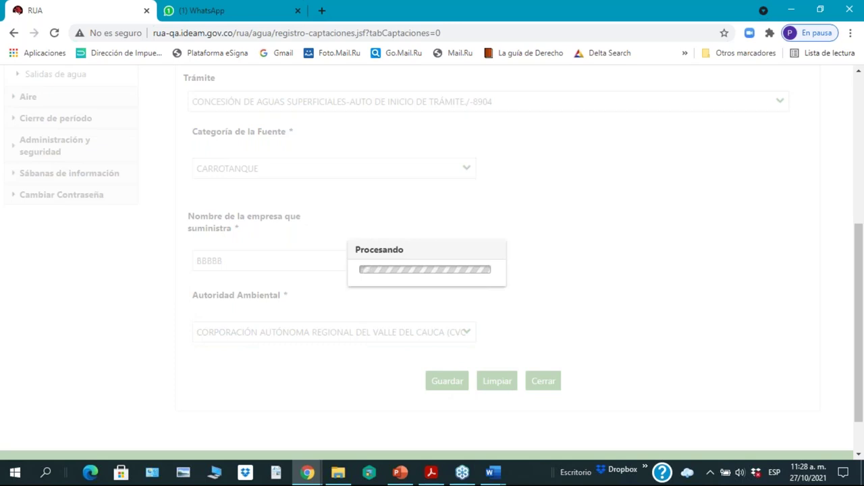
scroll(862, 330, "up", 1)
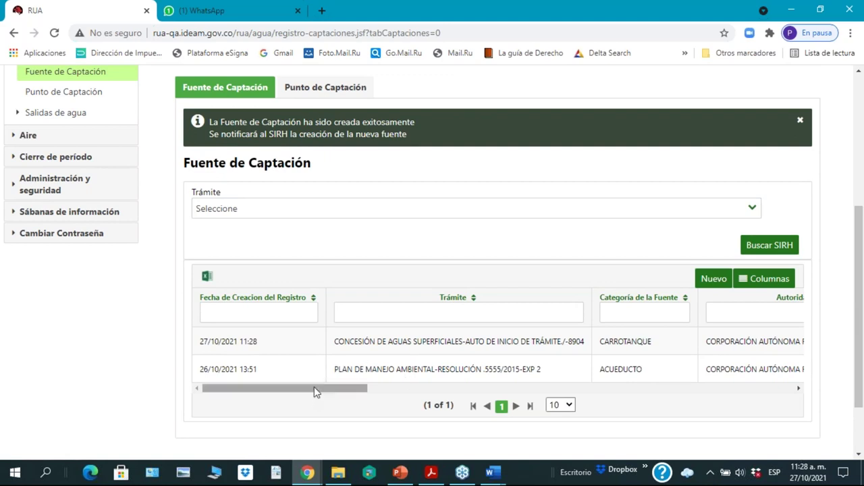
Step: Scroll the sources table sideways and open another blank intake source form
left_click_drag(314, 392, 129, 405)
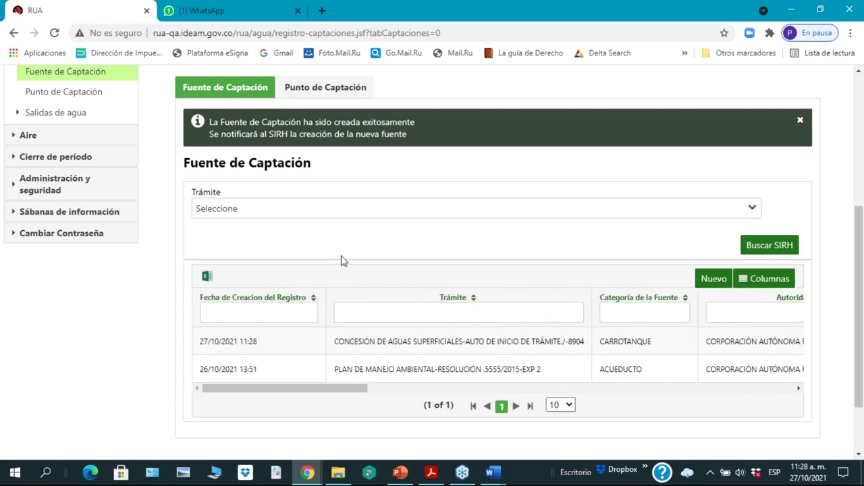
left_click(713, 280)
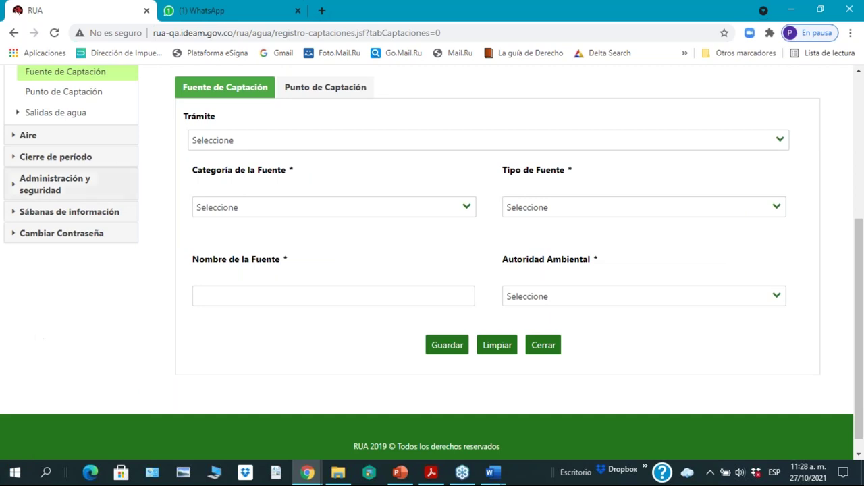
Step: Set the source to the CONCESIÓN procedure, AGUAS SUPERFICIALES category and RÍO type
left_click(759, 140)
left_click(235, 227)
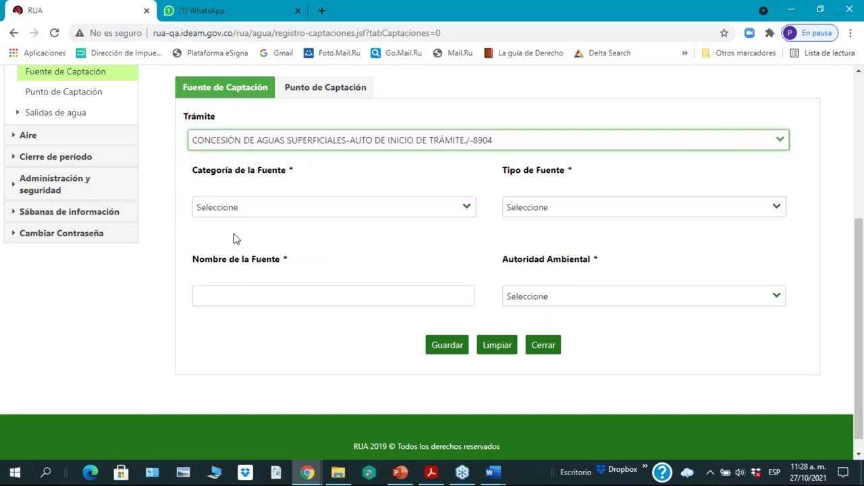
left_click(466, 209)
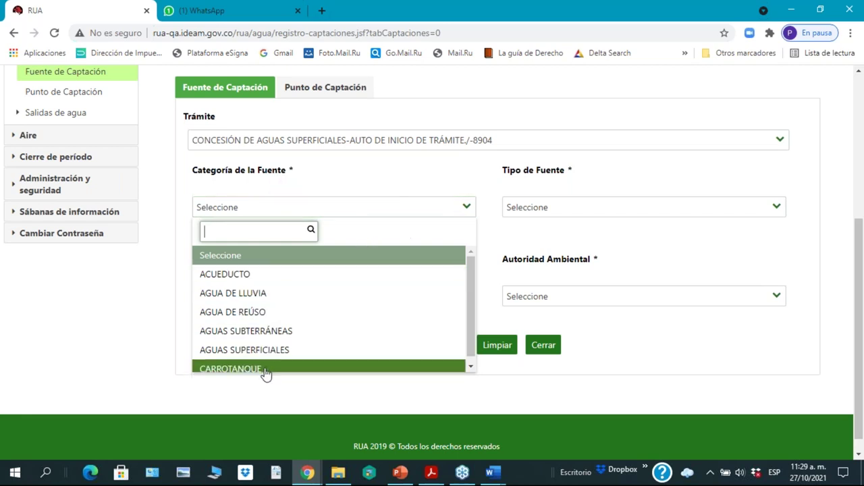
left_click(299, 360)
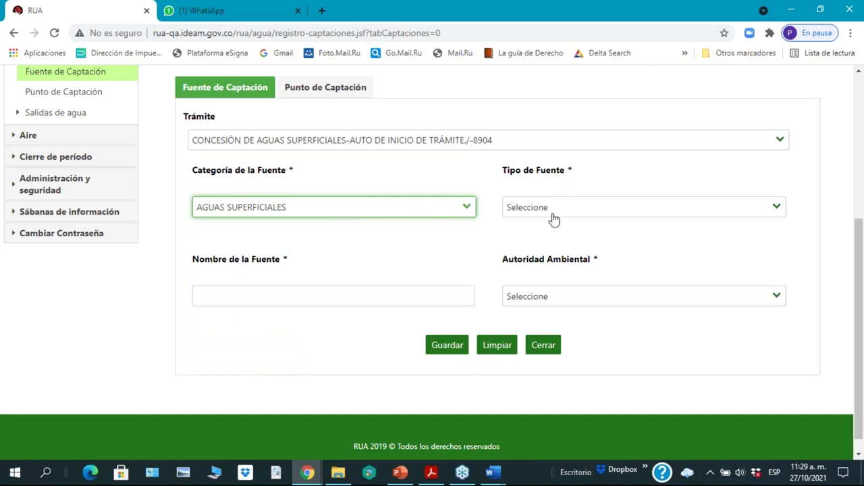
left_click(780, 211)
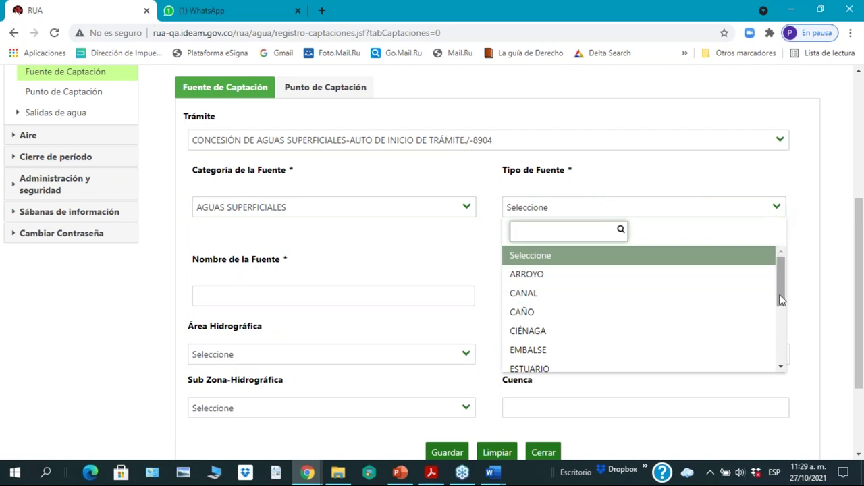
left_click_drag(781, 299, 785, 358)
left_click(596, 346)
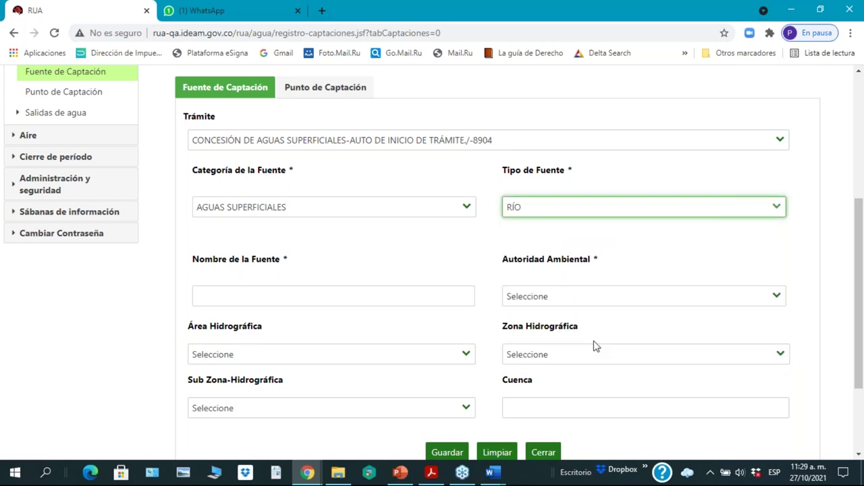
Step: Name the source CRISTALES and choose CVC as the environmental authority
left_click(230, 291)
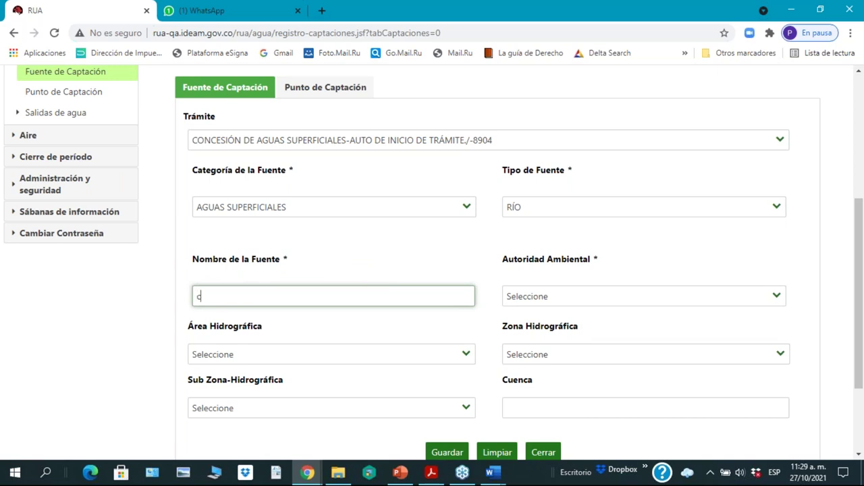
type("RISTALES")
left_click(776, 299)
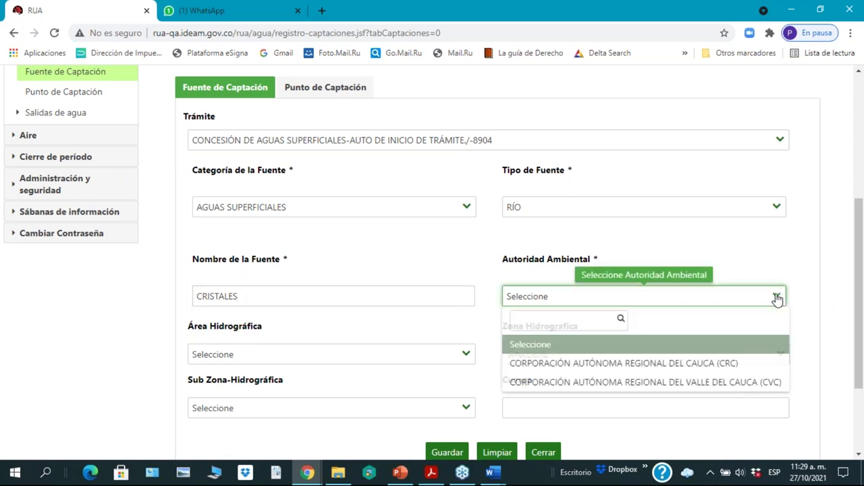
left_click(664, 384)
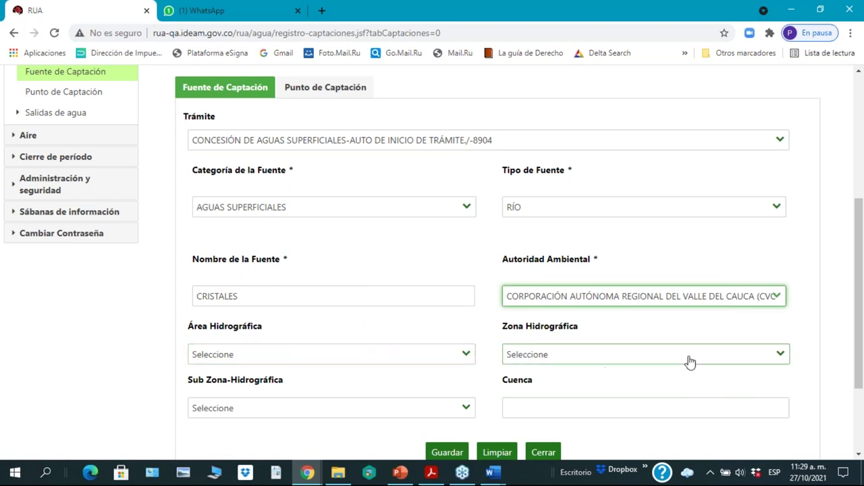
left_click_drag(861, 358, 858, 383)
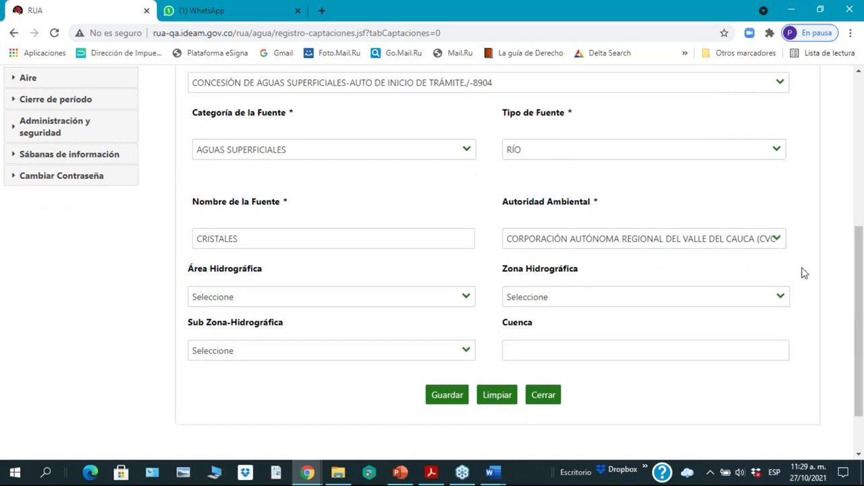
Step: Change the environmental authority to CRC
left_click(776, 242)
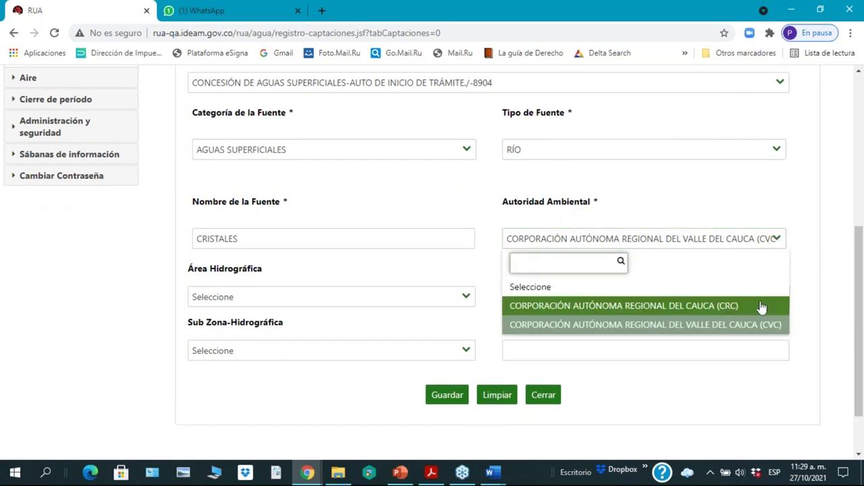
left_click_drag(860, 346, 857, 378)
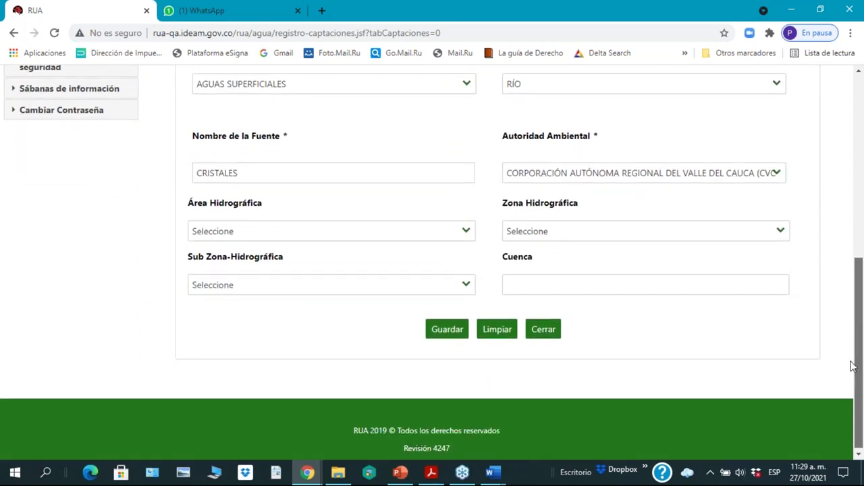
left_click(777, 179)
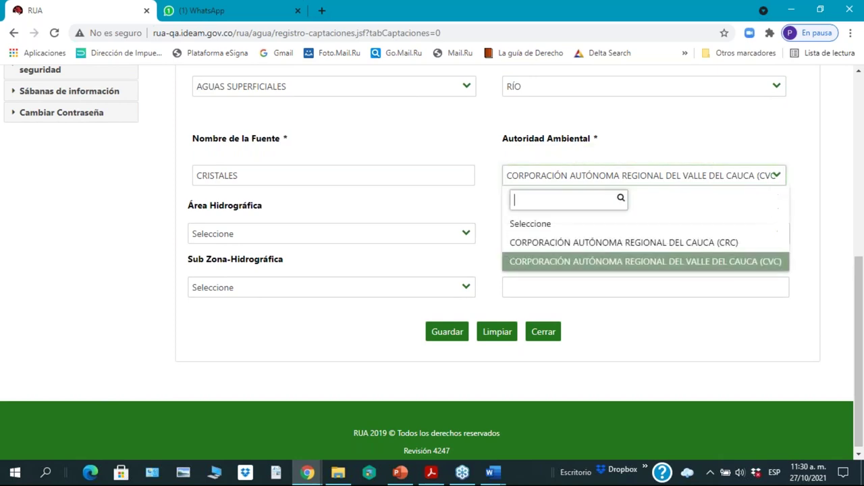
left_click(718, 245)
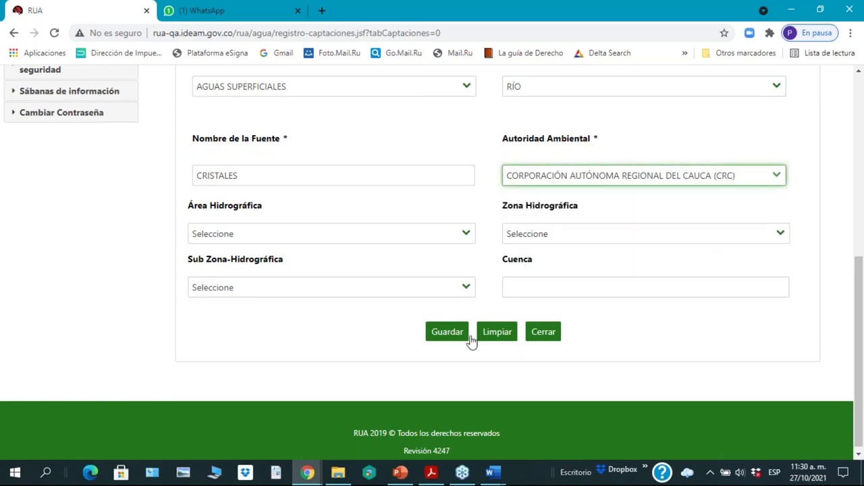
Step: Leave Área, Zona and Sub Zona Hidrográfica unset and save the CRISTALES source
left_click(469, 236)
left_click(469, 236)
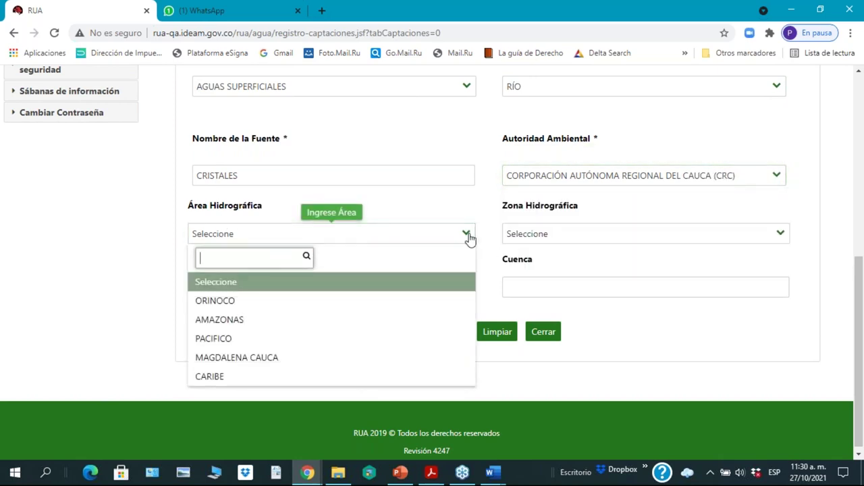
left_click(468, 236)
left_click(782, 235)
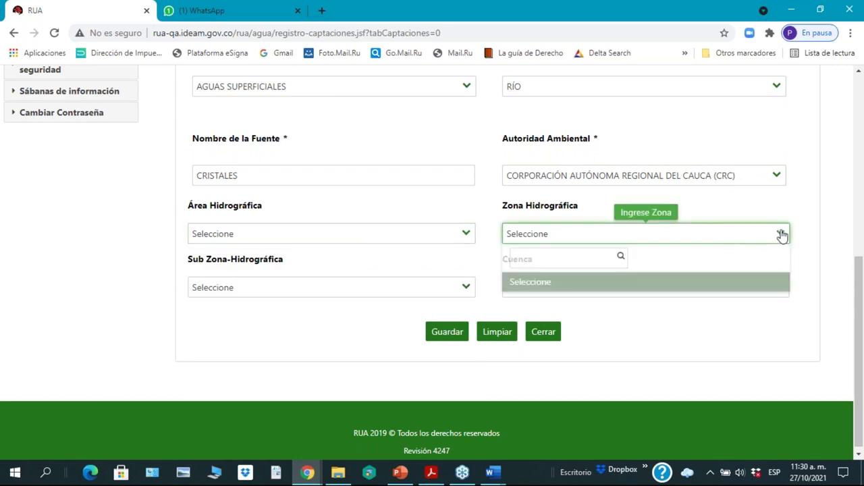
left_click(781, 234)
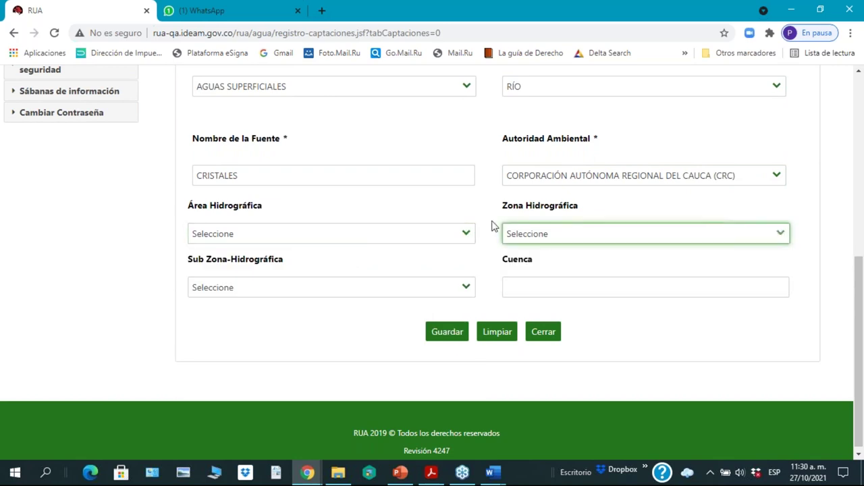
left_click(467, 290)
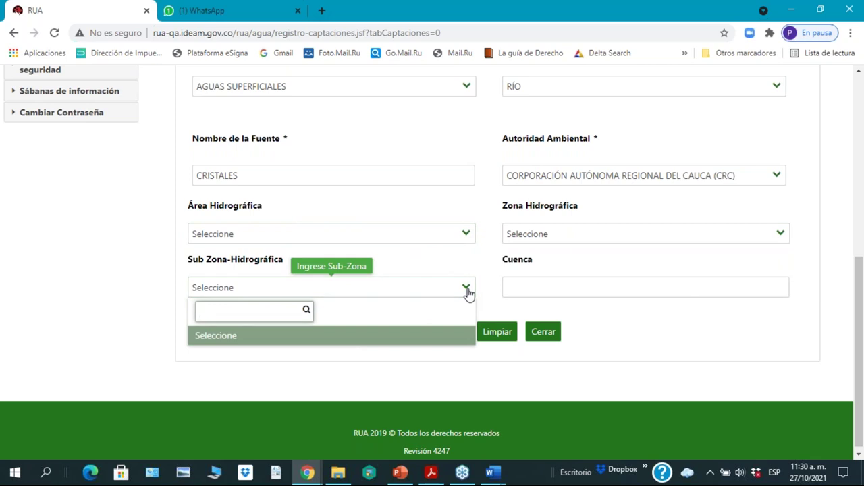
left_click(467, 290)
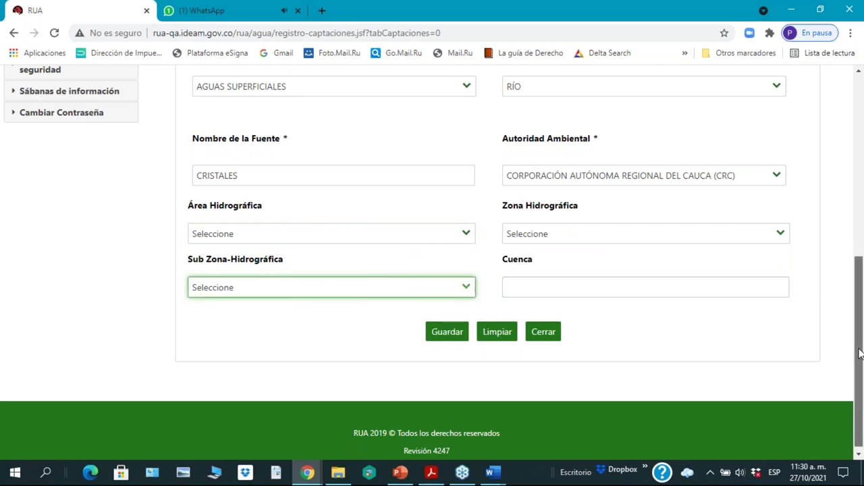
left_click_drag(859, 351, 587, 326)
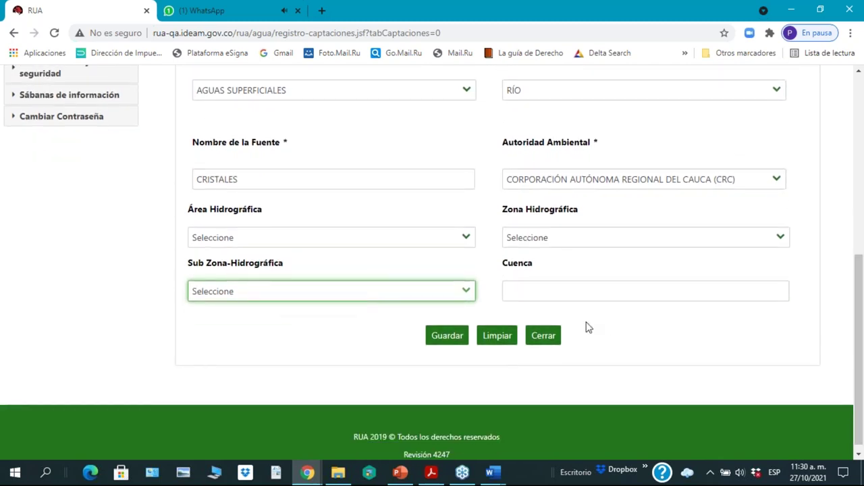
left_click(442, 339)
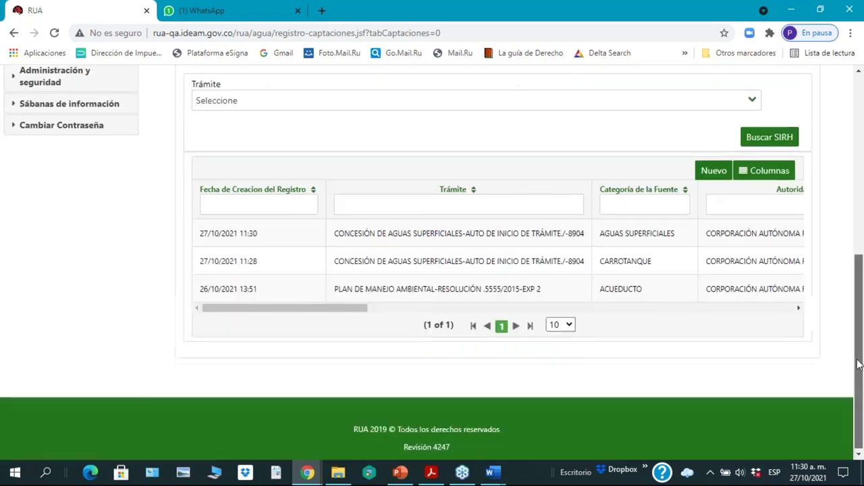
scroll(743, 362, "up", 1)
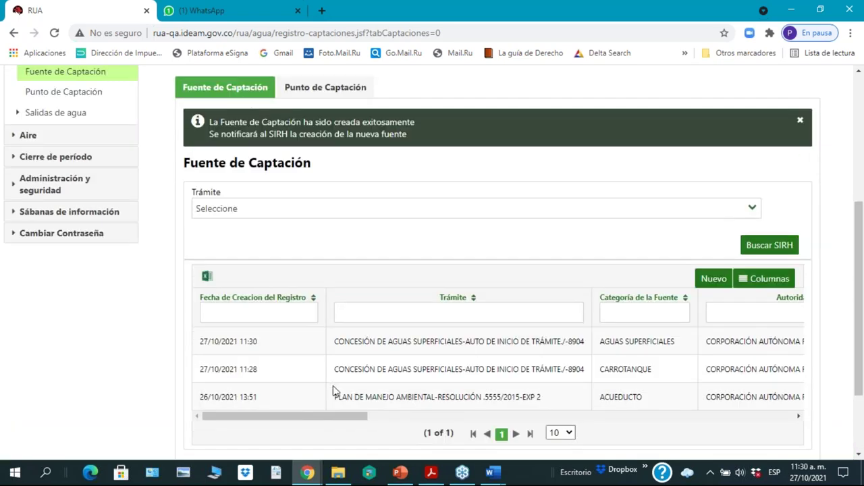
scroll(313, 415, "right", 1)
scroll(303, 419, "left", 1)
left_click_drag(303, 423, 239, 451)
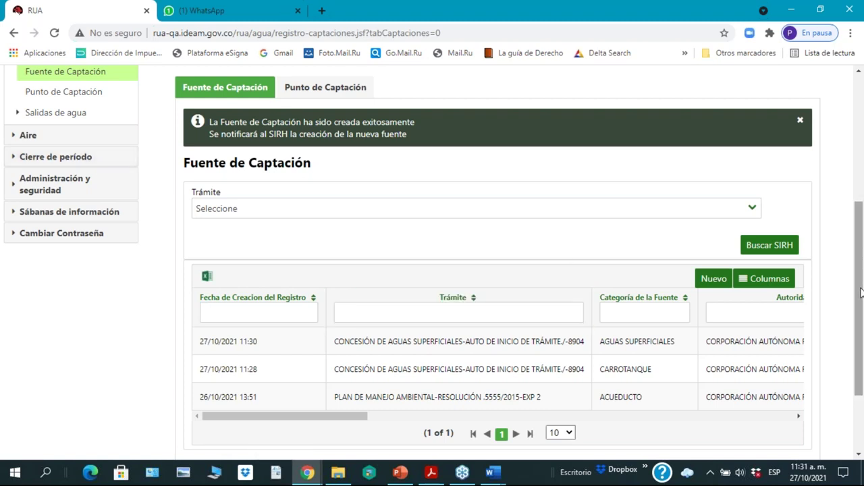
left_click_drag(861, 292, 861, 302)
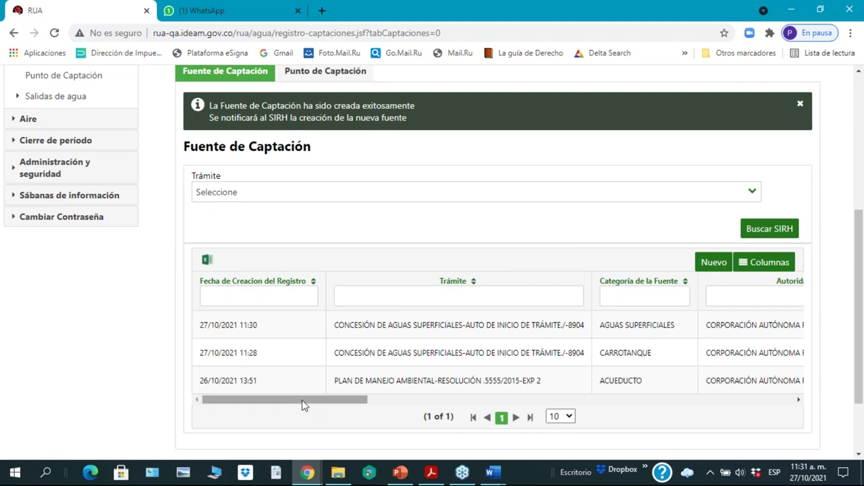
left_click_drag(304, 400, 40, 447)
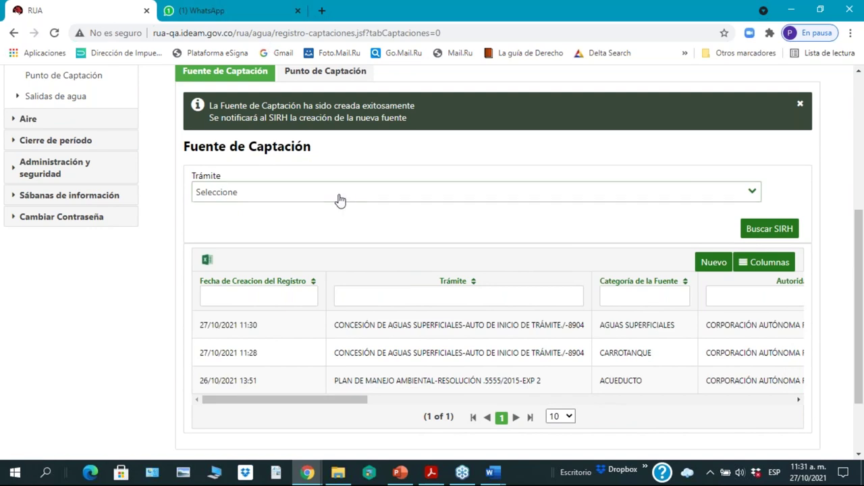
Step: Show the Puntos de Captación table, which lists only PUNTO 1 in BALBOA, CAUCA
left_click(338, 72)
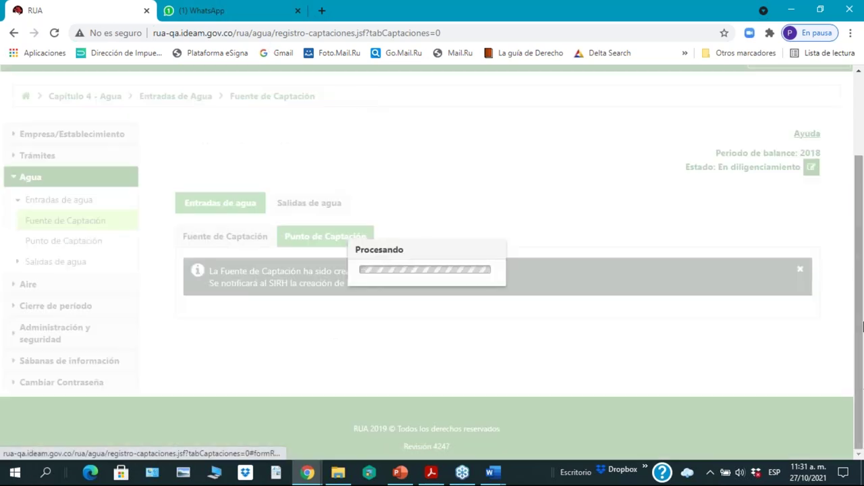
left_click_drag(861, 302, 862, 201)
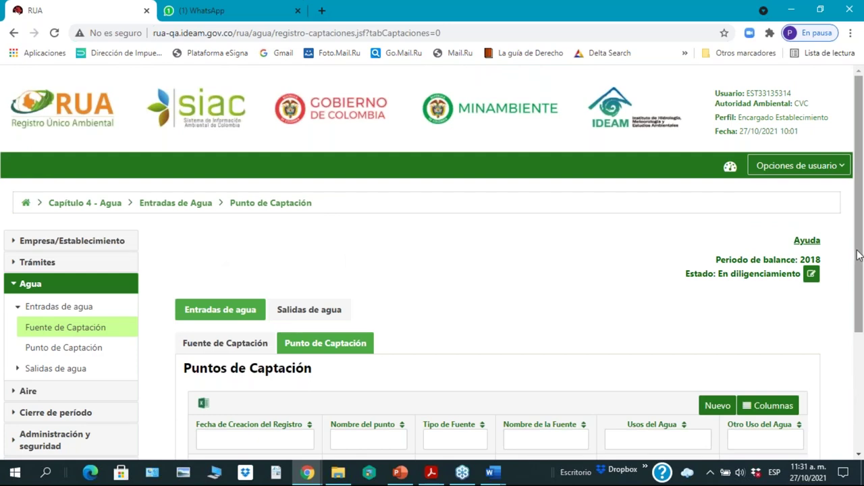
left_click_drag(859, 254, 857, 342)
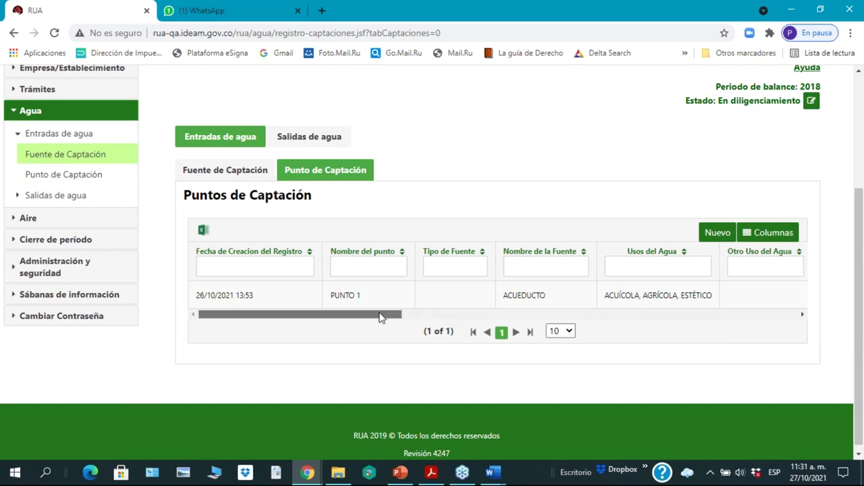
left_click_drag(383, 316, 304, 338)
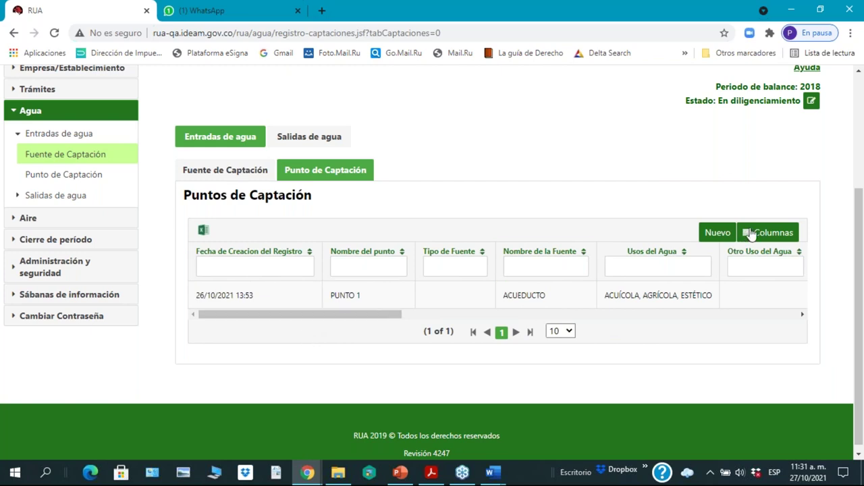
Step: Create a new capture point named 'PUNTO DE CAPTACIÓN AGUA RIO CRISTALES'
left_click(716, 231)
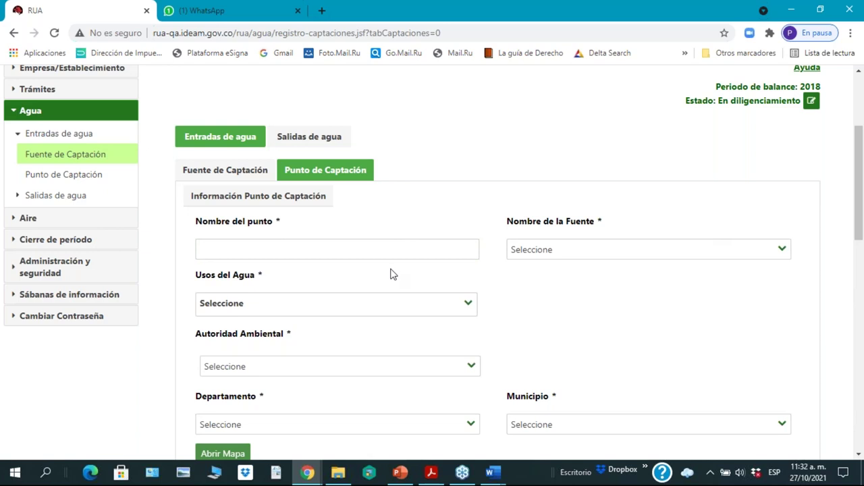
left_click(367, 245)
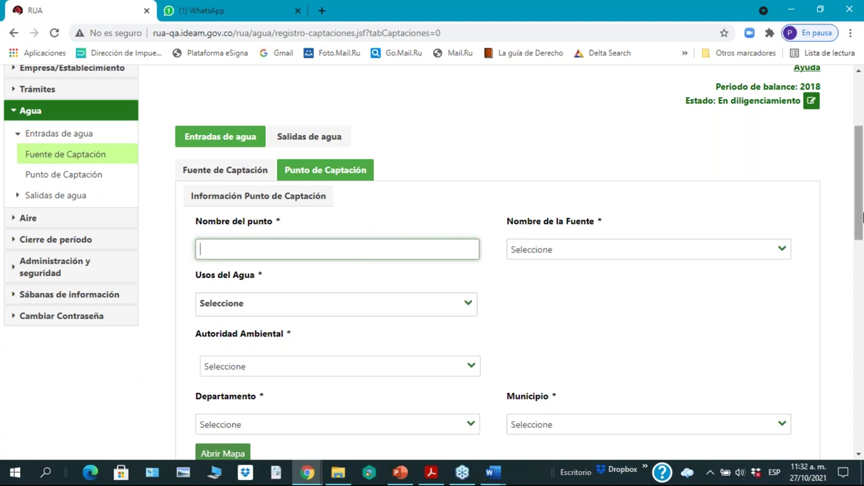
type("PUNTO DE CAPTACI")
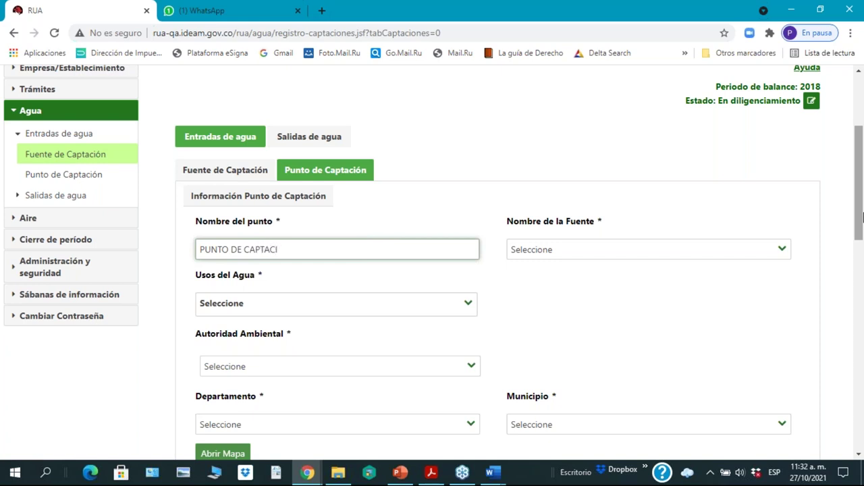
type("ÓN AGUA RIO CRISTALES")
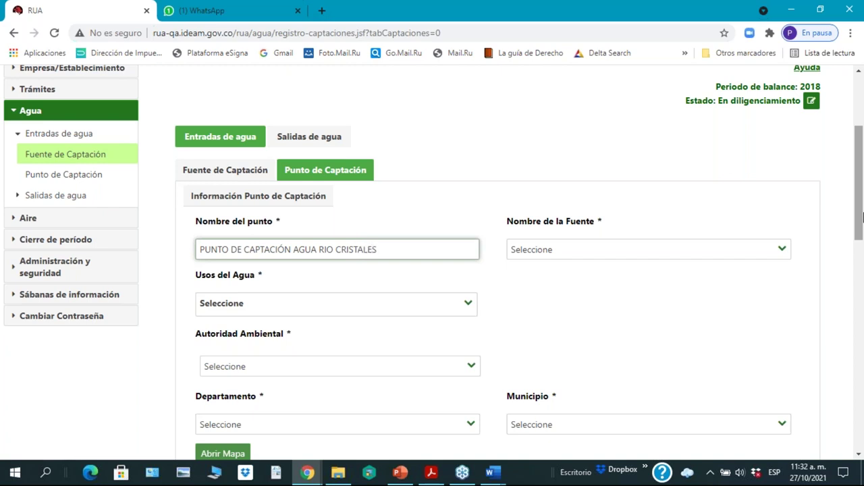
Step: Link the point to RÍO CRISTALES, with domestic supply with derivation and DOMÉSTICO as uses
left_click(782, 251)
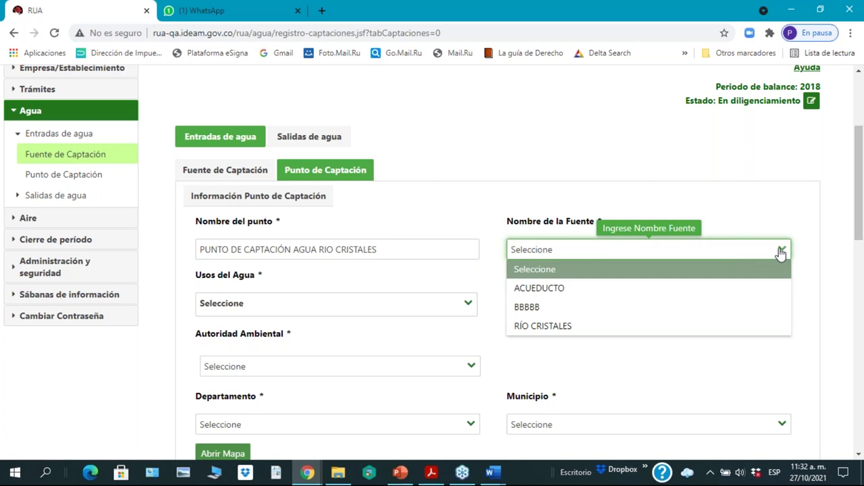
left_click(538, 327)
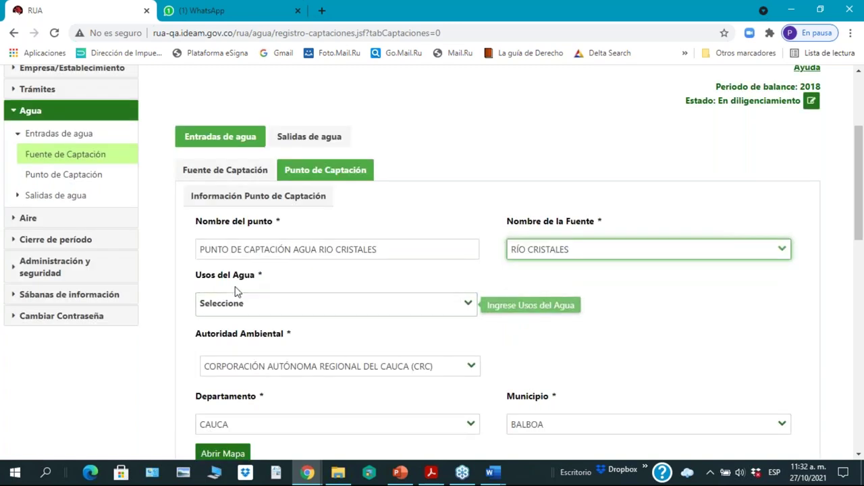
left_click(468, 305)
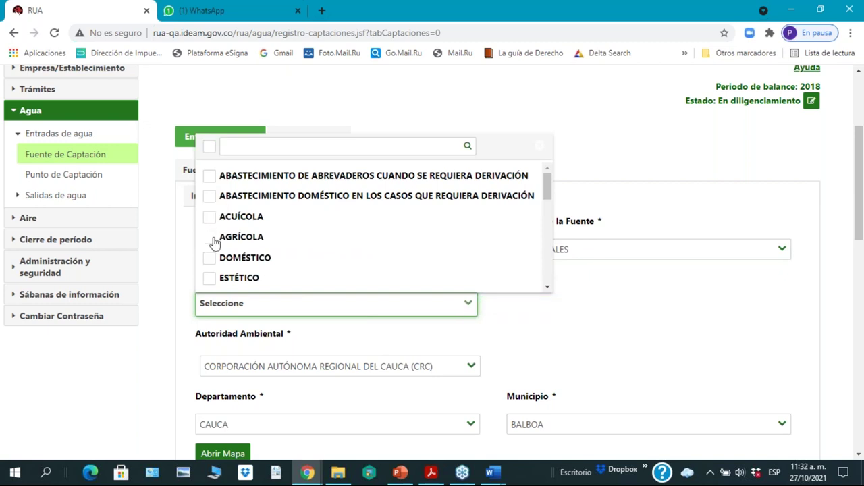
left_click(209, 203)
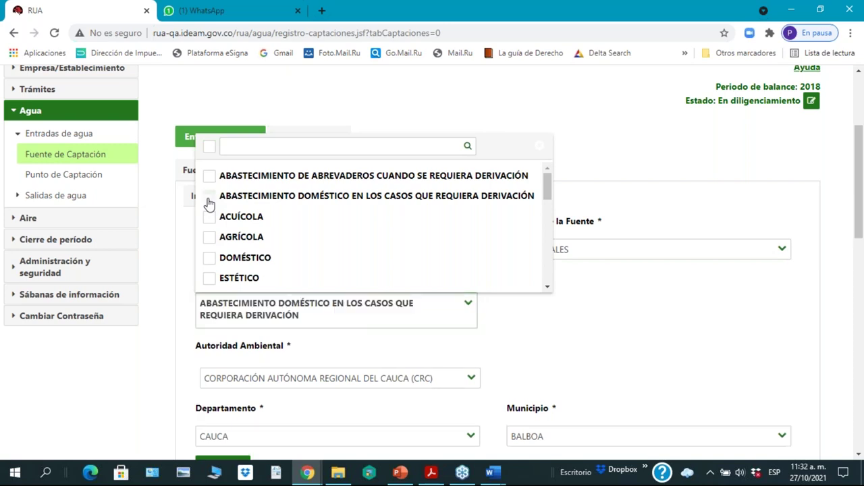
left_click(458, 310)
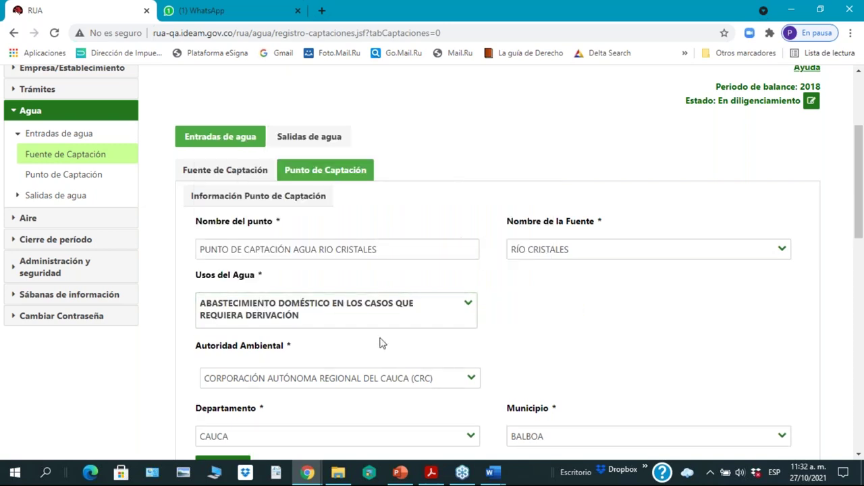
left_click(467, 308)
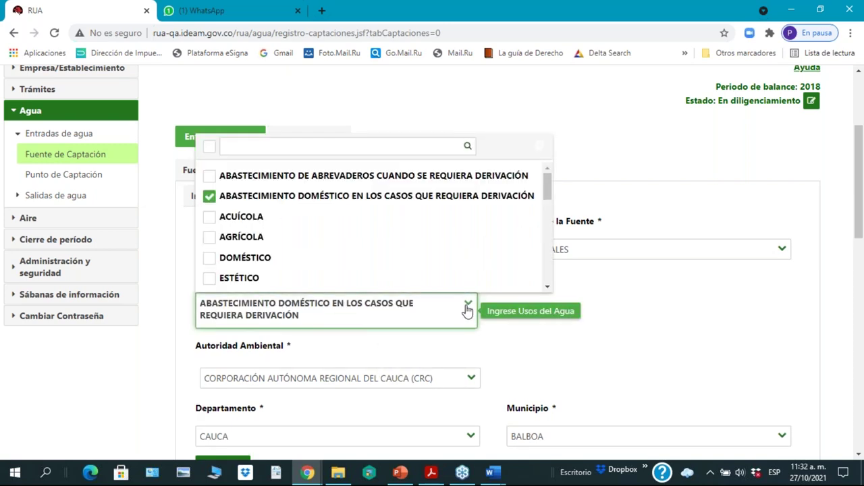
left_click(271, 258)
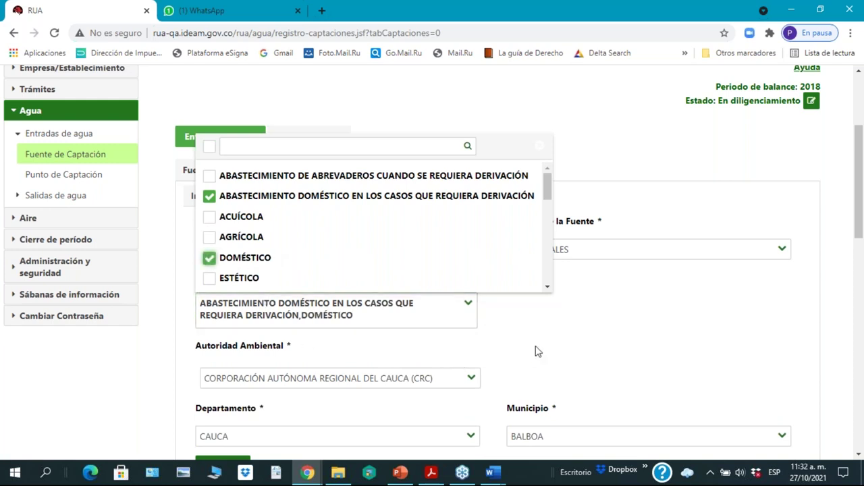
key("Tab")
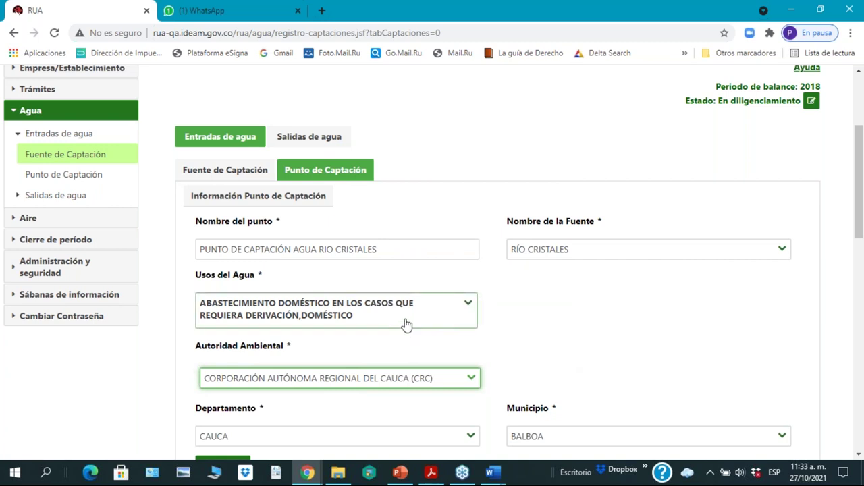
scroll(409, 318, "down", 2)
scroll(409, 314, "up", 1)
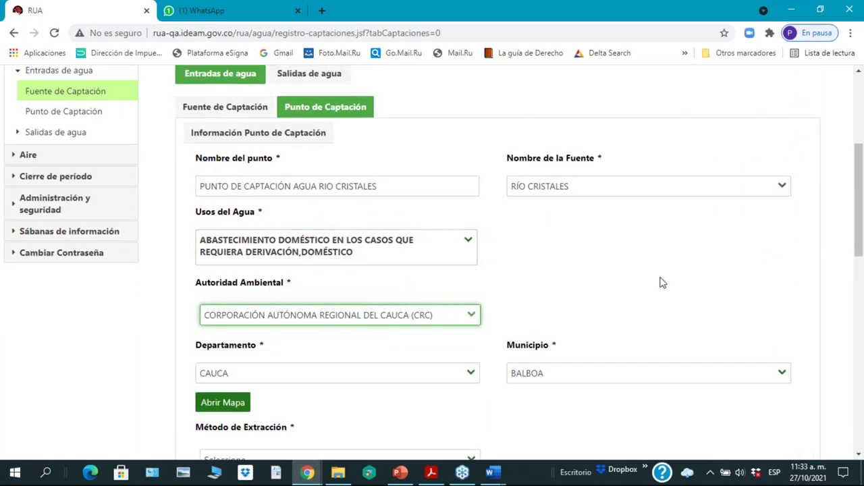
left_click_drag(860, 249, 860, 304)
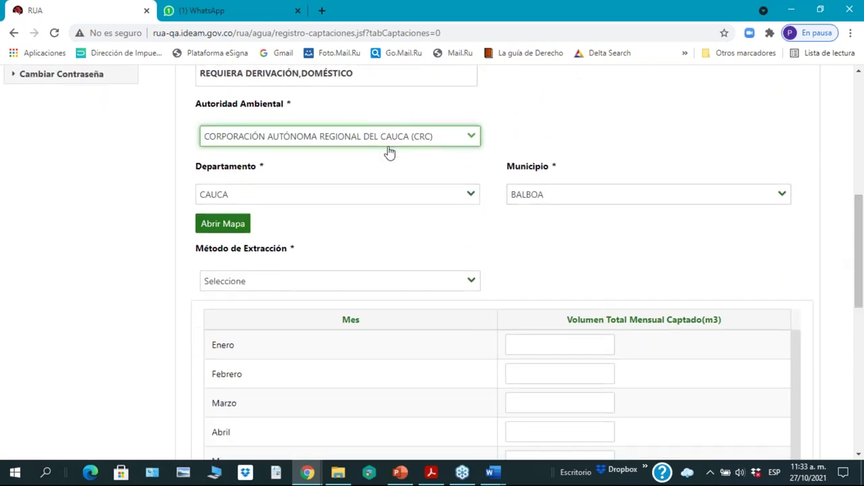
left_click(472, 140)
left_click(402, 203)
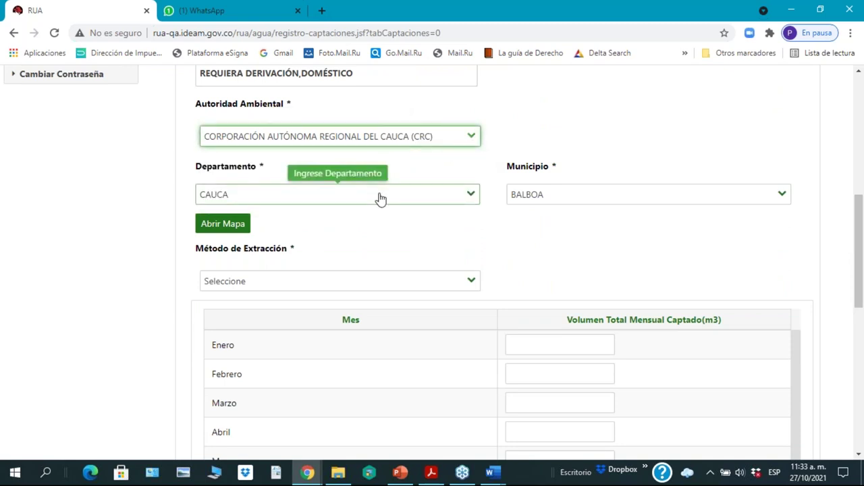
left_click(472, 199)
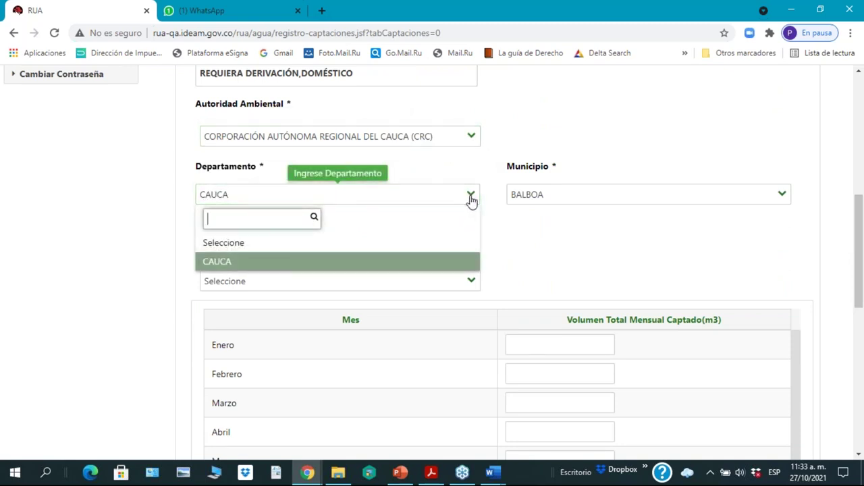
left_click(473, 198)
left_click(781, 200)
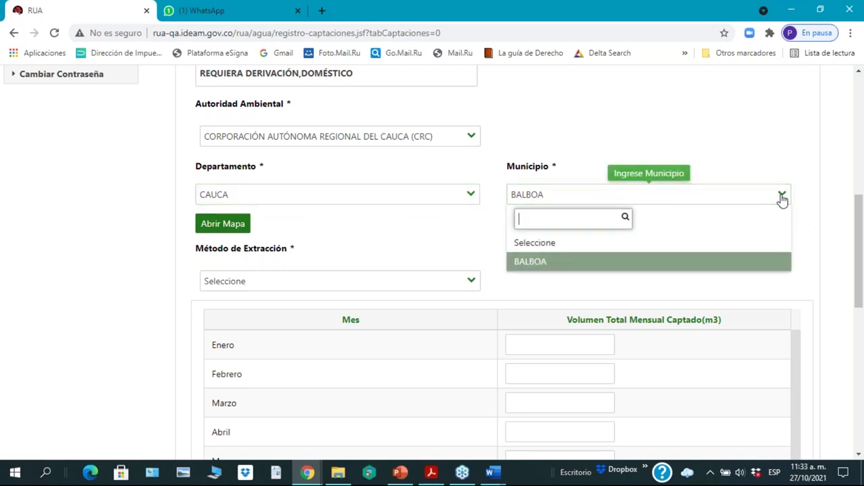
left_click(782, 200)
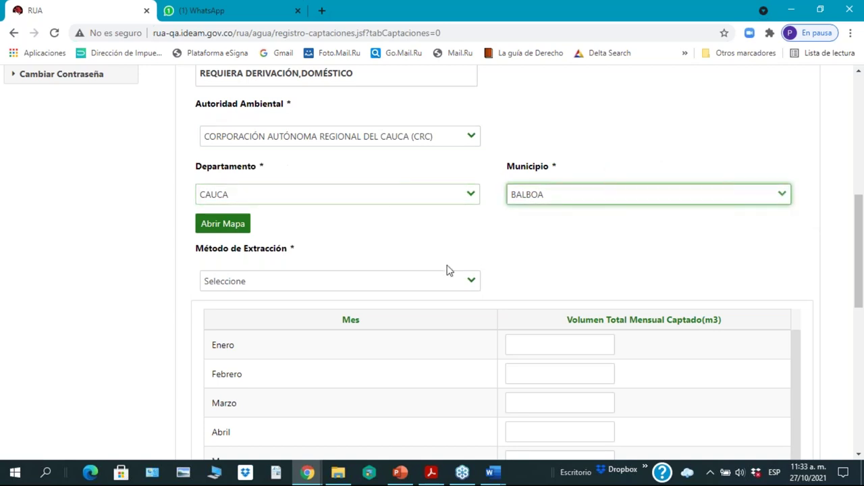
left_click_drag(860, 287, 859, 285)
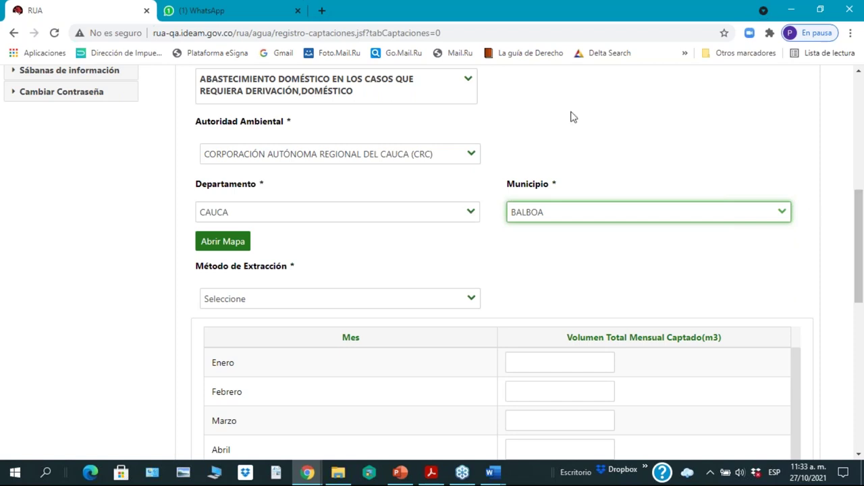
Step: Place the capture point marker inside Balboa and show its coordinates in degrees, minutes, seconds
left_click(221, 248)
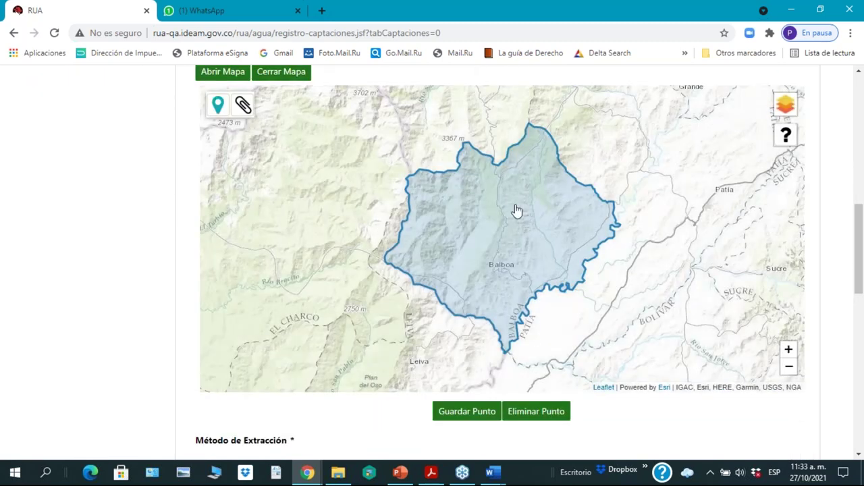
left_click(217, 106)
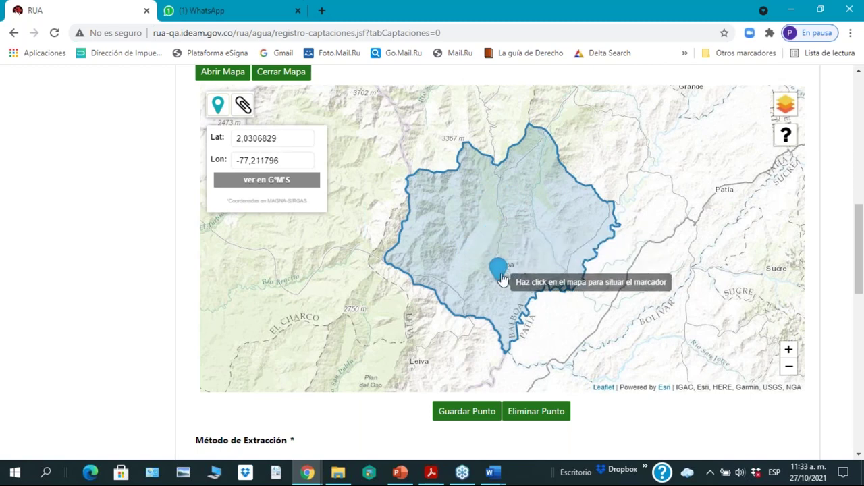
left_click(501, 204)
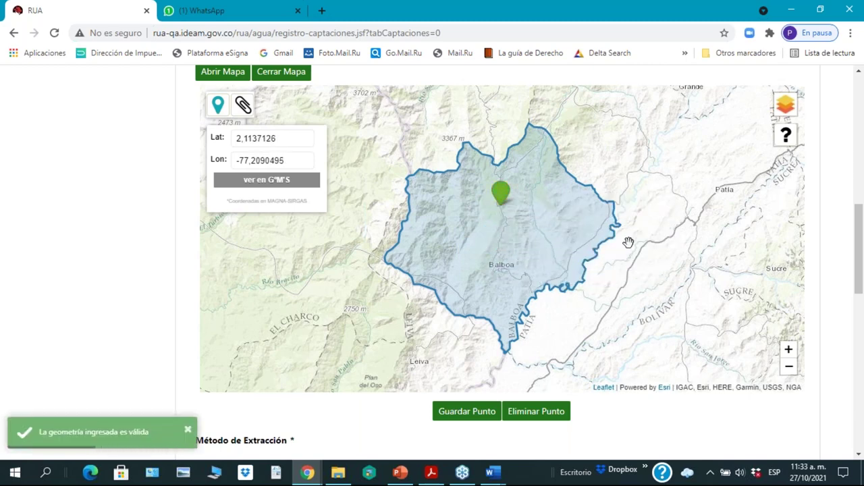
left_click(269, 181)
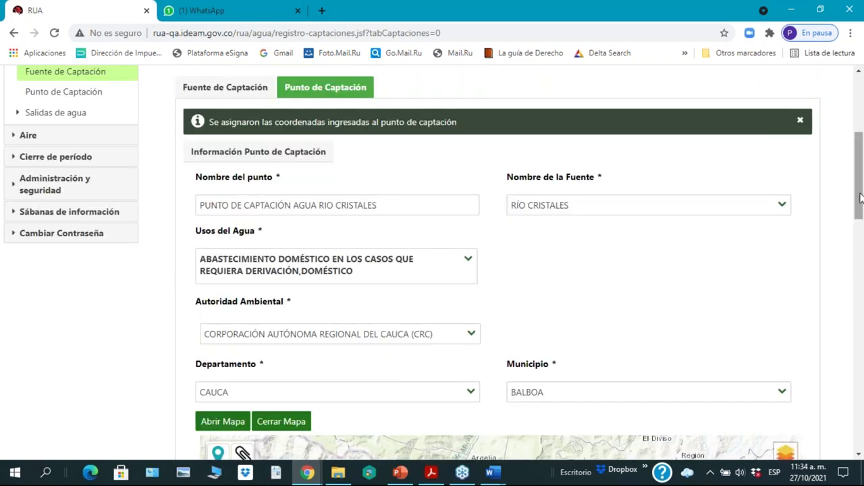
mouse_move(861, 213)
left_mouse_down()
mouse_move(860, 428)
mouse_move(856, 291)
left_mouse_up()
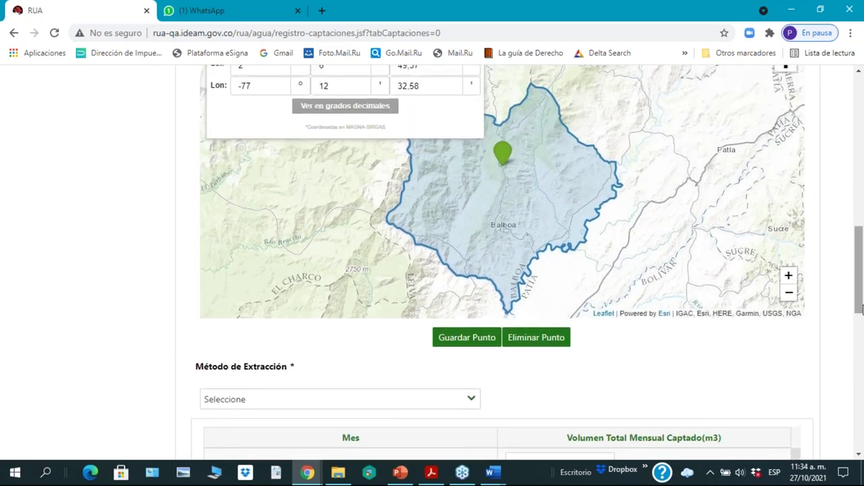
left_click_drag(860, 292, 859, 349)
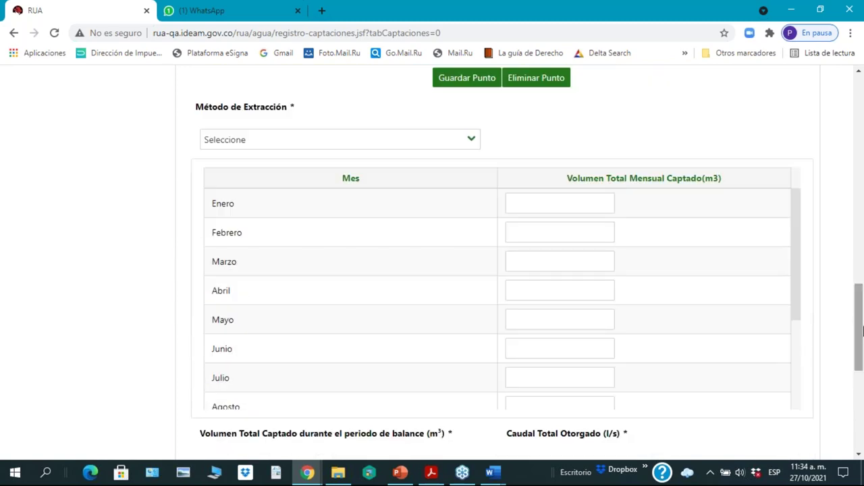
Step: Set the extraction method to TOMA LATERAL
left_click(474, 141)
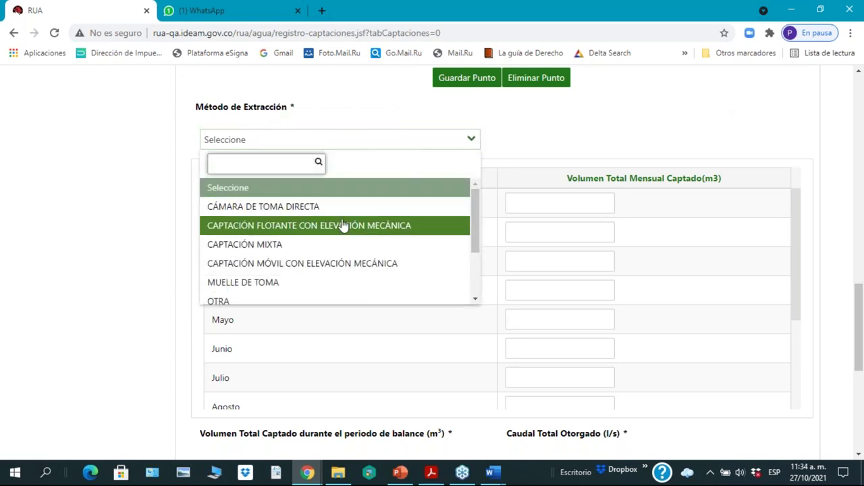
scroll(342, 264, "down", 2)
scroll(342, 264, "down", 1)
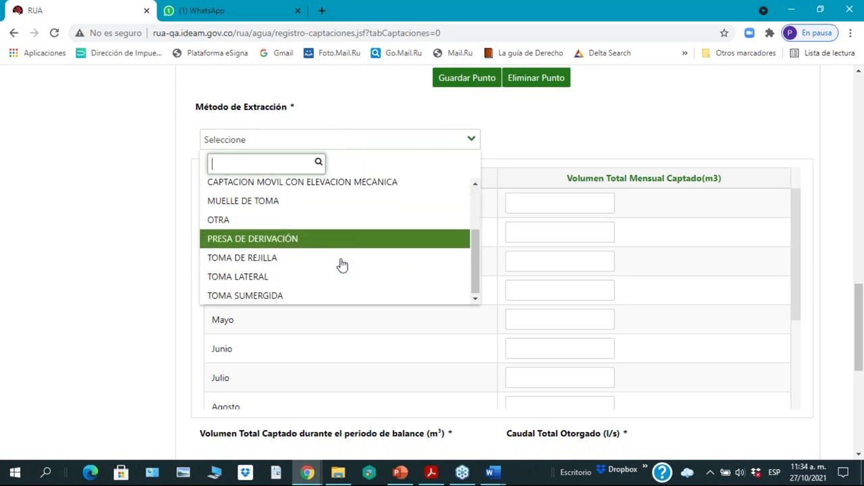
left_click(241, 279)
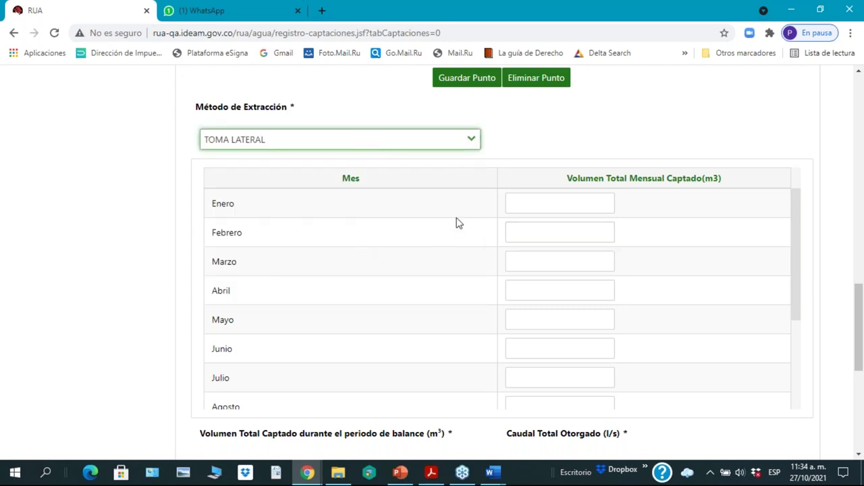
Step: Enter monthly volumes 100, 105, 2.000, 3.000 and 0 for Enero through Mayo
left_click(547, 199)
left_click(548, 199)
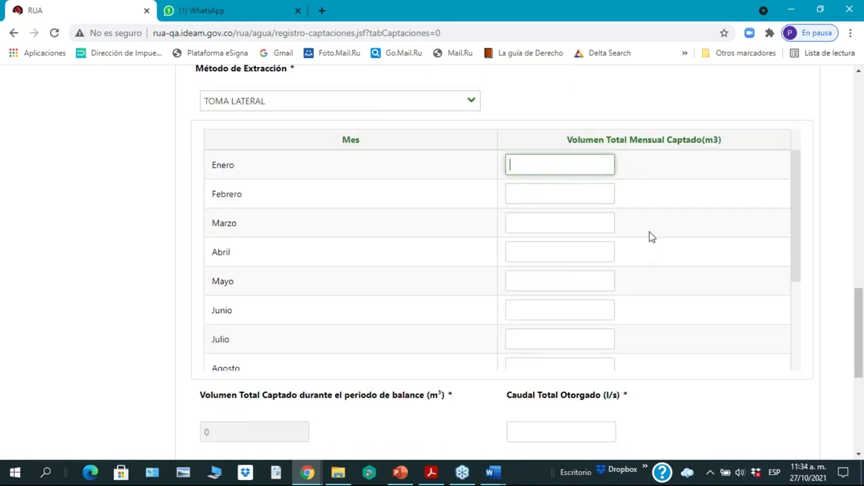
type("100")
left_click(526, 192)
type("1")
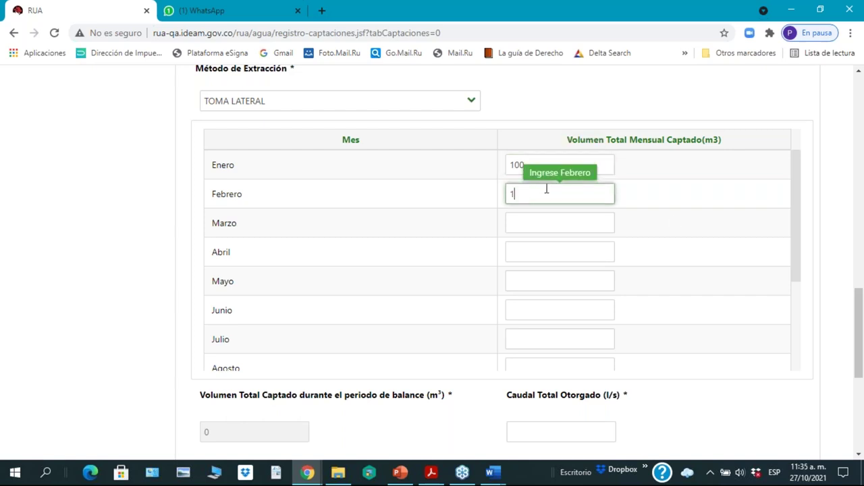
type("05")
left_click(533, 222)
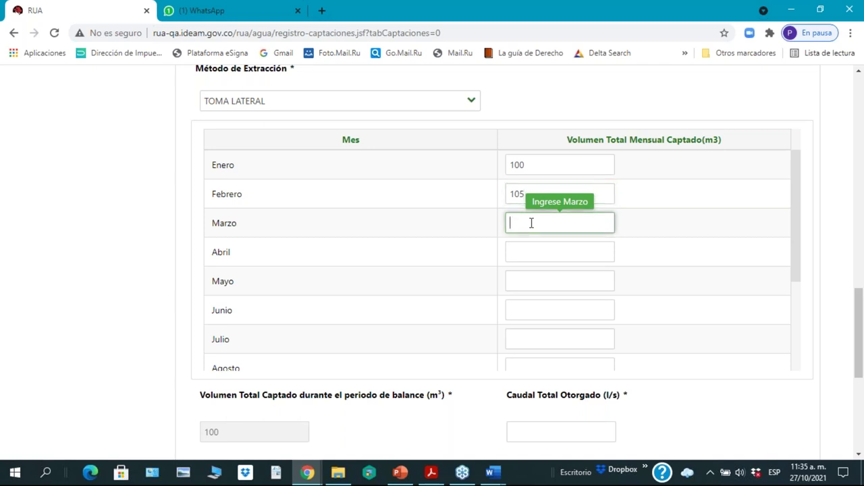
type("2000")
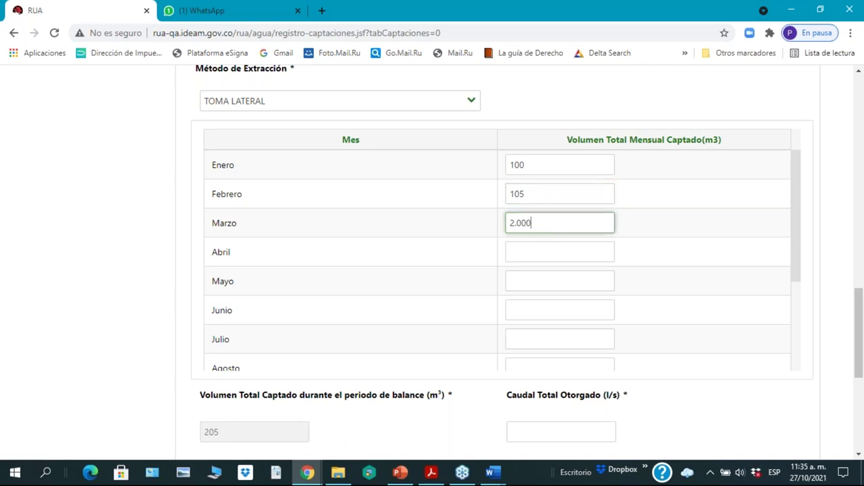
left_click(534, 253)
type("3")
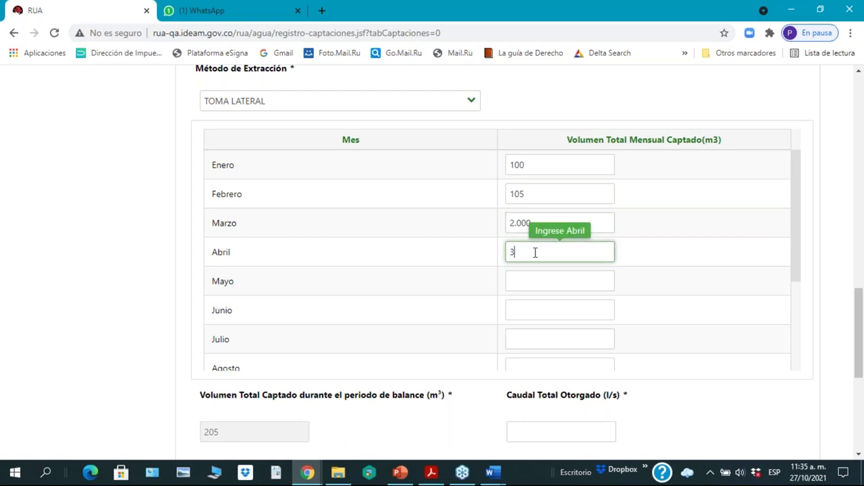
type(".000")
left_click(521, 287)
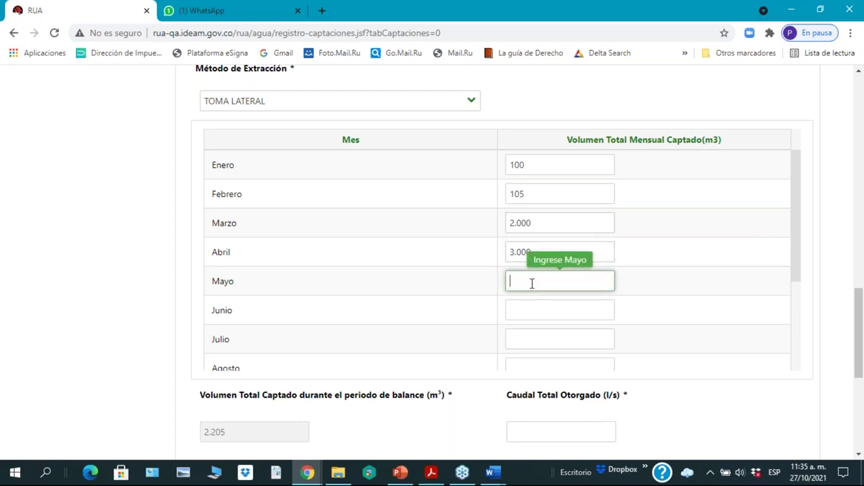
type("0")
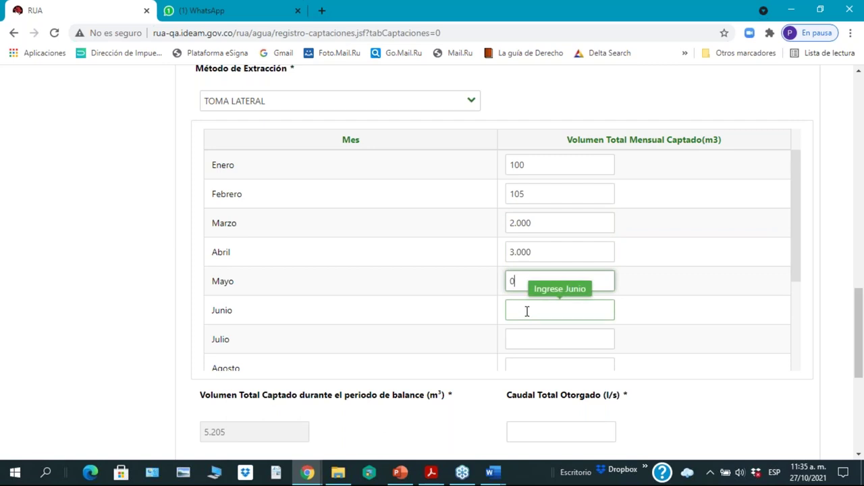
left_click(526, 309)
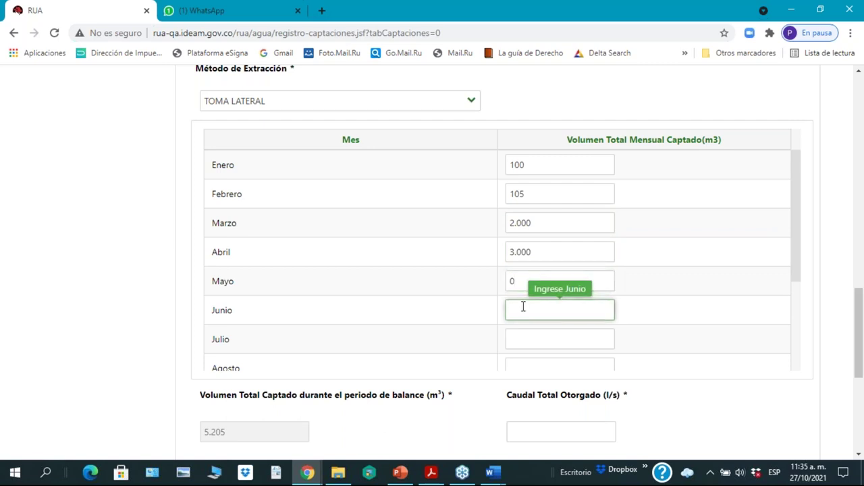